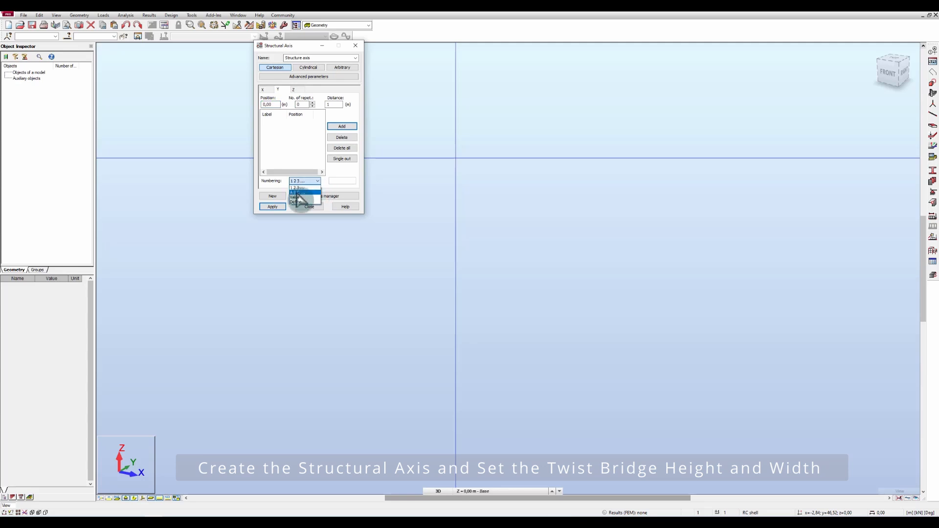
# Step: Set the Y-direction numbering of the structural axis to A B C and add axes at positions 0 and 5 m
pyautogui.click(298, 192)
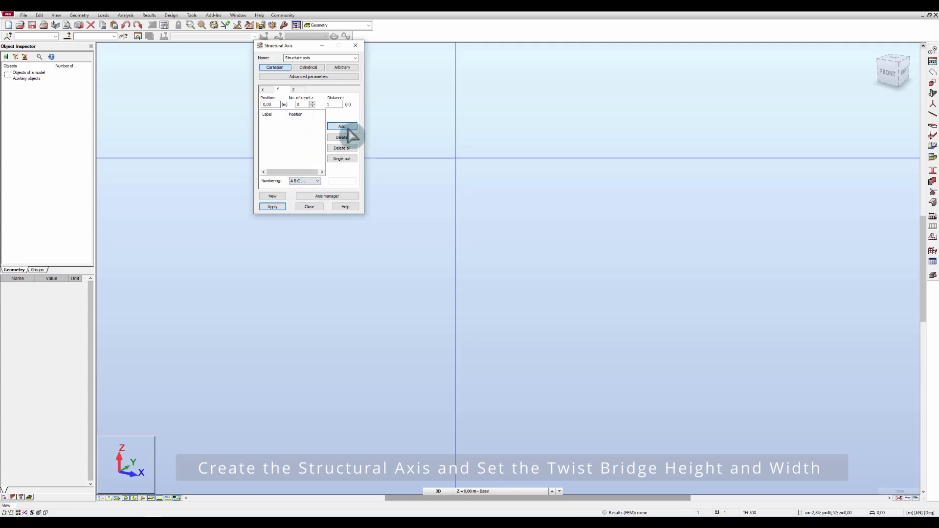
pyautogui.click(342, 127)
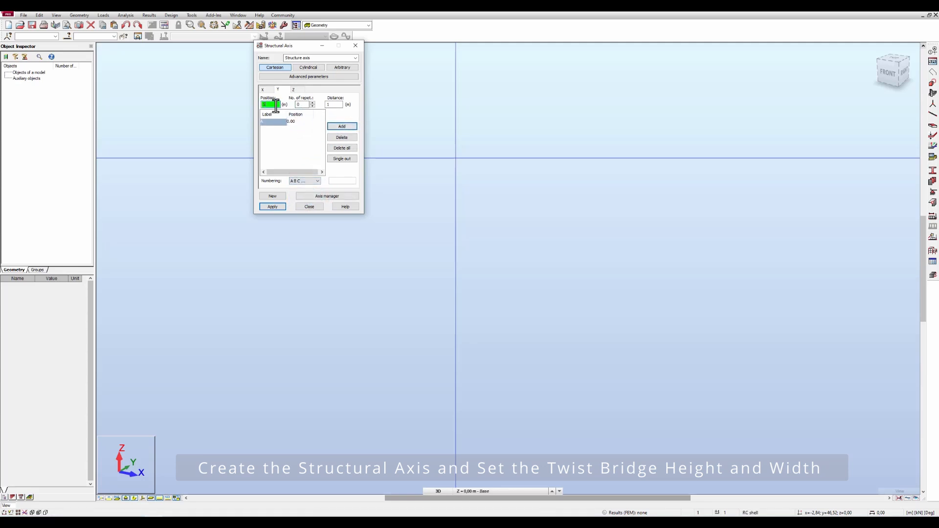
pyautogui.click(339, 126)
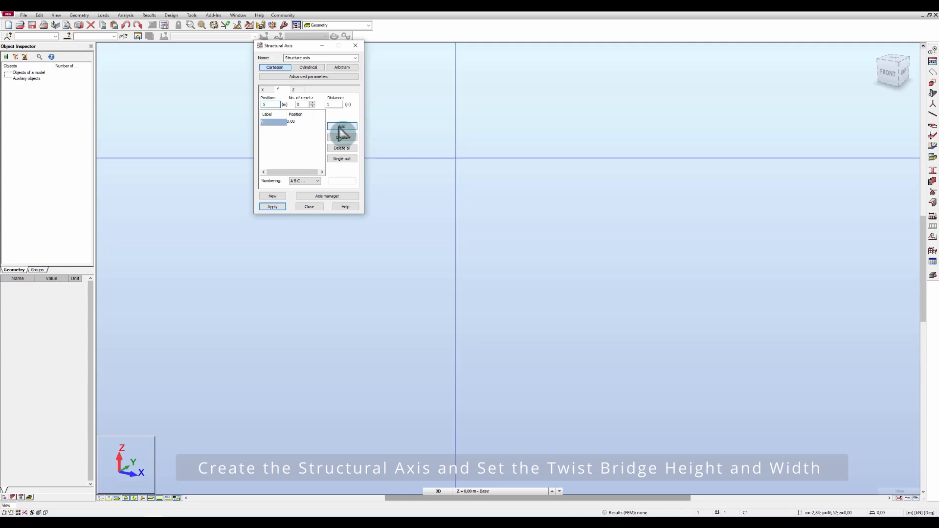
# Step: Add Z-direction levels at 0 and 5 m with Value numbering and apply the structural axis grid
pyautogui.click(296, 89)
pyautogui.click(309, 181)
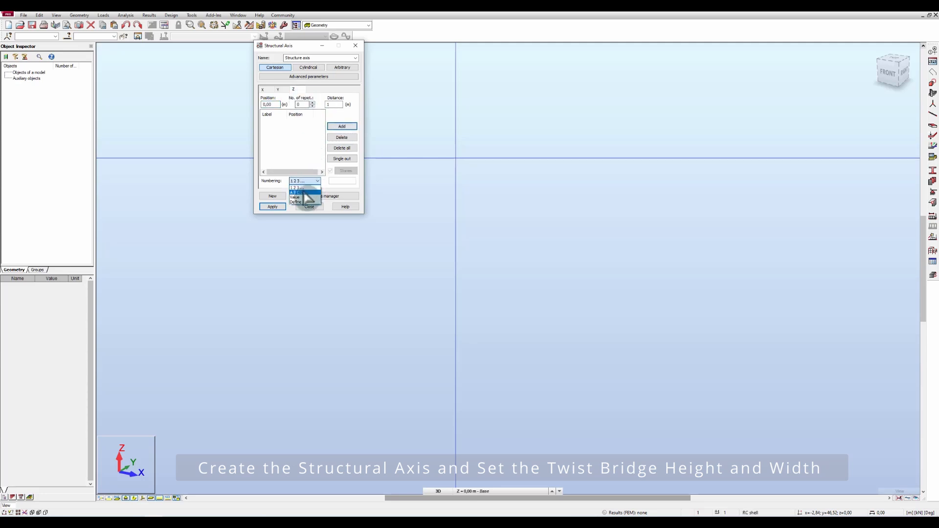
pyautogui.click(299, 197)
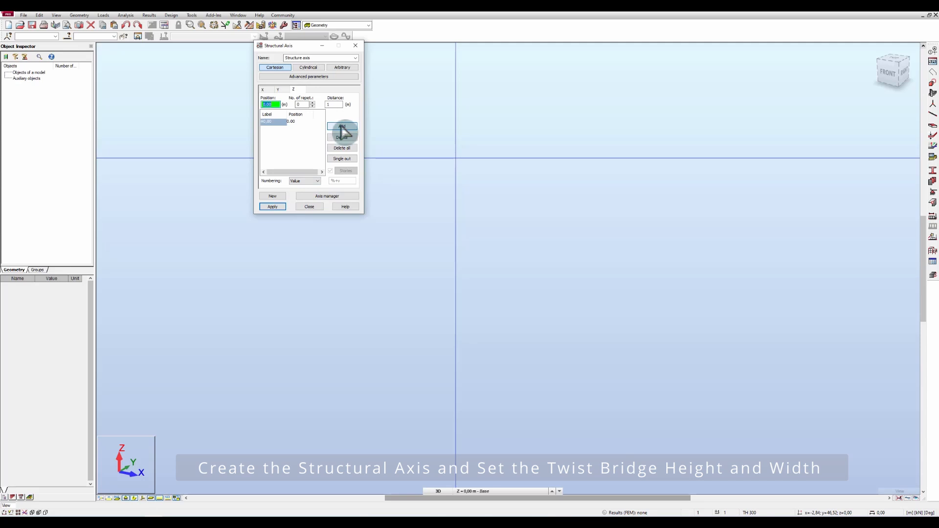
pyautogui.click(342, 126)
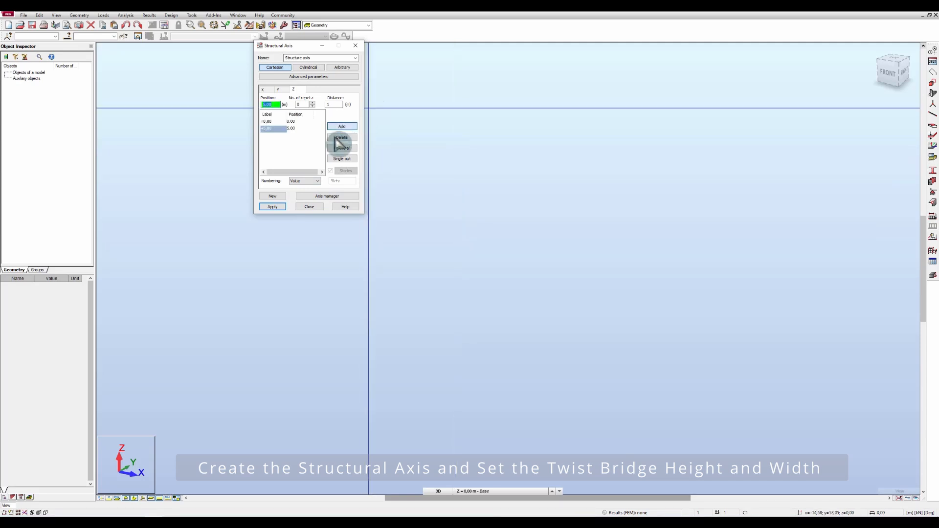
pyautogui.click(272, 206)
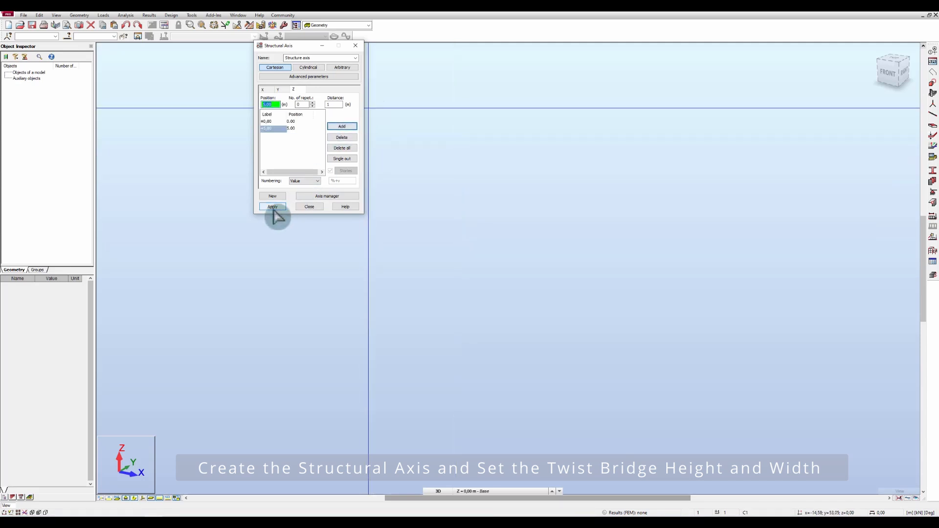
pyautogui.click(309, 207)
# Step: Start a new section definition of type Steel with S355 as its material
pyautogui.scroll(5, 600, 289)
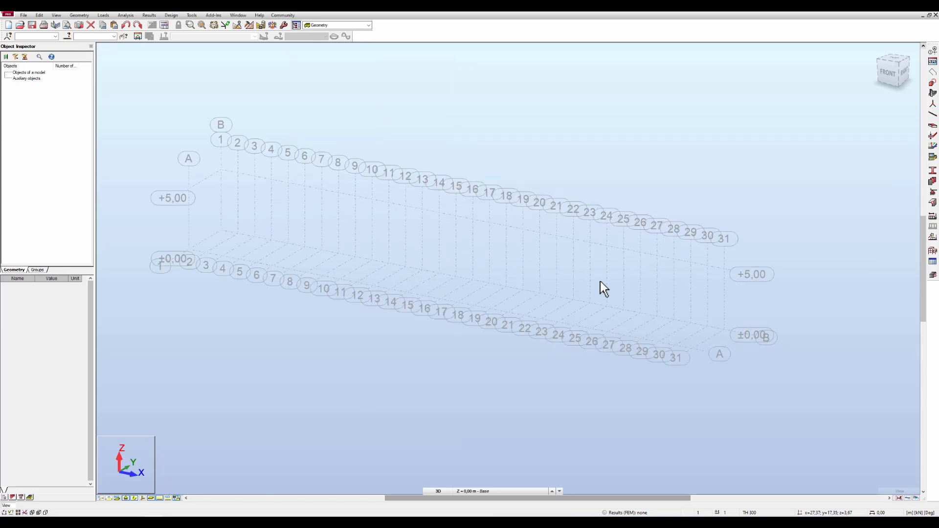
pyautogui.moveTo(606, 282); pyautogui.dragTo(638, 283, button='middle')
pyautogui.scroll(-1, 638, 283)
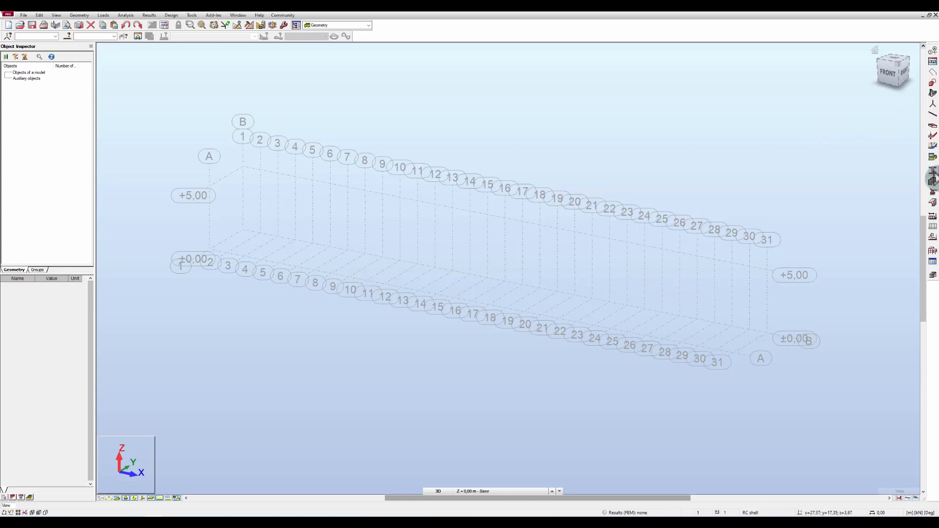
pyautogui.click(933, 171)
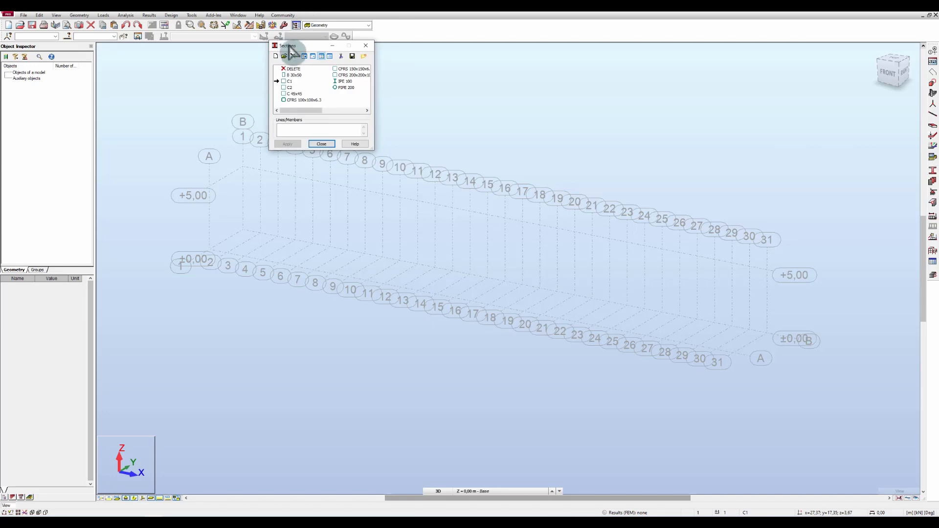
pyautogui.moveTo(293, 46); pyautogui.dragTo(600, 63)
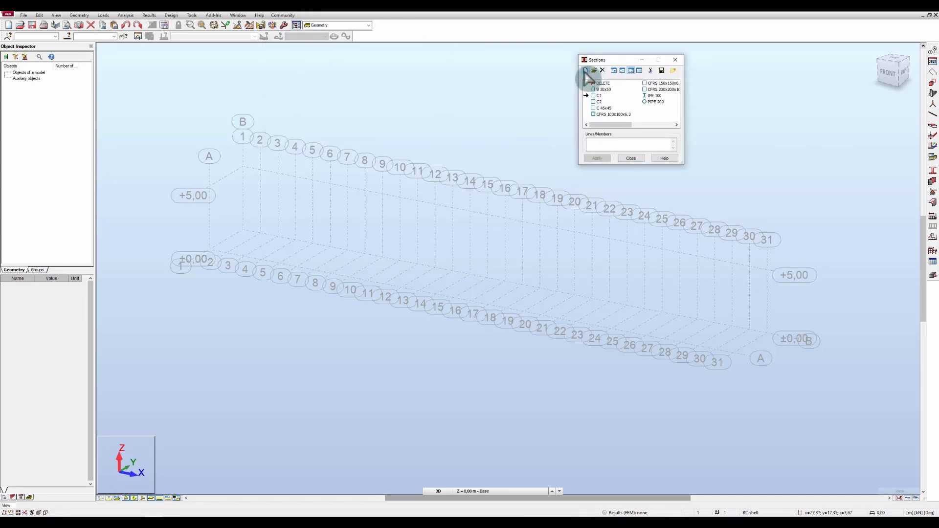
pyautogui.click(585, 71)
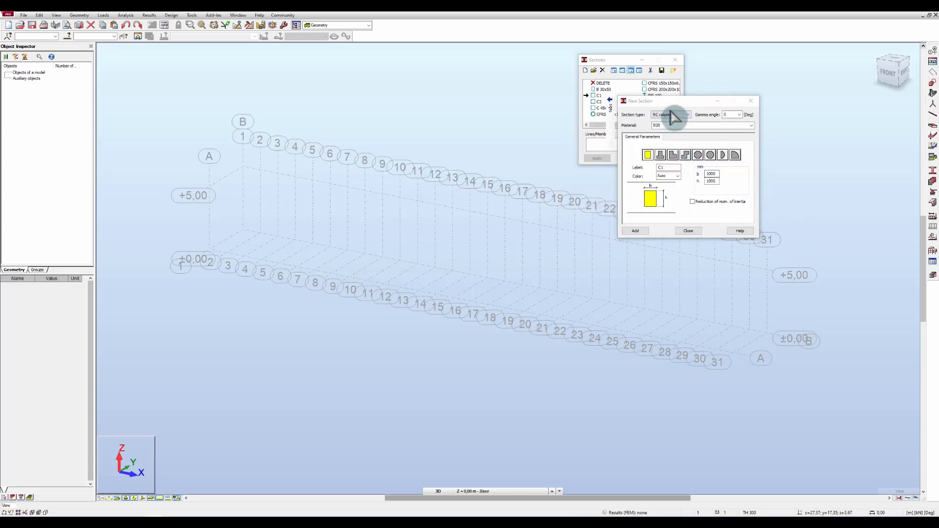
pyautogui.click(670, 116)
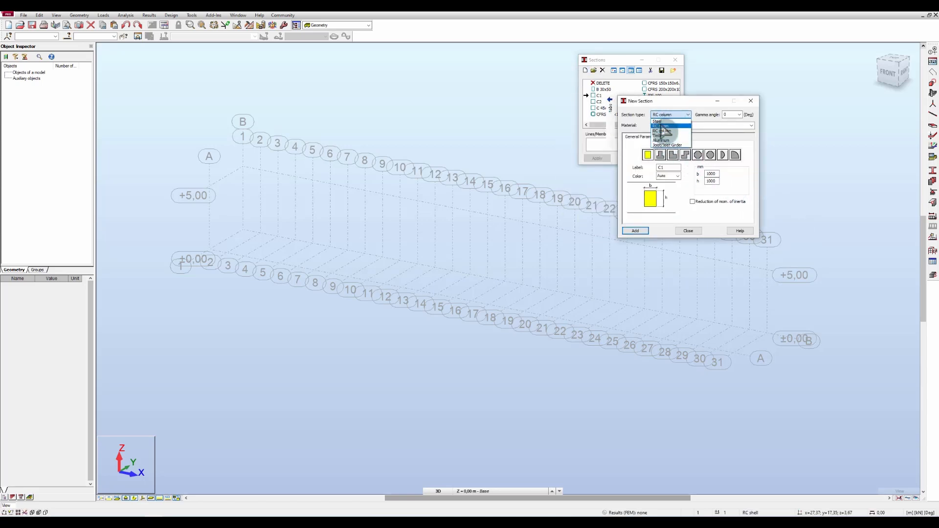
pyautogui.click(659, 121)
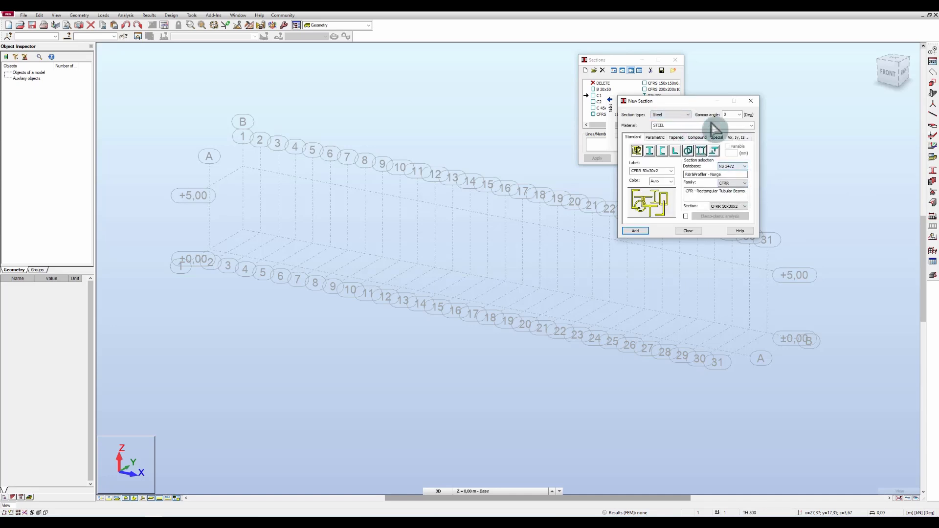
pyautogui.click(751, 126)
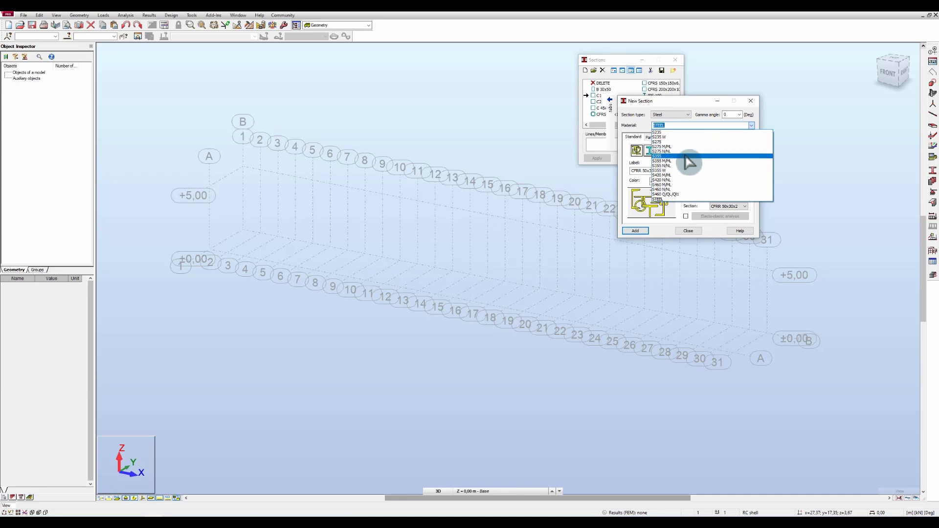
pyautogui.click(690, 157)
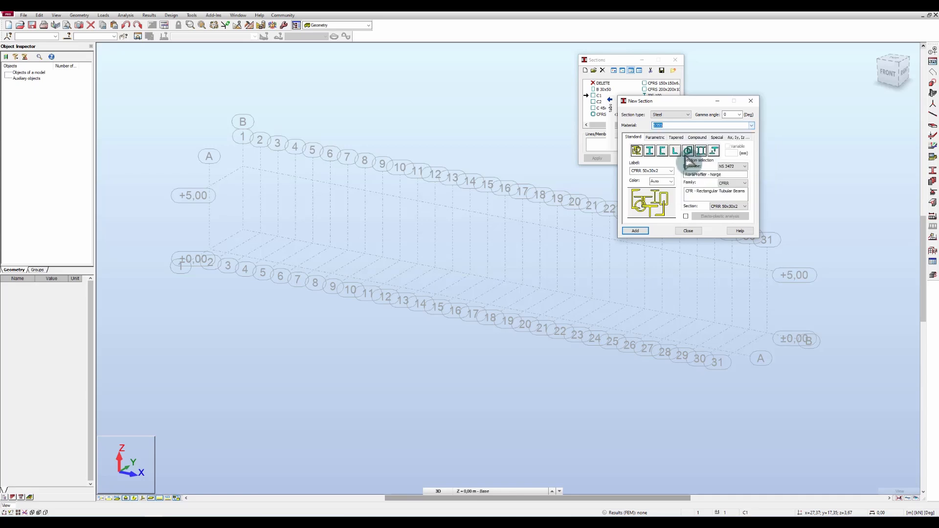
# Step: Select the CFRS square tubular family and add the CFRS 250x250x10 section
pyautogui.click(745, 206)
pyautogui.click(741, 193)
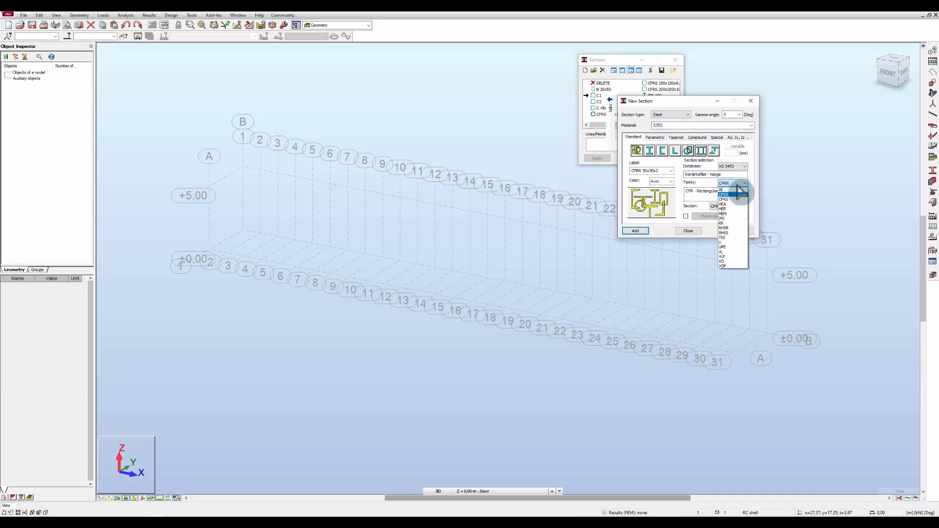
pyautogui.click(734, 200)
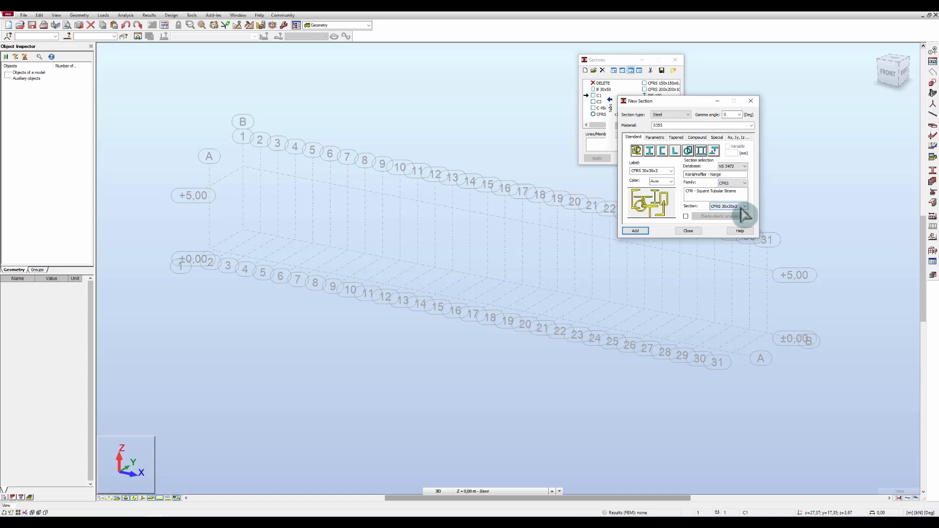
pyautogui.click(736, 205)
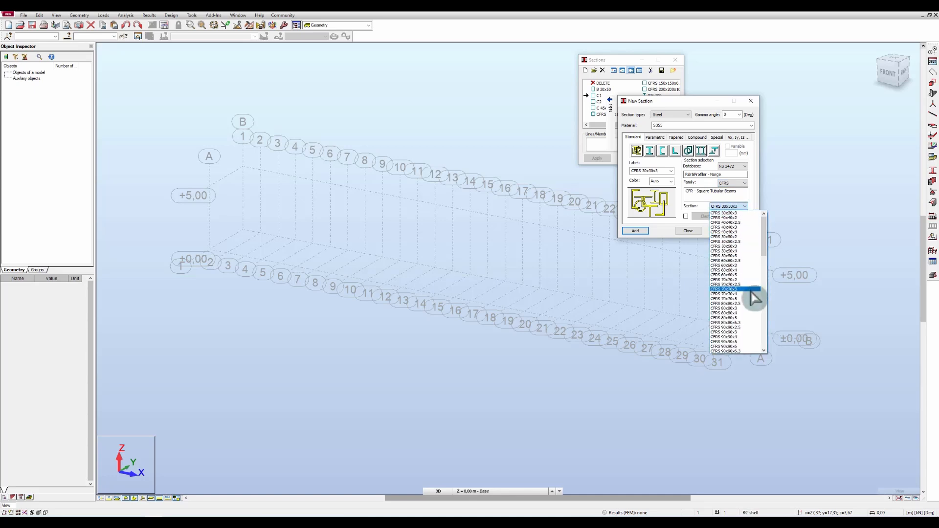
pyautogui.moveTo(765, 239); pyautogui.dragTo(768, 326)
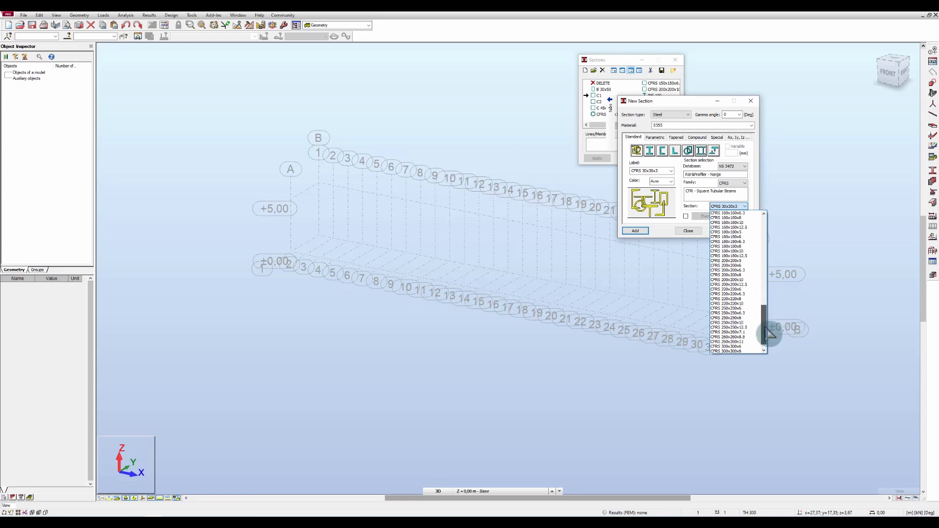
pyautogui.click(728, 322)
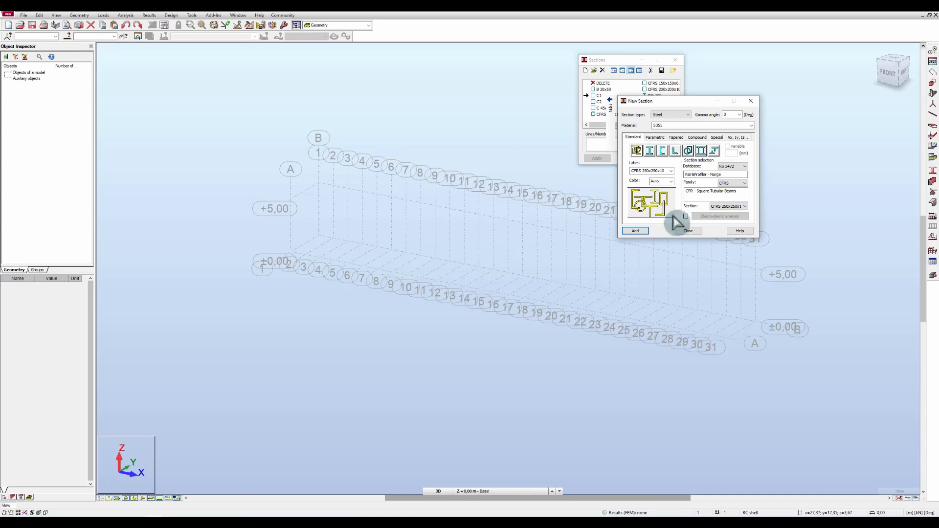
pyautogui.click(637, 230)
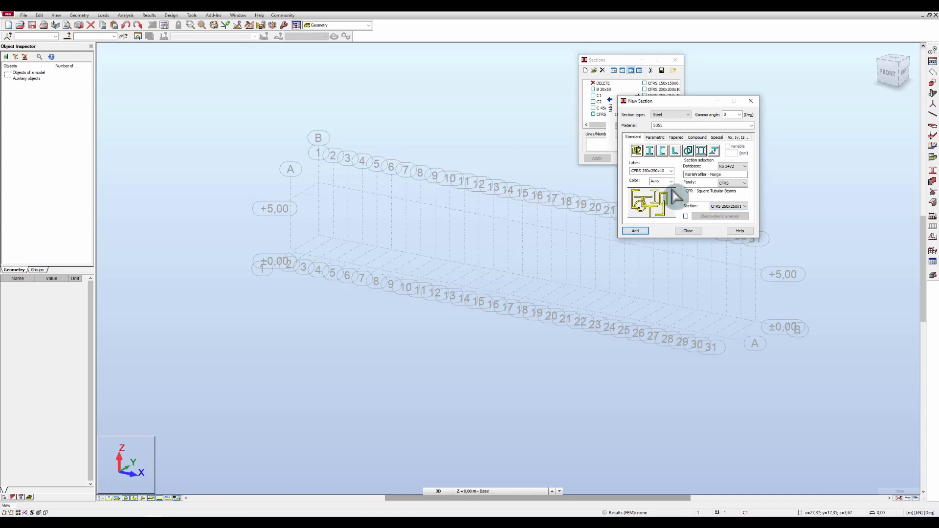
# Step: Add the CFRS 100x100x6.3 section in S355, overwriting the existing definition, and finish the section setup
pyautogui.click(733, 207)
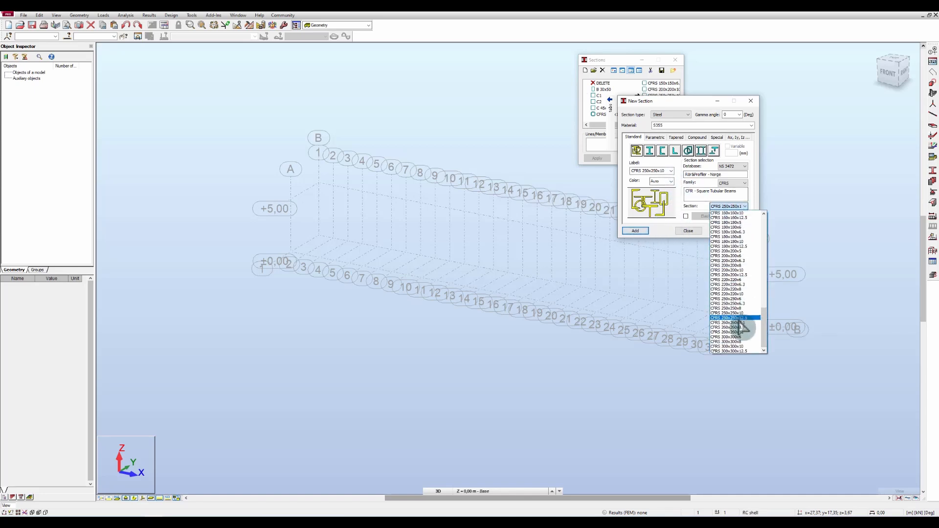
pyautogui.scroll(5, 743, 327)
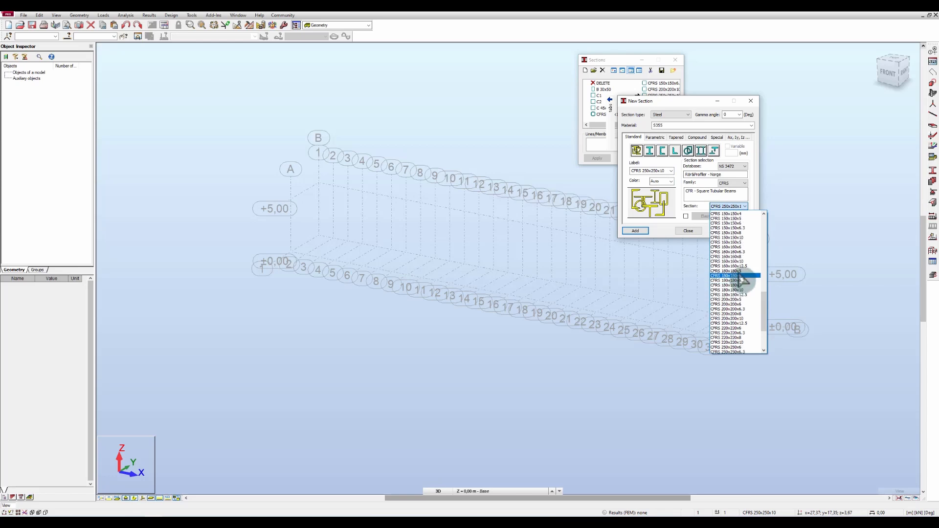
pyautogui.scroll(5, 743, 279)
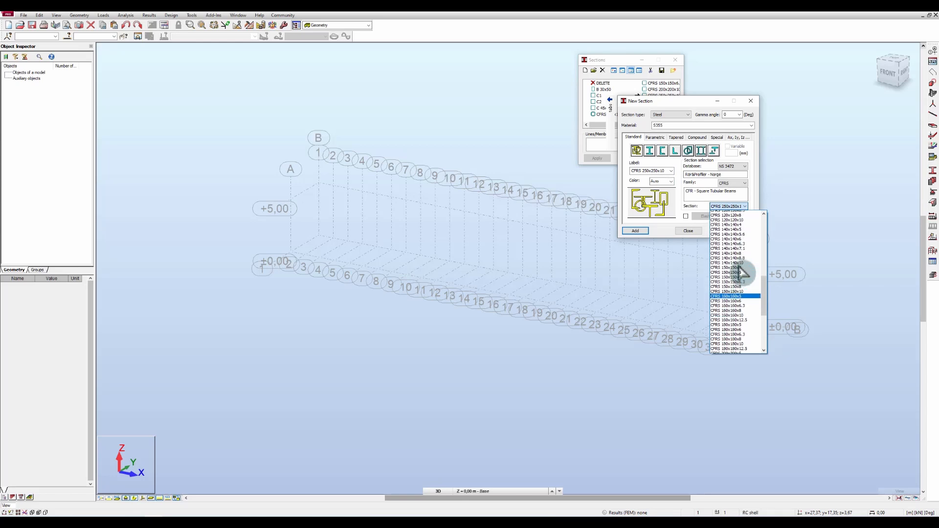
pyautogui.scroll(1, 743, 273)
pyautogui.scroll(4, 742, 272)
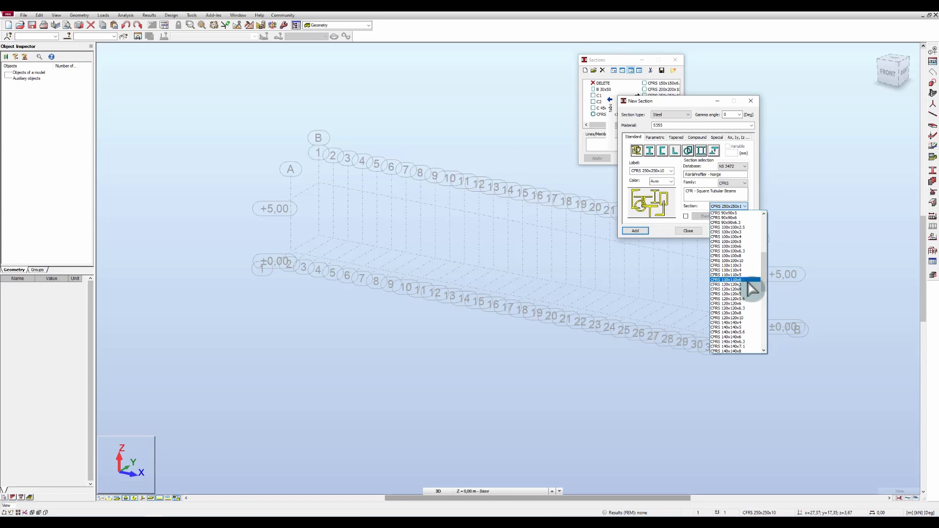
pyautogui.click(749, 254)
pyautogui.click(636, 231)
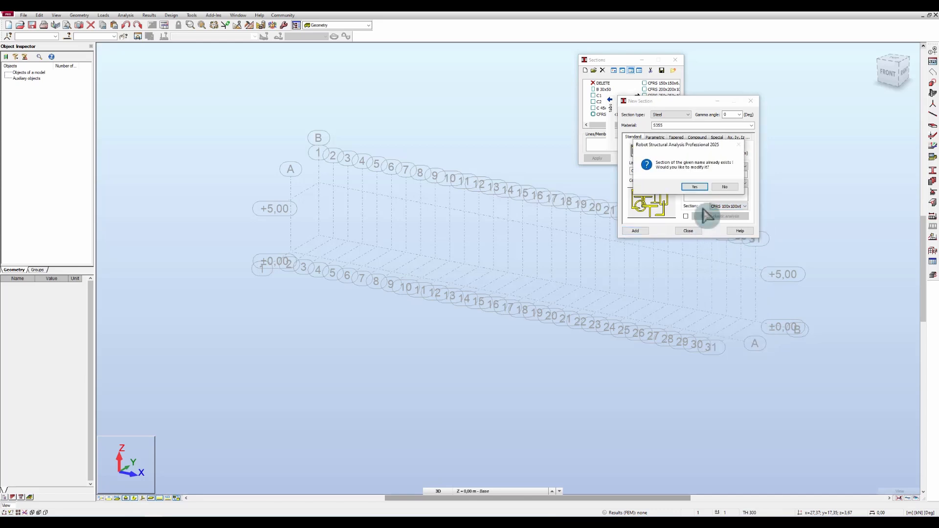
pyautogui.click(695, 187)
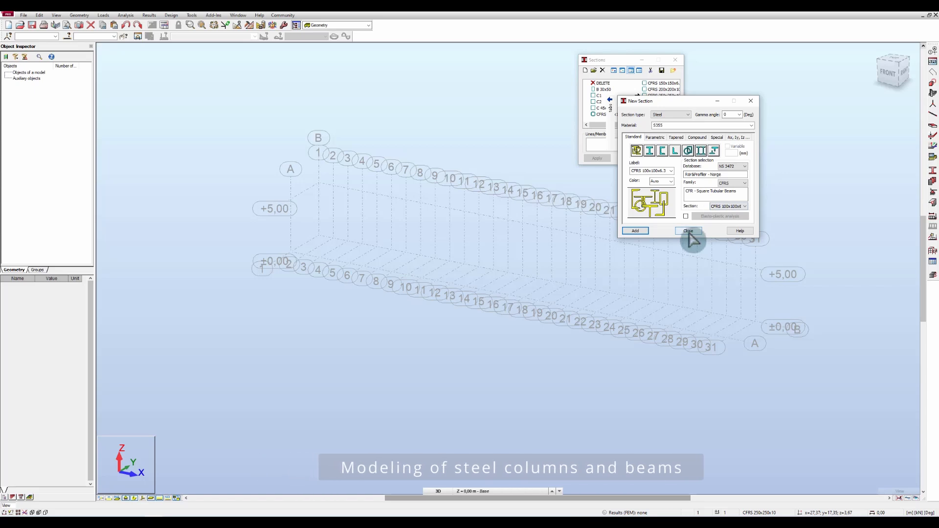
pyautogui.click(691, 231)
pyautogui.click(676, 59)
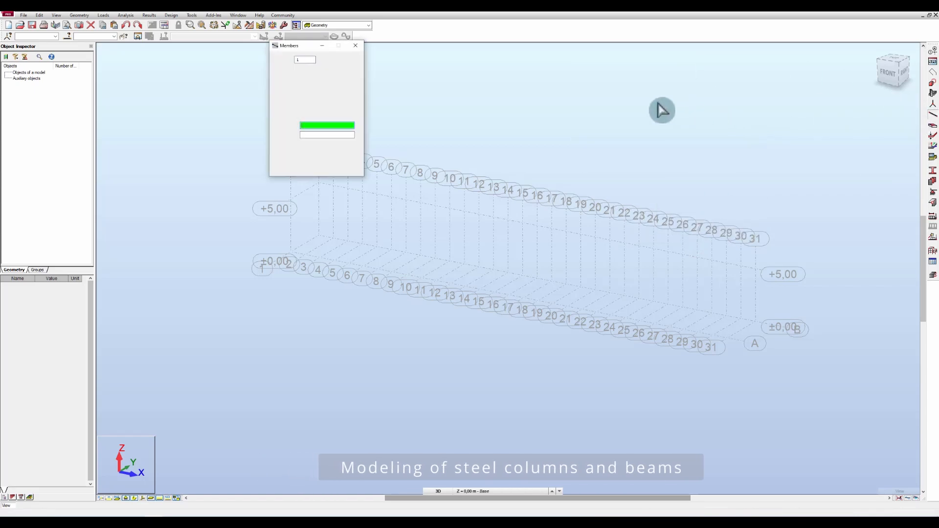
# Step: Draw a vertical Beam-type member with section CFRS 250x250x10 at axes A and 1, from (0; 0; 0) to (0; 0; 5)
pyautogui.click(331, 86)
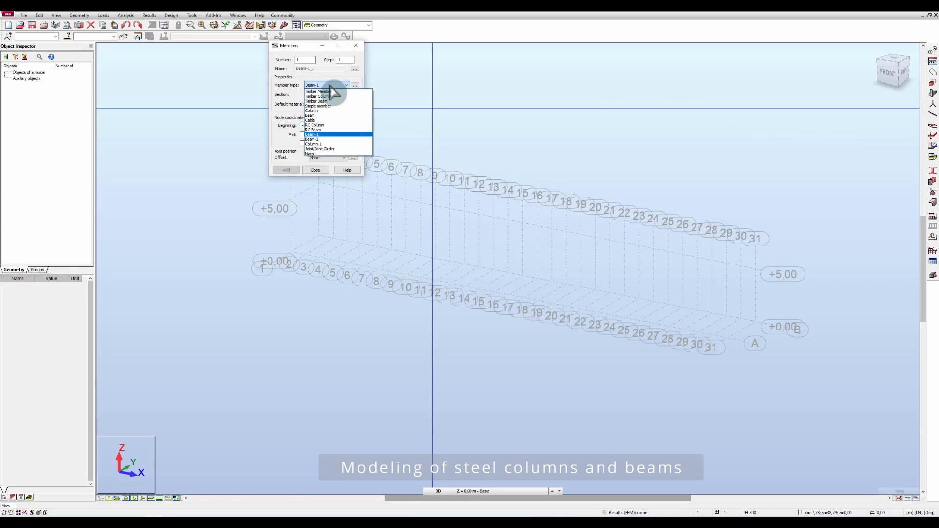
pyautogui.click(321, 116)
pyautogui.moveTo(313, 46); pyautogui.dragTo(683, 87)
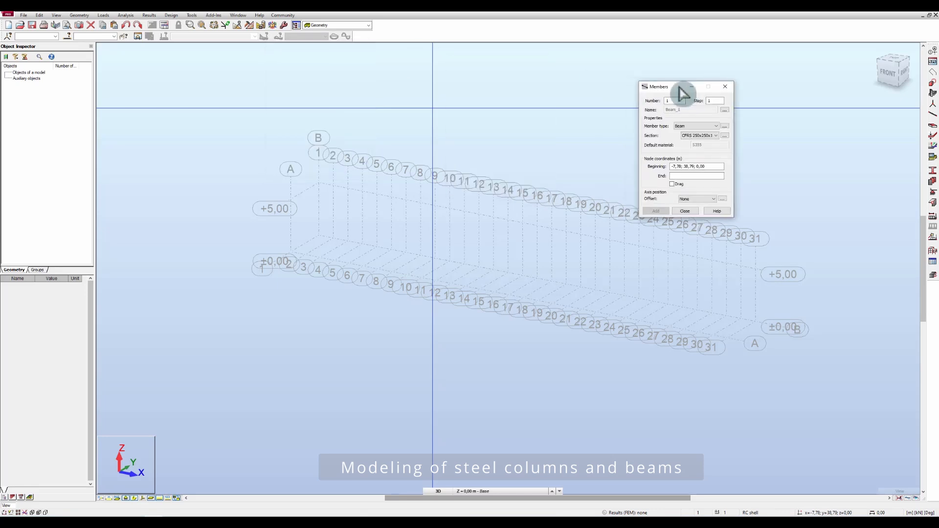
pyautogui.click(685, 167)
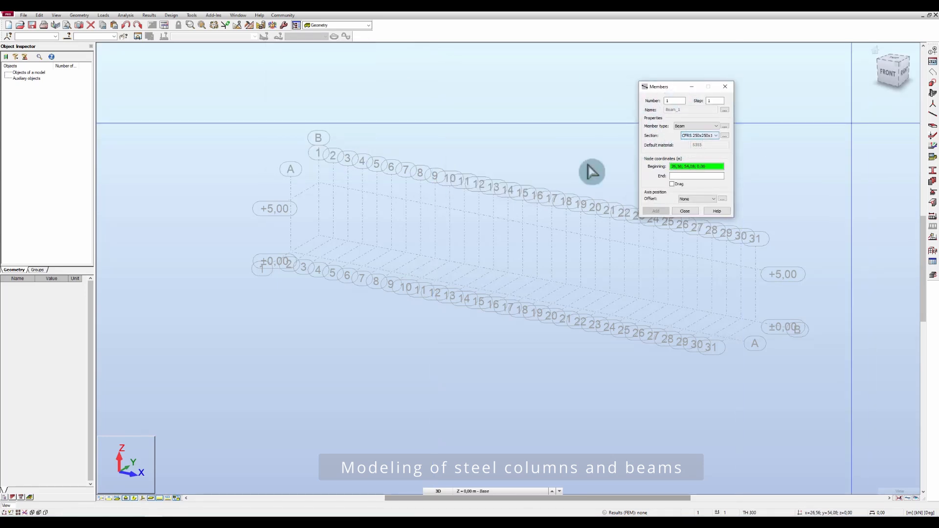
pyautogui.click(292, 259)
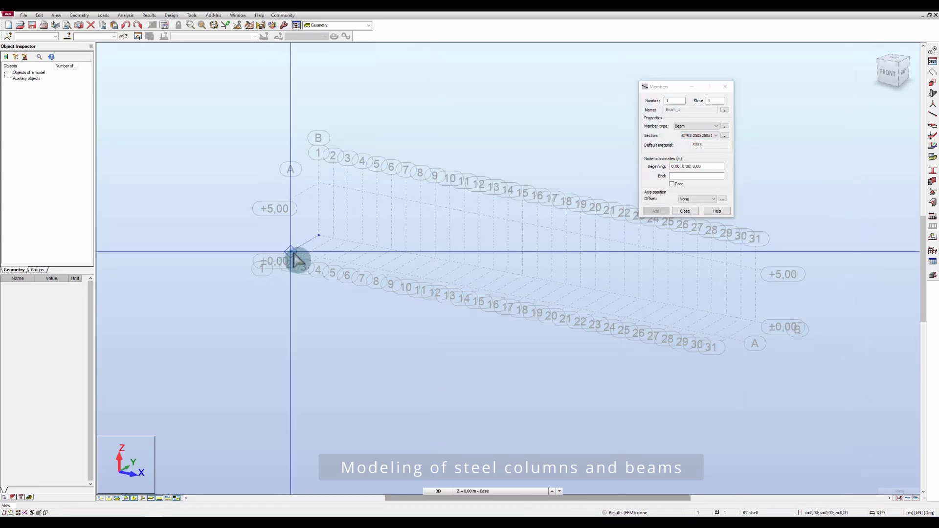
pyautogui.click(292, 203)
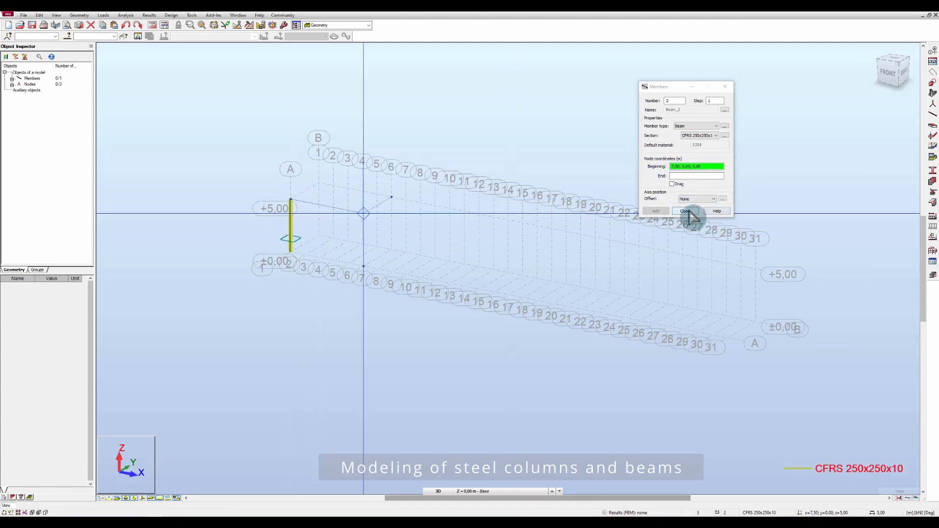
# Step: Complete the rectangular frame at axis 1 with the upper beam at 5 m, the column at axis B and the lower beam at 0 m
pyautogui.click(319, 183)
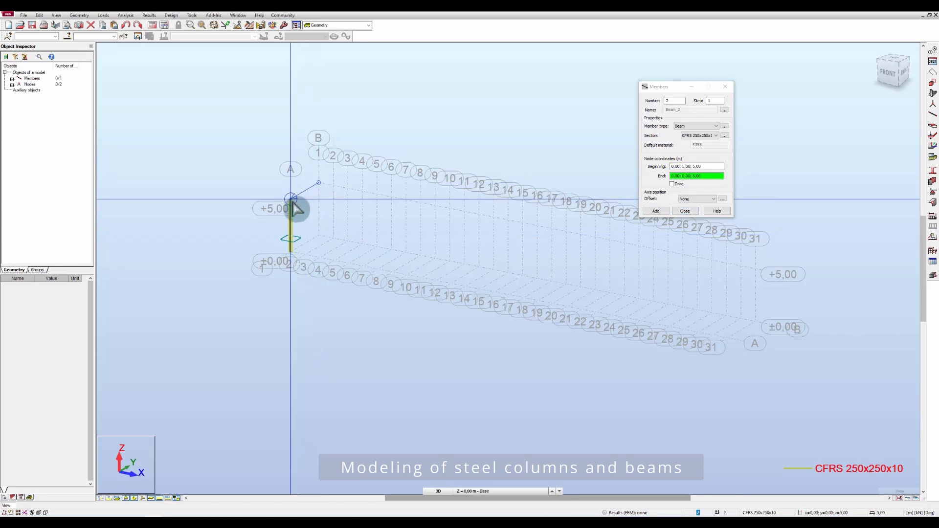
pyautogui.click(291, 199)
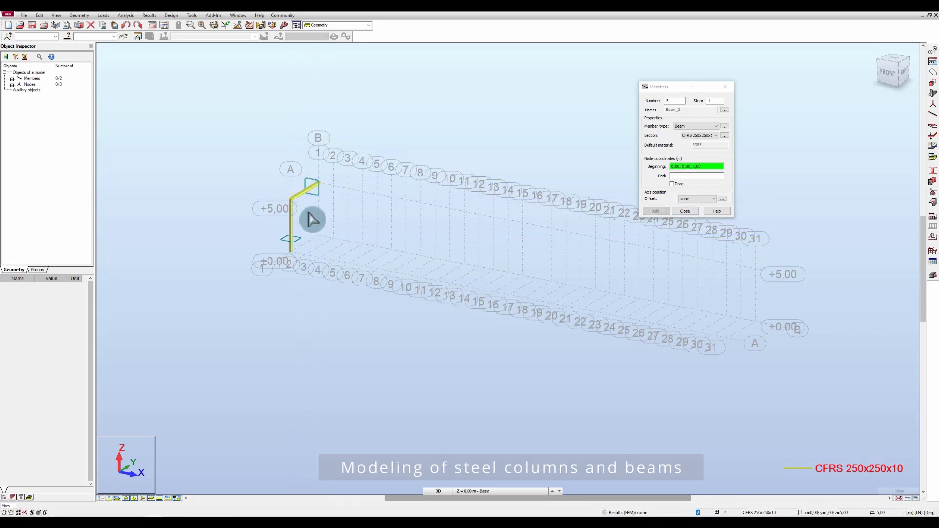
pyautogui.click(320, 239)
pyautogui.click(320, 185)
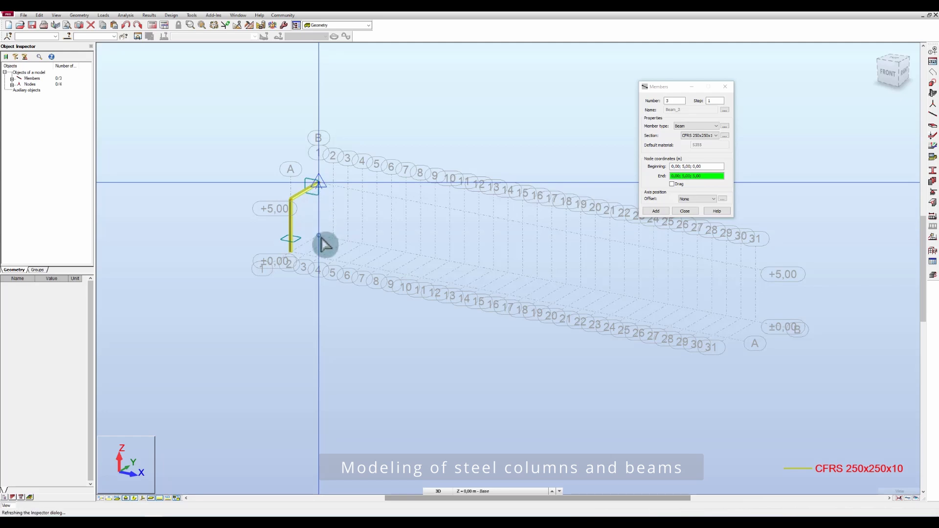
pyautogui.click(321, 239)
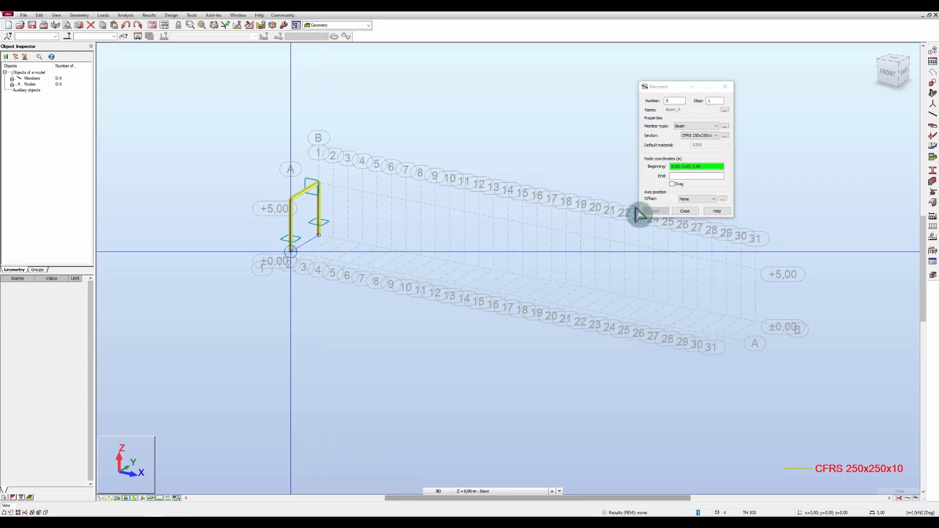
pyautogui.click(656, 210)
pyautogui.click(685, 211)
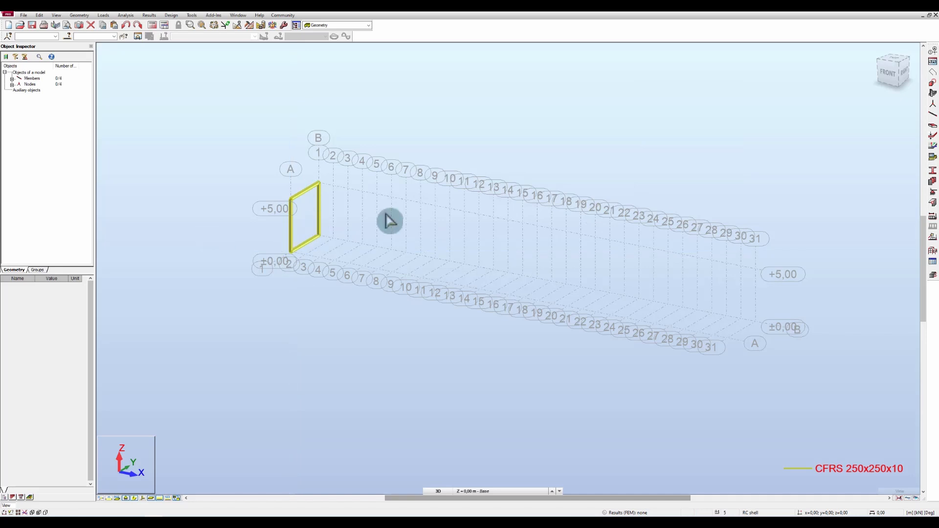
pyautogui.scroll(1, 333, 223)
pyautogui.moveTo(310, 210); pyautogui.dragTo(272, 234)
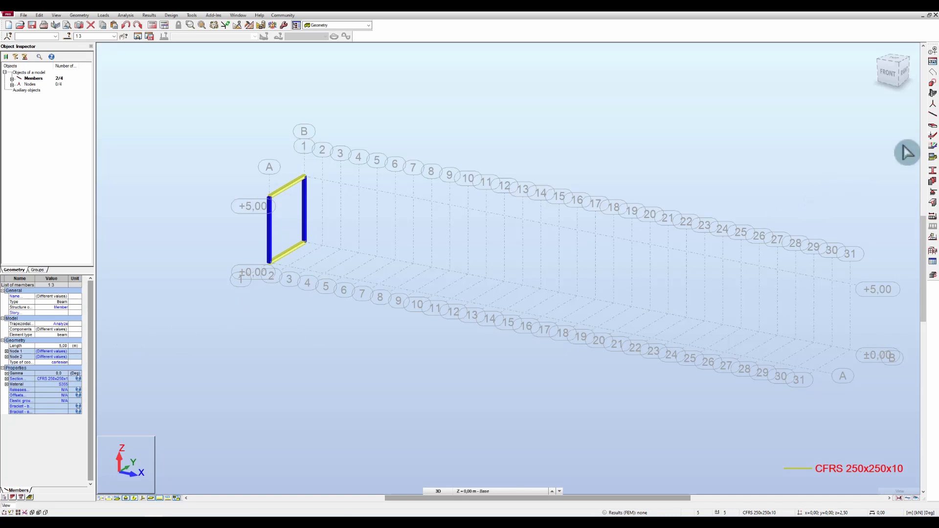
pyautogui.click(933, 170)
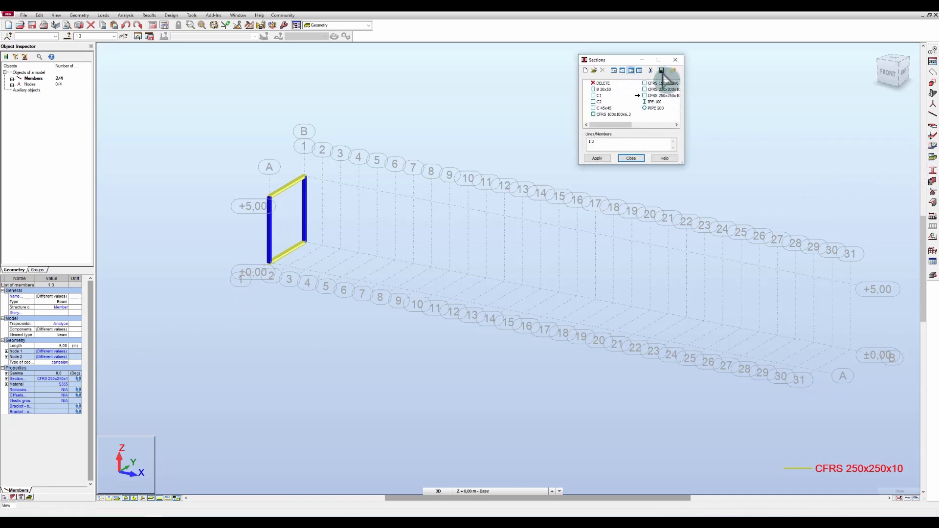
pyautogui.click(675, 60)
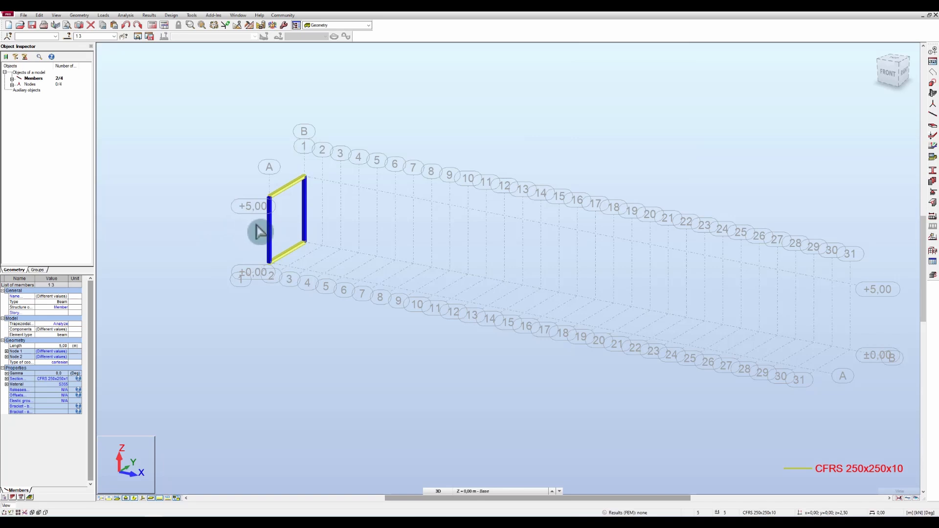
# Step: Change the member type of the vertical member at axes A and 1 to Column in its object properties
pyautogui.click(278, 231)
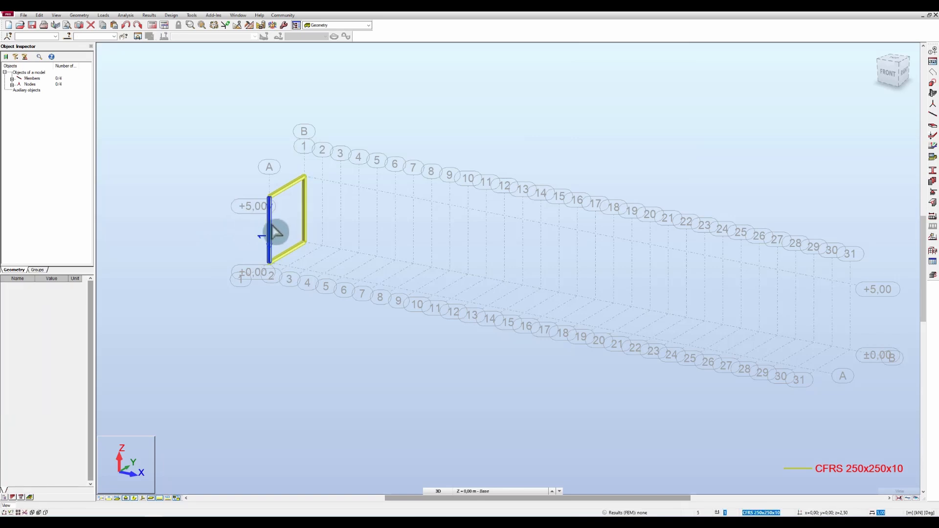
pyautogui.rightClick(276, 232)
pyautogui.click(246, 378)
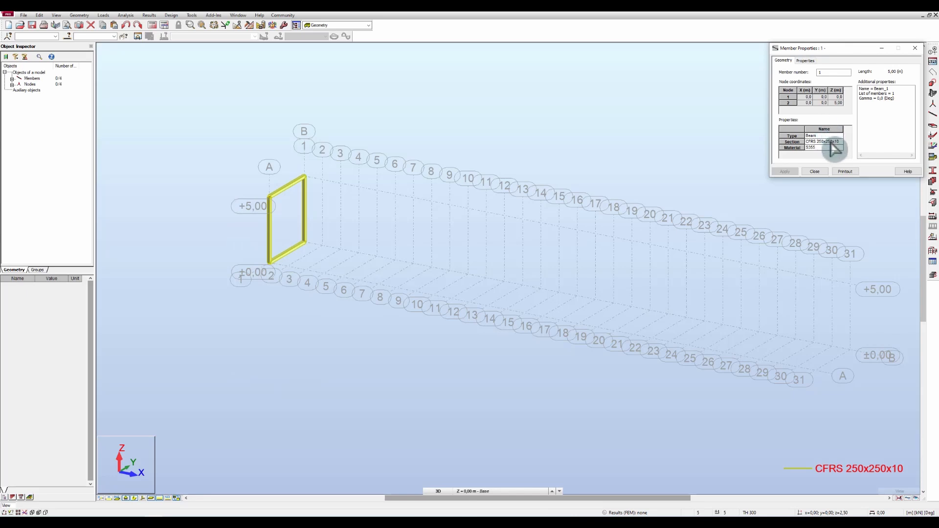
pyautogui.click(839, 136)
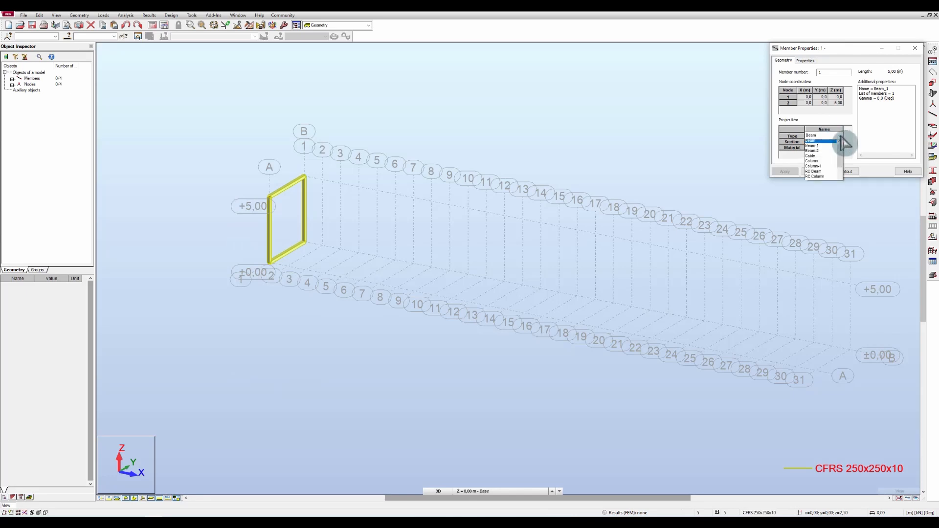
pyautogui.click(830, 164)
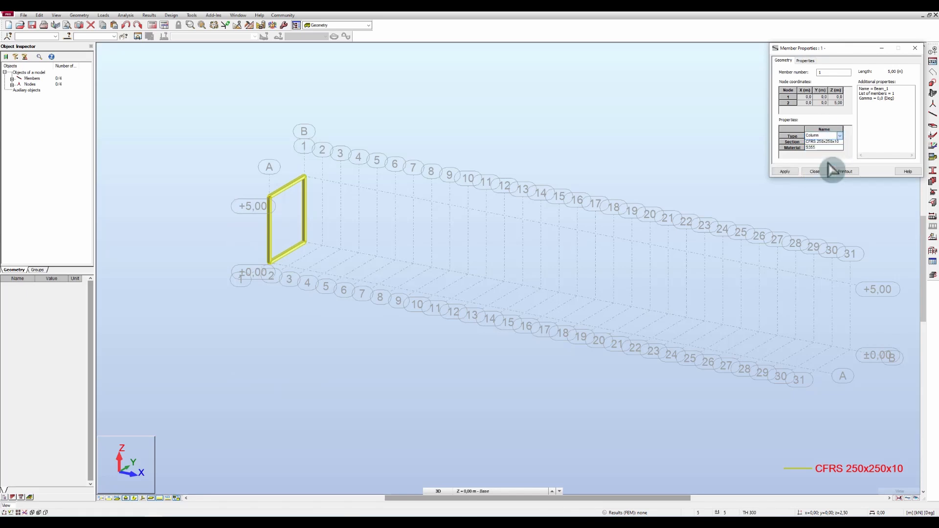
pyautogui.click(786, 172)
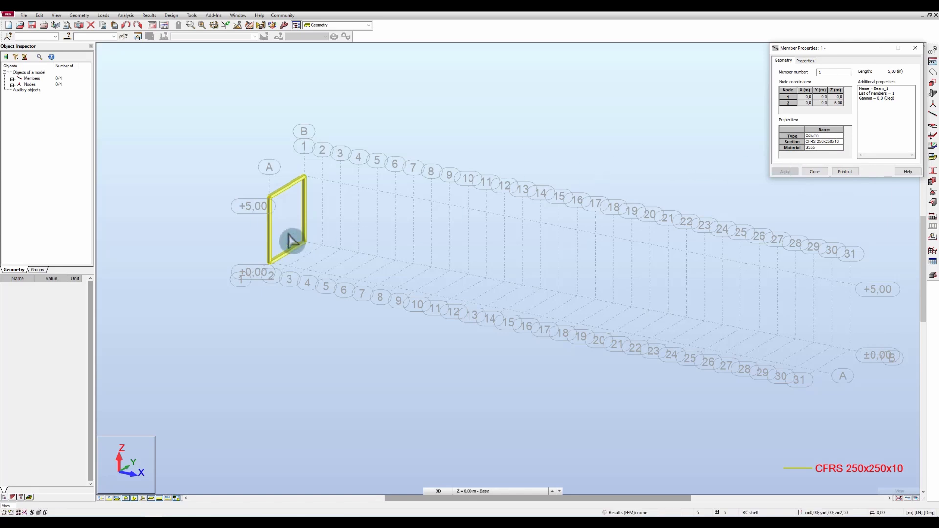
pyautogui.click(824, 168)
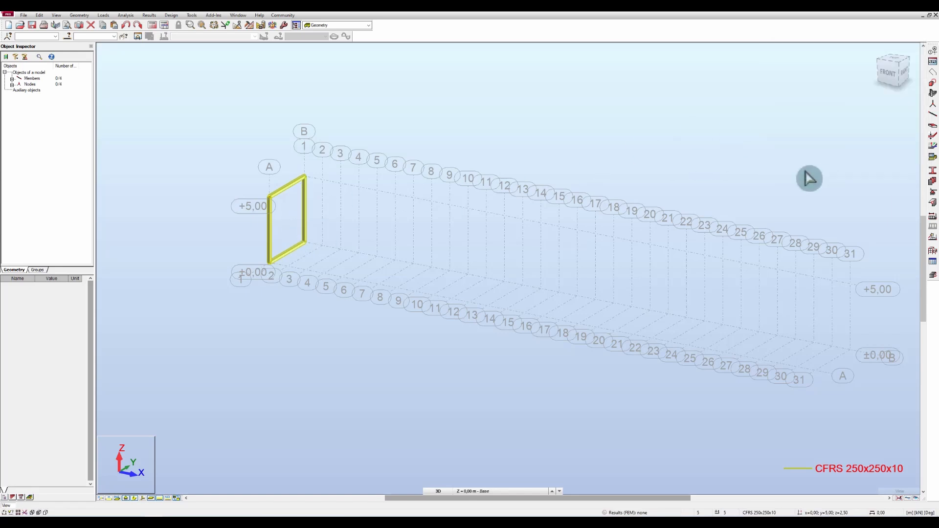
# Step: Change the member type of the vertical member at axes B and 1 to Column, and clear the selection
pyautogui.click(309, 202)
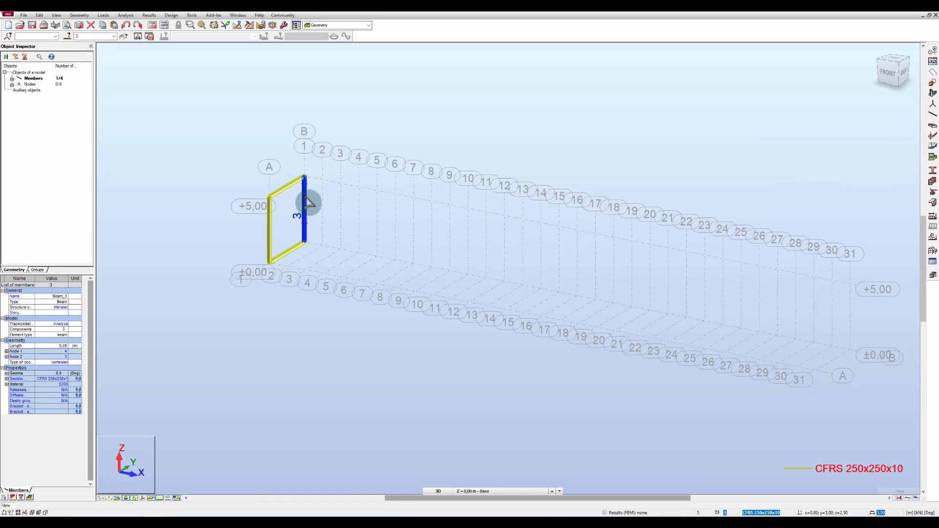
pyautogui.rightClick(308, 202)
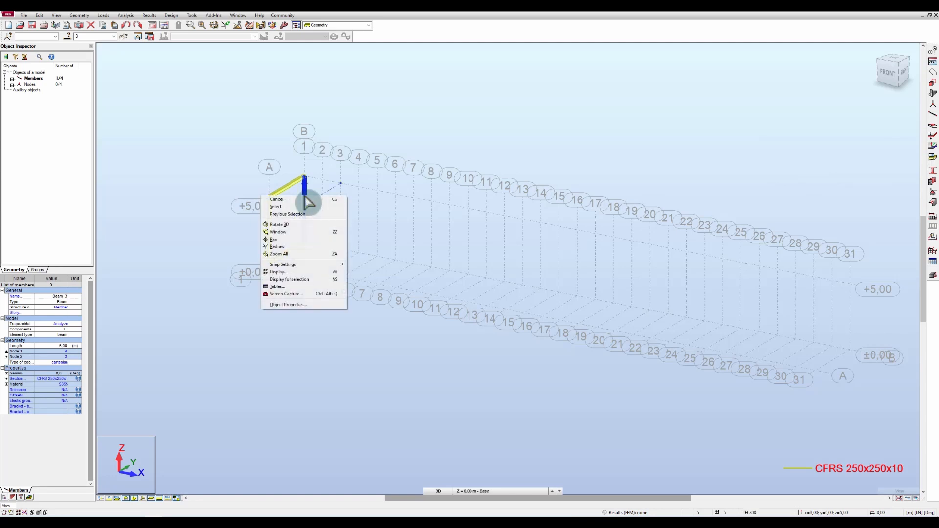
pyautogui.click(292, 305)
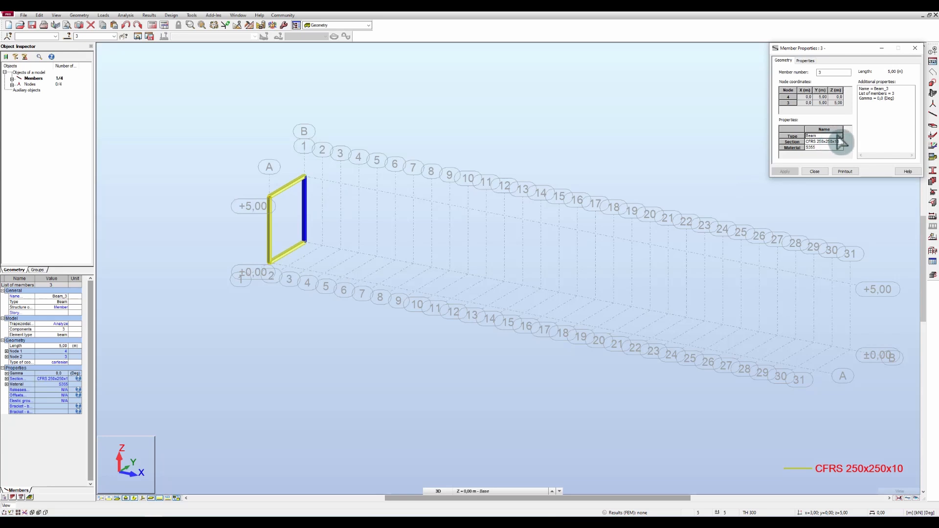
pyautogui.click(842, 136)
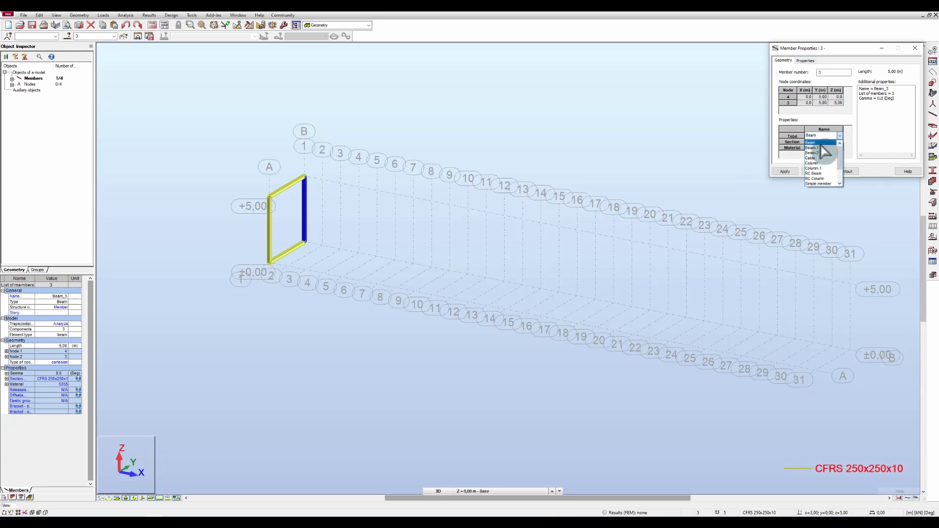
pyautogui.click(819, 163)
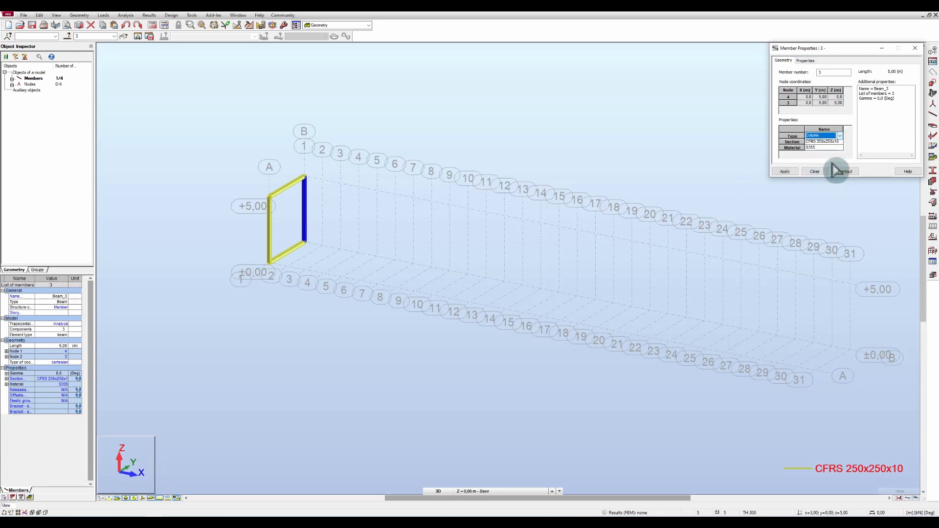
pyautogui.click(785, 171)
pyautogui.click(816, 171)
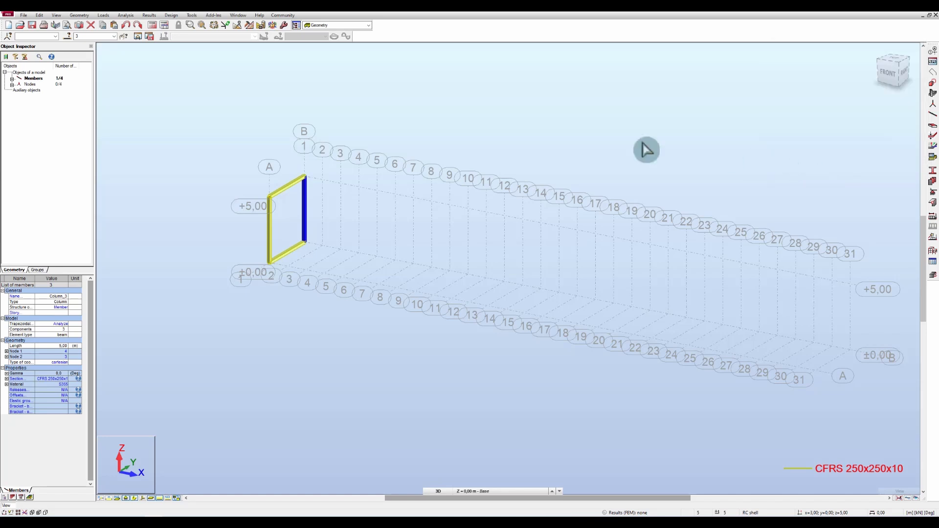
pyautogui.click(348, 105)
# Step: Copy the whole axis 1 frame with one translation from the base node at A-1 to the base point at A-31
pyautogui.scroll(-2, 319, 163)
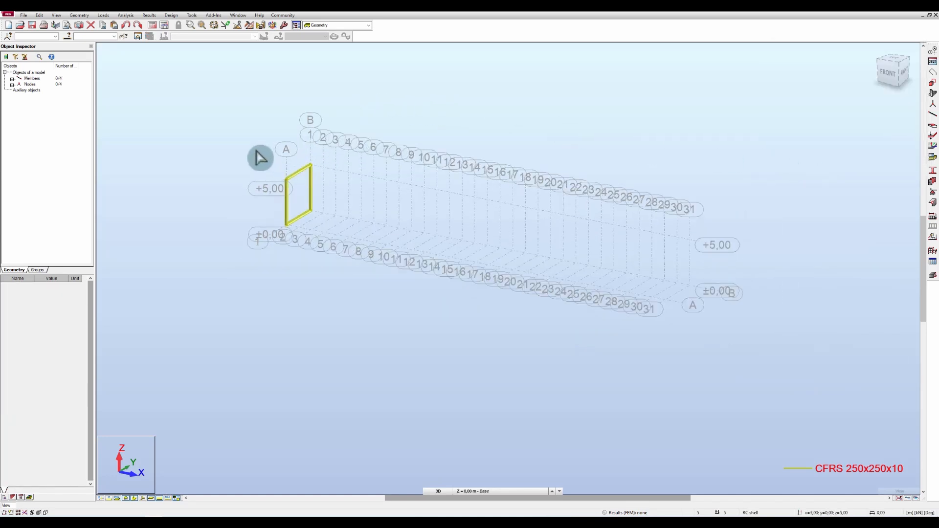
pyautogui.moveTo(207, 110); pyautogui.dragTo(364, 266)
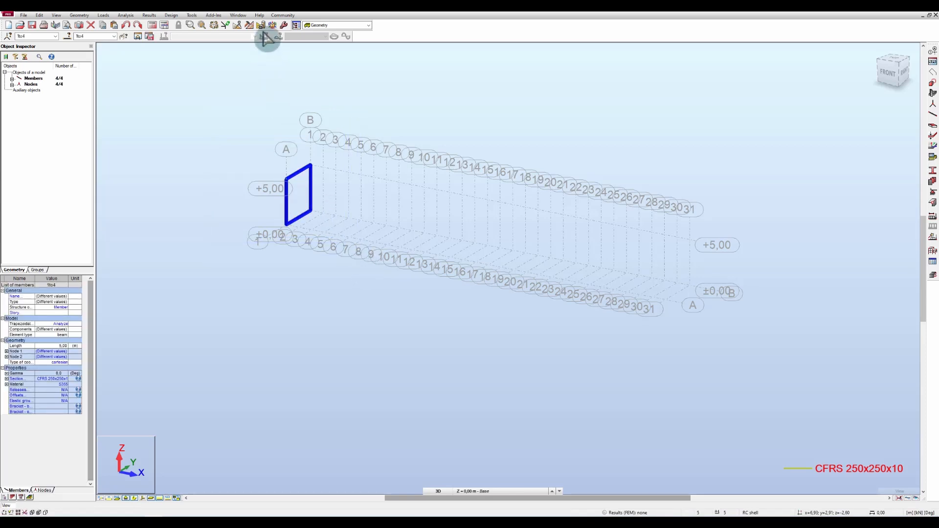
pyautogui.click(238, 25)
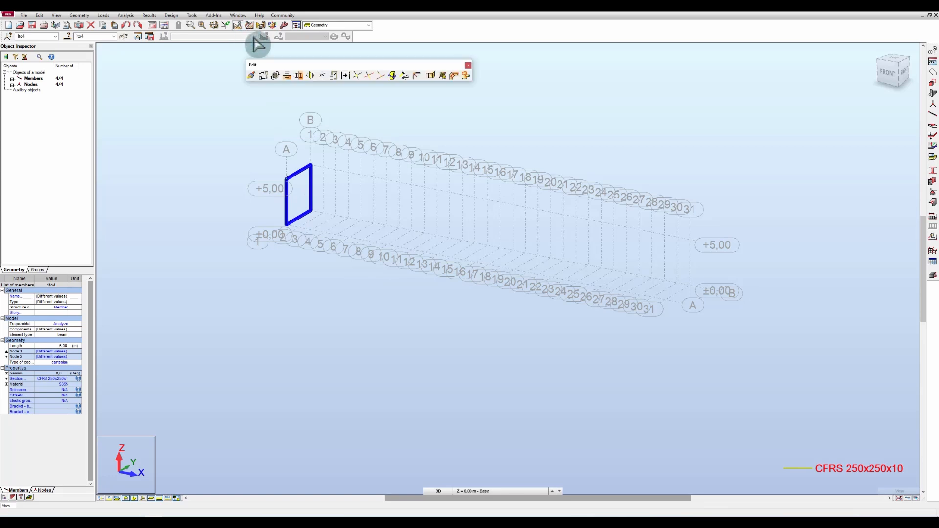
pyautogui.moveTo(511, 27); pyautogui.dragTo(509, 26)
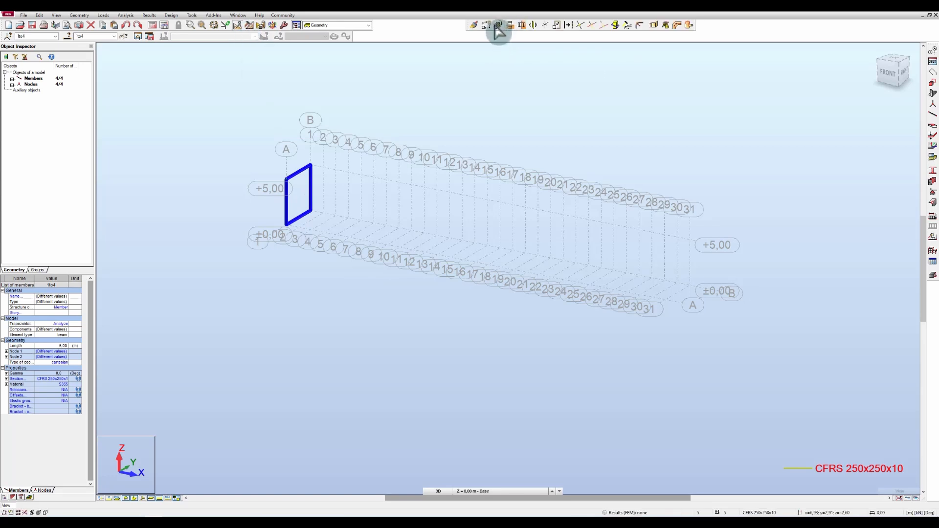
pyautogui.click(487, 25)
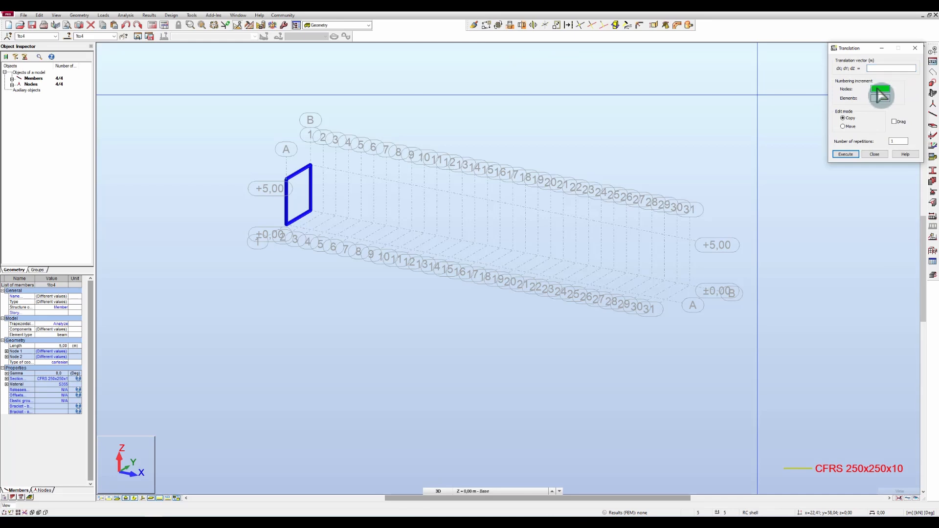
pyautogui.click(287, 227)
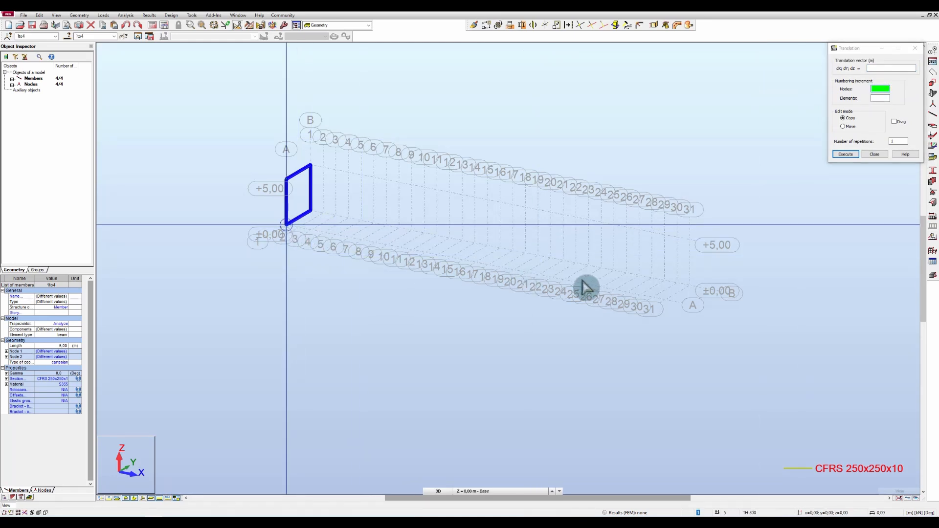
pyautogui.click(672, 298)
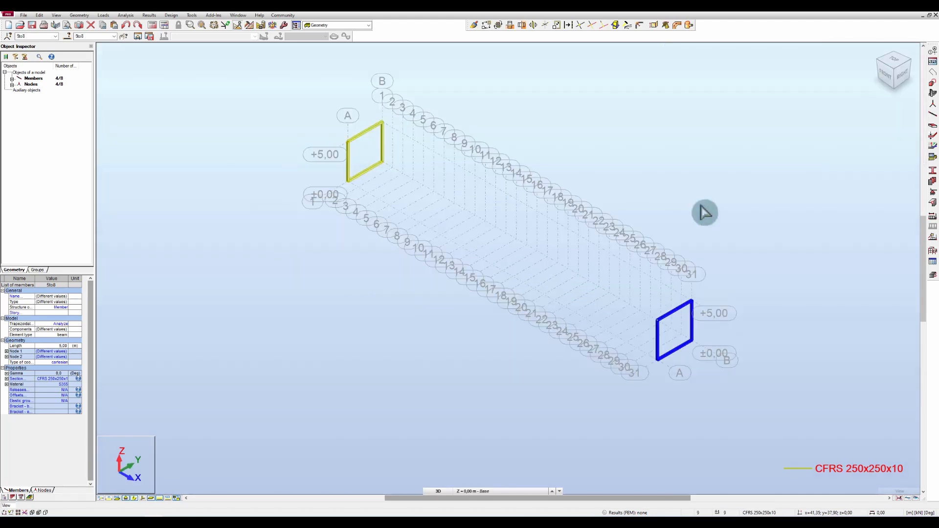
pyautogui.rightClick(704, 129)
pyautogui.click(693, 129)
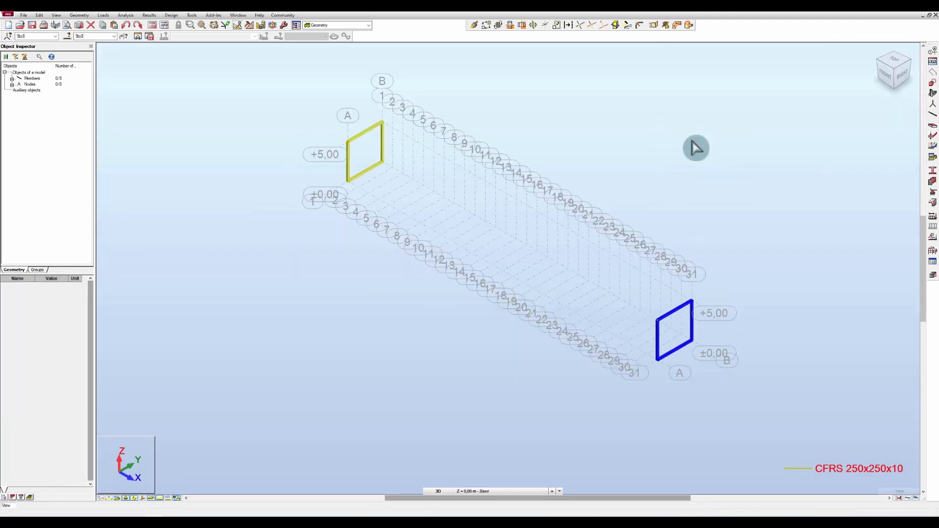
# Step: Examine the two end frames at axes 1 and 31 from several 3D viewing angles
pyautogui.scroll(1, 696, 148)
pyautogui.moveTo(696, 148); pyautogui.dragTo(697, 158, button='middle')
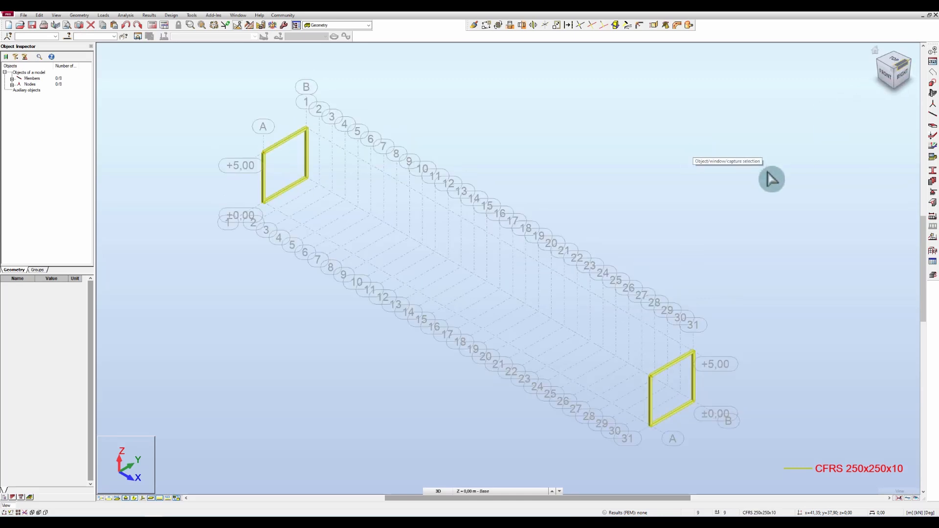
pyautogui.scroll(1, 769, 169)
pyautogui.scroll(3, 771, 166)
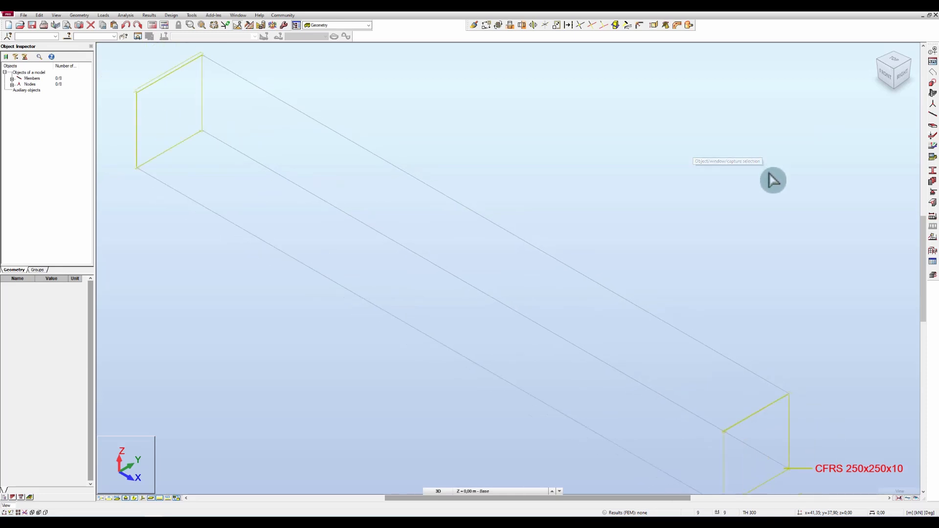
pyautogui.scroll(-4, 772, 183)
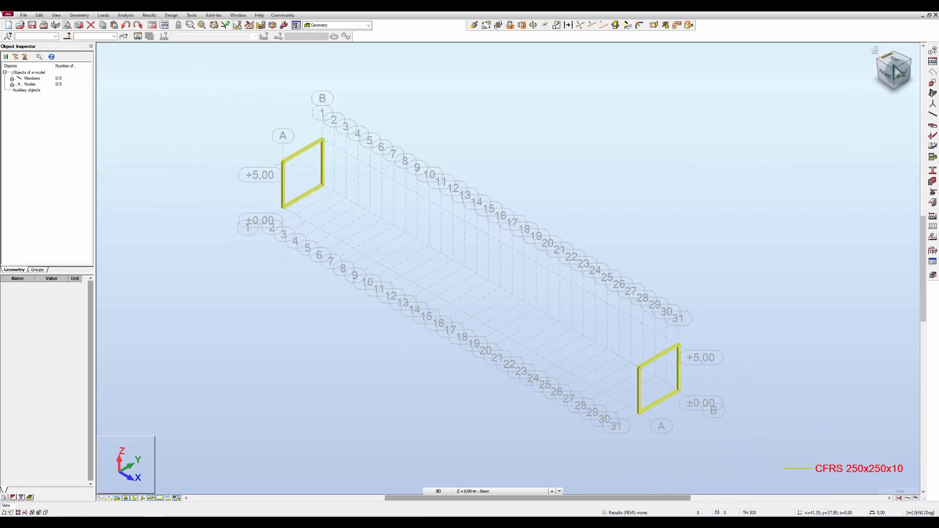
pyautogui.click(898, 75)
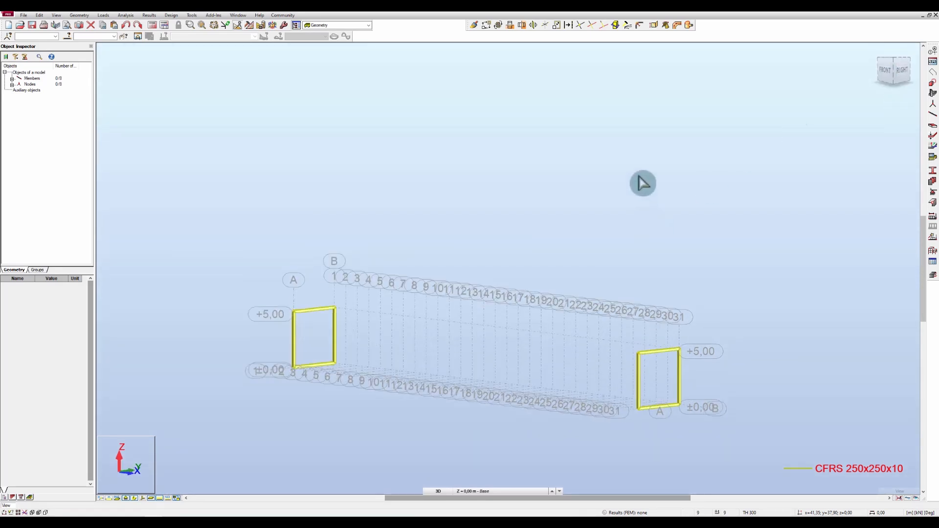
pyautogui.scroll(-2, 641, 182)
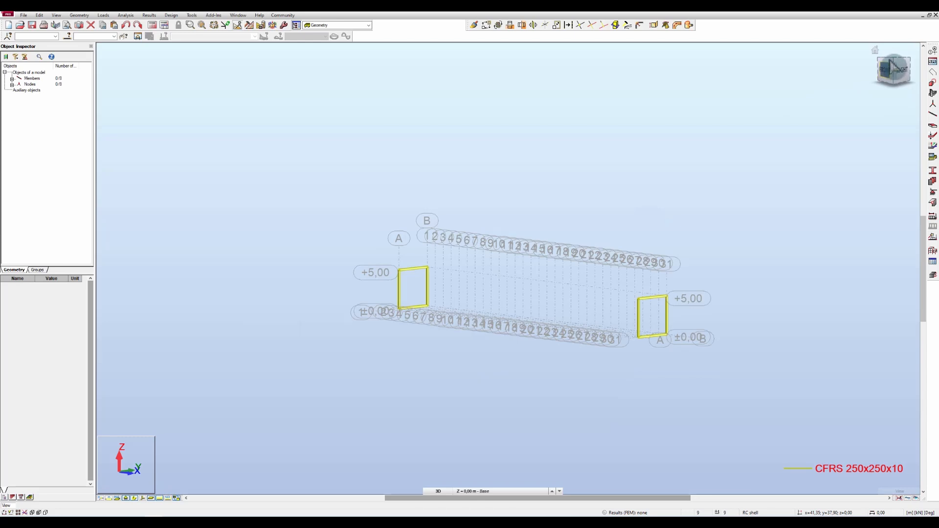
pyautogui.moveTo(895, 66); pyautogui.dragTo(908, 98)
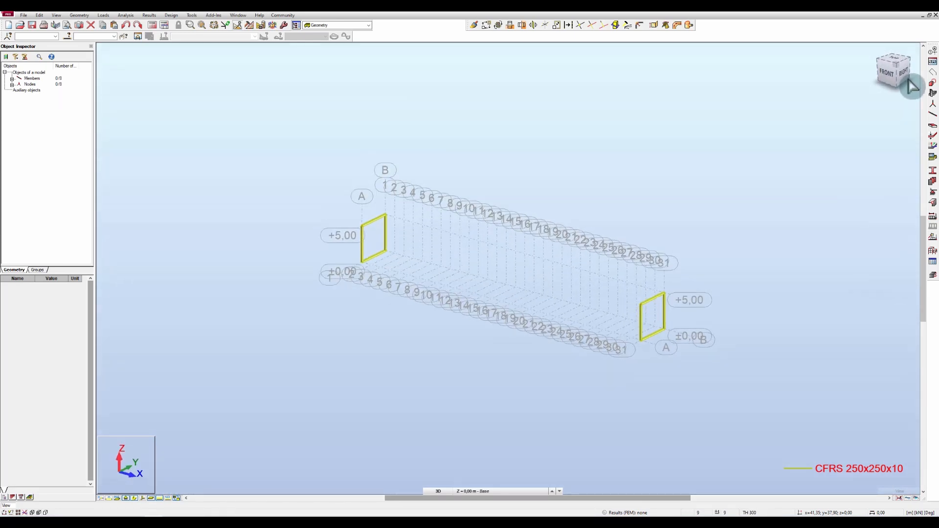
pyautogui.scroll(2, 446, 254)
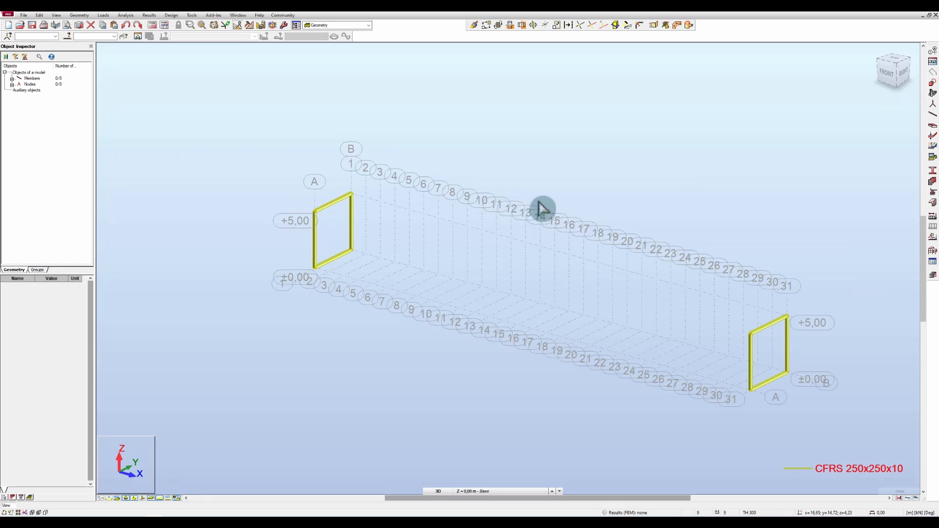
# Step: In the YZ view of structure axis 1, add a structural axis in Y at position 2.50 m
pyautogui.moveTo(650, 194); pyautogui.dragTo(634, 192, button='middle')
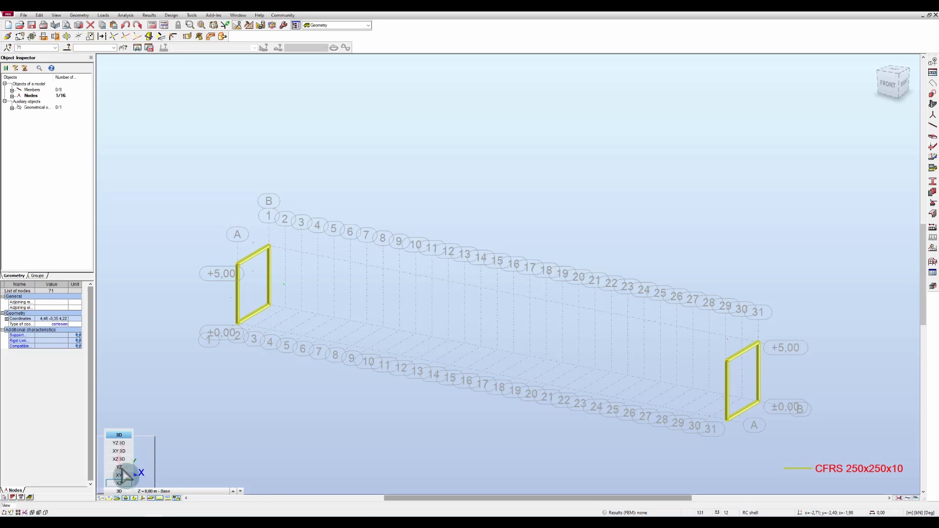
pyautogui.click(121, 469)
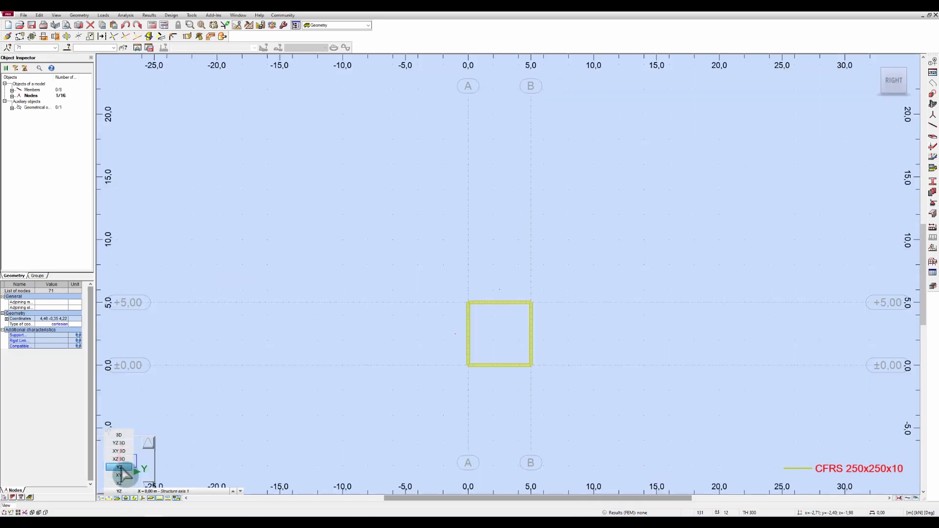
pyautogui.scroll(4, 504, 379)
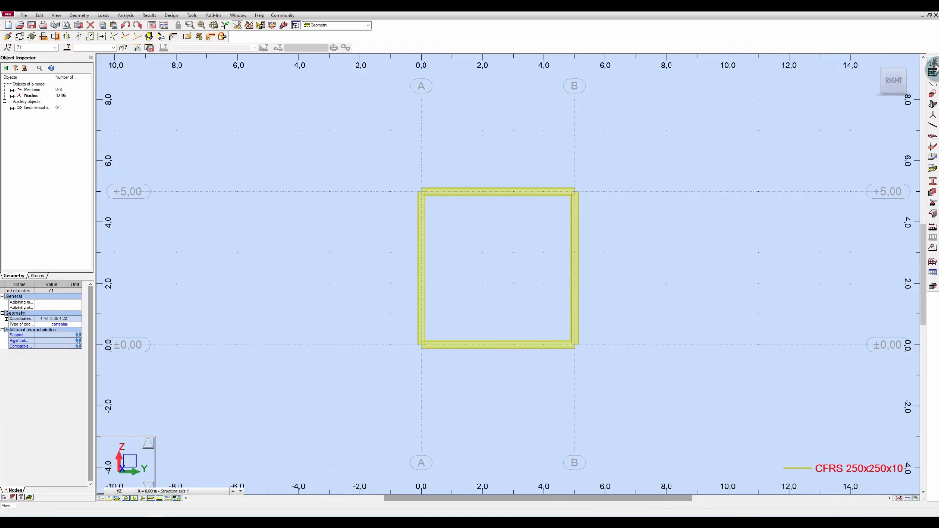
pyautogui.click(934, 63)
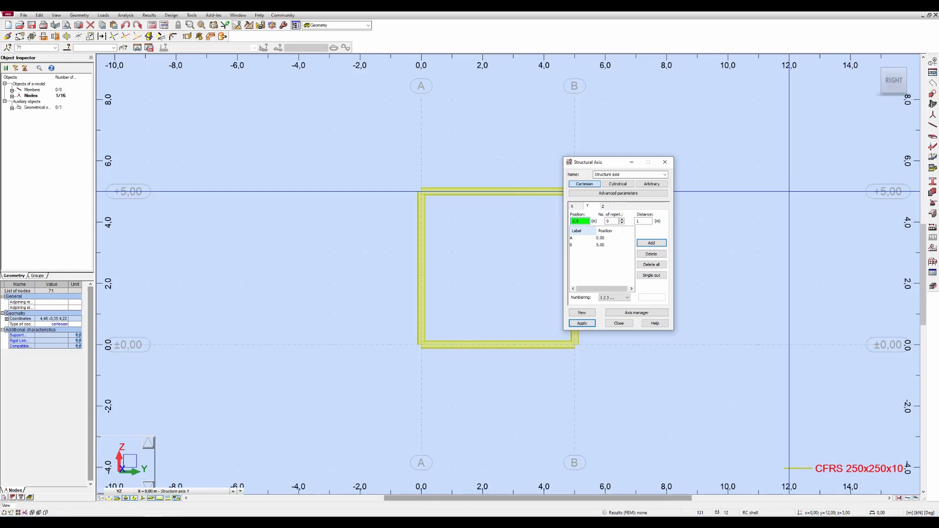
pyautogui.click(588, 206)
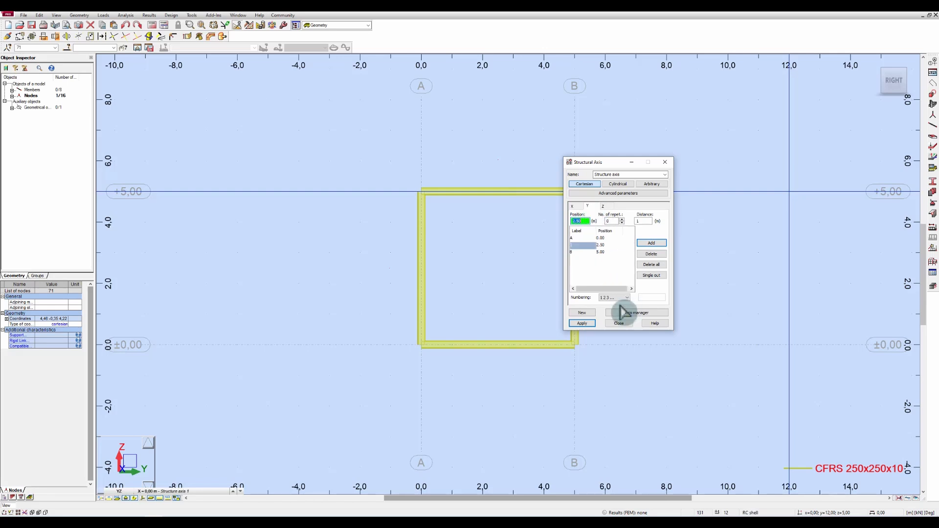
# Step: Add a structural axis in Z at 2.50 m with Value numbering and apply the new axes
pyautogui.click(610, 310)
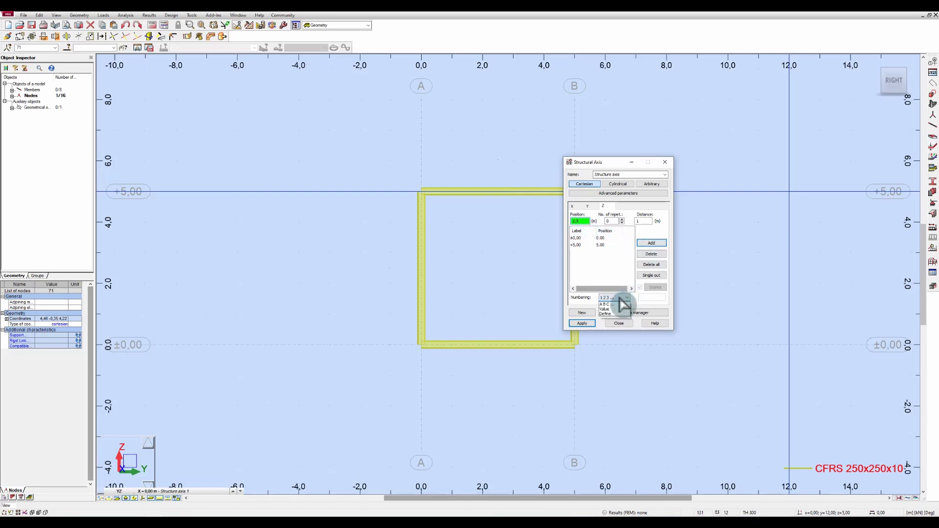
pyautogui.click(607, 314)
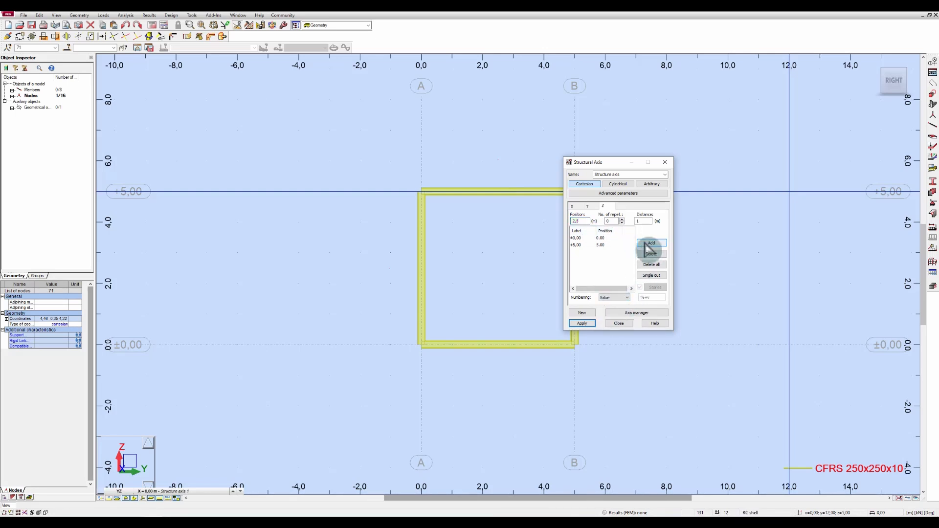
pyautogui.click(583, 323)
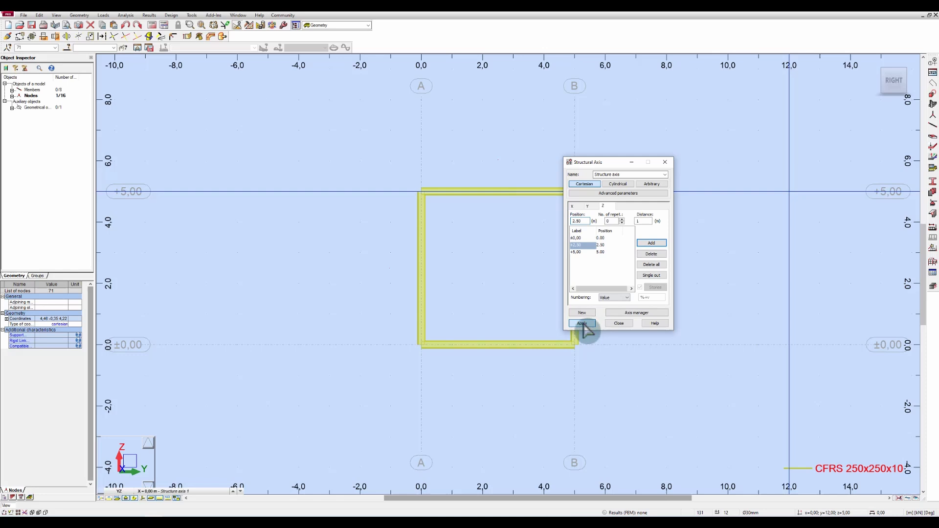
pyautogui.click(618, 323)
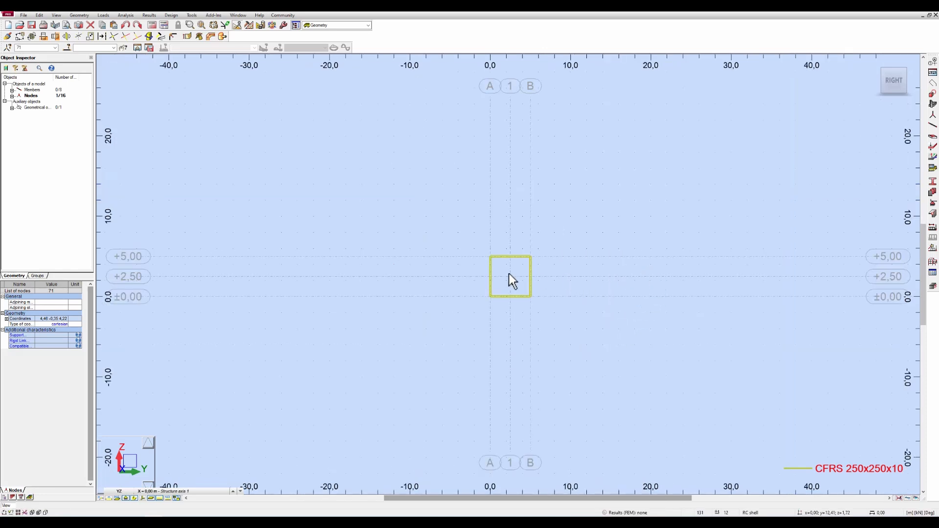
# Step: Draw a centre-radius circle in the YZ plane as a Panel, centred in the frame at the 2.50 m axes and passing through its B/+5.00 corner
pyautogui.scroll(8, 508, 281)
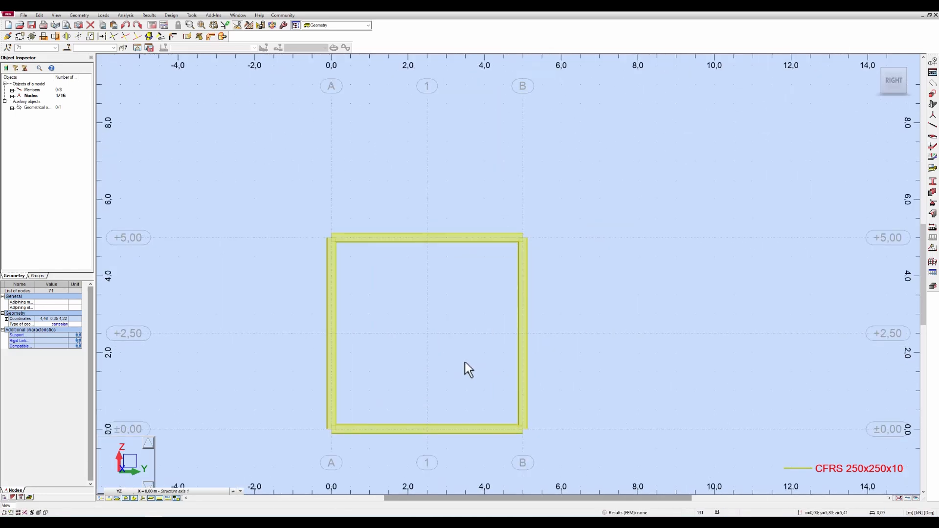
pyautogui.scroll(2, 470, 327)
pyautogui.moveTo(503, 263); pyautogui.dragTo(575, 232, button='middle')
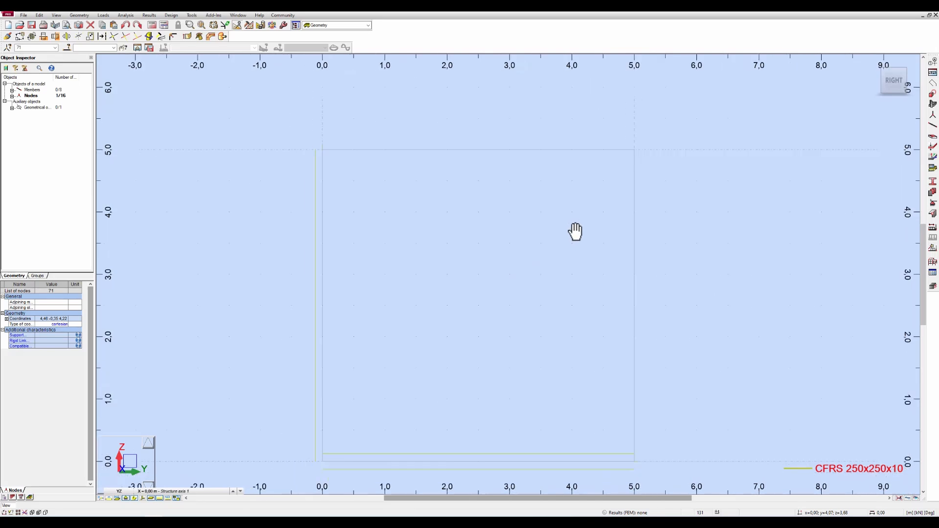
pyautogui.scroll(-1, 575, 231)
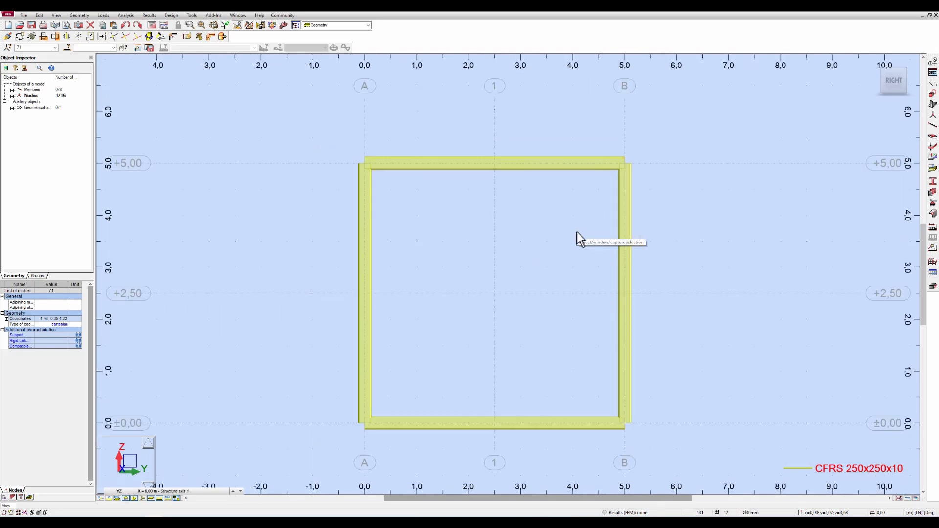
pyautogui.scroll(-1, 577, 231)
pyautogui.scroll(-1, 577, 232)
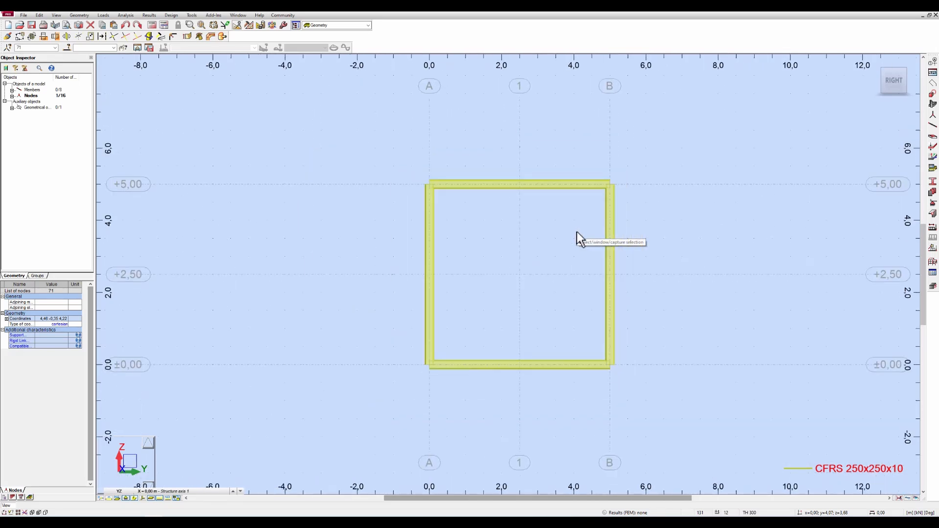
pyautogui.scroll(-1, 577, 231)
pyautogui.click(933, 103)
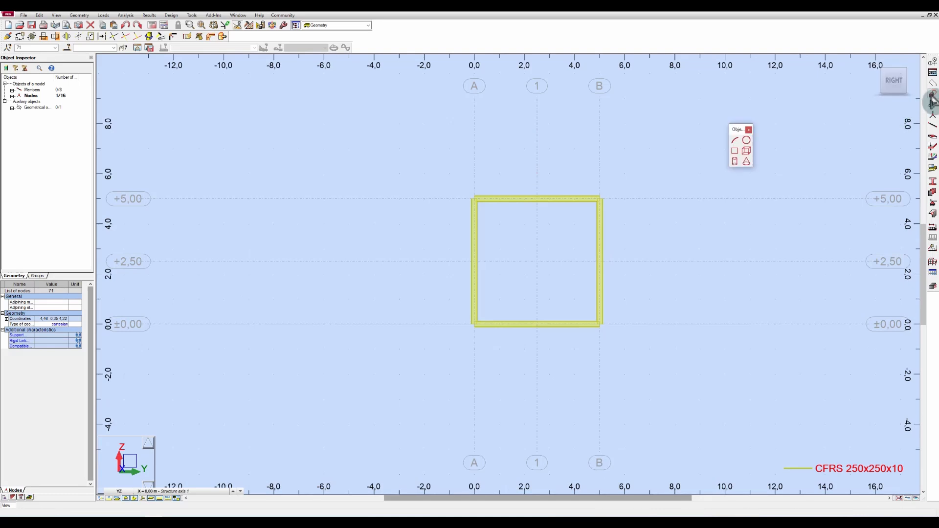
pyautogui.click(747, 140)
pyautogui.moveTo(856, 47); pyautogui.dragTo(700, 194)
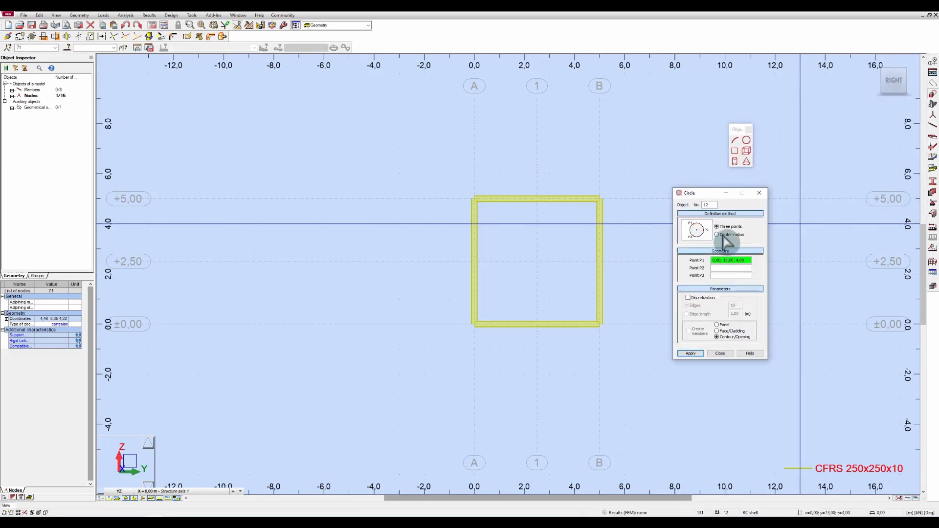
pyautogui.click(717, 235)
pyautogui.click(717, 332)
pyautogui.click(739, 282)
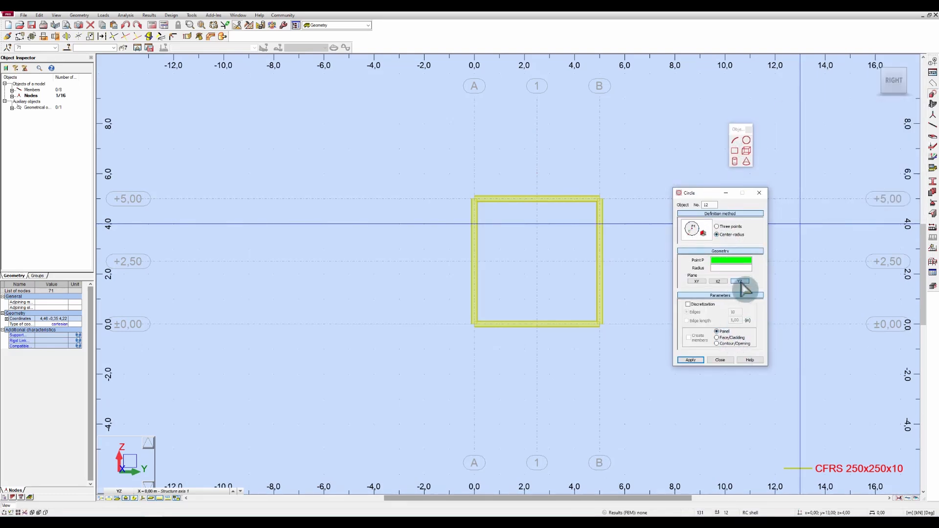
pyautogui.click(540, 271)
pyautogui.click(600, 199)
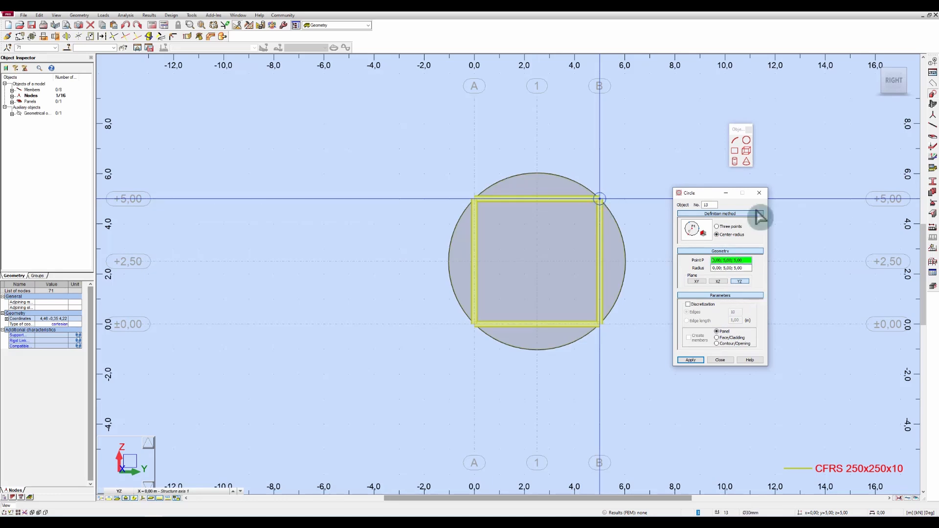
pyautogui.click(758, 193)
pyautogui.click(749, 130)
# Step: Draw two Ø30mm Beam-1 members as full diameters of the circle, one horizontal at +2.50 and one vertical on the middle axis
pyautogui.scroll(1, 758, 230)
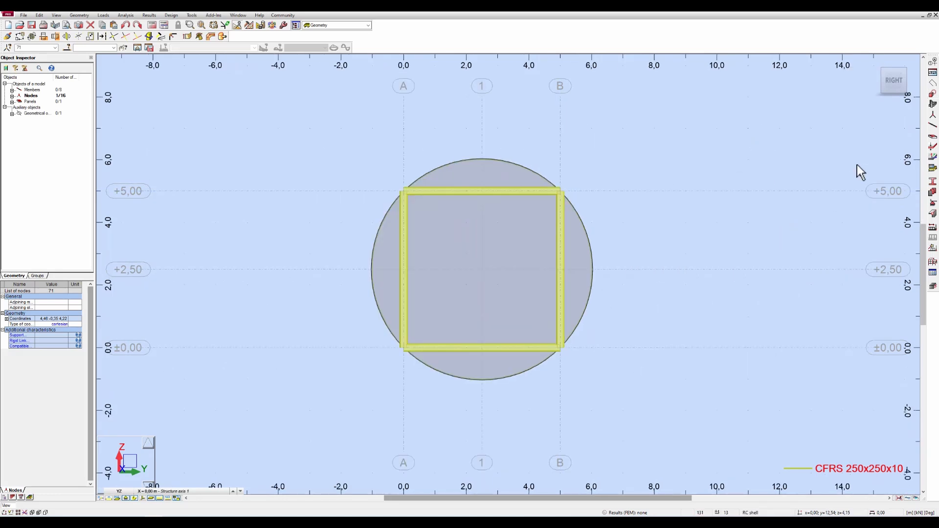
pyautogui.click(933, 125)
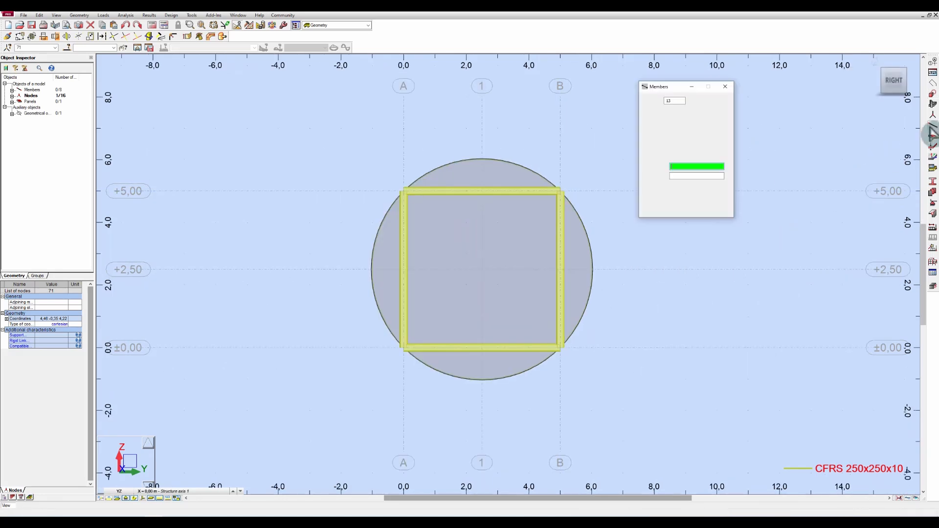
pyautogui.click(594, 272)
pyautogui.click(371, 270)
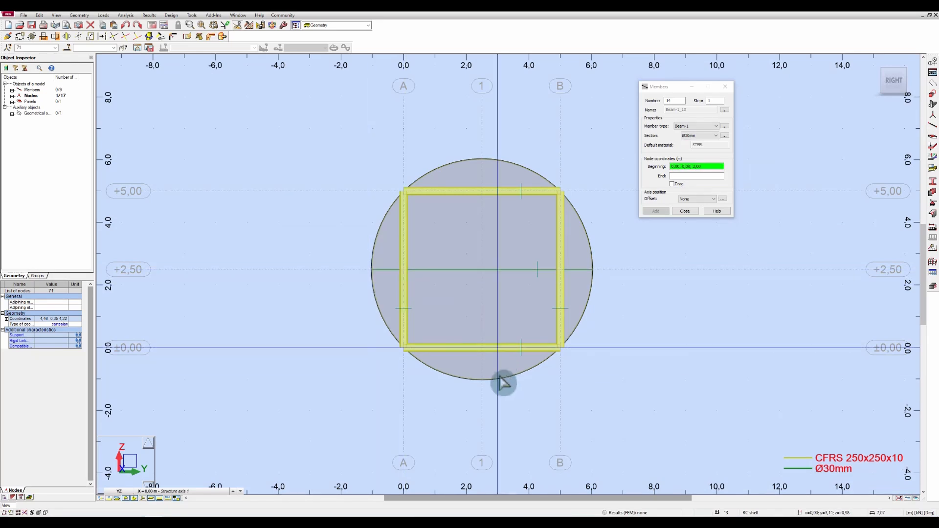
pyautogui.click(482, 379)
pyautogui.click(483, 159)
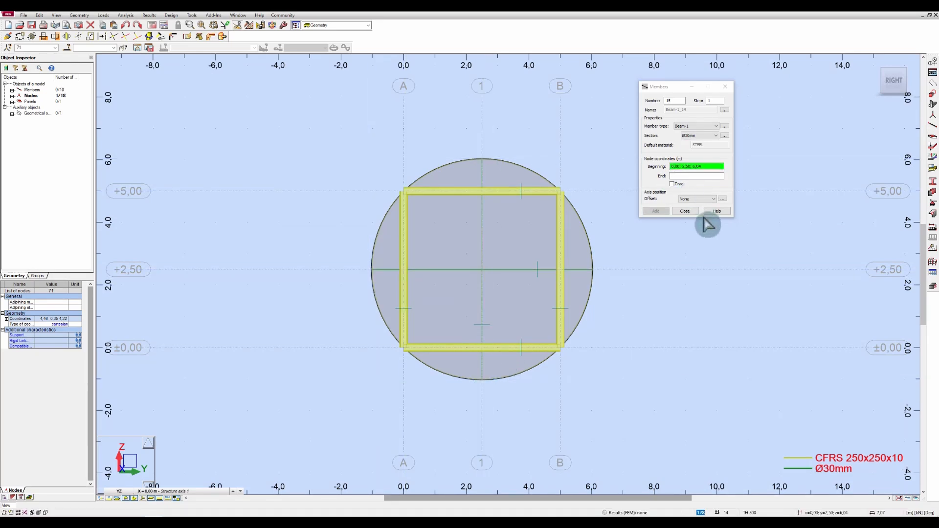
pyautogui.click(685, 211)
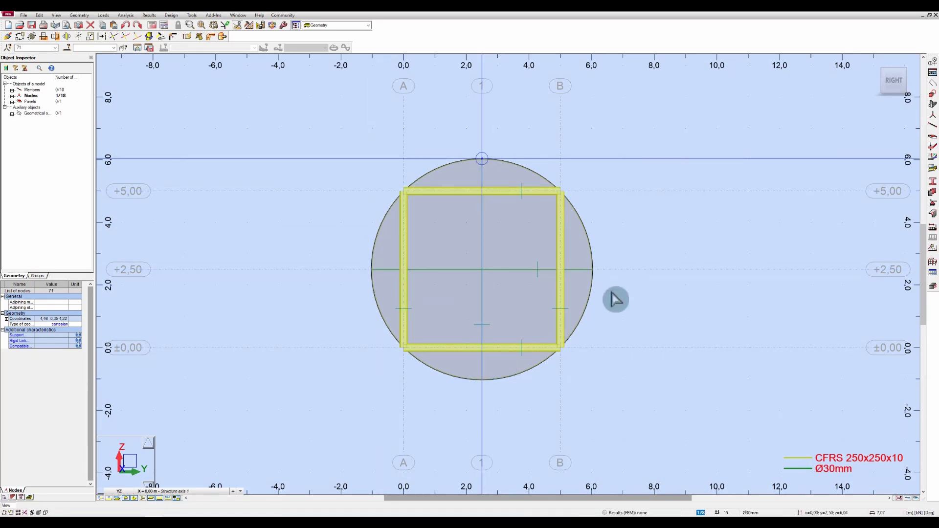
# Step: Select the circular panel and its two diameter members, and copy them 21.00 m along X from the A-1 base node in the 3D view
pyautogui.click(591, 247)
pyautogui.keyDown('ctrl'); pyautogui.click(582, 269); pyautogui.keyUp('ctrl')
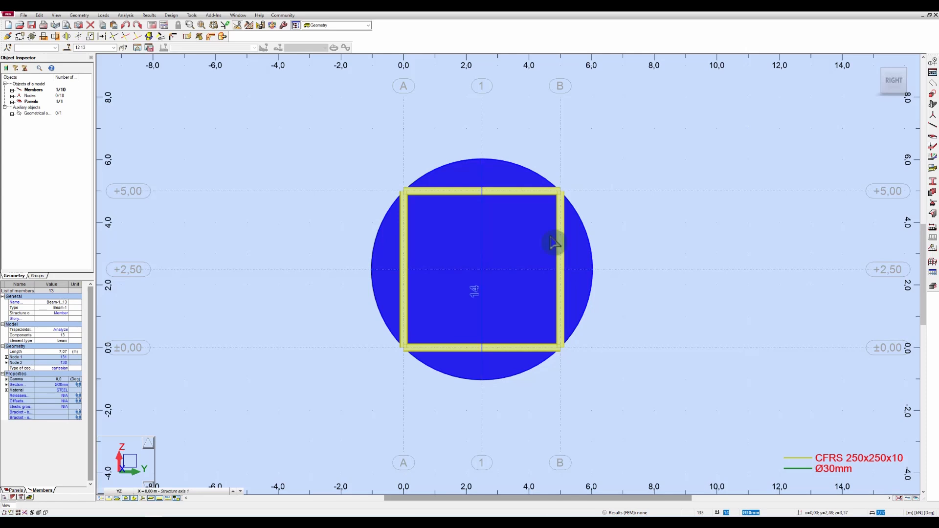
pyautogui.keyDown('ctrl'); pyautogui.click(482, 236); pyautogui.keyUp('ctrl')
pyautogui.click(119, 491)
pyautogui.click(122, 436)
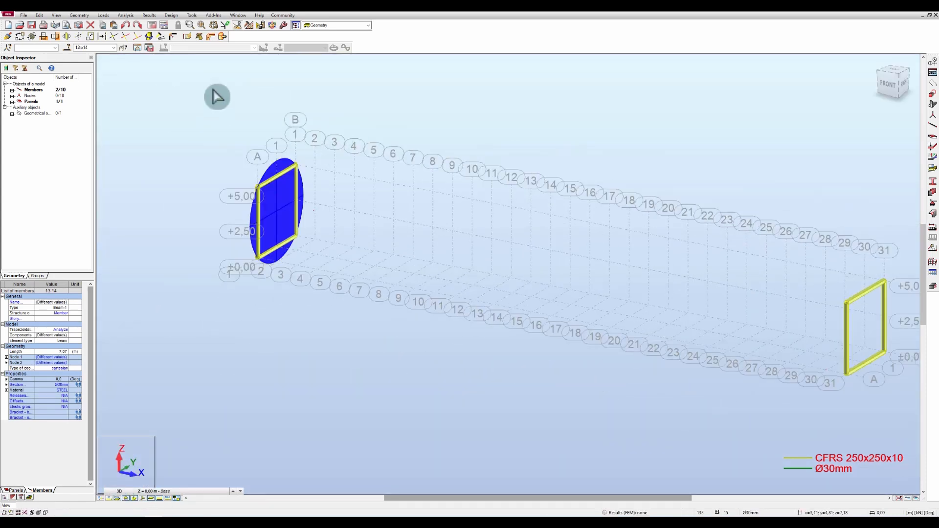
pyautogui.click(20, 36)
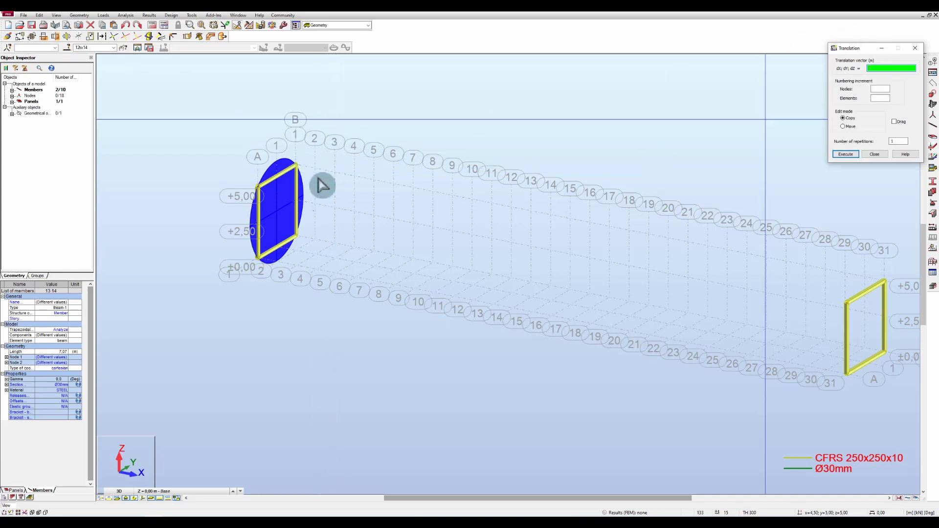
pyautogui.click(260, 258)
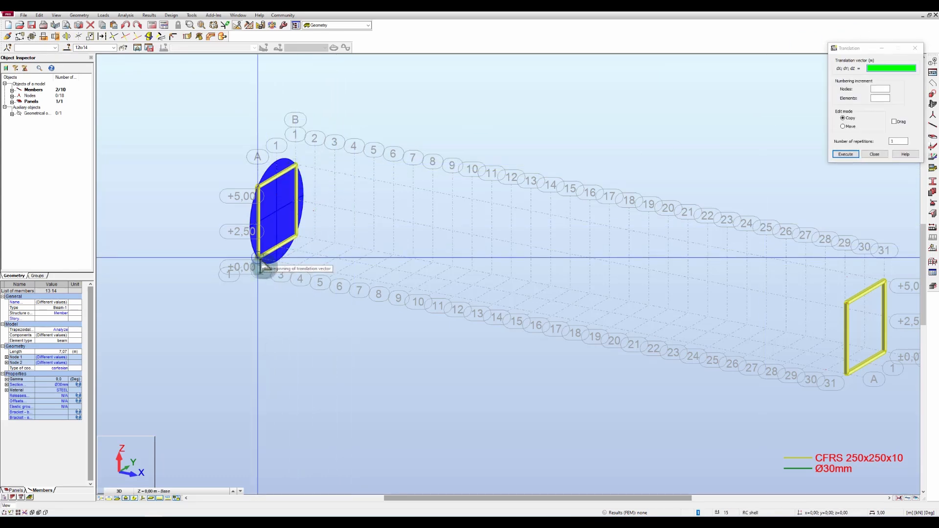
pyautogui.click(537, 314)
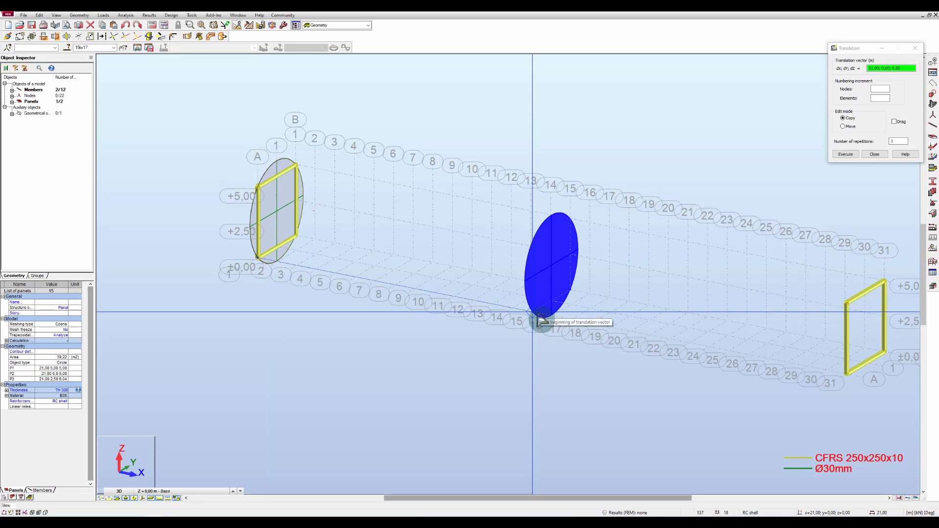
# Step: Copy the mid-span circle and its members another 24.00 m along X to the A-31 base node, and clear the selection
pyautogui.click(847, 374)
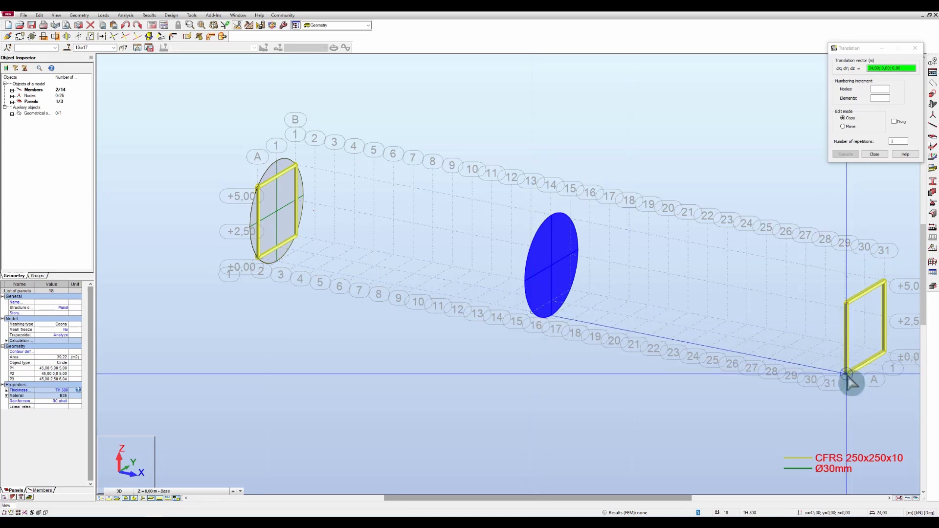
pyautogui.click(875, 154)
pyautogui.click(405, 211)
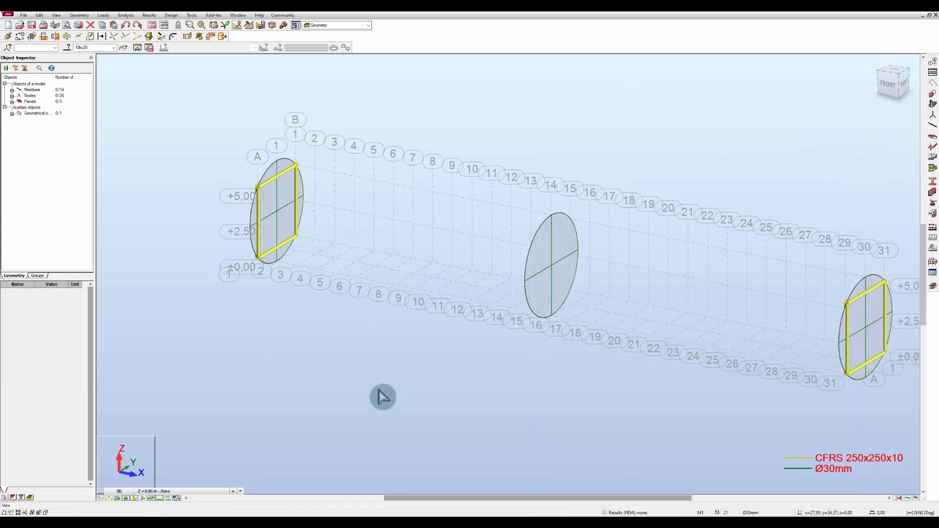
# Step: Configure an arc with the Begin - End - Middle method, discretised into a fixed number of 30 edges, with members created
pyautogui.scroll(-2, 382, 396)
pyautogui.moveTo(371, 389)
pyautogui.keyDown('shift'); pyautogui.mouseDown(button='middle')
pyautogui.moveTo(442, 398)
pyautogui.moveTo(434, 392)
pyautogui.moveTo(433, 402)
pyautogui.moveTo(429, 391)
pyautogui.mouseUp(button='middle'); pyautogui.keyUp('shift')
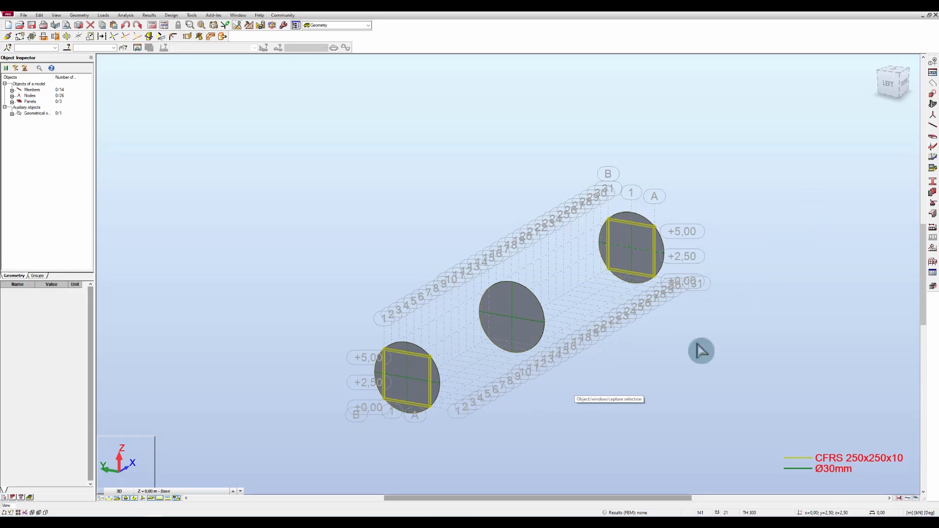
pyautogui.scroll(1, 673, 372)
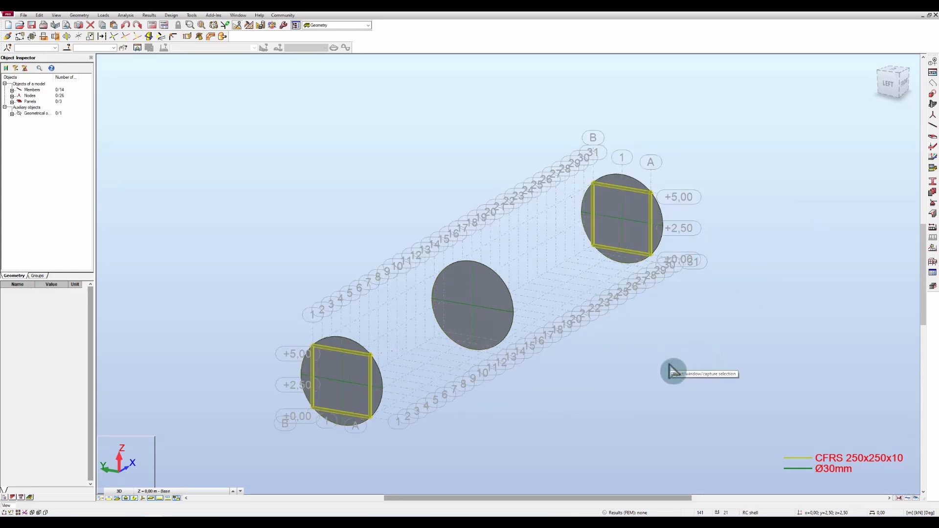
pyautogui.click(932, 136)
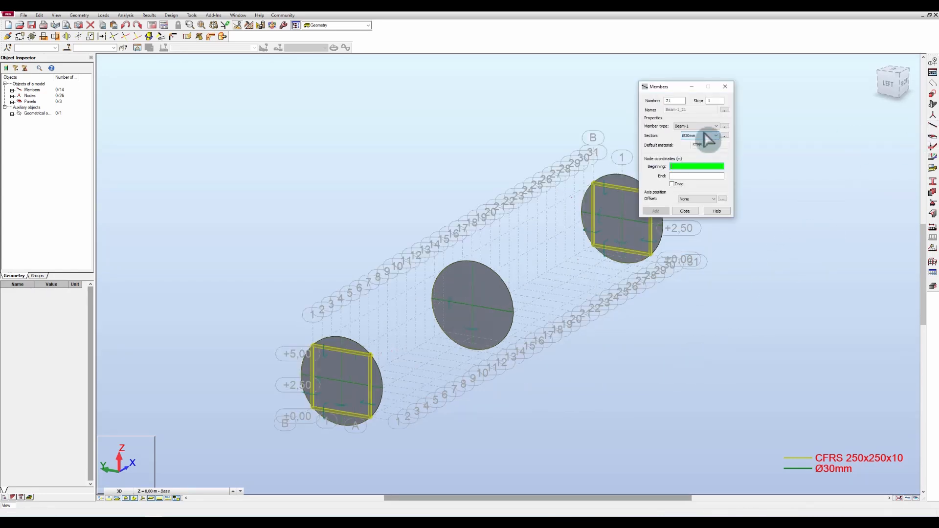
pyautogui.click(724, 87)
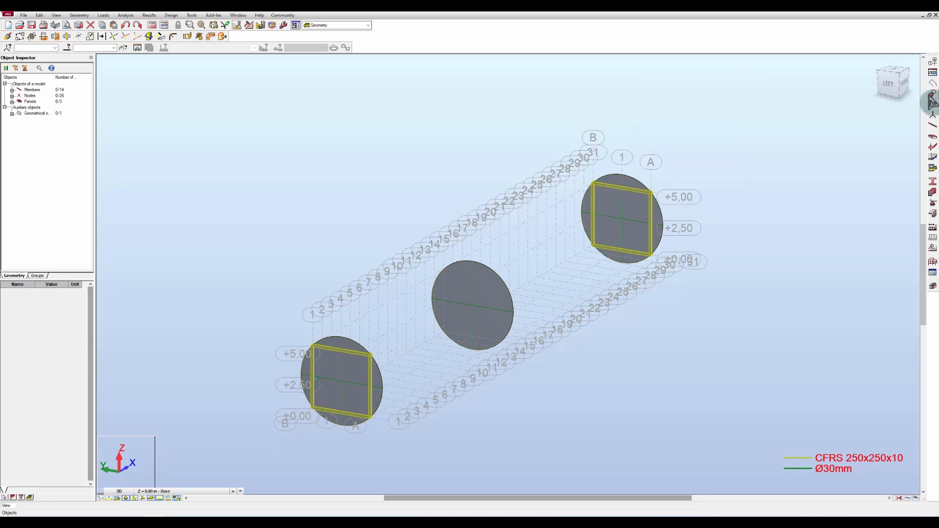
pyautogui.click(932, 102)
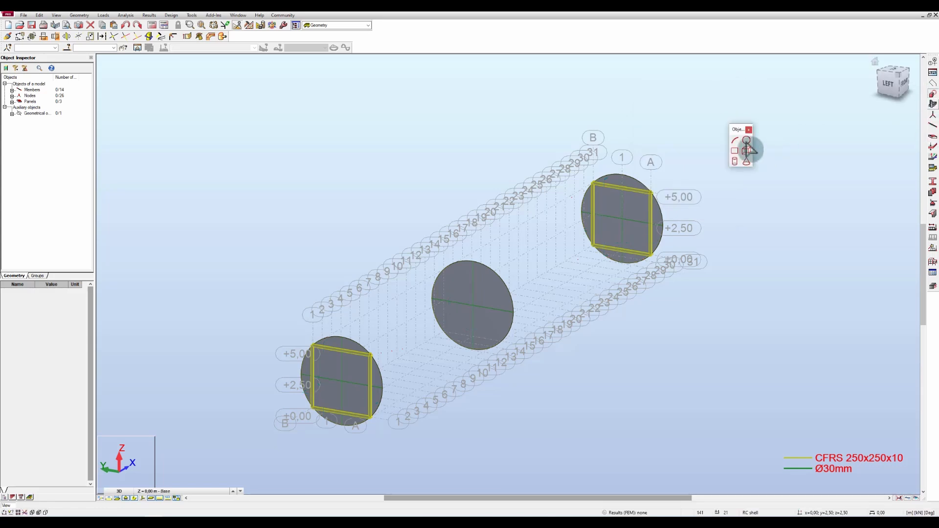
pyautogui.click(735, 141)
pyautogui.moveTo(654, 206); pyautogui.dragTo(809, 218)
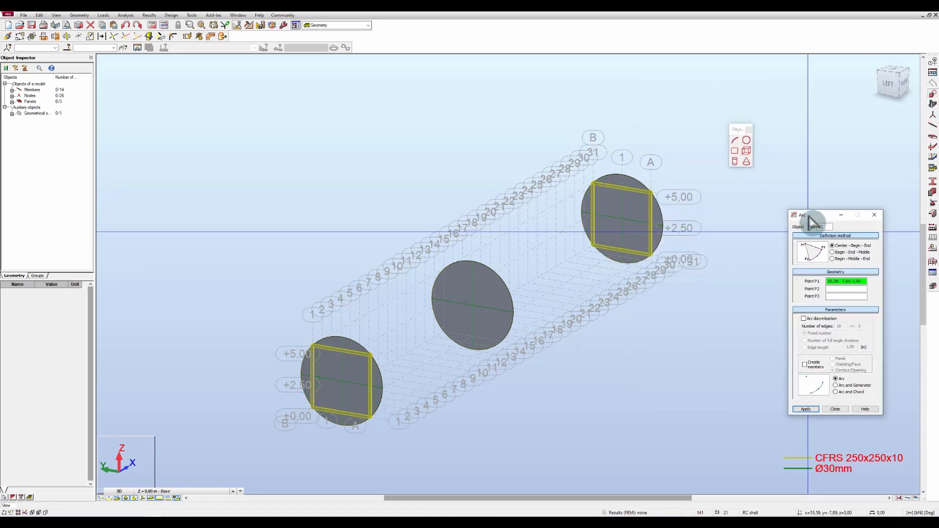
pyautogui.click(851, 253)
pyautogui.click(815, 333)
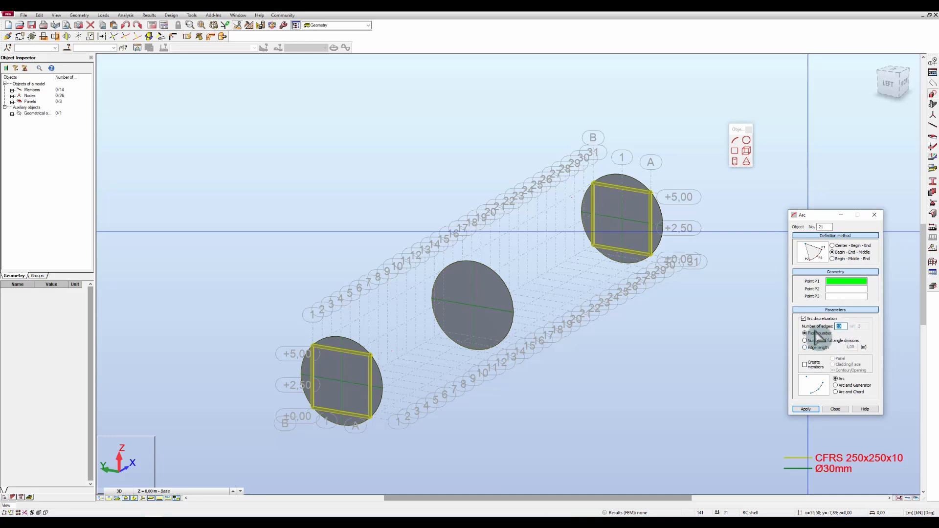
pyautogui.click(805, 365)
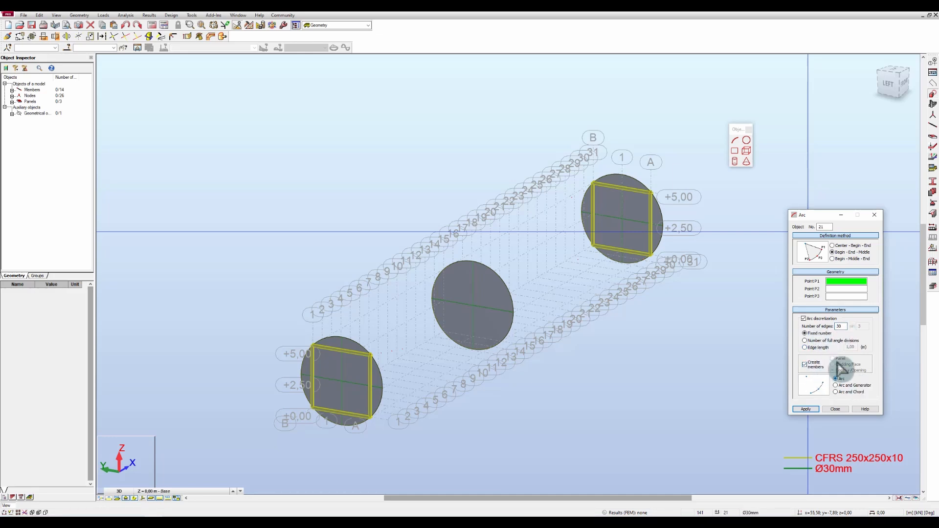
# Step: Draw the arc from (45.00; 0.00; 5.00) to (0.00; 5.00; 5.00) through the top end of the mid-span circle's vertical diameter
pyautogui.click(651, 193)
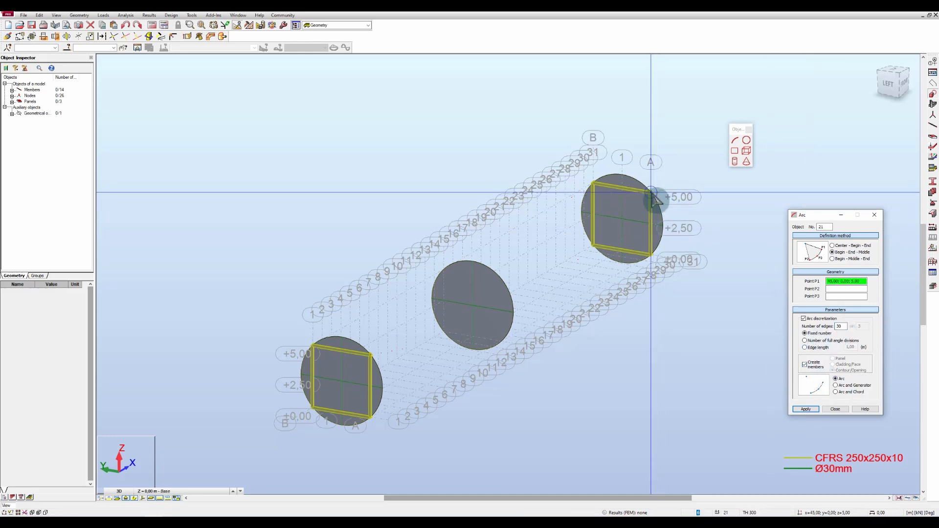
pyautogui.click(312, 344)
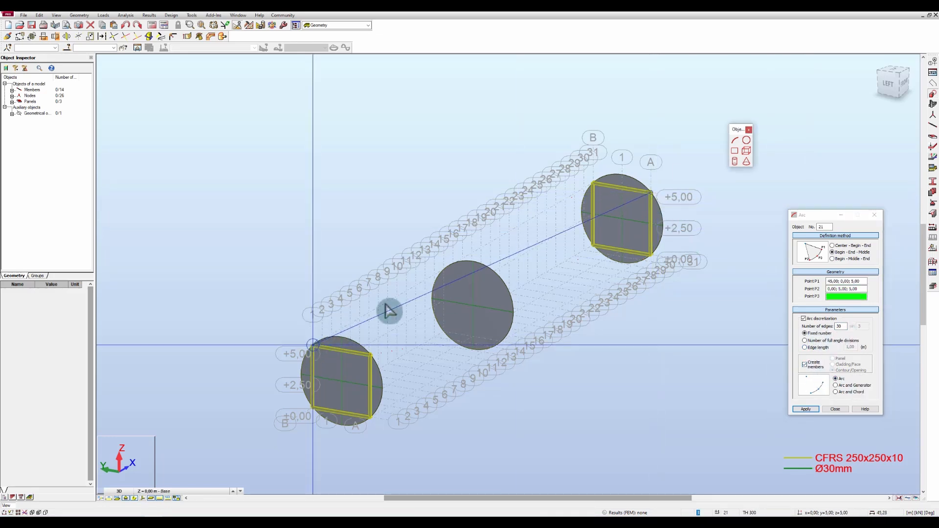
pyautogui.click(478, 268)
pyautogui.press('Escape')
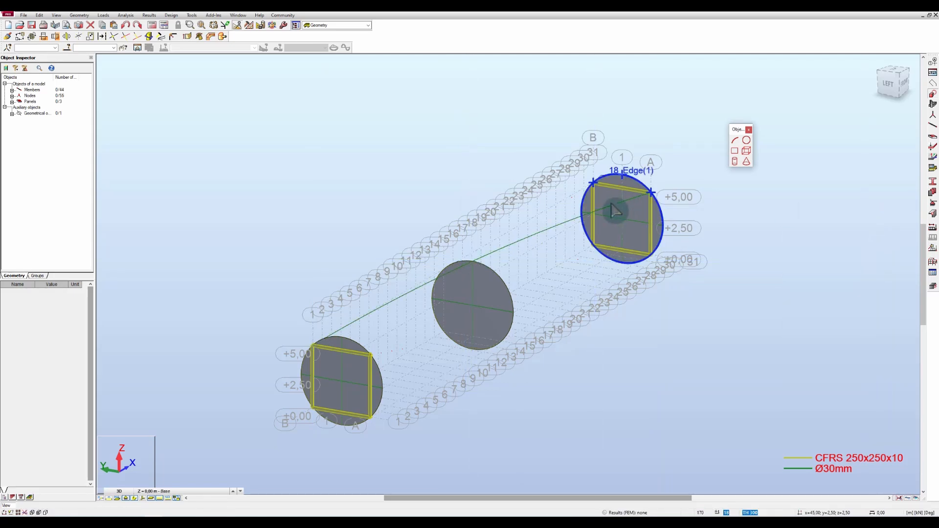
# Step: Select all Ø30mm members, including the arc segments, and assign them material S355 and section CFRS 250x250x10
pyautogui.scroll(4, 545, 237)
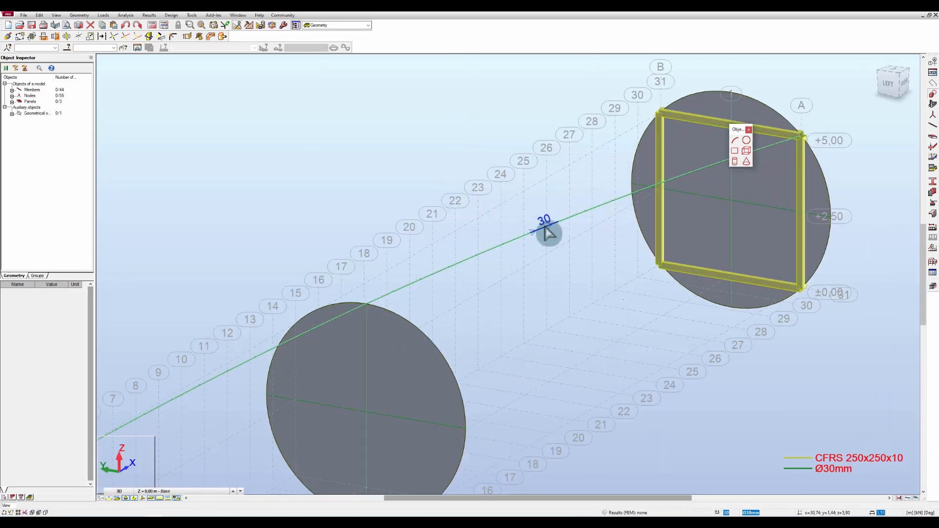
pyautogui.rightClick(547, 234)
pyautogui.moveTo(562, 372)
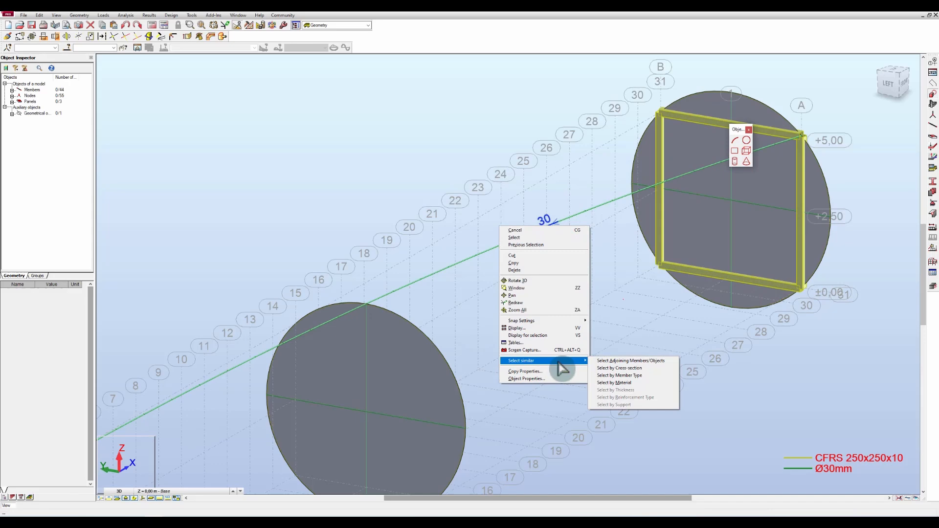
pyautogui.click(641, 373)
pyautogui.scroll(-5, 601, 261)
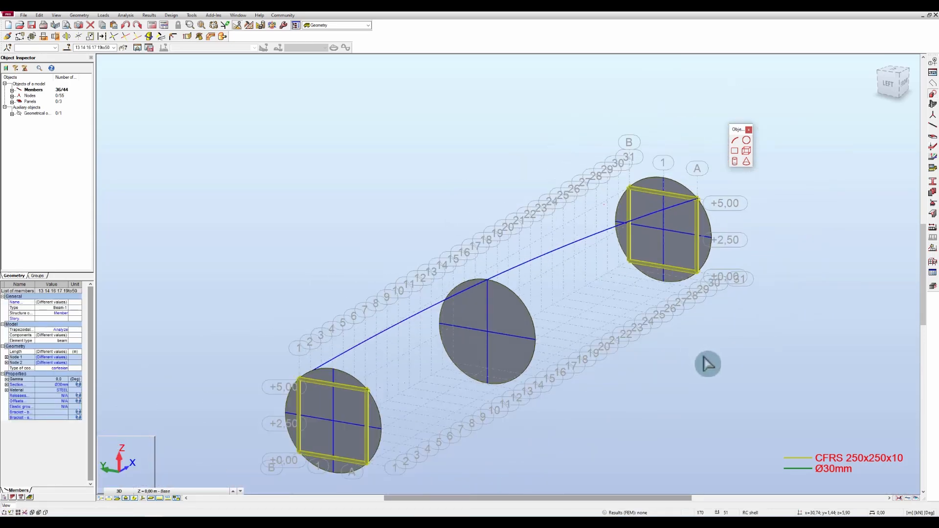
pyautogui.click(67, 391)
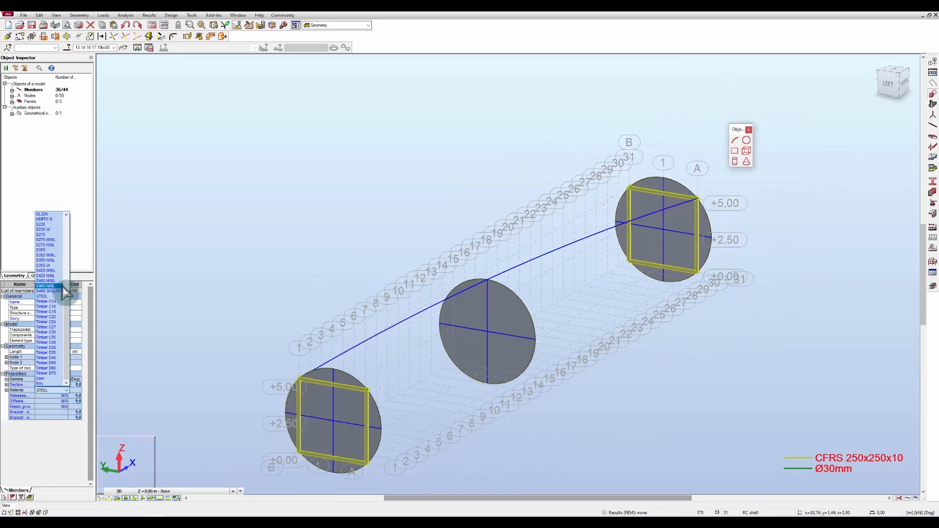
pyautogui.click(49, 236)
pyautogui.click(76, 385)
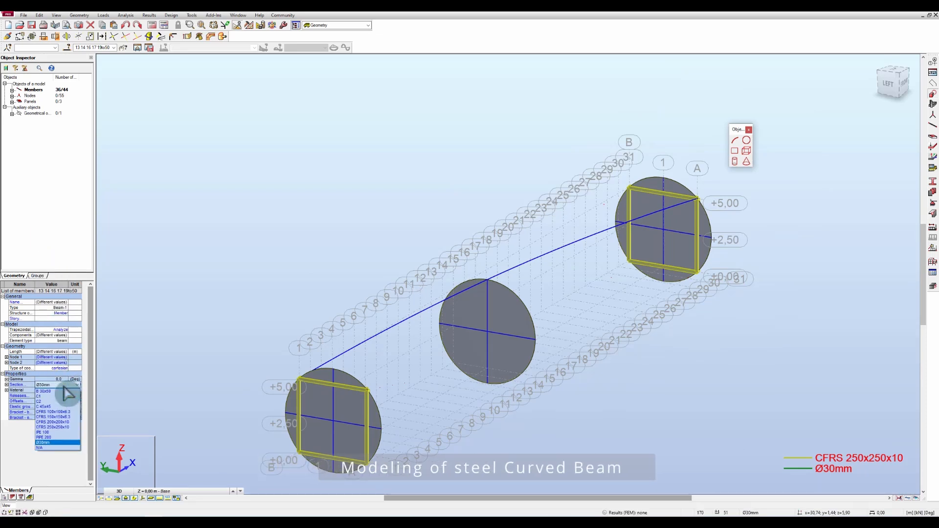
pyautogui.click(71, 428)
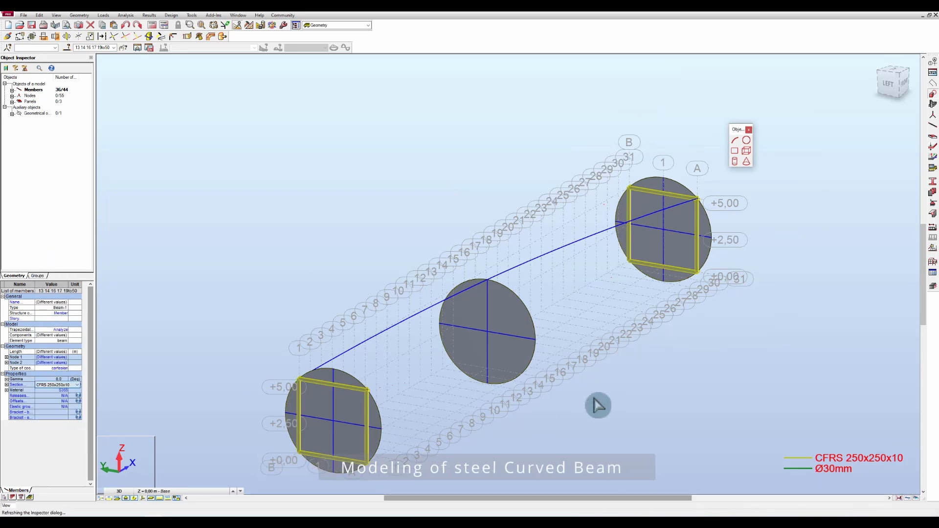
pyautogui.click(658, 376)
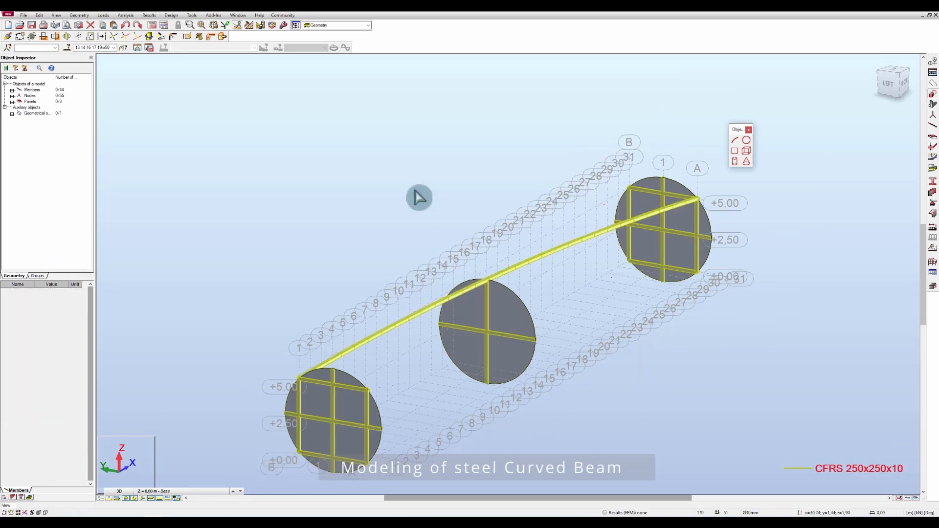
# Step: Select the six diameter members in the three circles and set their section to Ø30mm
pyautogui.click(491, 320)
pyautogui.click(487, 311)
pyautogui.click(344, 425)
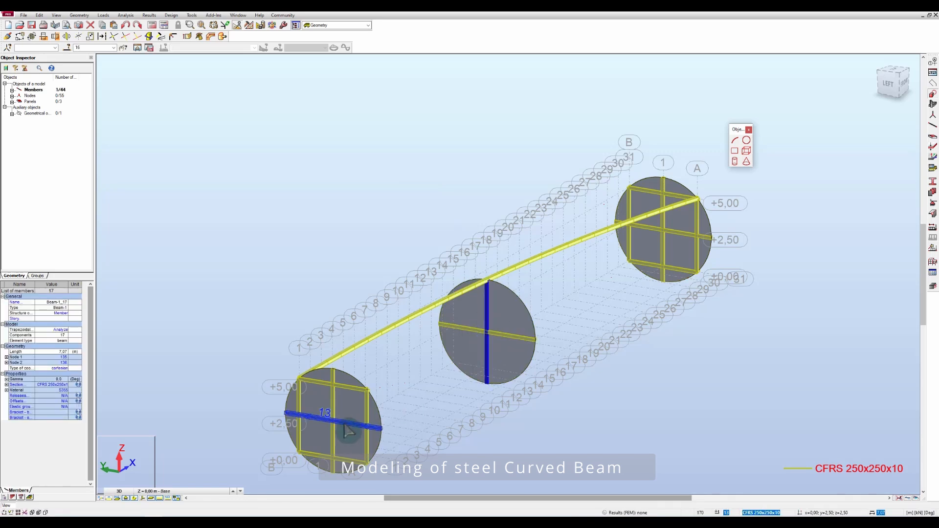
pyautogui.click(334, 406)
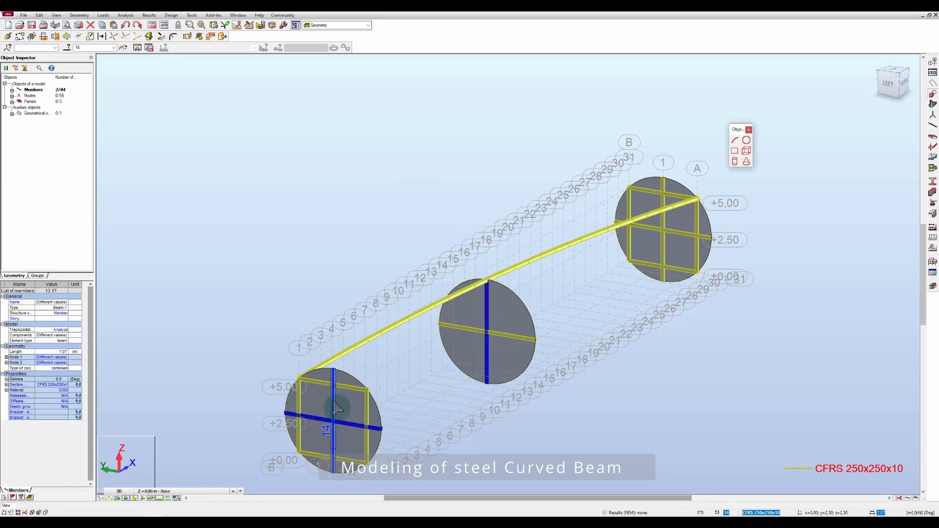
pyautogui.click(664, 251)
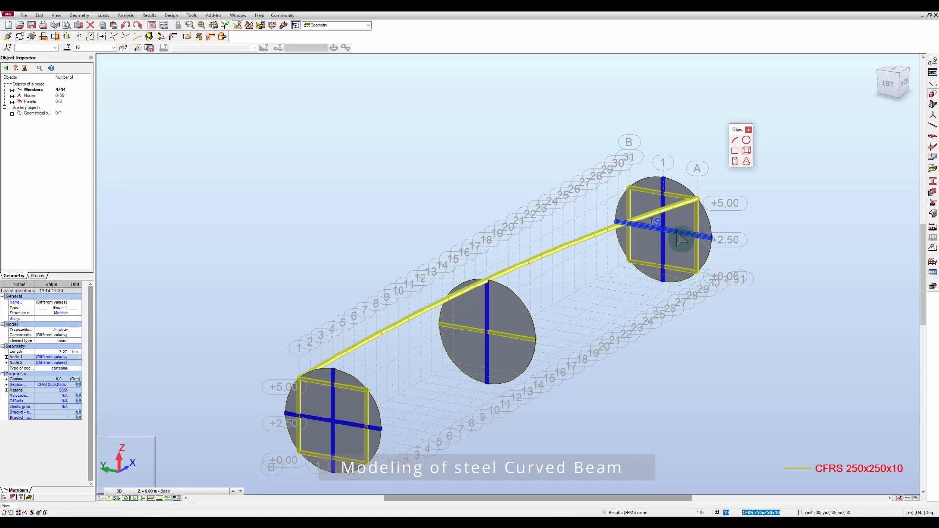
pyautogui.click(511, 340)
pyautogui.click(63, 386)
pyautogui.click(54, 440)
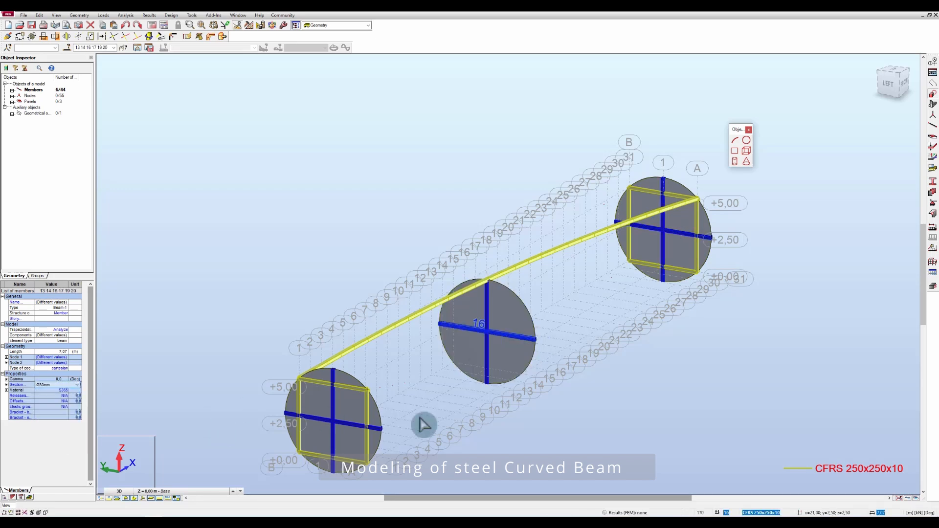
pyautogui.click(621, 413)
# Step: Make CFRS 250x250x10 the current section and configure a second Begin - End - Middle arc with 30 fixed edges and members created
pyautogui.scroll(1, 662, 413)
pyautogui.scroll(-2, 688, 402)
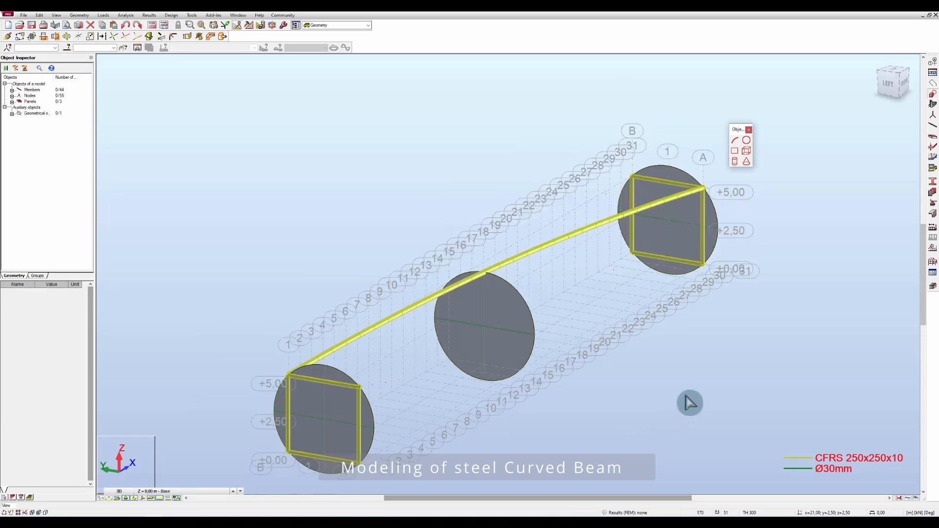
pyautogui.scroll(-1, 290, 388)
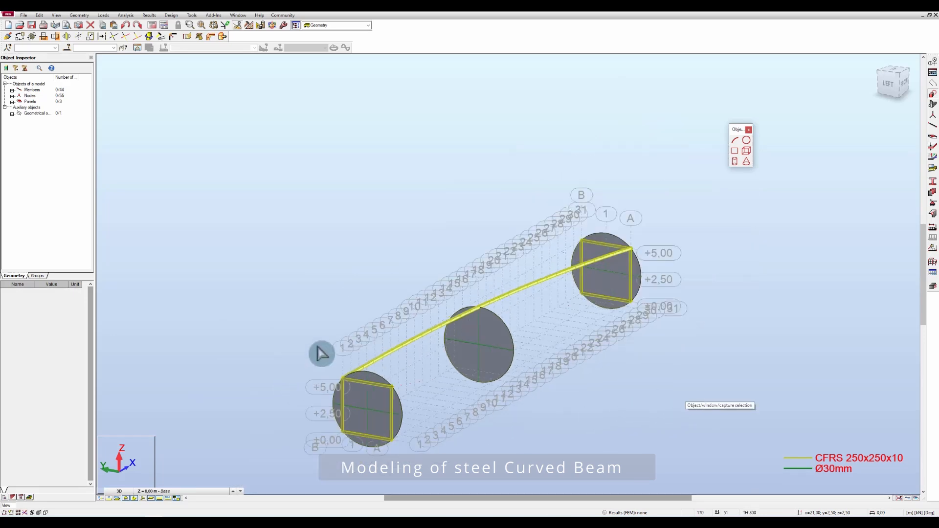
pyautogui.moveTo(304, 365)
pyautogui.keyDown('shift'); pyautogui.mouseDown(button='middle')
pyautogui.moveTo(335, 348)
pyautogui.moveTo(347, 354)
pyautogui.moveTo(314, 353)
pyautogui.mouseUp(button='middle'); pyautogui.keyUp('shift')
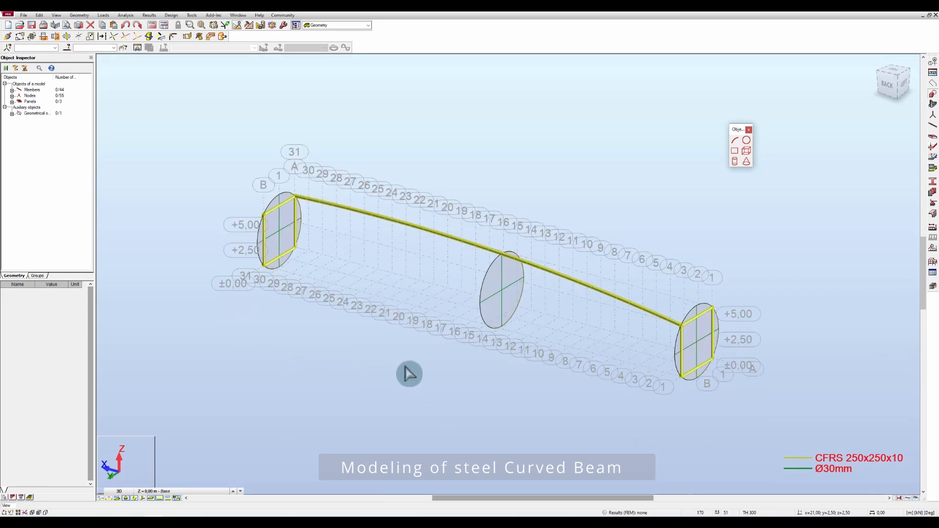
pyautogui.scroll(1, 582, 193)
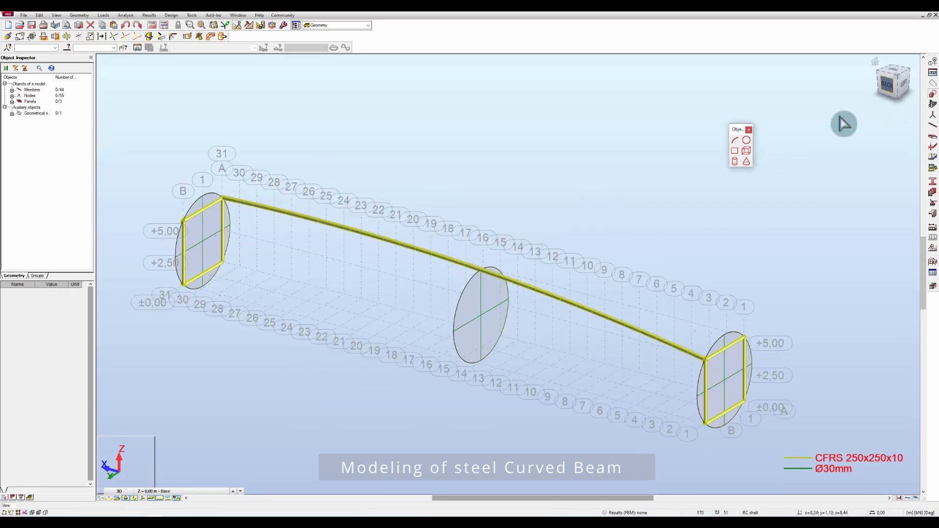
pyautogui.click(734, 141)
pyautogui.click(932, 182)
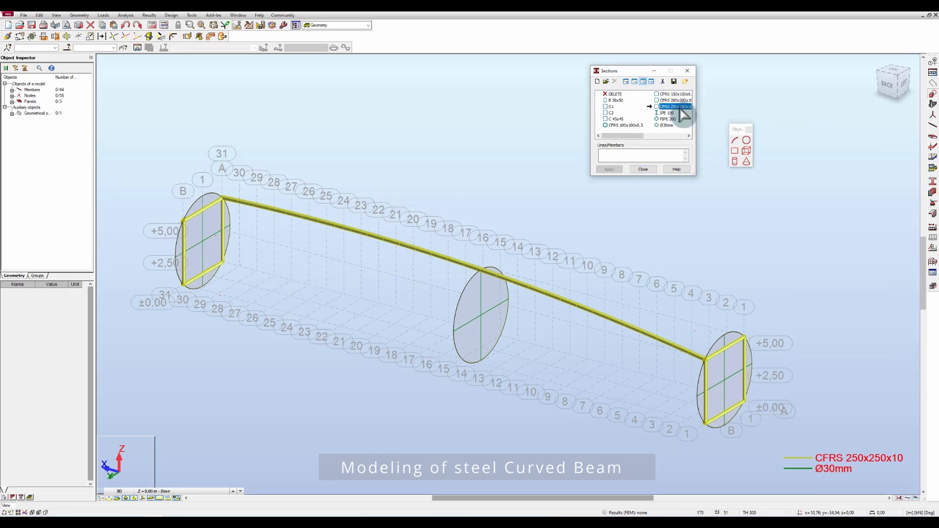
pyautogui.click(667, 108)
pyautogui.click(636, 169)
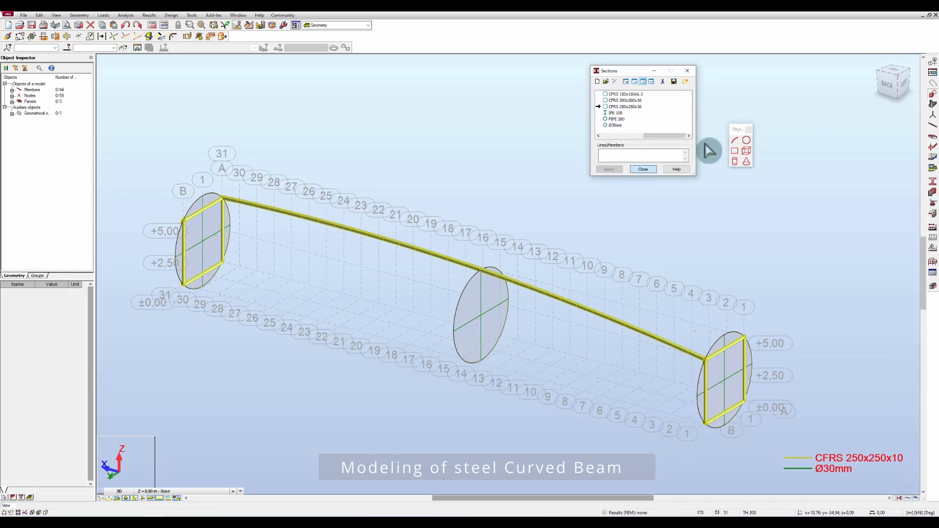
pyautogui.click(735, 142)
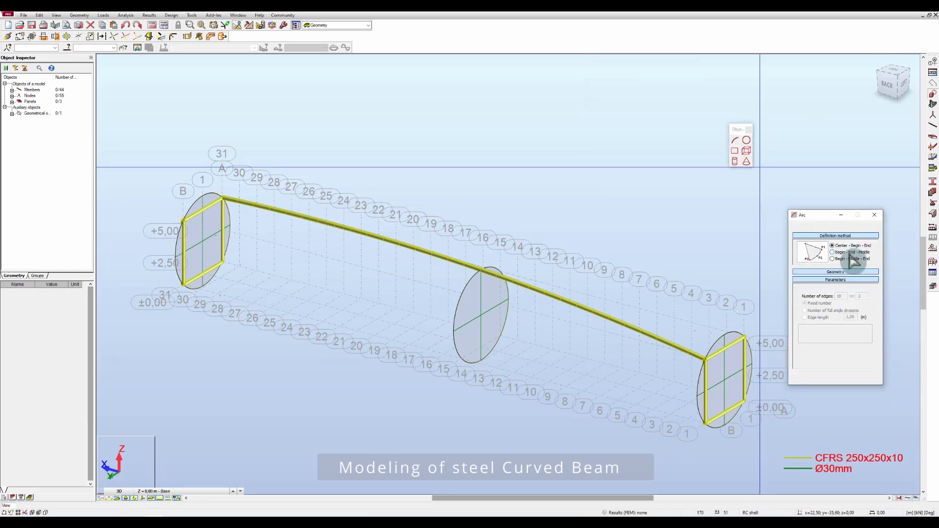
pyautogui.click(847, 325)
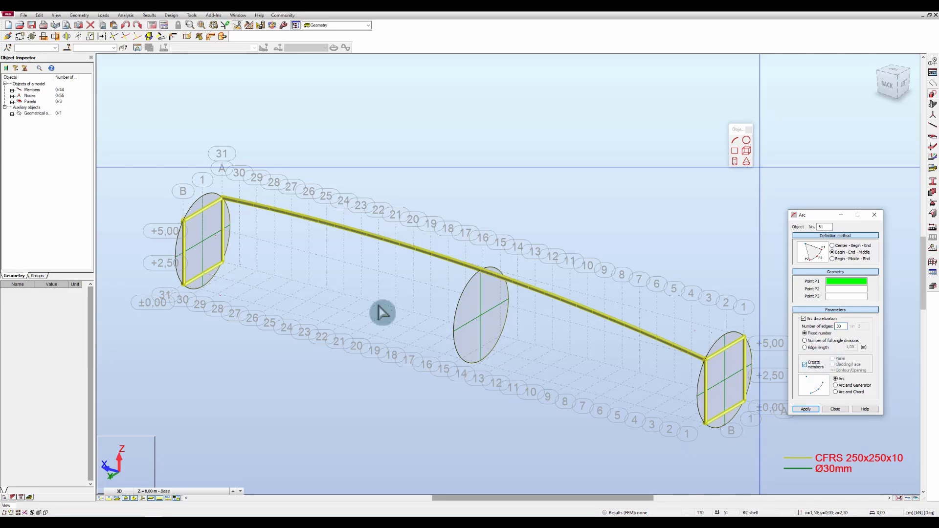
# Step: Draw the second arc from (45.00; 5.00; 5.00) to (0.00; 5.00; 0.00) through the axis-B-side end of the mid-span circle's horizontal diameter
pyautogui.click(184, 222)
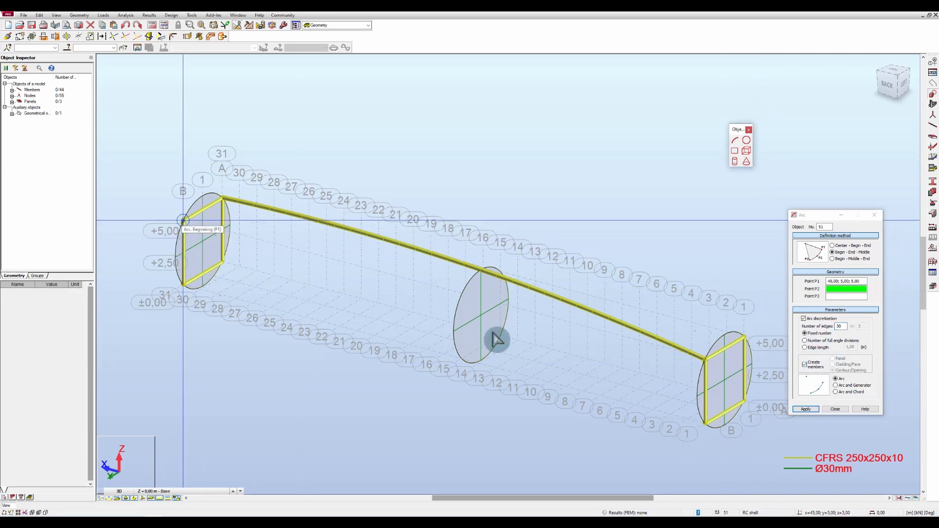
pyautogui.click(705, 422)
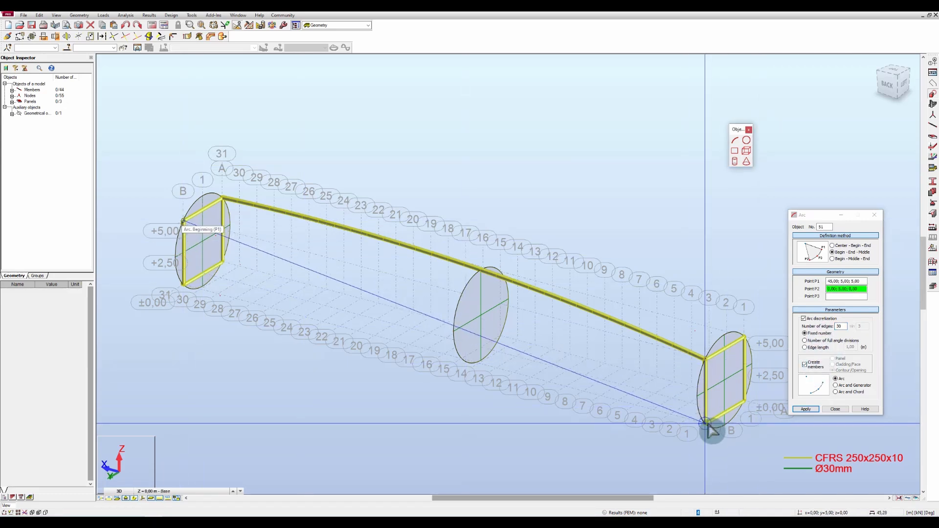
pyautogui.click(454, 331)
pyautogui.click(839, 409)
# Step: Configure a third Begin - End - Middle arc with 30 fixed edges and members created
pyautogui.scroll(-2, 665, 255)
pyautogui.keyDown('shift'); pyautogui.moveTo(833, 297); pyautogui.dragTo(796, 304, button='middle'); pyautogui.keyUp('shift')
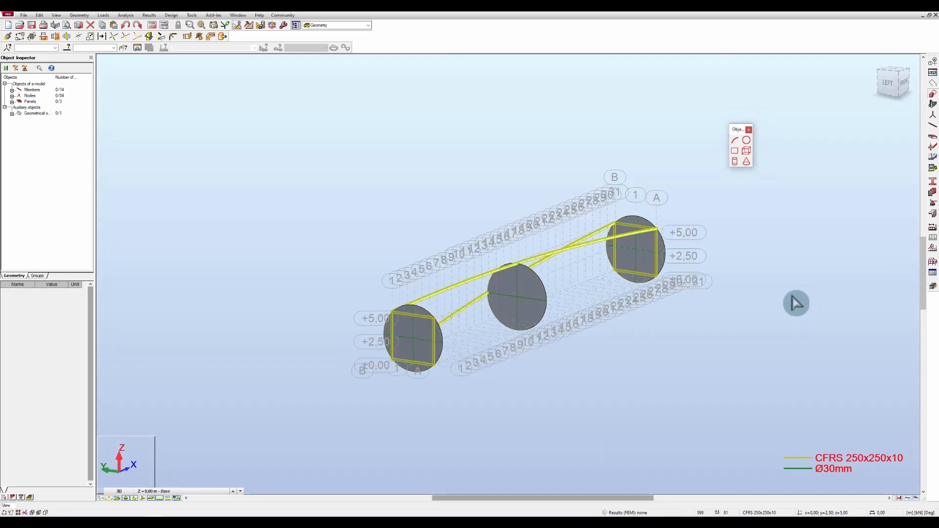
pyautogui.scroll(1, 791, 295)
pyautogui.click(735, 140)
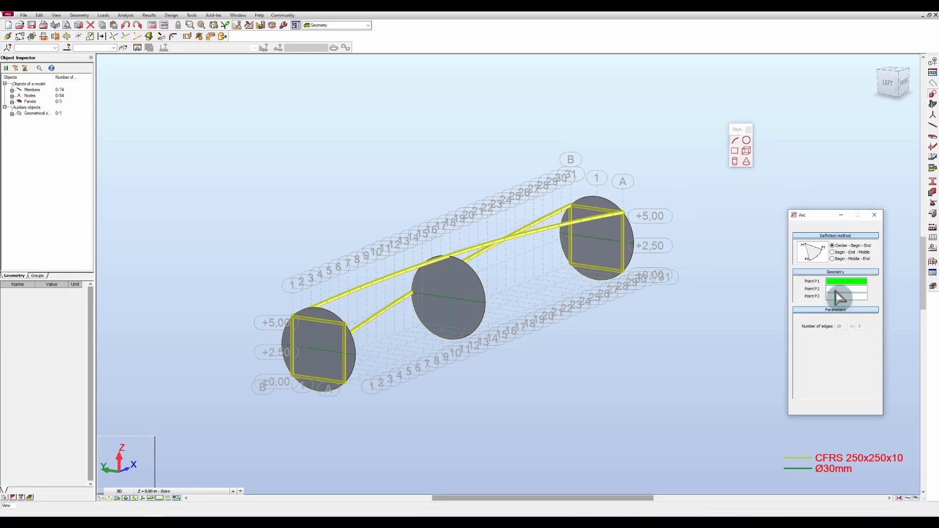
pyautogui.click(833, 252)
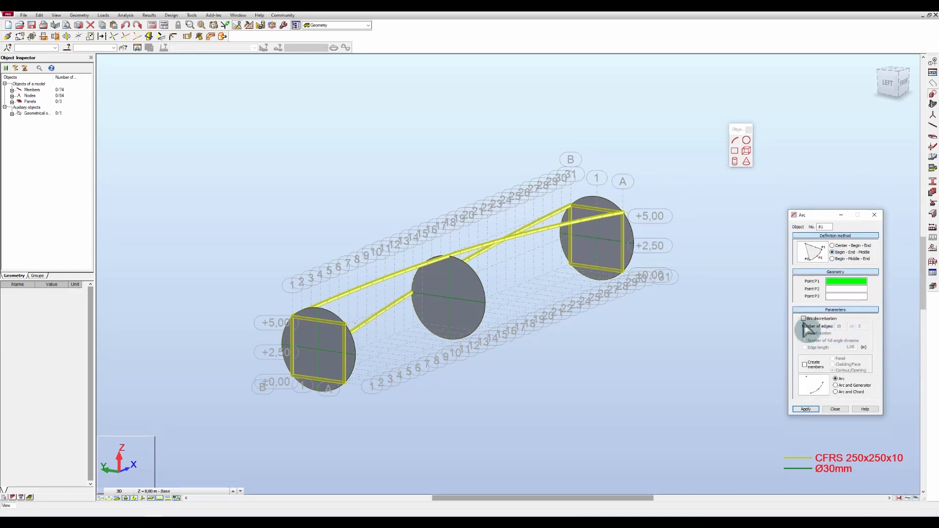
pyautogui.doubleClick(839, 326)
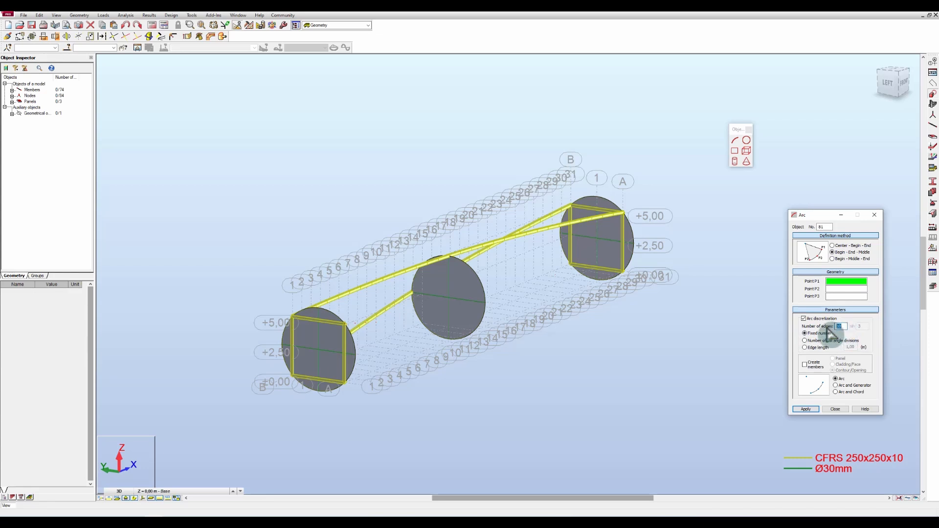
pyautogui.click(804, 364)
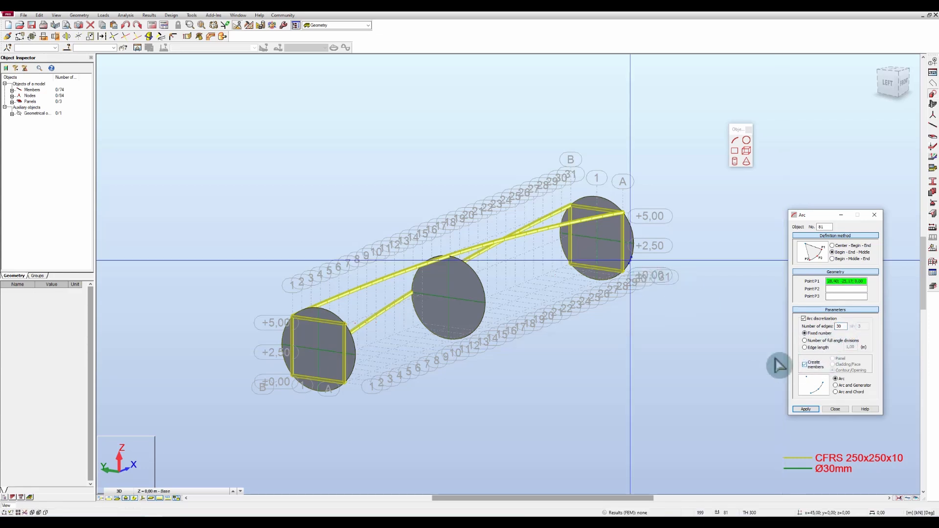
# Step: Draw the third arc from (45.00; 0.00; 0.00) to (0.00; 0.00; 5.00) through the mid-span circle's axis-A-side point (21.00; -1.04; 2.50)
pyautogui.click(621, 275)
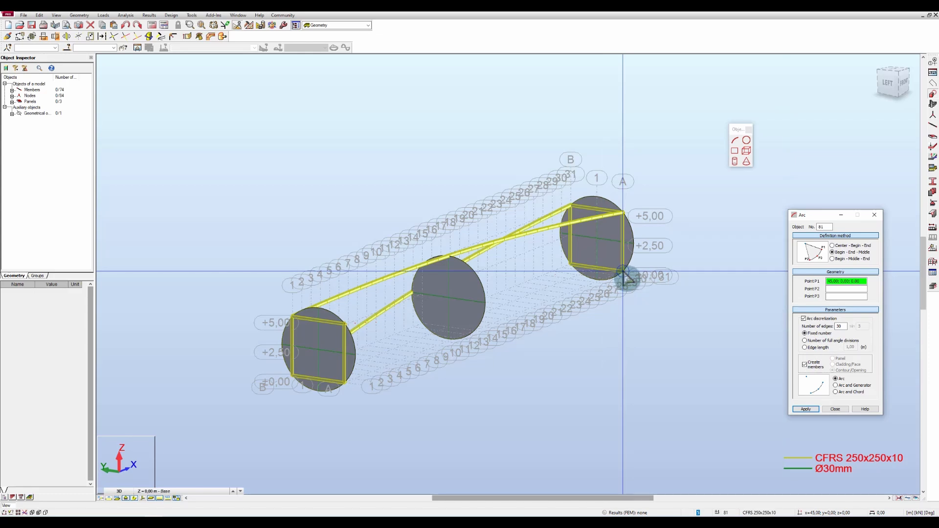
pyautogui.click(623, 272)
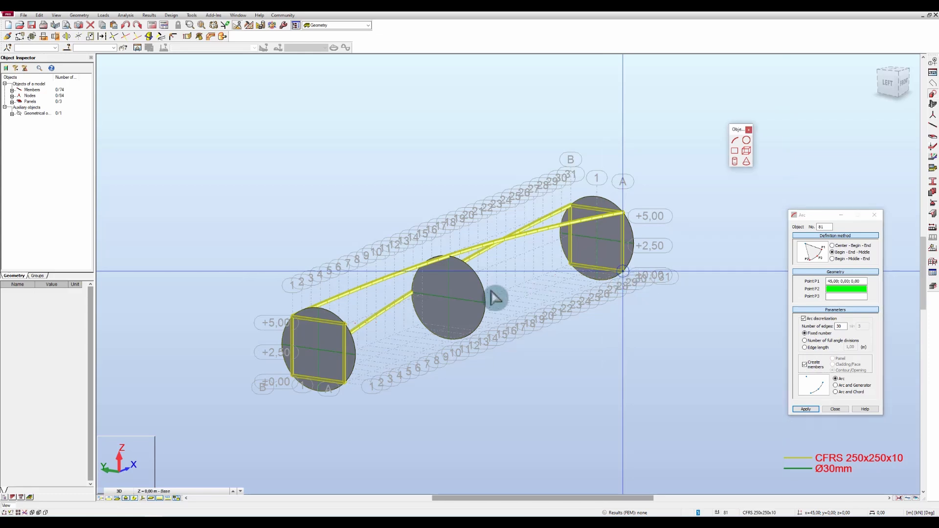
pyautogui.click(346, 324)
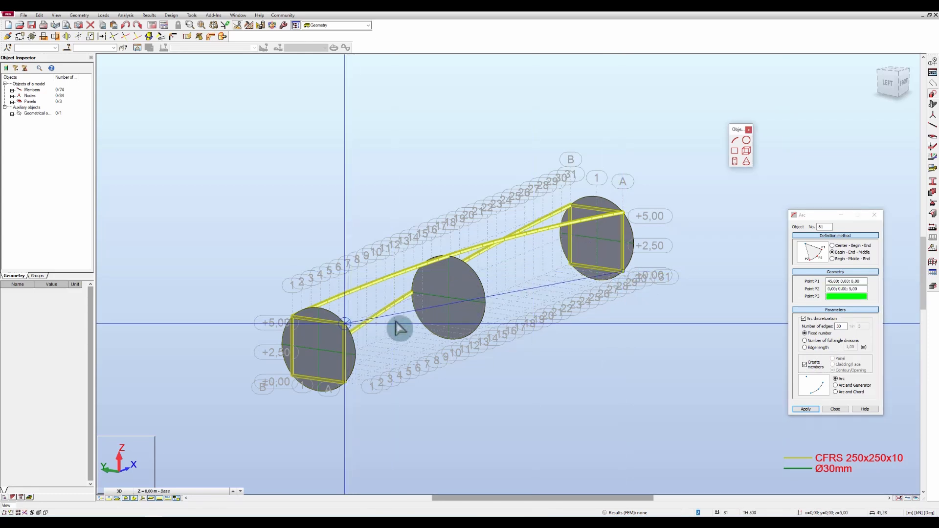
pyautogui.click(487, 303)
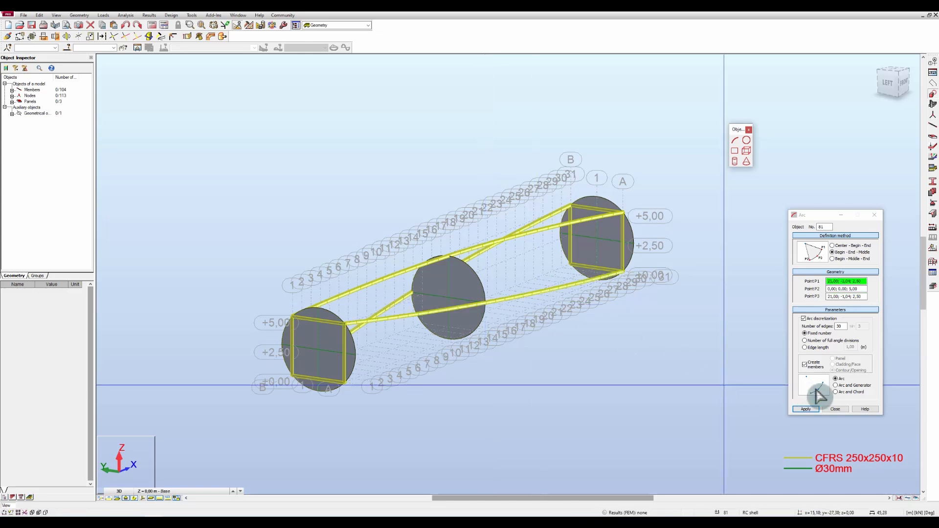
pyautogui.click(836, 410)
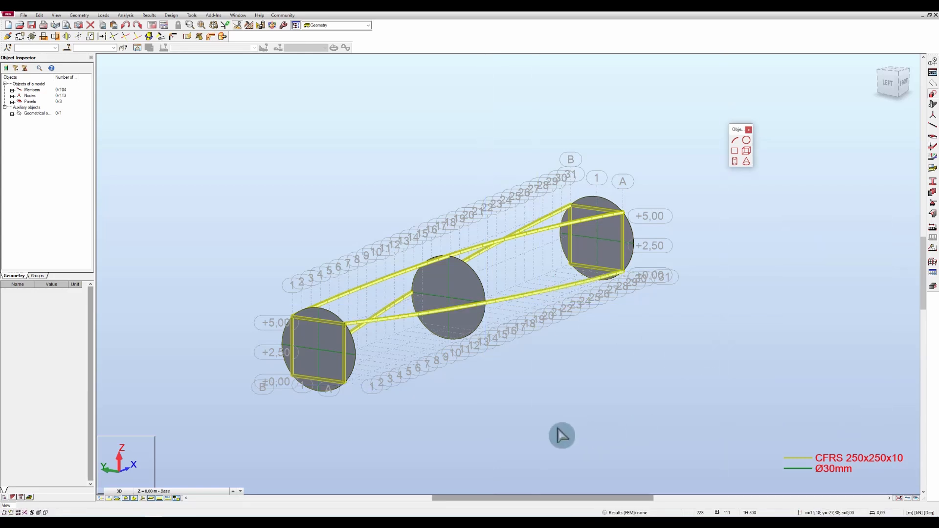
# Step: Start a new arc definition for the fourth longitudinal member
pyautogui.moveTo(593, 449)
pyautogui.keyDown('shift'); pyautogui.mouseDown(button='middle')
pyautogui.moveTo(681, 436)
pyautogui.moveTo(698, 442)
pyautogui.moveTo(697, 455)
pyautogui.moveTo(696, 445)
pyautogui.mouseUp(button='middle'); pyautogui.keyUp('shift')
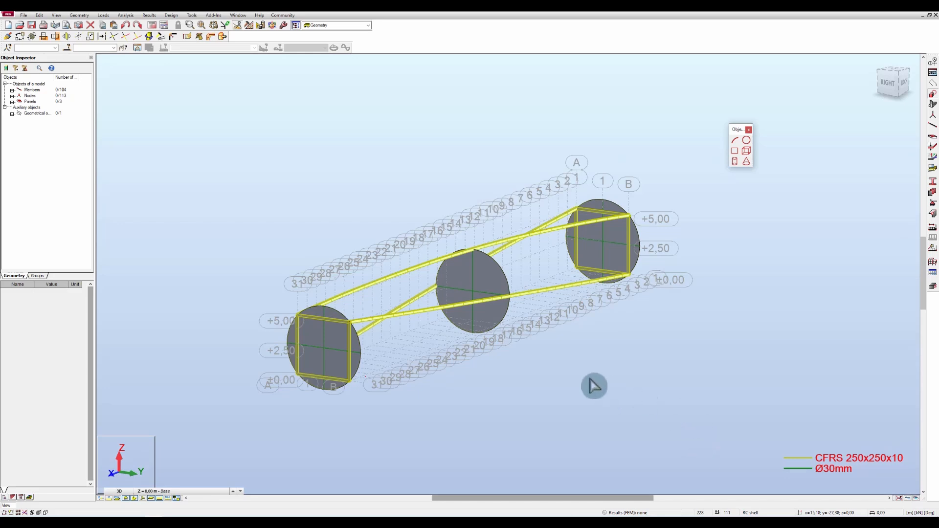
pyautogui.scroll(1, 623, 386)
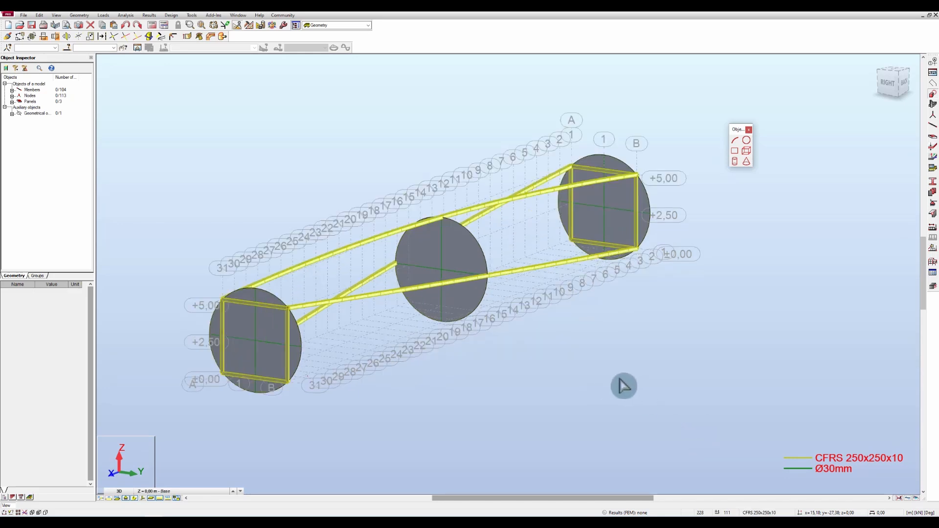
pyautogui.click(740, 146)
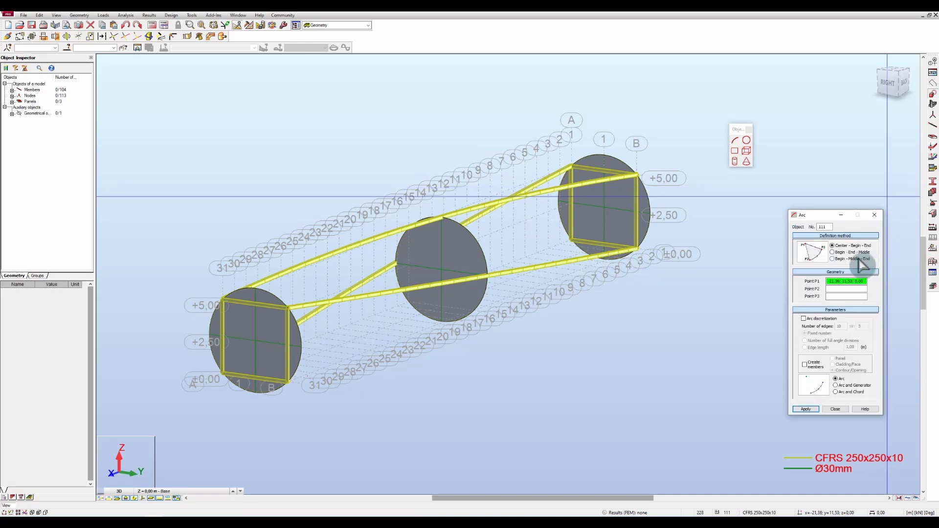
pyautogui.click(676, 259)
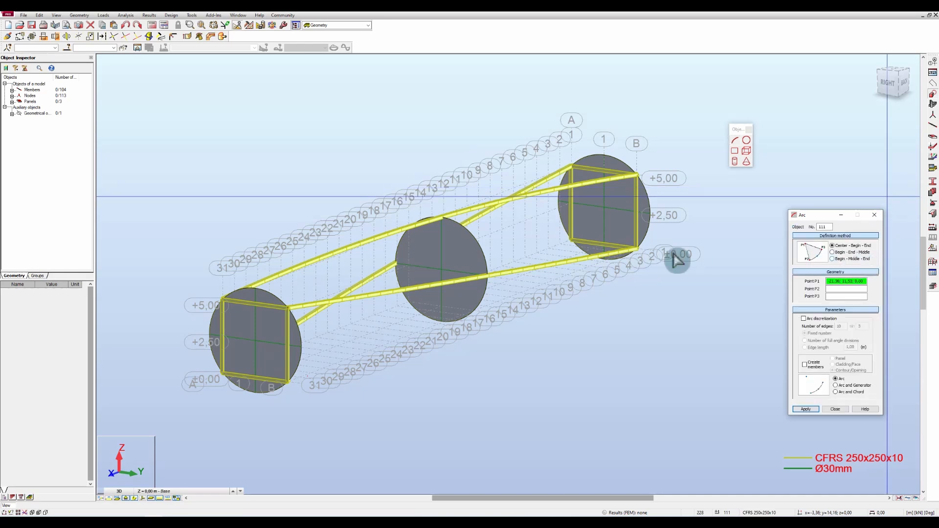
pyautogui.click(574, 248)
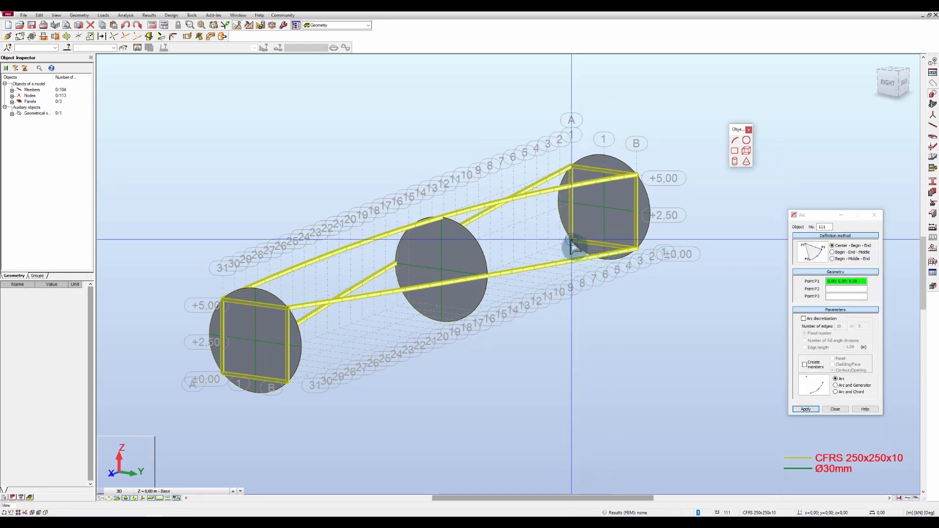
pyautogui.click(287, 383)
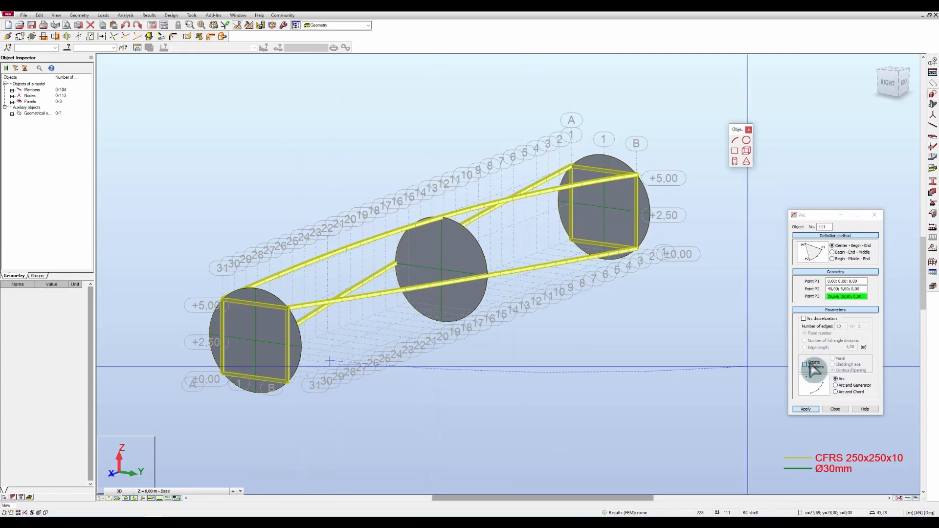
# Step: Set the fourth arc to the Begin - End - Middle method with 30 fixed edges and members created
pyautogui.click(840, 252)
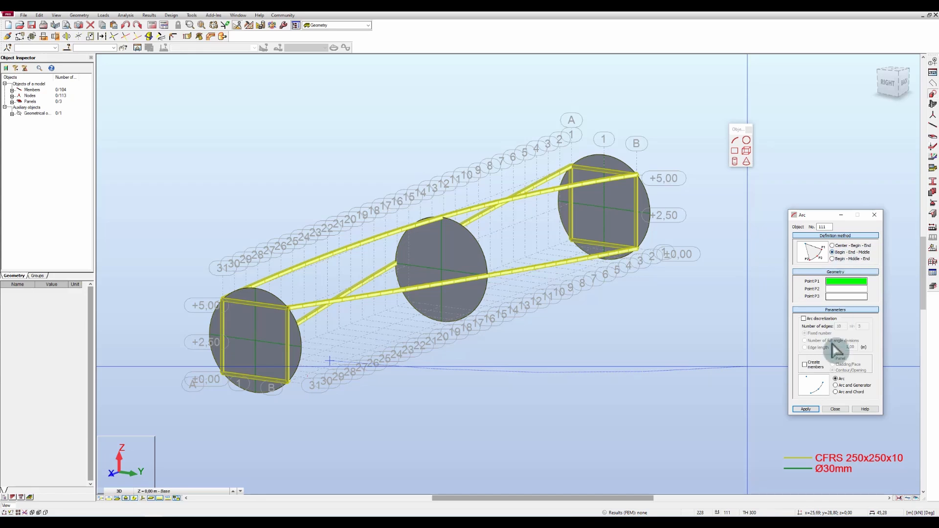
pyautogui.click(804, 319)
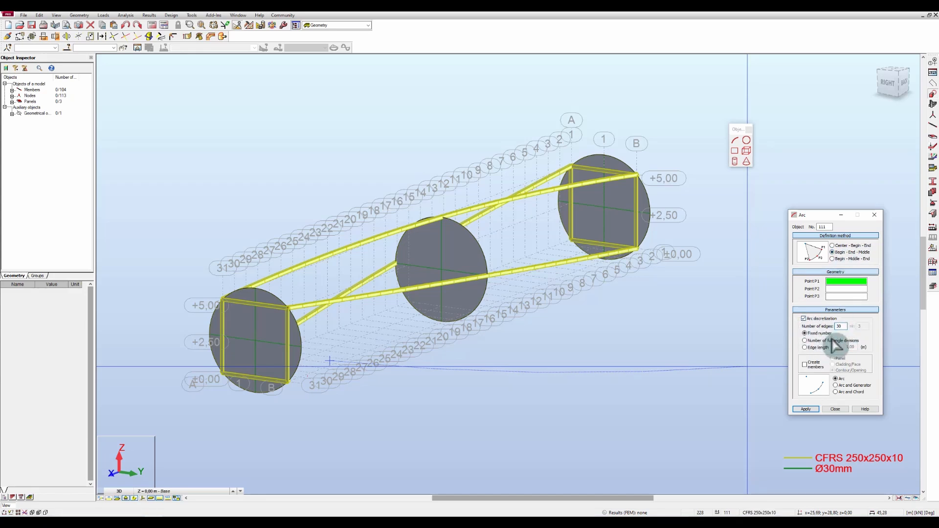
pyautogui.click(805, 365)
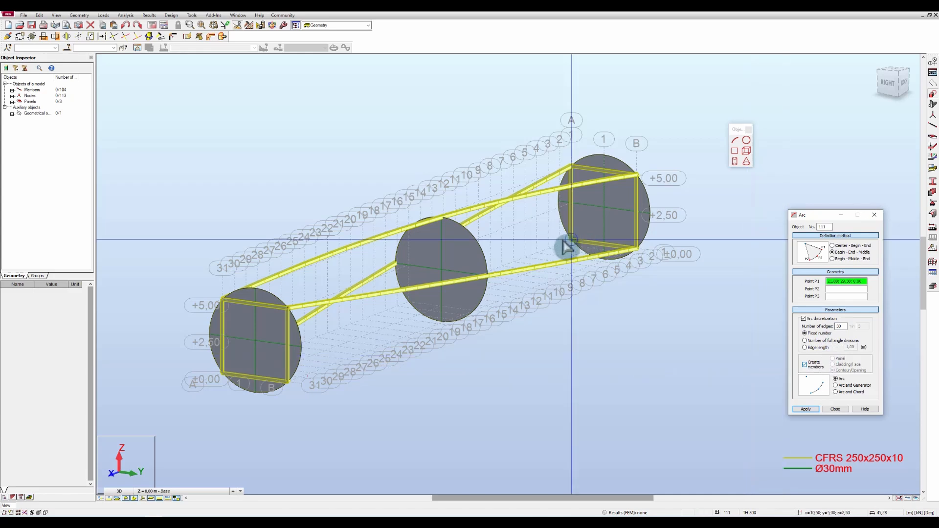
# Step: Draw the fourth arc from (0.00; 0.00; 0.00) to (45.00; 5.00; 0.00) through the mid-span circle's lowest point (21.00; 2.50; -1.04)
pyautogui.click(571, 240)
pyautogui.click(572, 241)
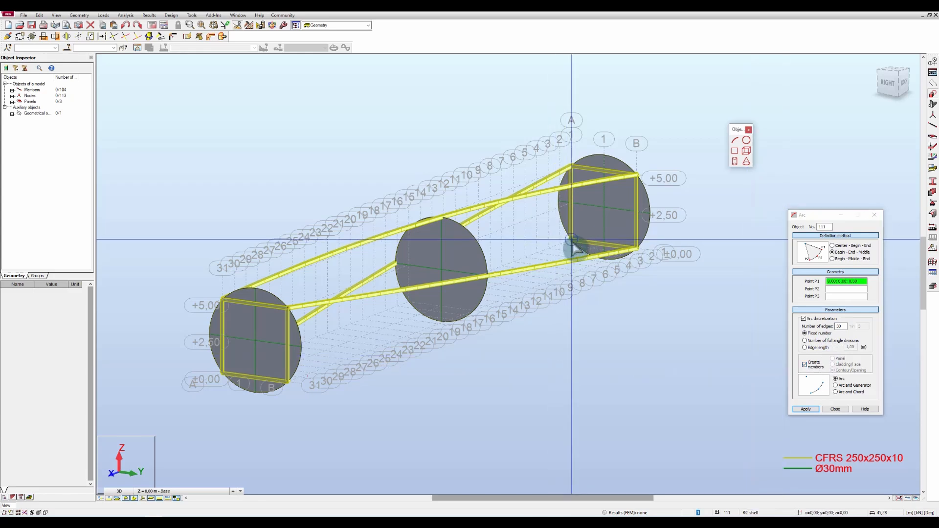
pyautogui.click(287, 381)
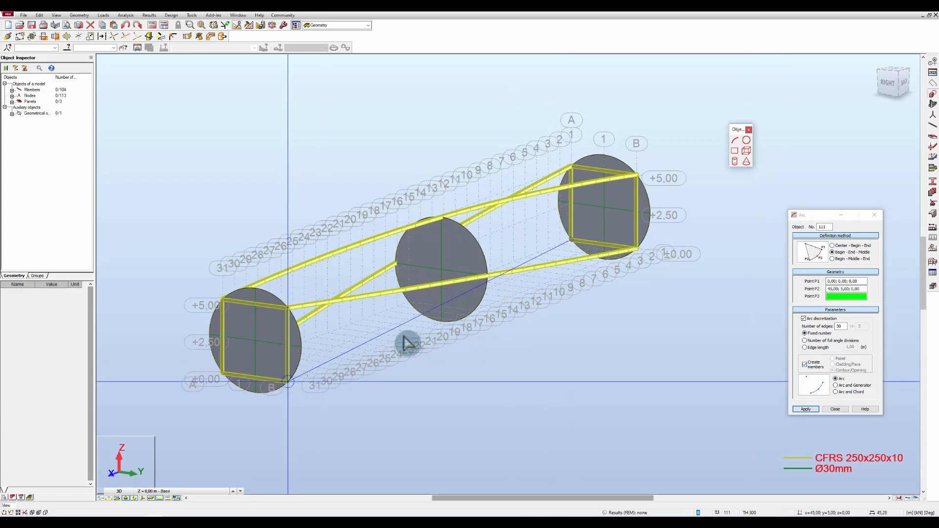
pyautogui.click(443, 322)
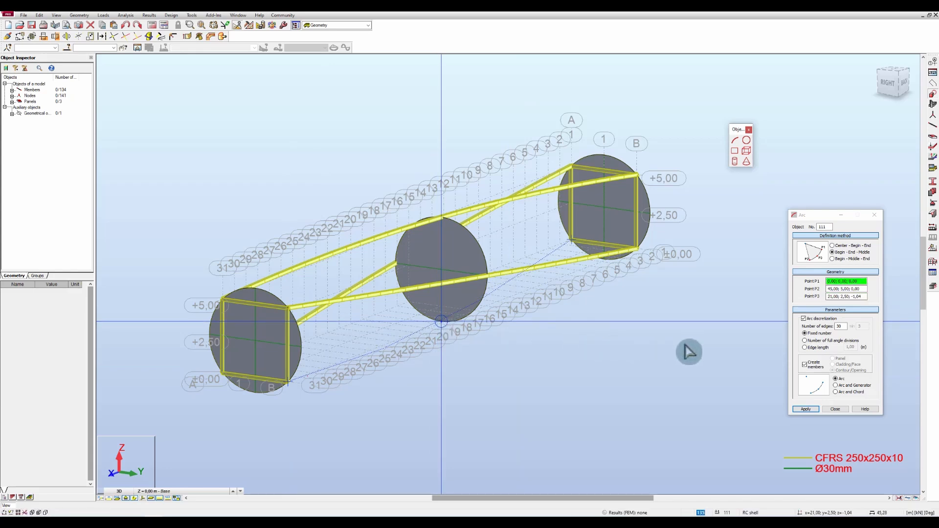
pyautogui.click(836, 410)
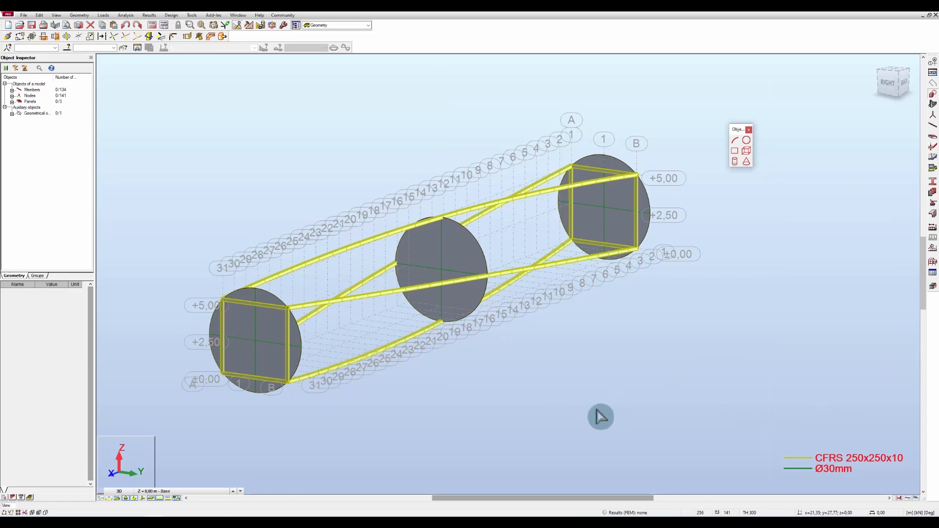
# Step: Select the three circular guide panels by their common thickness and delete them
pyautogui.moveTo(600, 415)
pyautogui.keyDown('shift'); pyautogui.mouseDown(button='middle')
pyautogui.moveTo(618, 414)
pyautogui.moveTo(603, 413)
pyautogui.mouseUp(button='middle'); pyautogui.keyUp('shift')
pyautogui.keyDown('shift'); pyautogui.scroll(1, 641, 383); pyautogui.keyUp('shift')
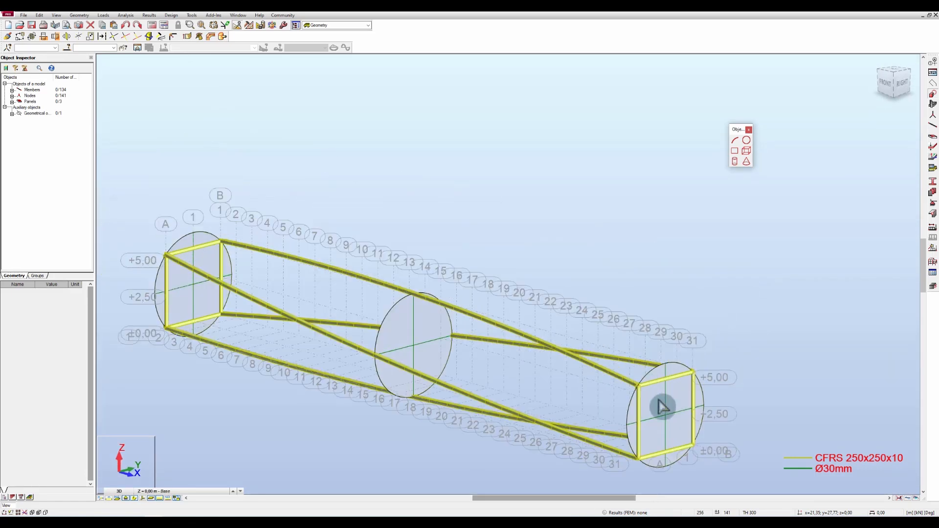
pyautogui.moveTo(689, 176); pyautogui.dragTo(690, 167, button='middle')
pyautogui.scroll(-1, 691, 169)
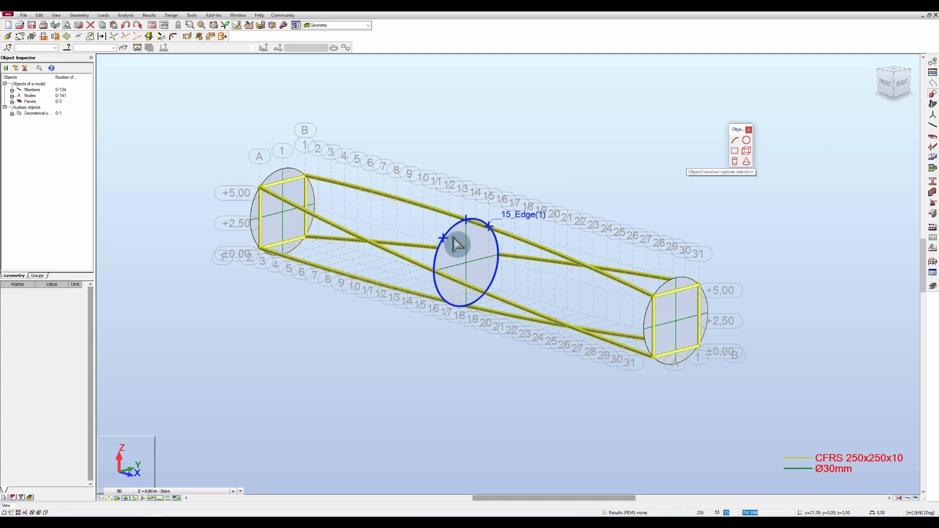
pyautogui.rightClick(463, 248)
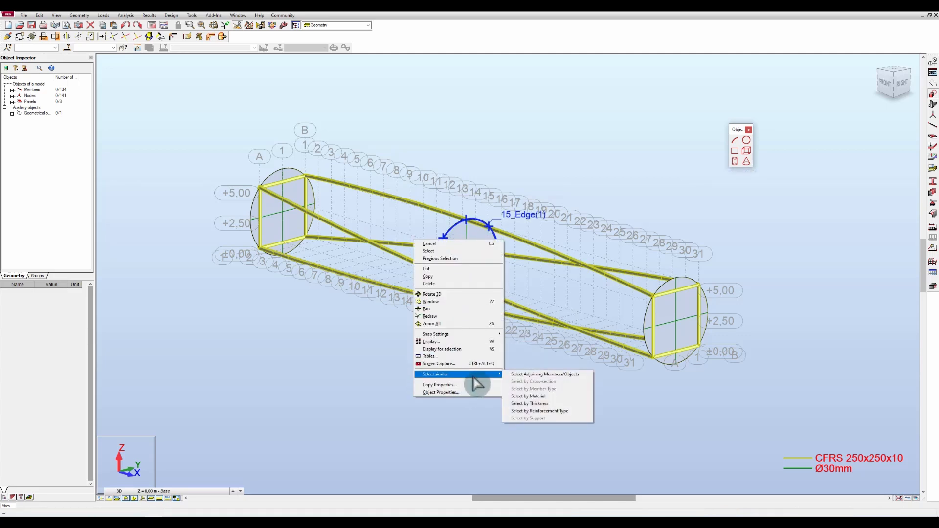
pyautogui.moveTo(491, 374)
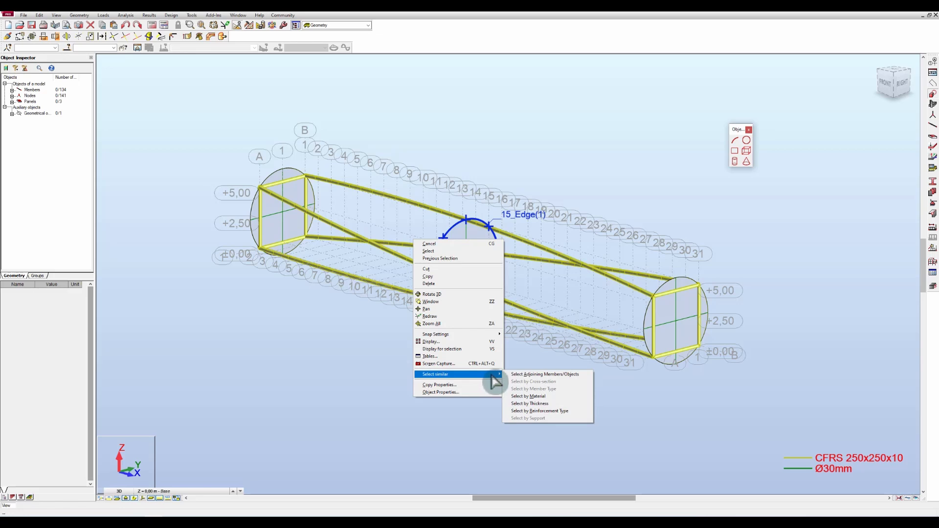
pyautogui.click(553, 404)
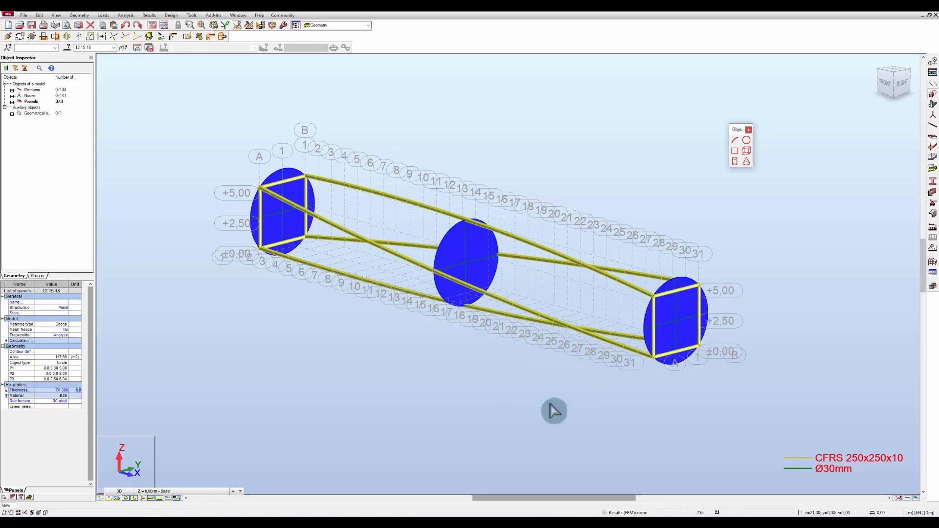
pyautogui.press('Delete')
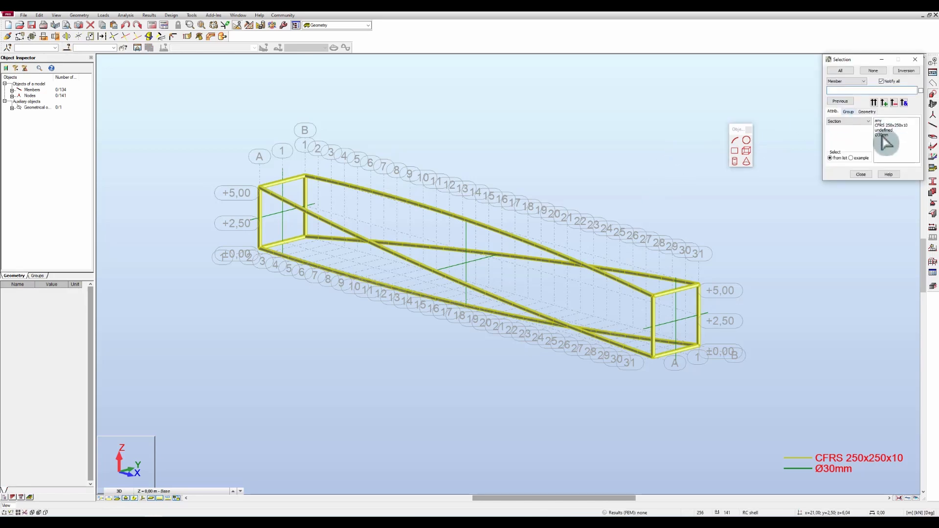
# Step: Select all members with section Ø30mm and delete these guide diameters
pyautogui.click(882, 135)
pyautogui.click(875, 103)
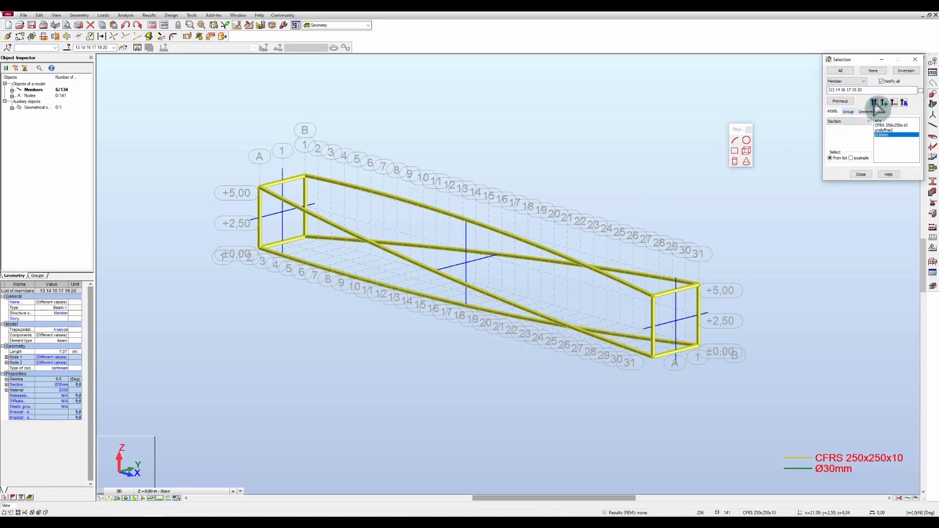
pyautogui.click(861, 174)
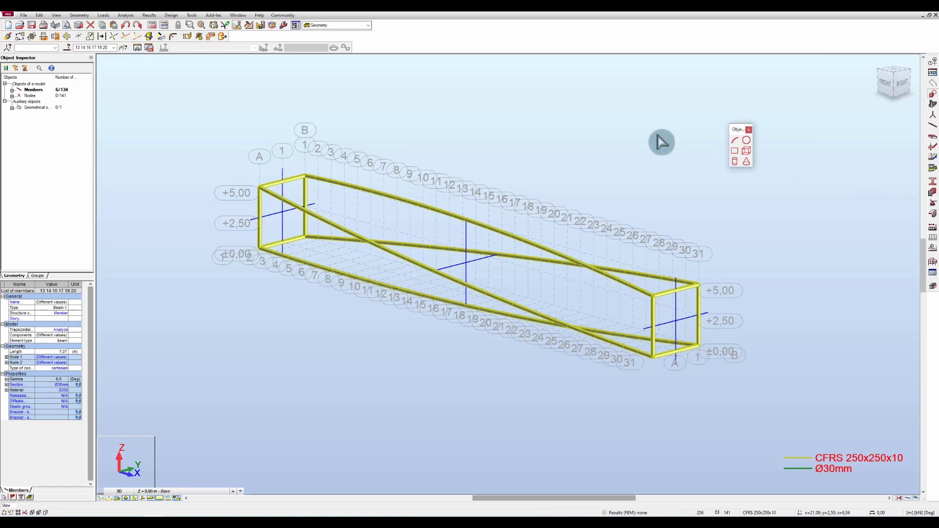
pyautogui.press('Escape')
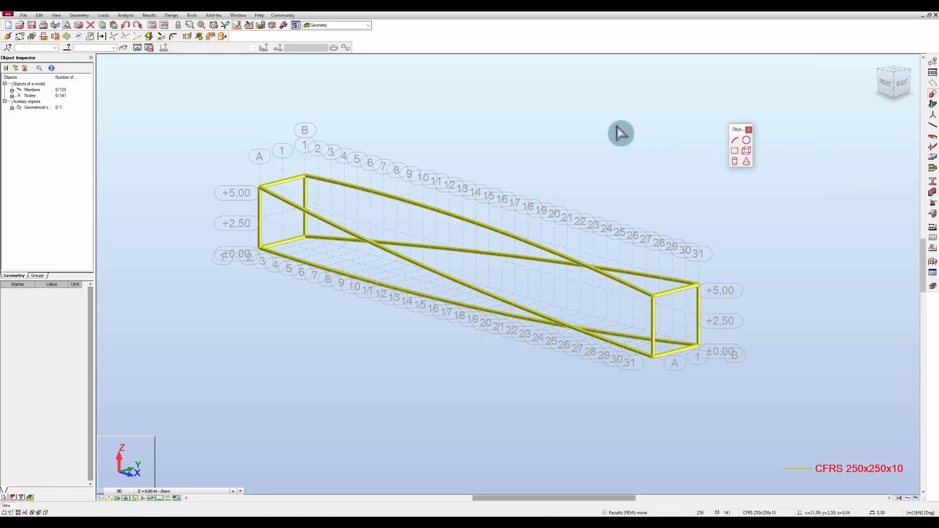
# Step: Close the floating palette of geometric object tools
pyautogui.scroll(2, 622, 133)
pyautogui.scroll(-2, 621, 133)
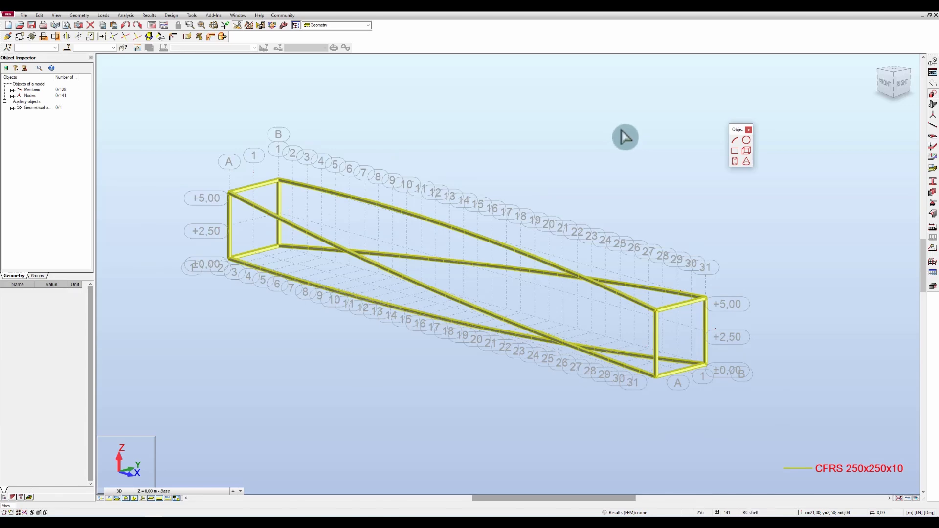
pyautogui.click(749, 130)
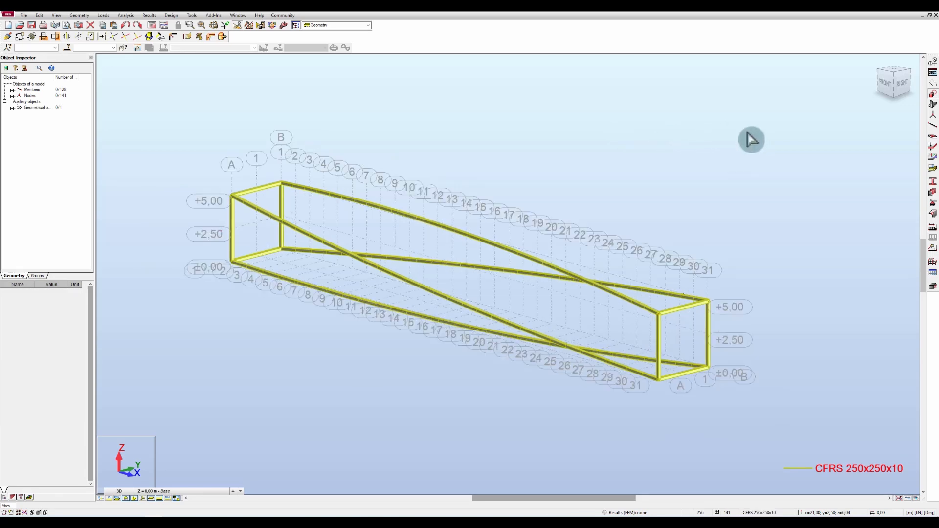
pyautogui.moveTo(724, 159)
pyautogui.keyDown('shift'); pyautogui.mouseDown(button='middle')
pyautogui.moveTo(678, 142)
pyautogui.moveTo(689, 153)
pyautogui.moveTo(650, 166)
pyautogui.moveTo(632, 147)
pyautogui.moveTo(633, 128)
pyautogui.mouseUp(button='middle'); pyautogui.keyUp('shift')
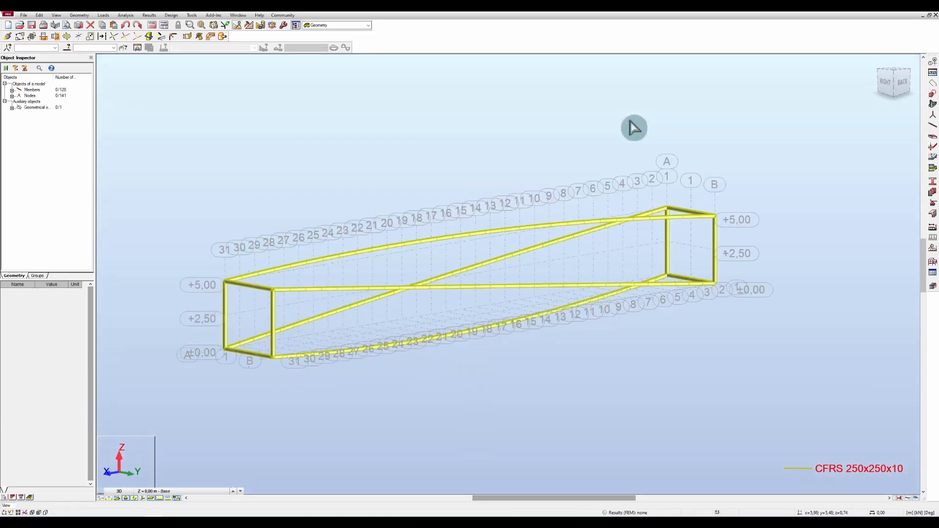
# Step: Examine the four arcs and end frames of the bridge from the right side and in an oblique 3D view
pyautogui.scroll(2, 633, 127)
pyautogui.scroll(-2, 634, 127)
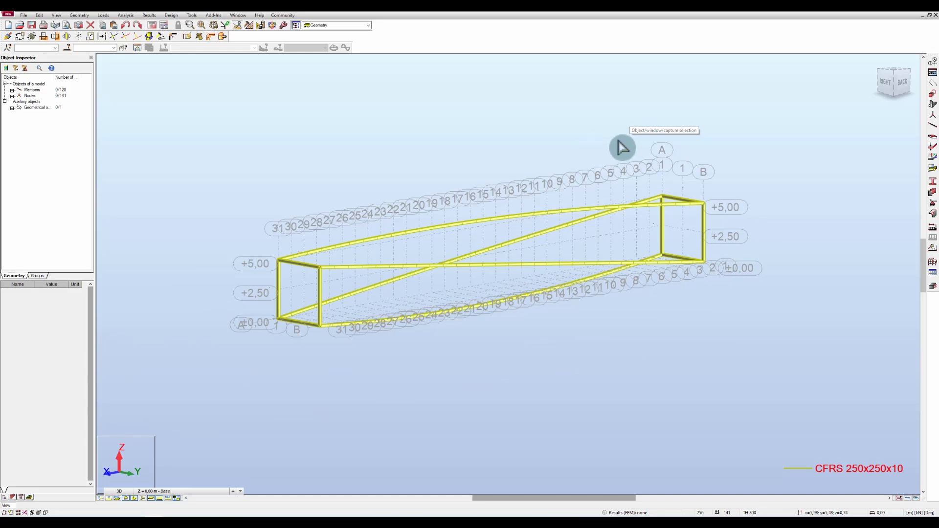
pyautogui.click(877, 87)
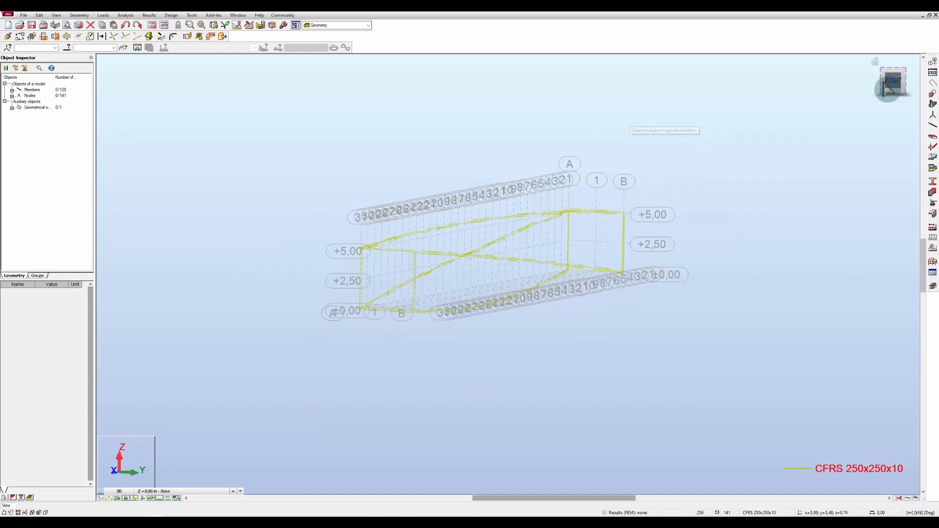
pyautogui.scroll(3, 504, 259)
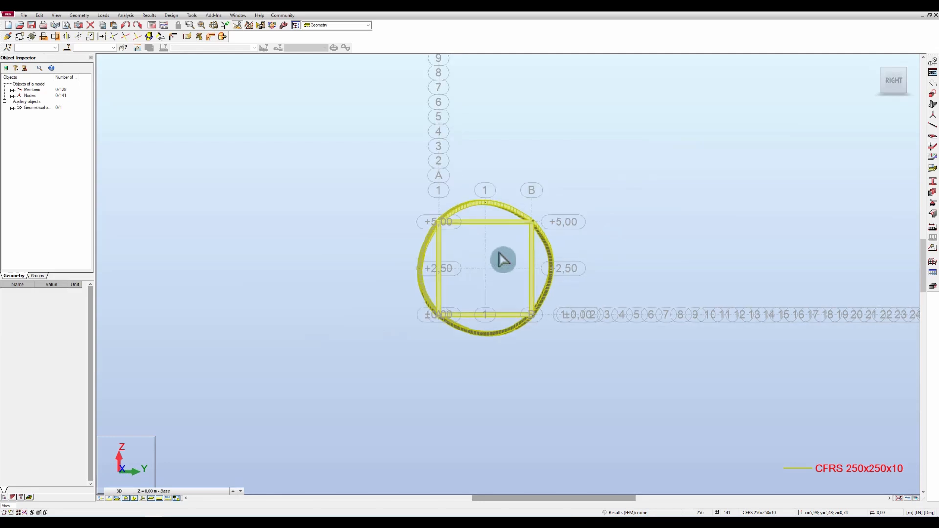
pyautogui.scroll(2, 503, 259)
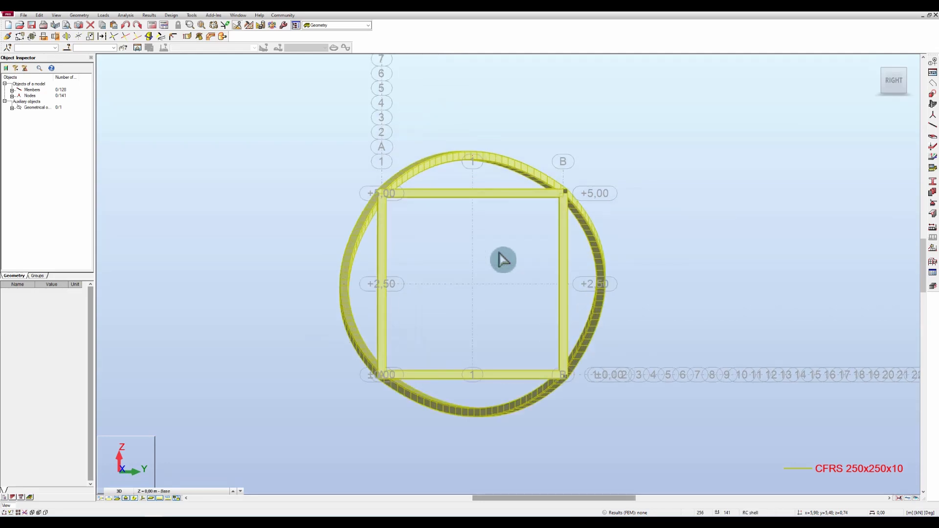
pyautogui.moveTo(911, 78)
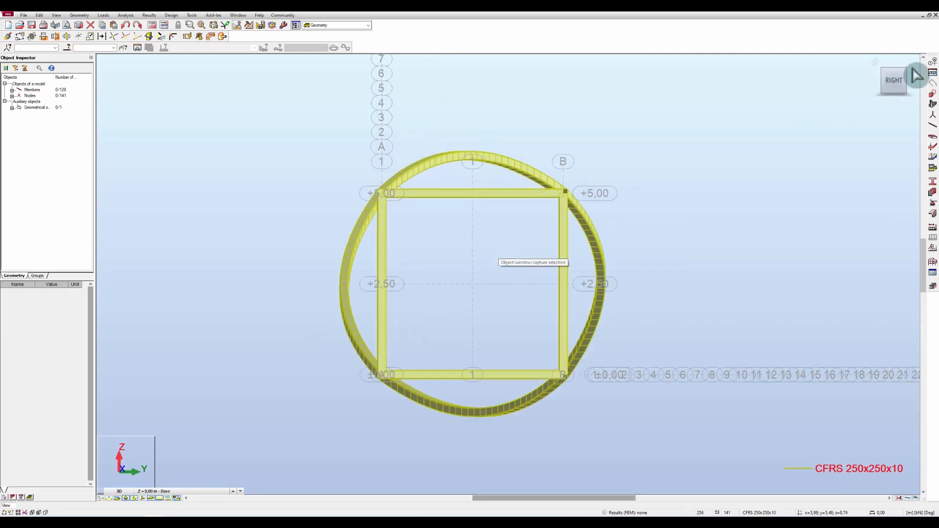
pyautogui.moveTo(899, 74)
pyautogui.mouseDown()
pyautogui.moveTo(885, 79)
pyautogui.moveTo(891, 89)
pyautogui.moveTo(887, 82)
pyautogui.mouseUp()
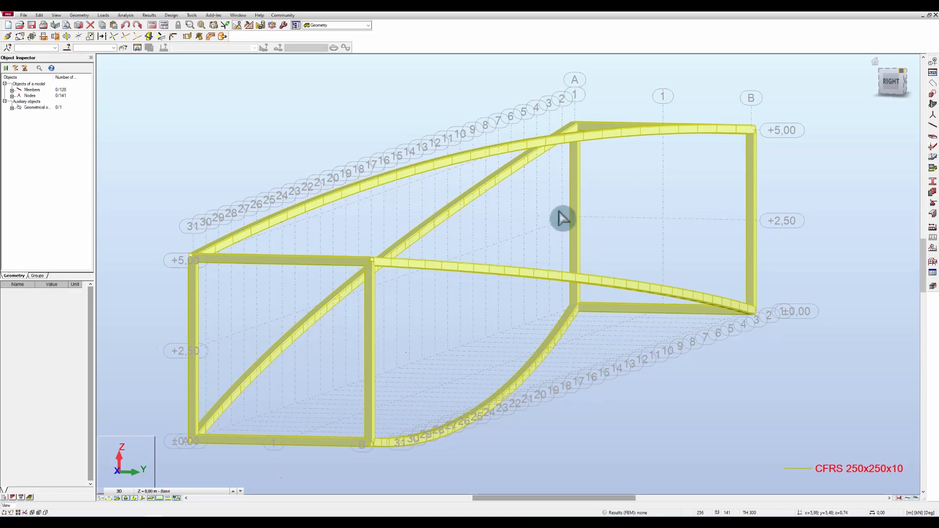
pyautogui.scroll(-1, 563, 219)
pyautogui.scroll(-1, 563, 218)
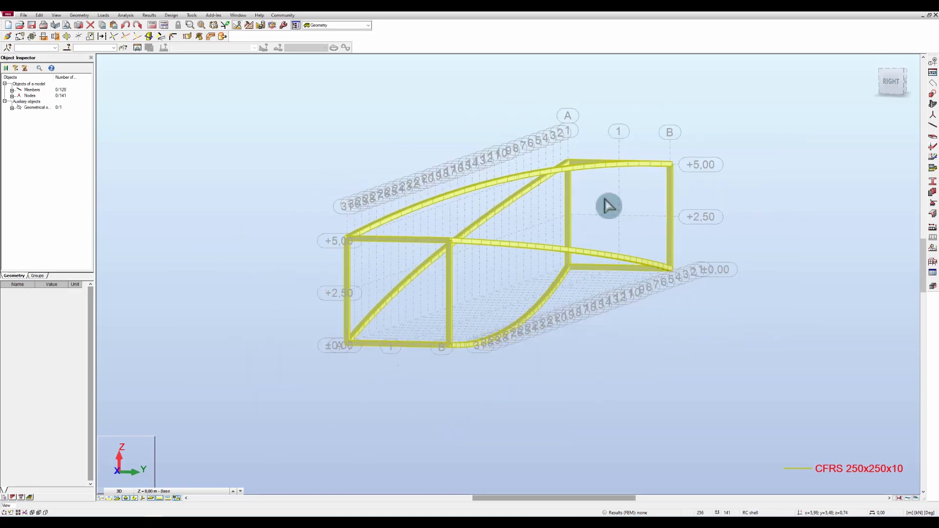
pyautogui.scroll(1, 645, 195)
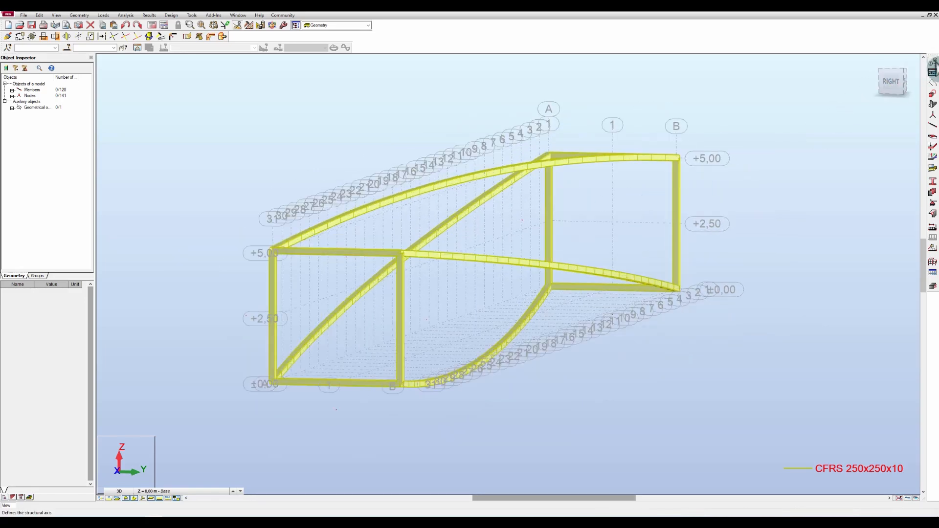
# Step: Turn off the display of the Structure axis grid and apply the change
pyautogui.click(933, 62)
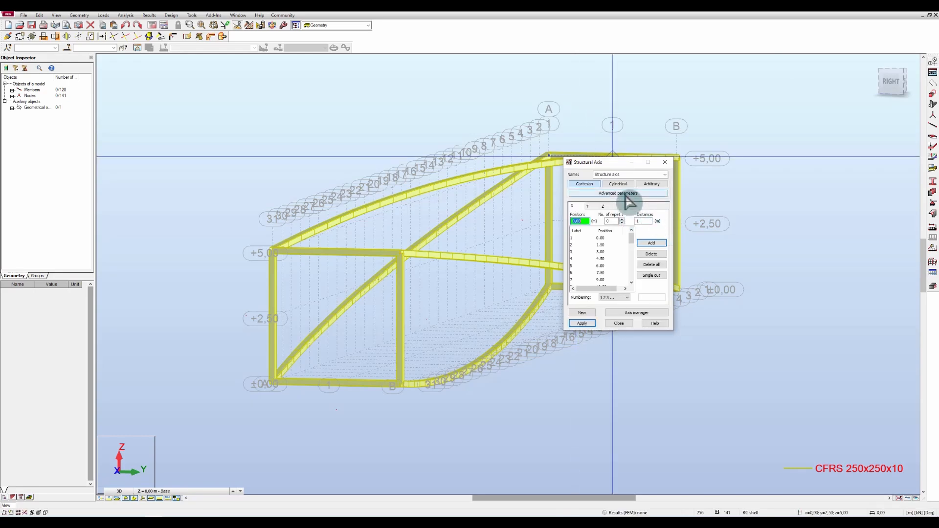
pyautogui.click(636, 312)
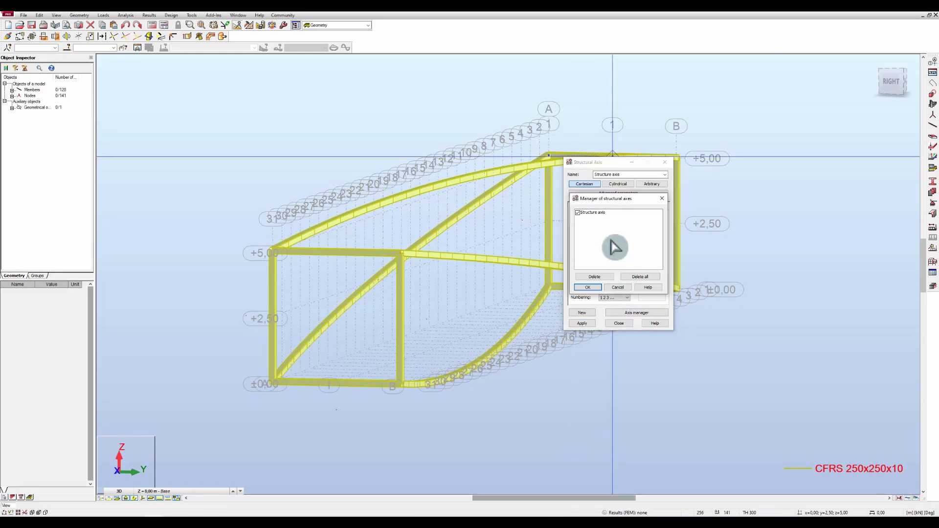
pyautogui.click(577, 213)
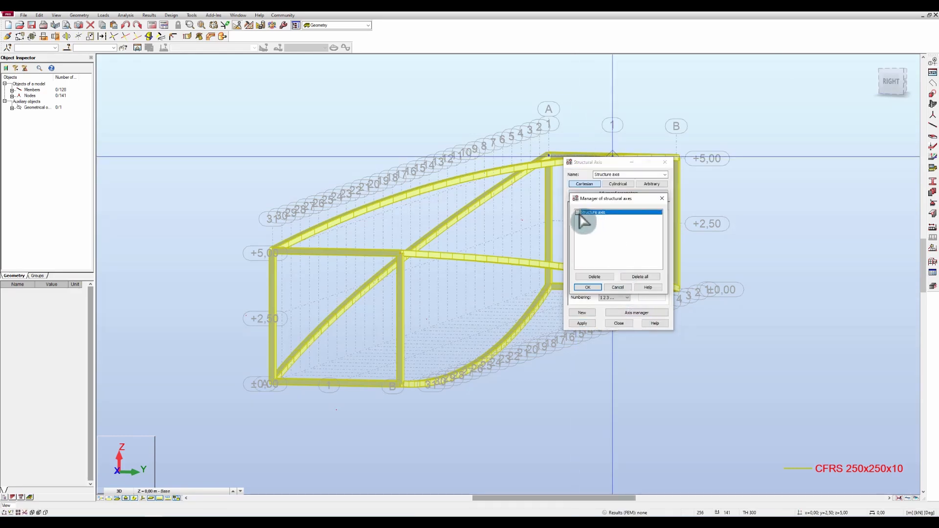
pyautogui.click(589, 287)
pyautogui.click(589, 323)
pyautogui.click(619, 324)
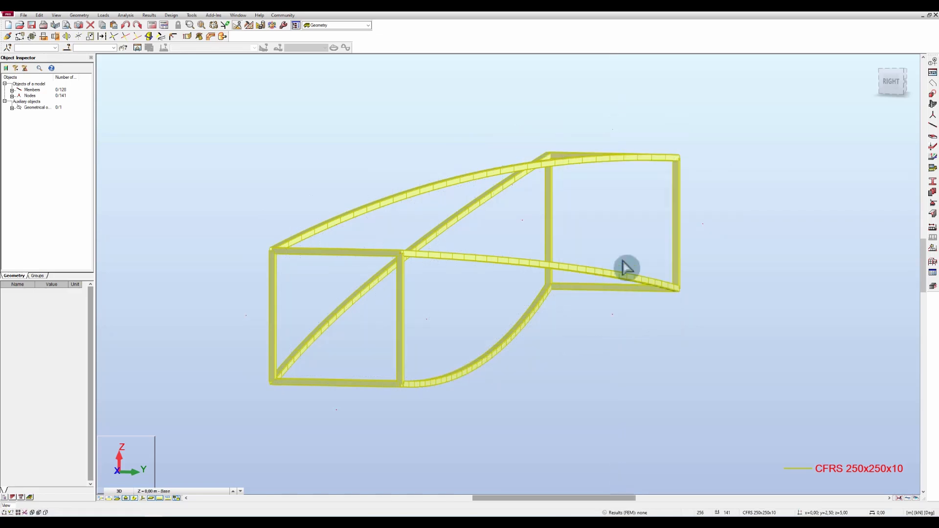
# Step: Select all nodes of the model and delete the unattached ones, choosing to delete only the selected members rather than the adjoining ones
pyautogui.scroll(1, 583, 126)
pyautogui.scroll(-1, 586, 126)
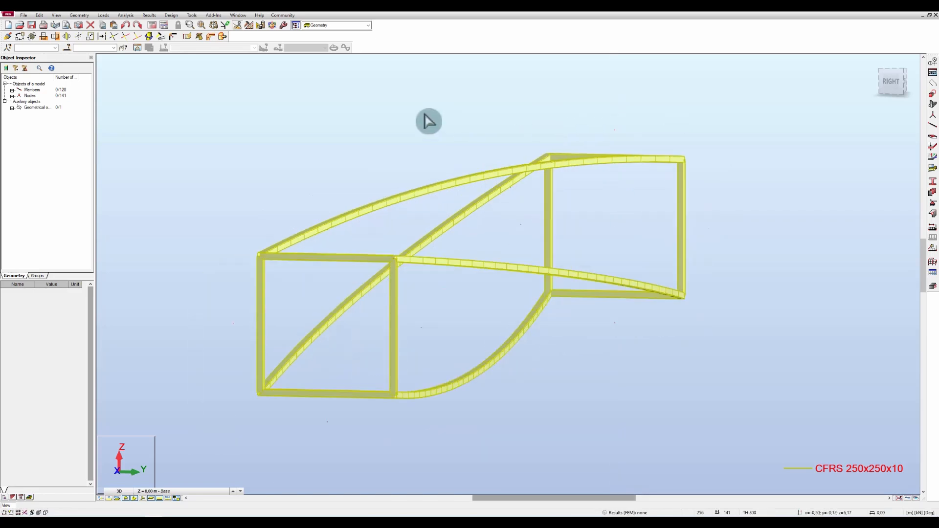
pyautogui.click(12, 96)
pyautogui.click(32, 108)
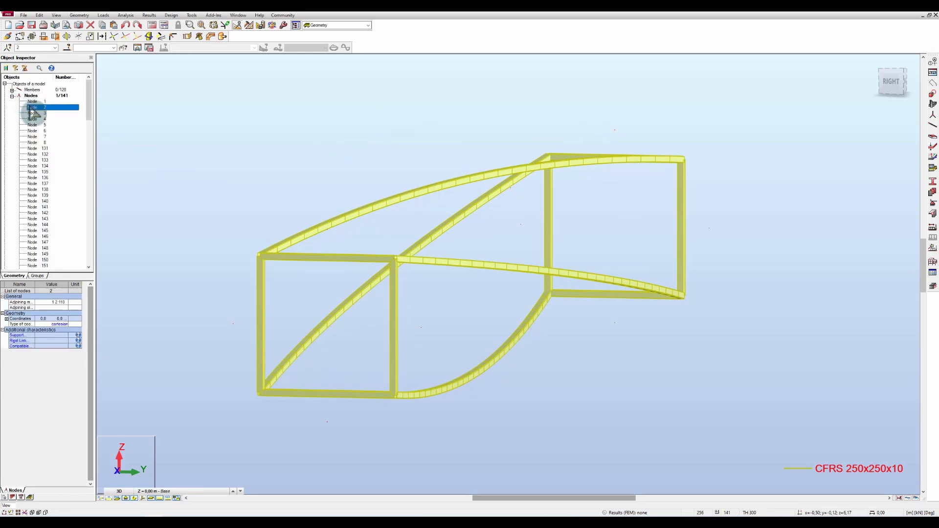
pyautogui.hotkey('ctrl', 'a')
pyautogui.press('Delete')
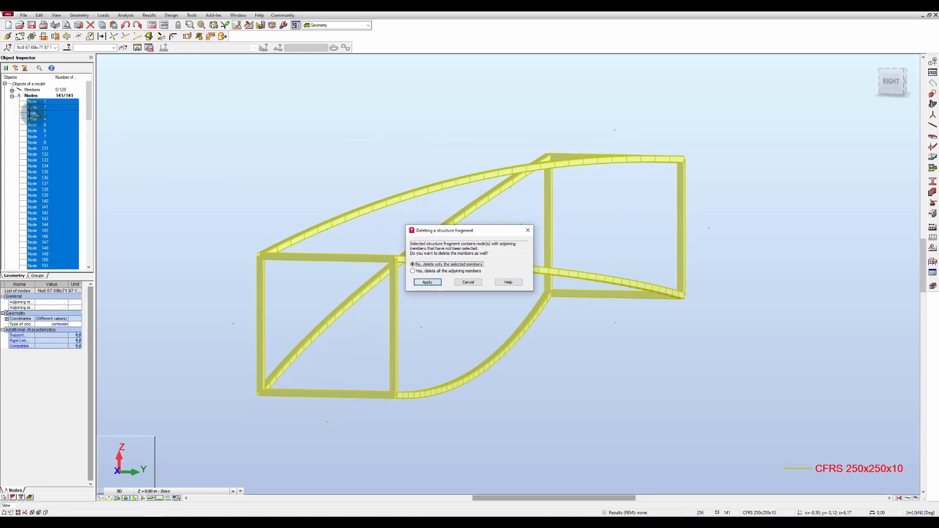
pyautogui.click(430, 283)
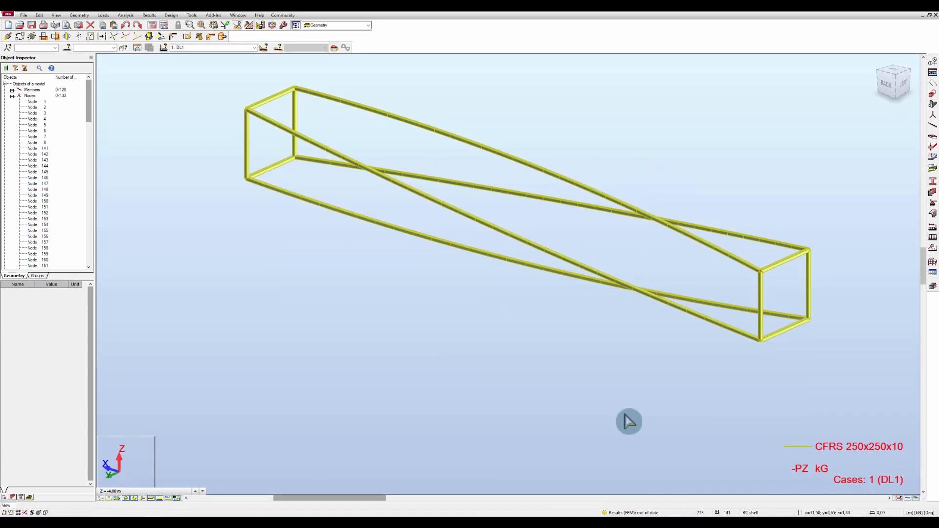
# Step: Add CFRS 100x100x6.3 beams from the top arc's nodes at x = 43.50, 42.00, 40.50 to (45.00; 2.50; 5.00), (45.00; 5.00; 5.00) and (43.50; 5.13; 4.86)
pyautogui.click(932, 125)
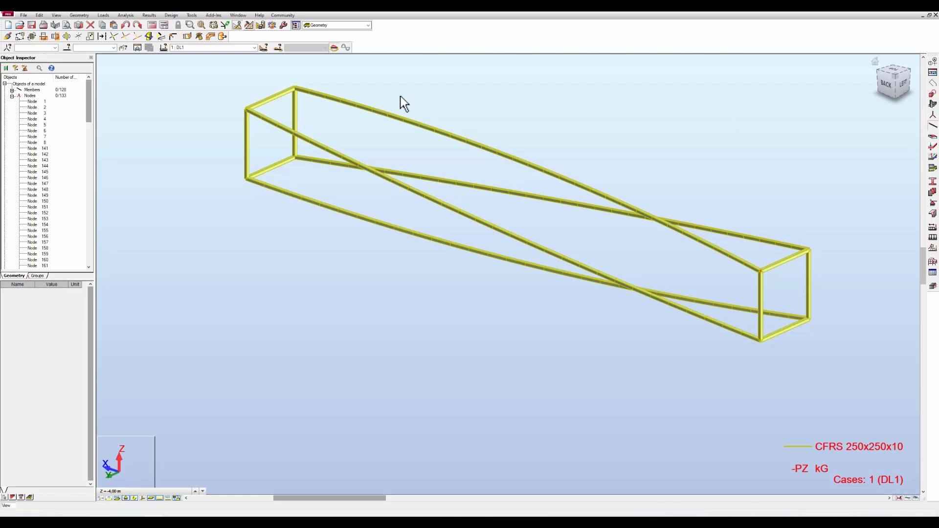
pyautogui.click(307, 91)
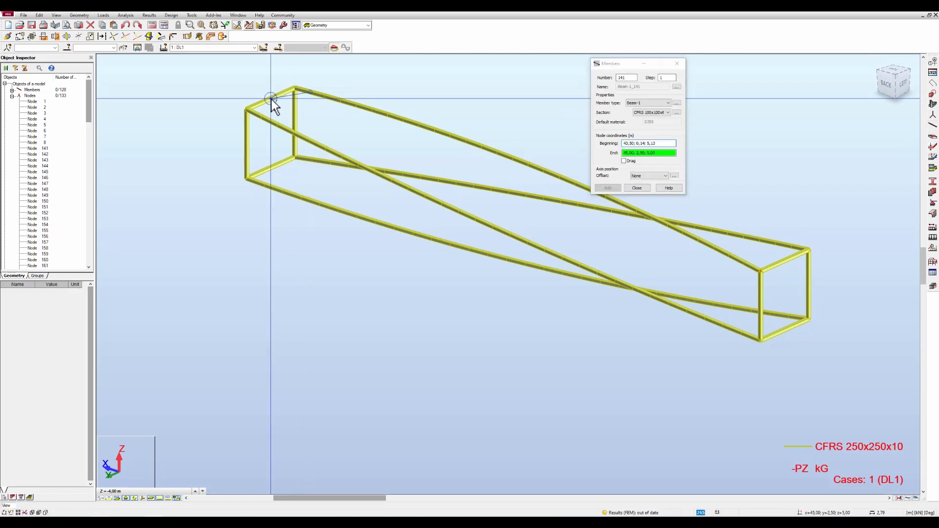
pyautogui.click(326, 97)
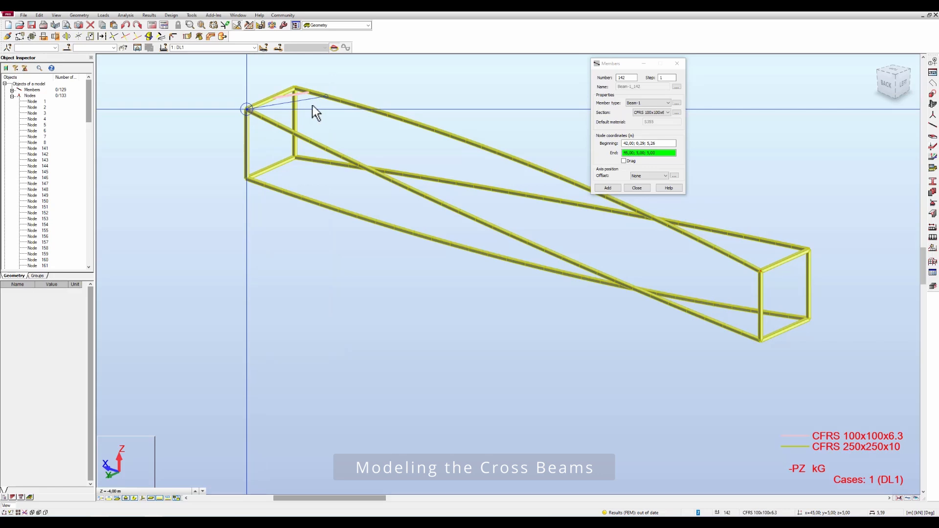
pyautogui.click(341, 102)
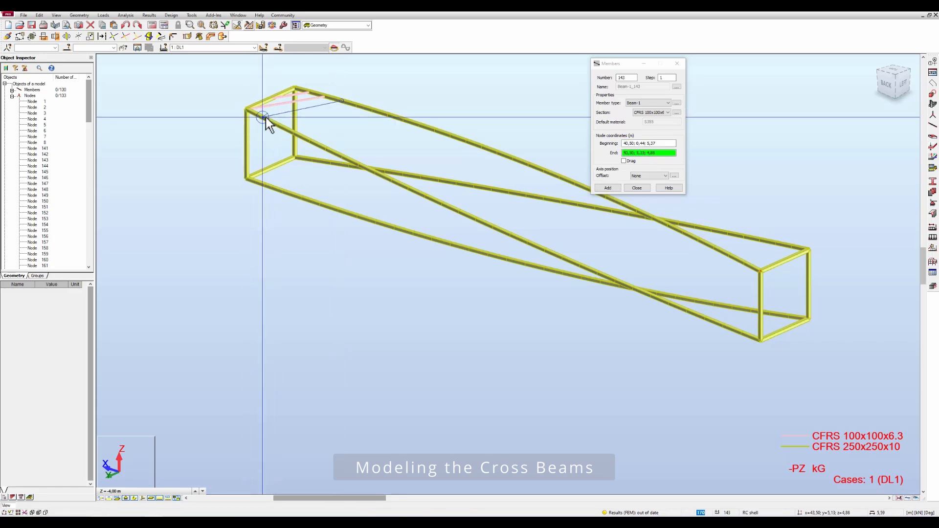
pyautogui.click(264, 116)
# Step: Add four parallel cross beams from the top arc's nodes at x = 39.00, 37.50, 36.00 and 34.50 to side-arc nodes 3 m higher in x
pyautogui.click(358, 106)
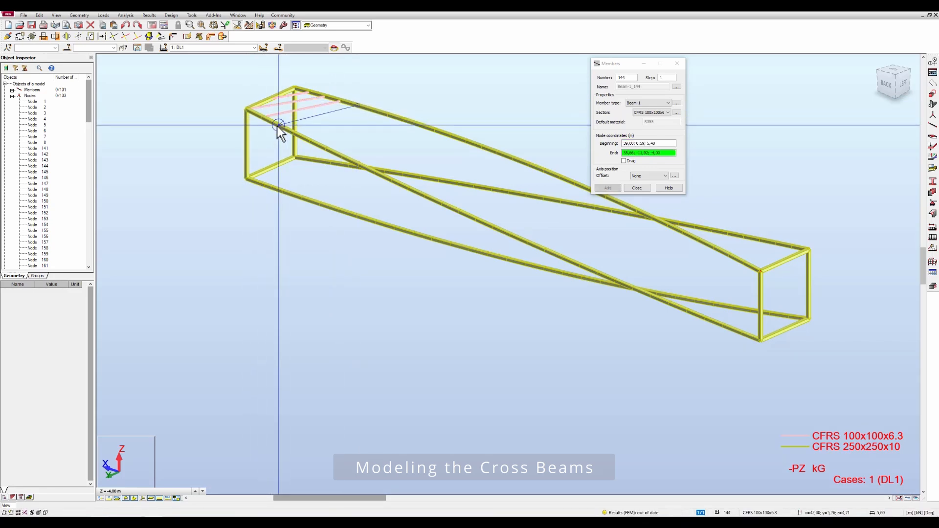
pyautogui.click(373, 110)
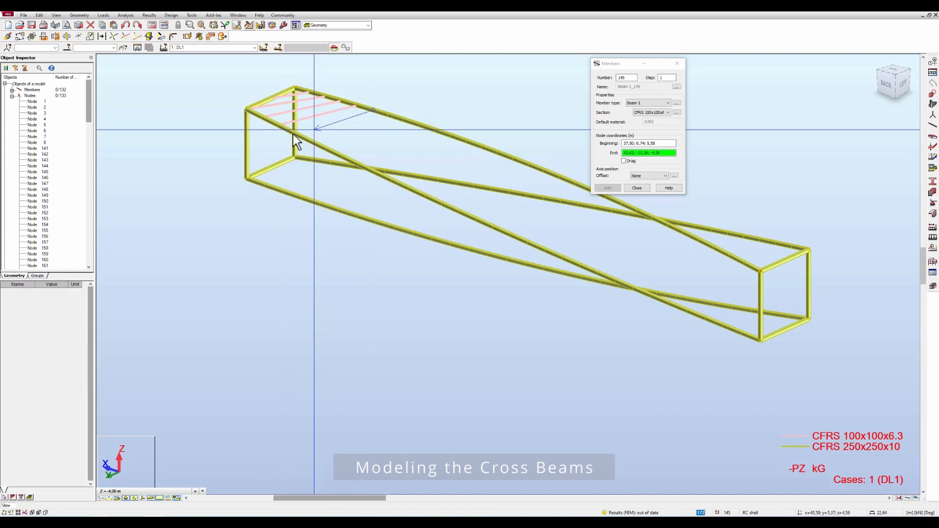
pyautogui.click(292, 134)
pyautogui.click(388, 115)
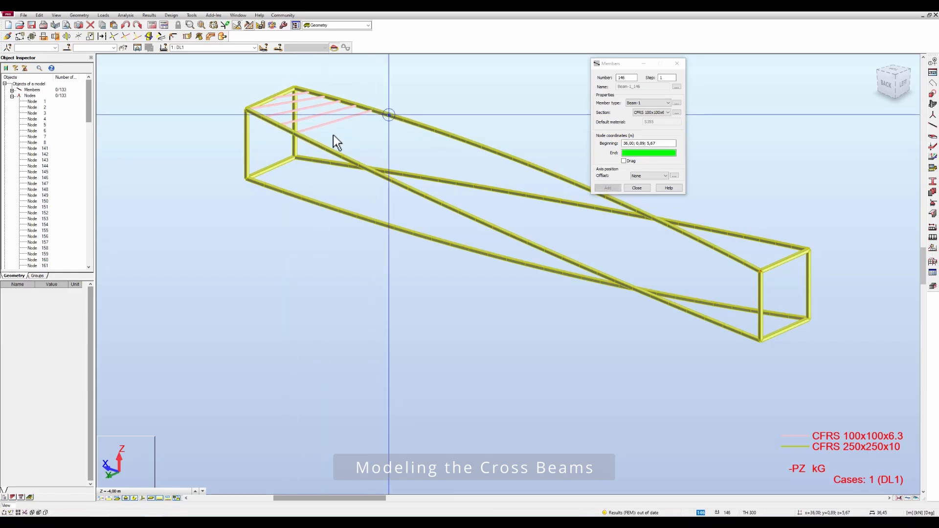
pyautogui.click(368, 136)
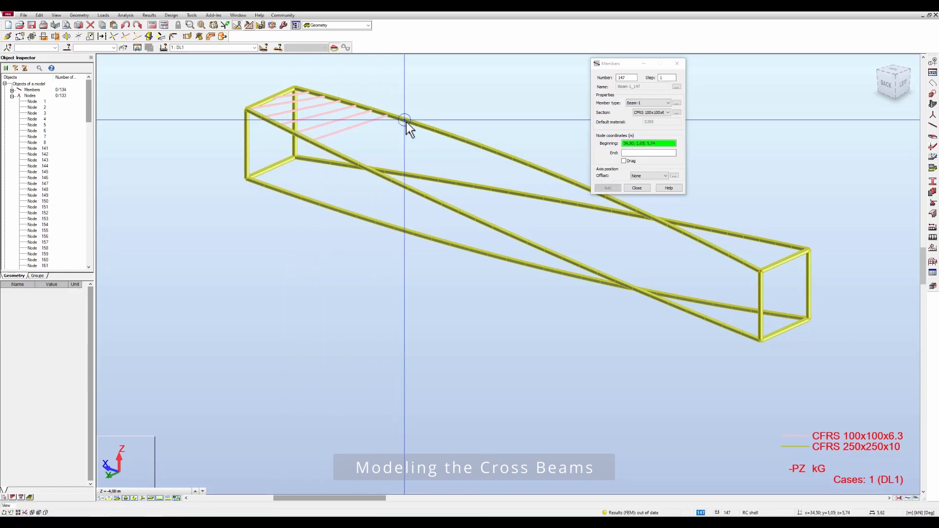
pyautogui.click(405, 120)
pyautogui.click(325, 148)
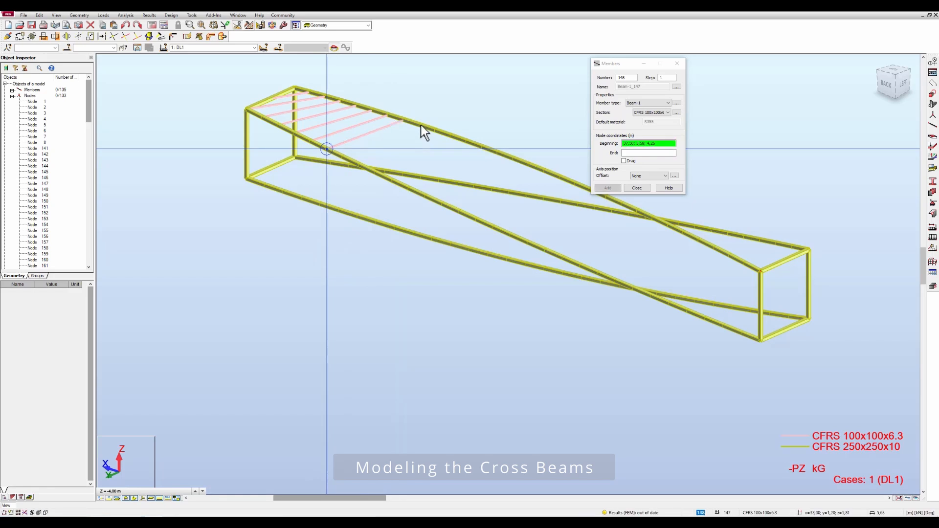
# Step: Continue the cross beams from the top arc's nodes at x = 33.00, 31.50, 29.99 and 28.49 to the side arc, keeping the same node offset
pyautogui.click(419, 125)
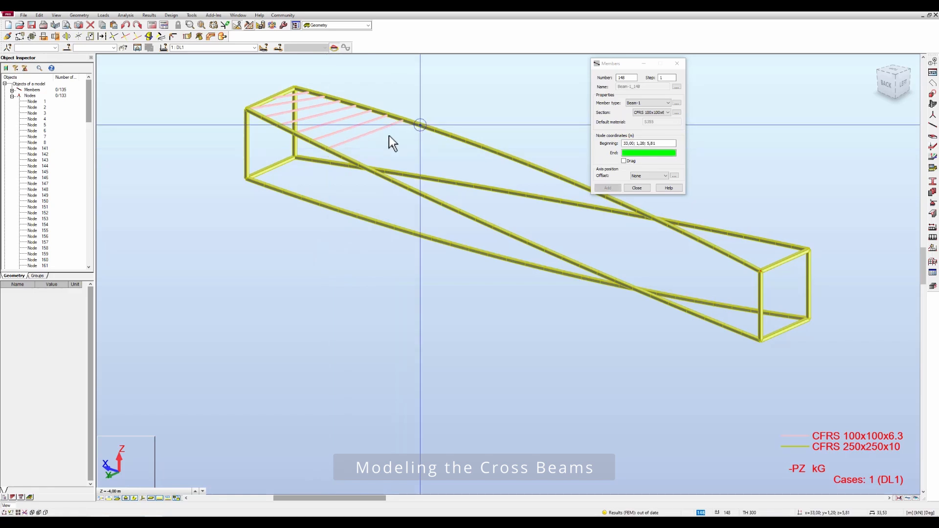
pyautogui.click(435, 131)
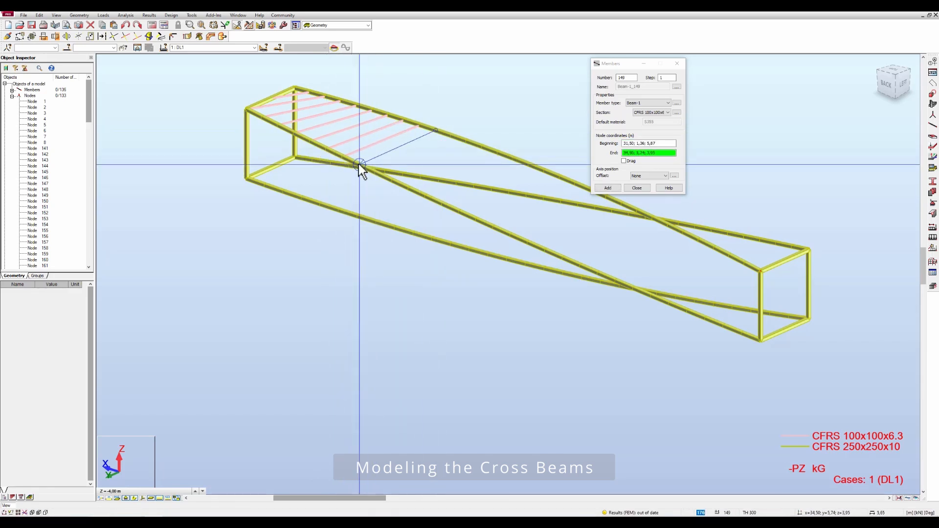
pyautogui.click(359, 163)
pyautogui.click(453, 137)
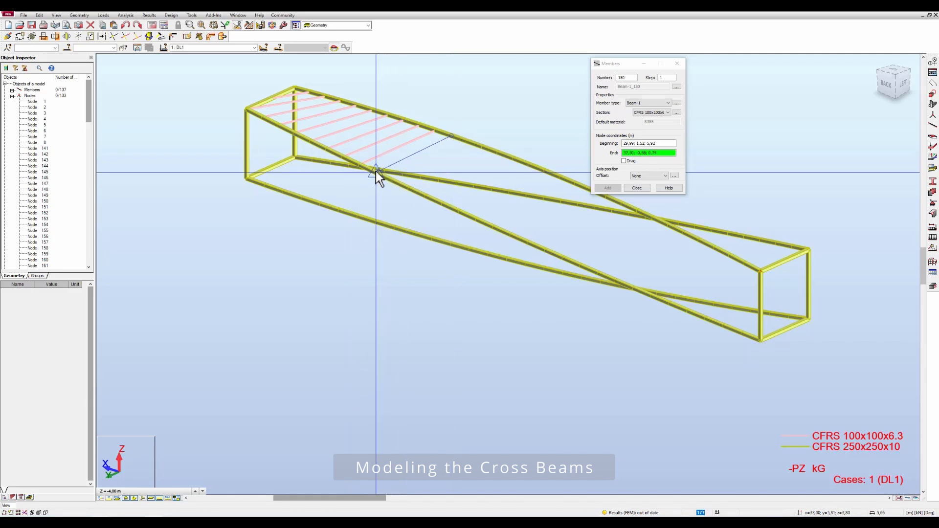
pyautogui.click(376, 171)
pyautogui.click(467, 142)
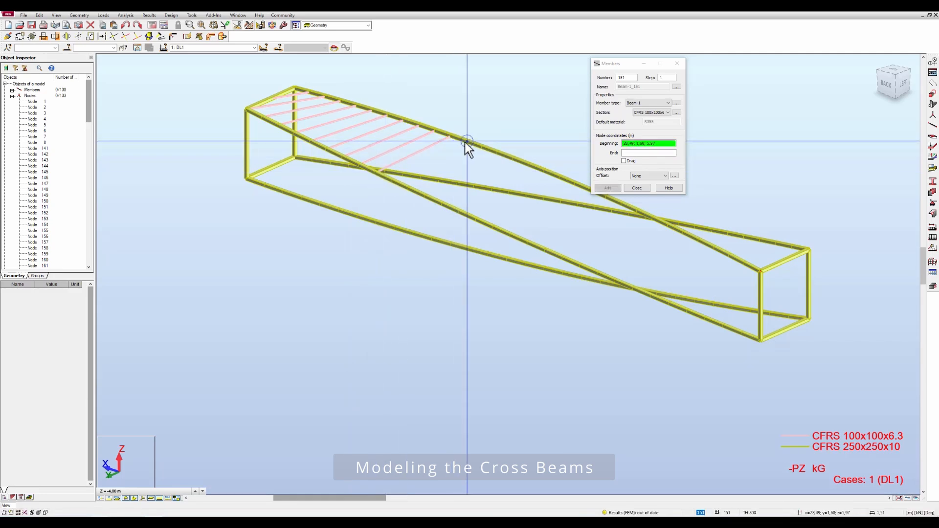
pyautogui.click(401, 177)
# Step: Add four more cross beams to the side arc, from the top arc's nodes at x = 26.99, 25.49, 23.98 and the following node
pyautogui.click(485, 149)
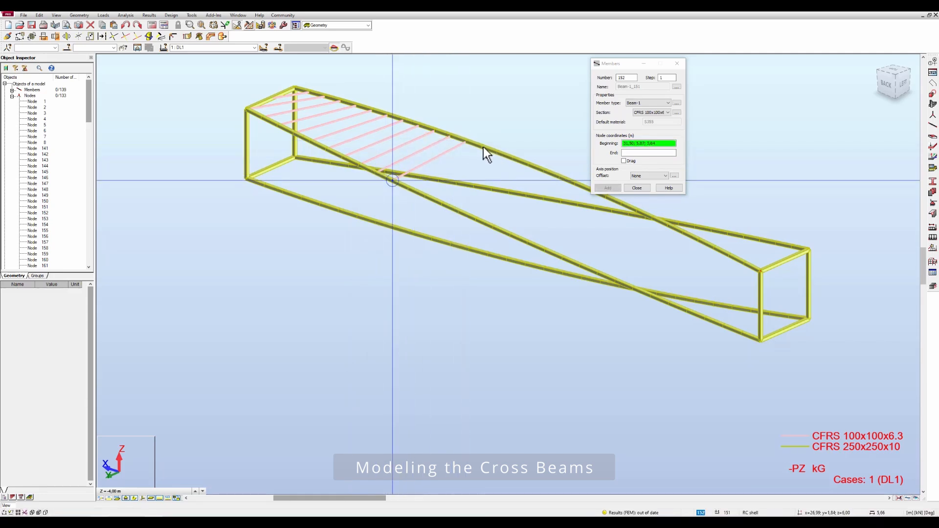
pyautogui.click(483, 147)
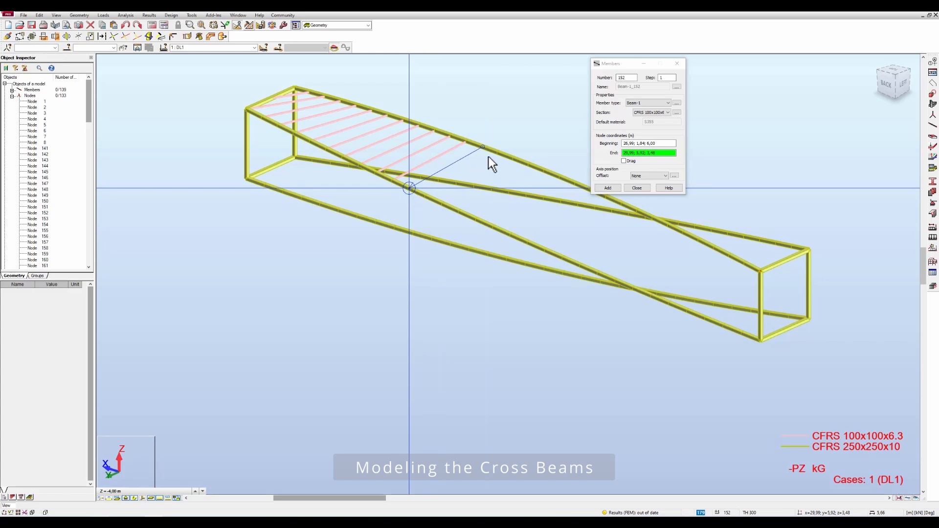
pyautogui.click(409, 188)
pyautogui.click(498, 153)
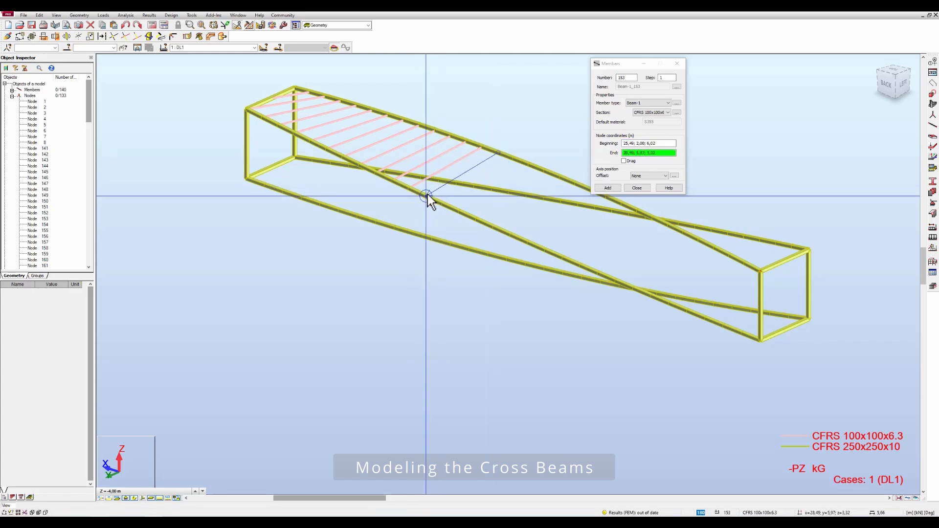
pyautogui.click(513, 159)
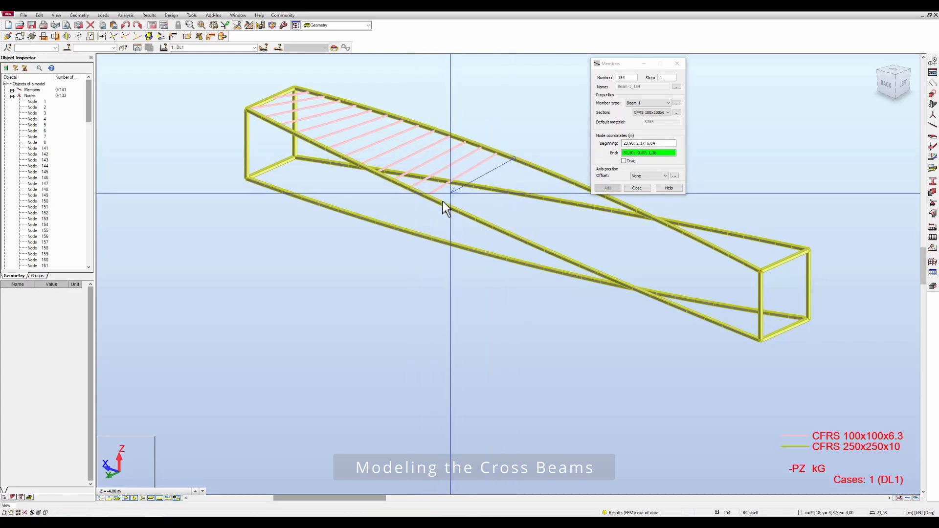
pyautogui.click(442, 202)
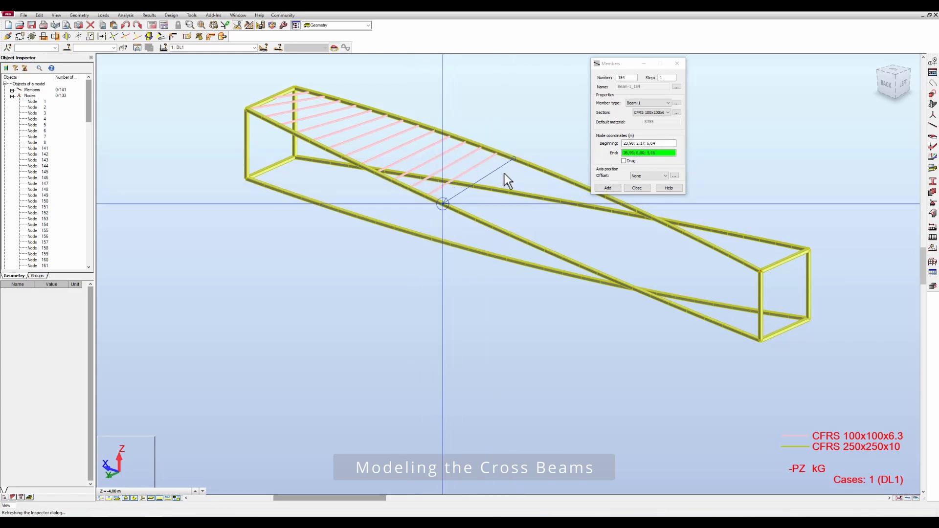
pyautogui.click(530, 165)
pyautogui.click(458, 213)
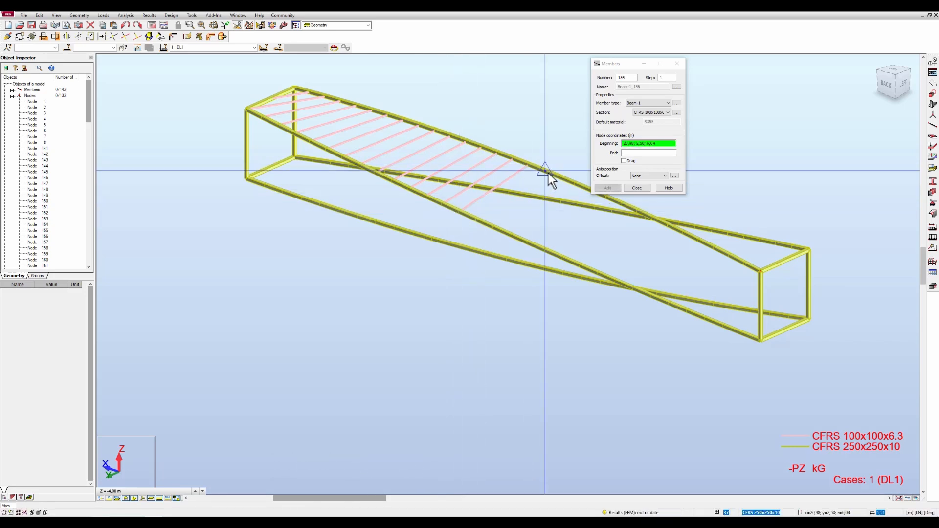
# Step: Add three parallel CFRS 100x100x6.3 beams from the top arc's nodes at x = 20.98, 19.48 and 17.98 to side-arc nodes 3 m higher in x
pyautogui.click(545, 171)
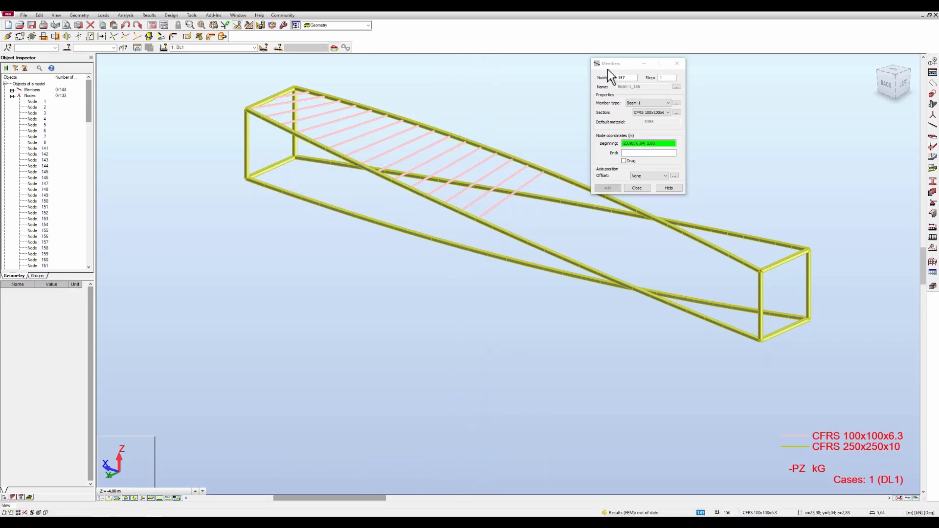
pyautogui.moveTo(606, 65); pyautogui.dragTo(794, 72)
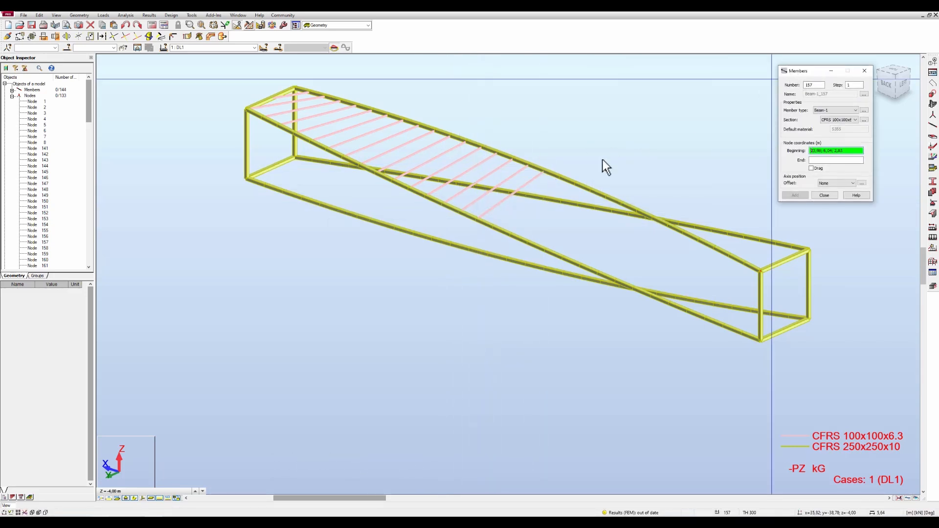
pyautogui.click(561, 178)
pyautogui.click(494, 227)
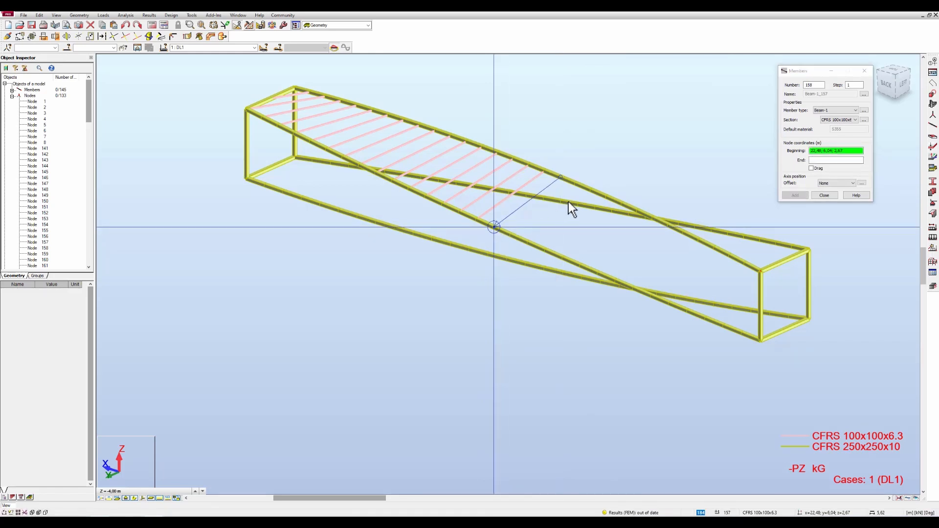
pyautogui.click(577, 184)
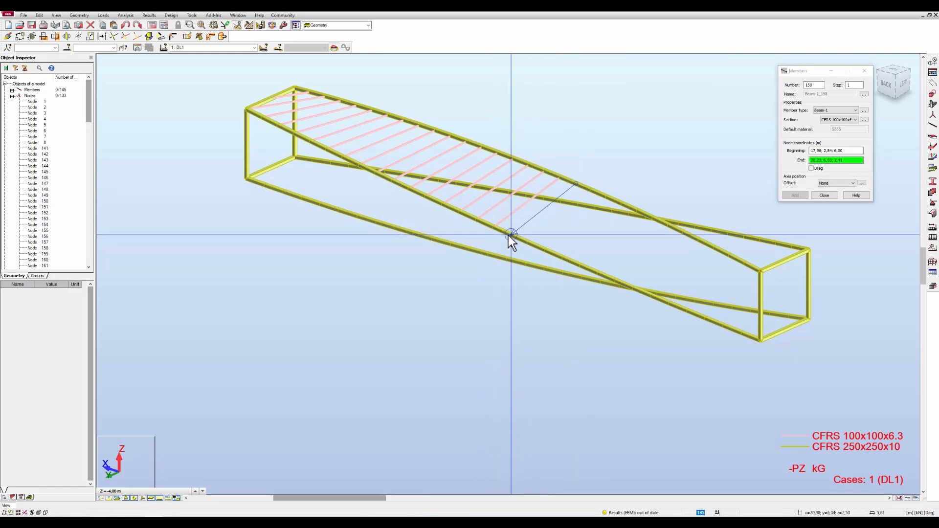
pyautogui.click(512, 233)
# Step: Continue the cross beams from the top arc's nodes at x = 16.47, 14.97 and 13.47 to the side arc with the same offset
pyautogui.click(591, 190)
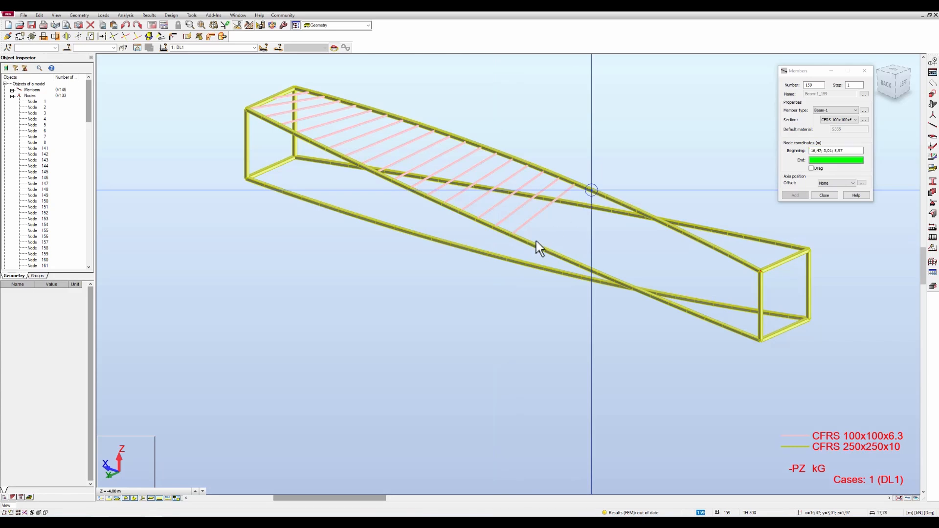
pyautogui.click(528, 242)
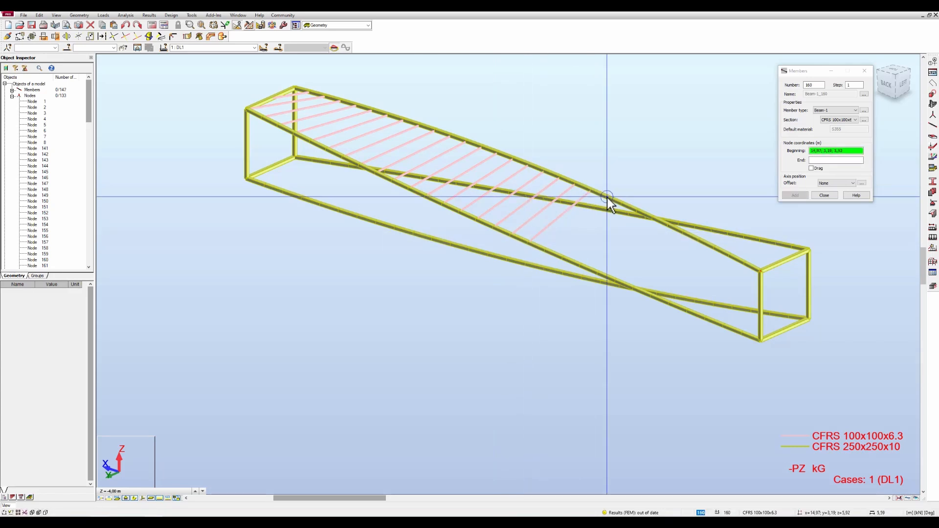
pyautogui.click(606, 197)
pyautogui.click(542, 250)
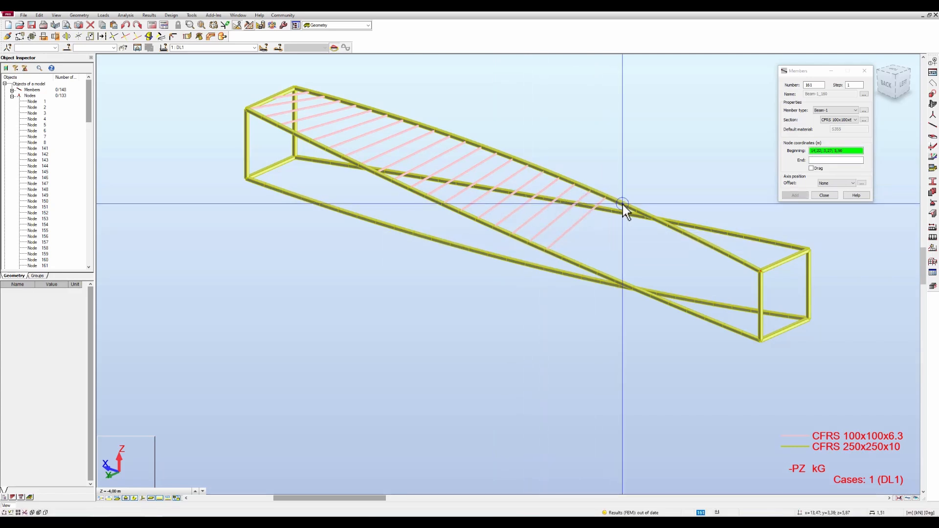
pyautogui.click(622, 204)
pyautogui.click(584, 250)
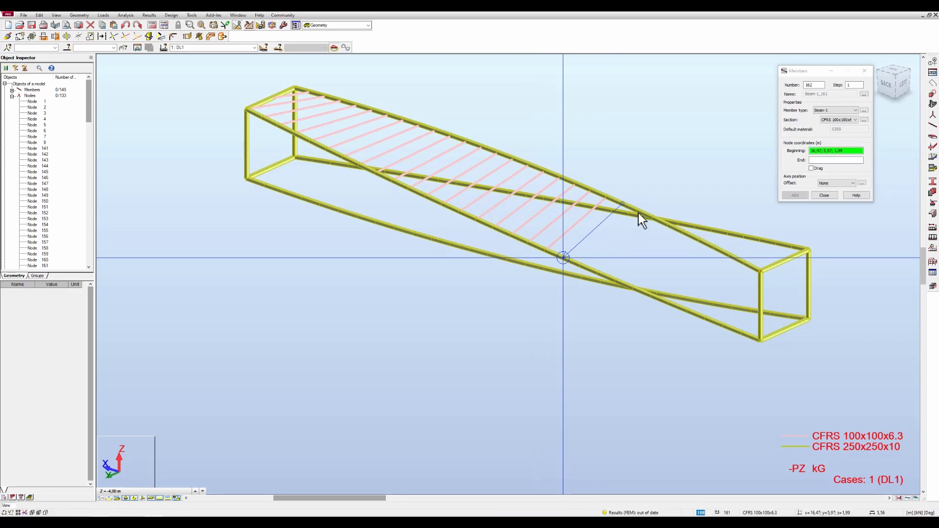
# Step: Add four cross beams from the top arc's nodes at x = 11.97, 10.47, 8.98 and 7.48 to side-arc nodes 3 m higher in x
pyautogui.click(639, 211)
pyautogui.click(580, 264)
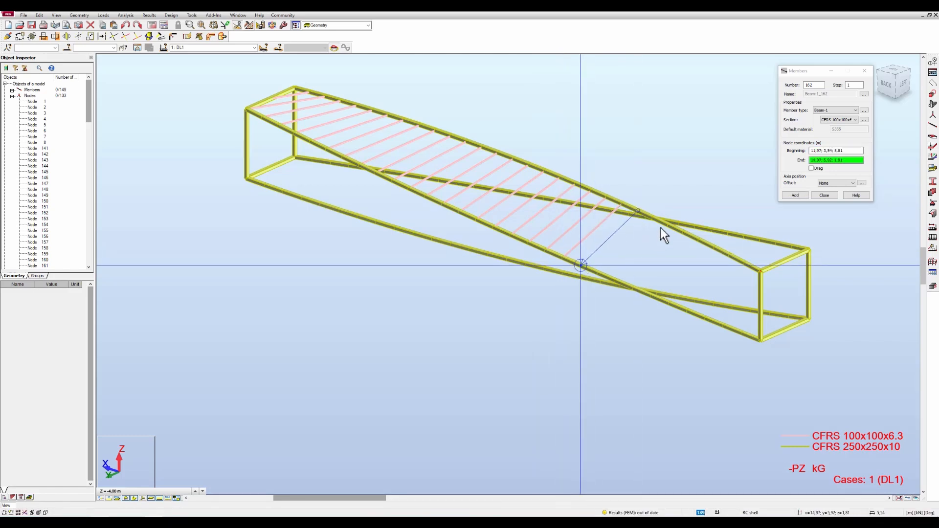
pyautogui.click(653, 219)
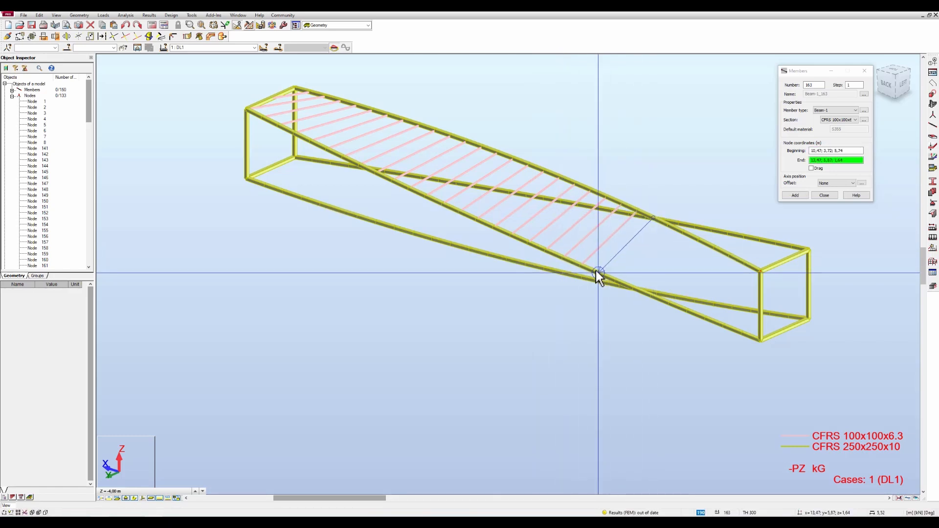
pyautogui.click(600, 272)
pyautogui.click(669, 225)
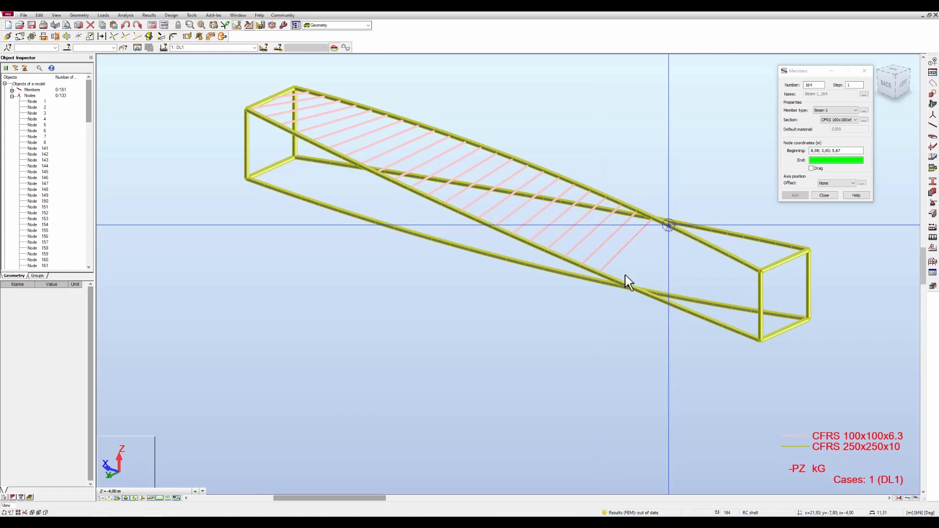
pyautogui.click(618, 279)
pyautogui.click(682, 235)
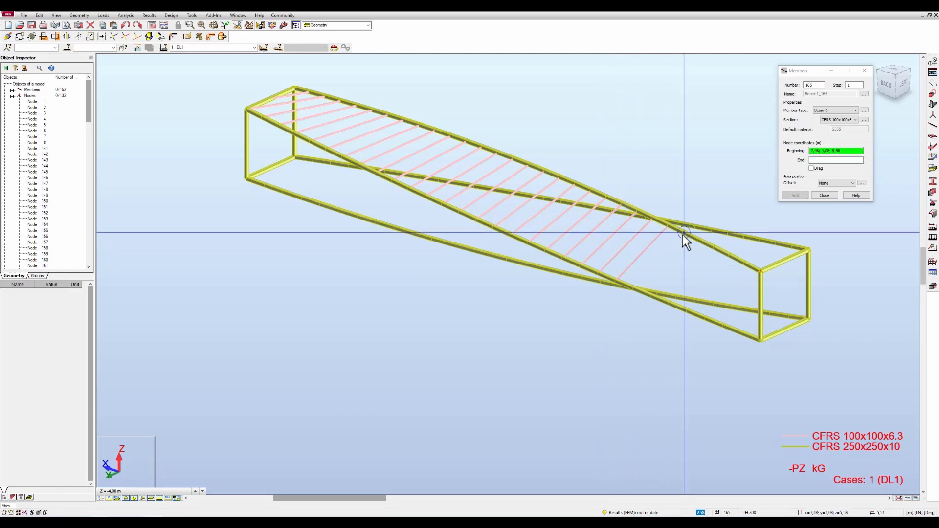
pyautogui.click(634, 290)
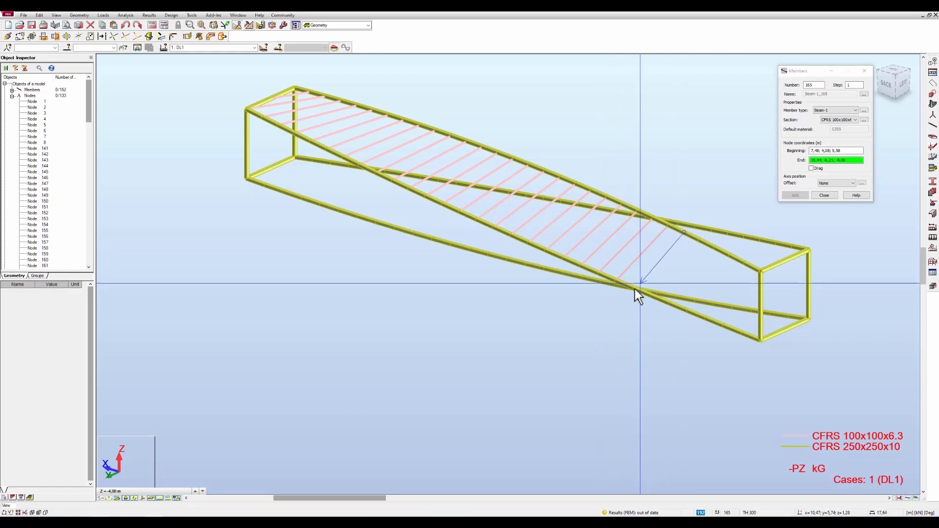
# Step: Add four more parallel cross beams from the top arc's nodes at x = 5.98, 4.48, 2.99 and 1.49 to the side arc
pyautogui.click(700, 241)
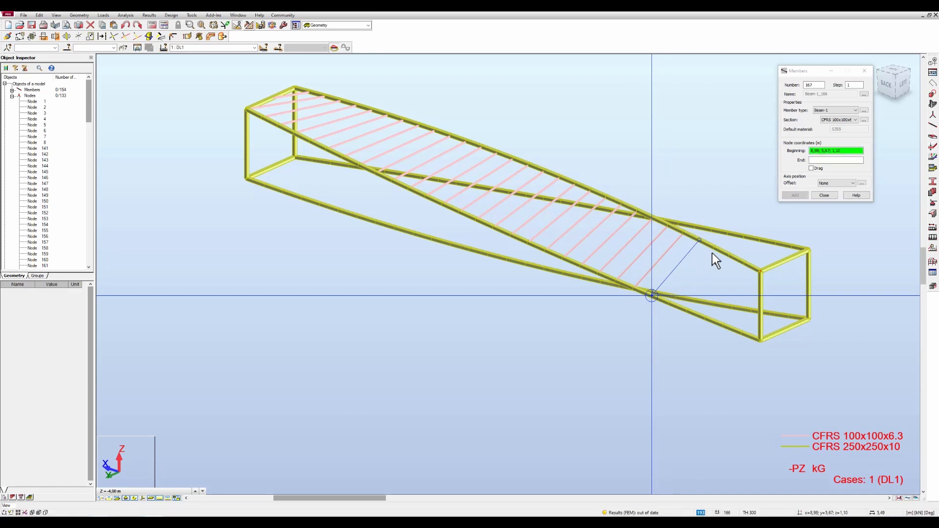
pyautogui.click(715, 248)
pyautogui.click(667, 305)
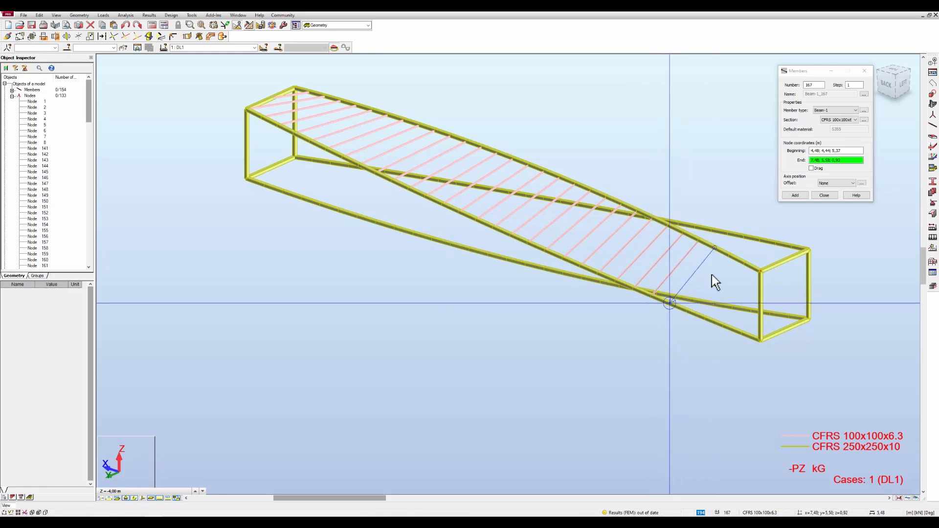
pyautogui.click(730, 255)
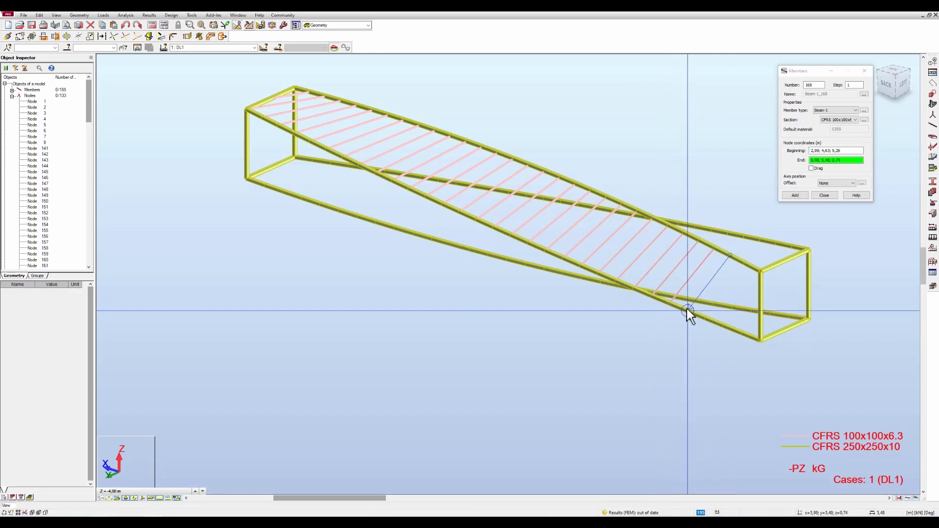
pyautogui.click(687, 309)
pyautogui.click(745, 265)
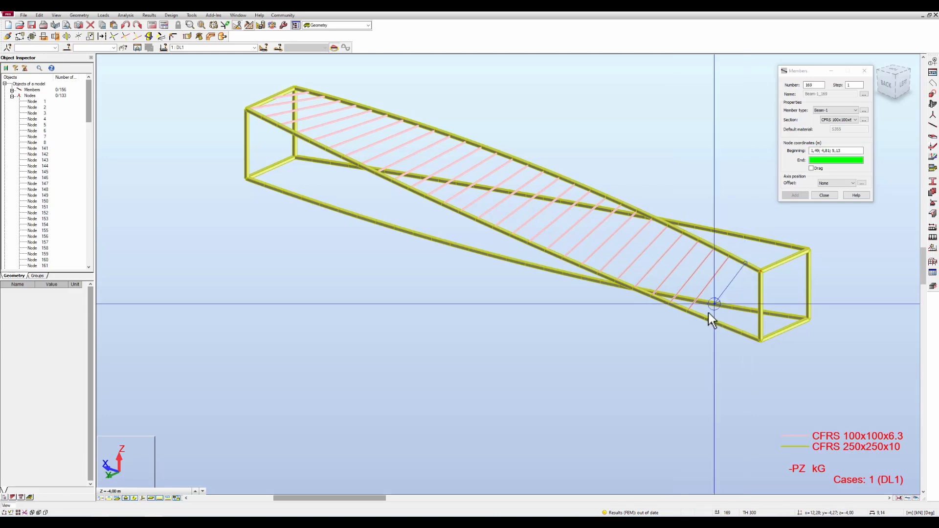
pyautogui.click(705, 317)
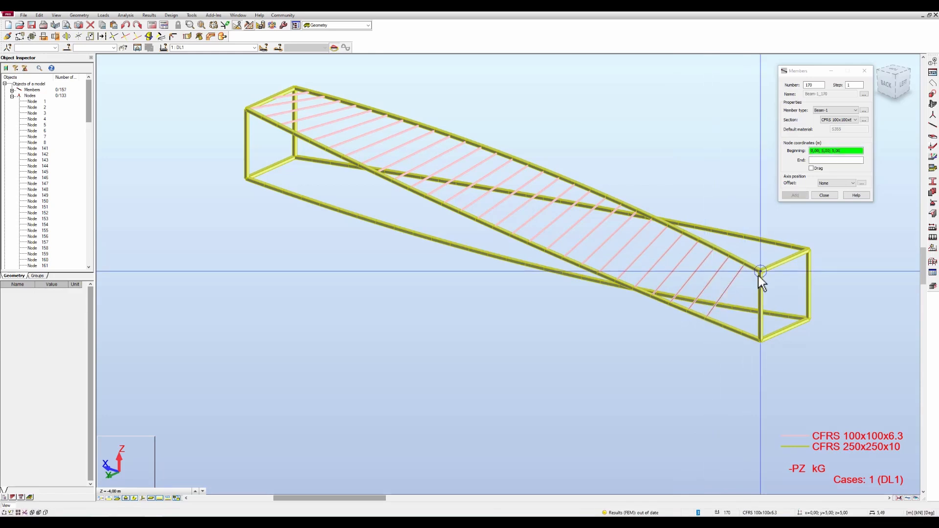
# Step: Finish the parallel row with beams from (0.00; 5.00; 5.00) to (2.99; 5.26; 0.37) and from the side-arc node at x = 1.49 to (0.00; 5.00; 2.50)
pyautogui.click(759, 272)
pyautogui.click(726, 324)
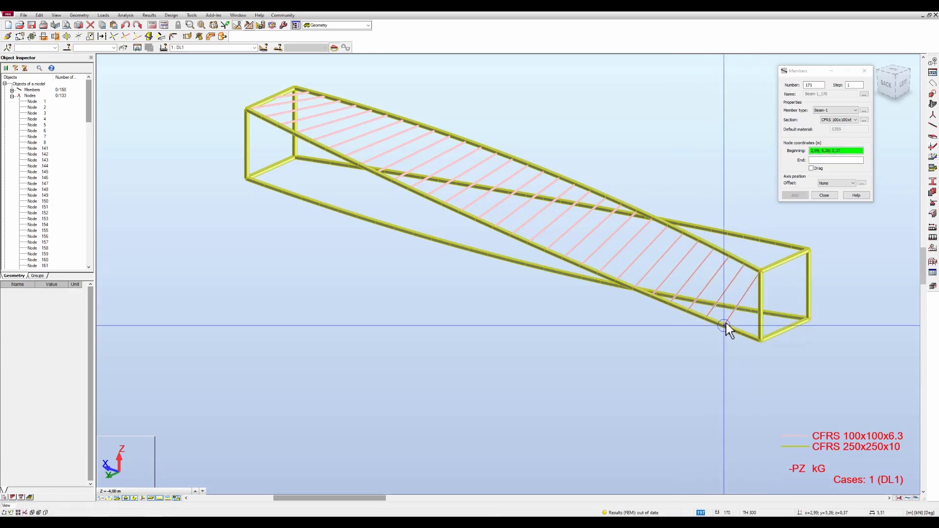
pyautogui.click(743, 333)
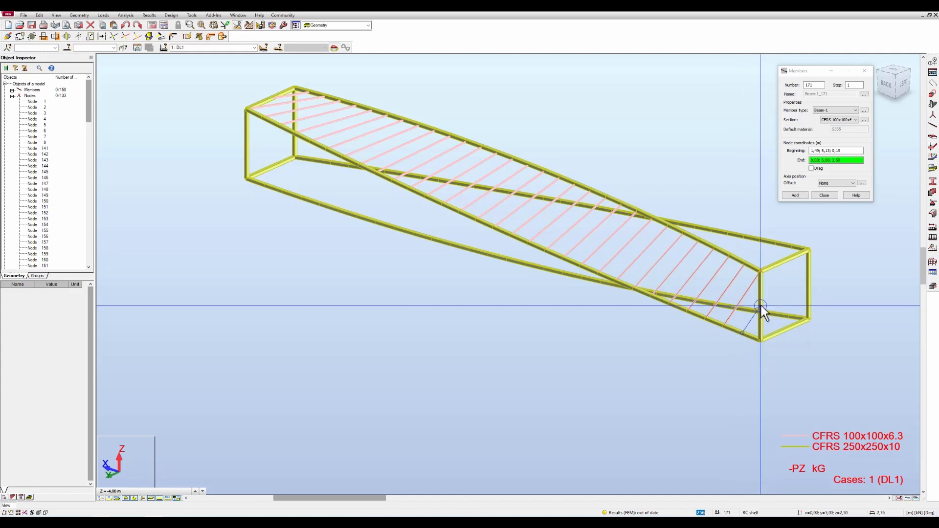
pyautogui.click(805, 299)
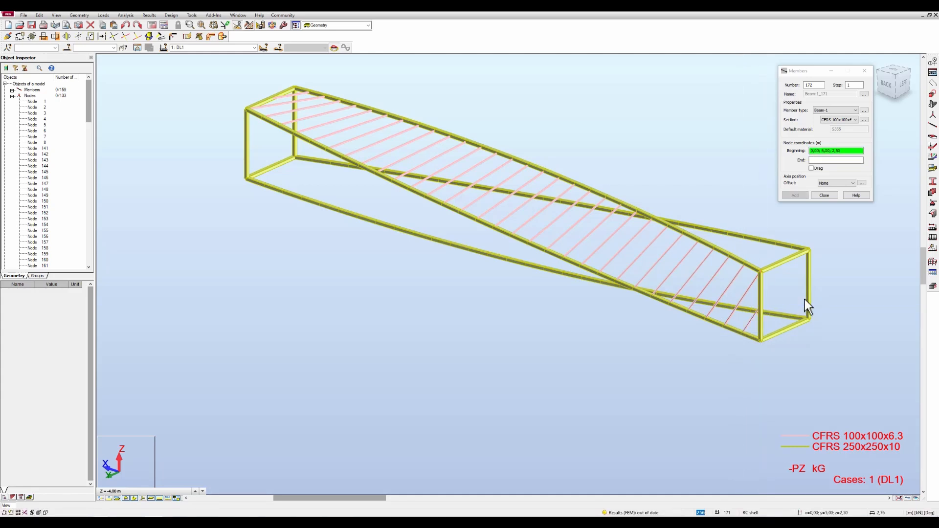
# Step: Add opposing beams from (0.00; 5.00; 2.50) to (1.49; 4.81; 5.13) and from (0.00; 5.00; 0.00) to the top arc's node at x = 2.99
pyautogui.click(759, 307)
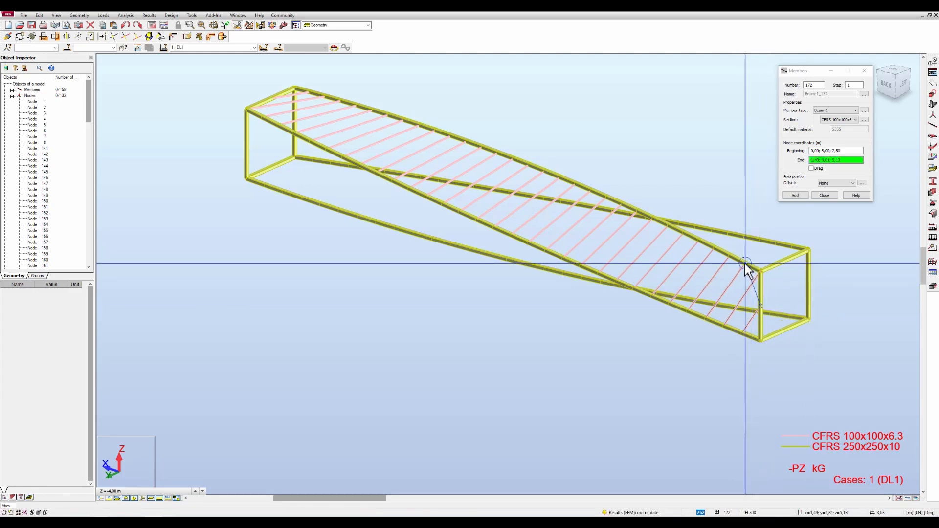
pyautogui.click(745, 265)
pyautogui.click(759, 341)
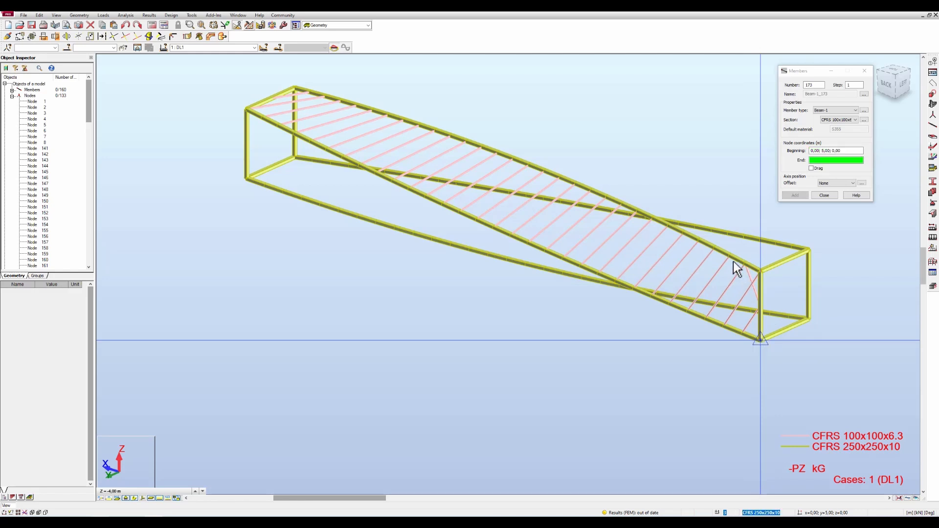
pyautogui.click(729, 272)
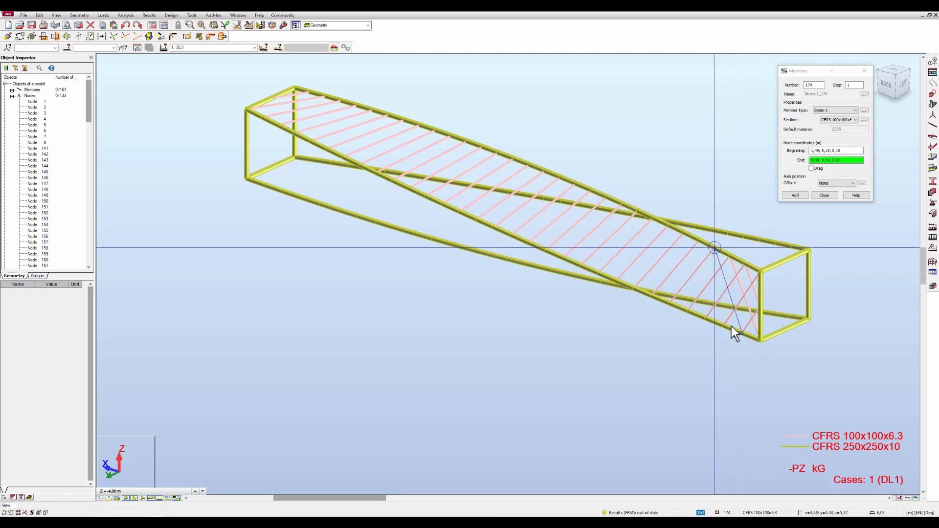
# Step: Add opposing beams from the side-arc nodes at x = 1.49 and 2.99 to the top arc's nodes at x = 4.48 and 5.98
pyautogui.click(730, 327)
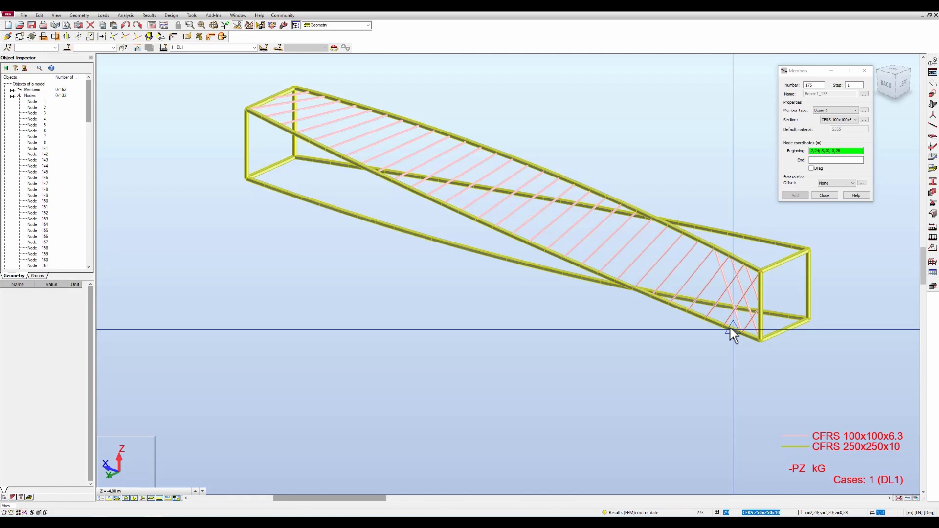
pyautogui.click(723, 324)
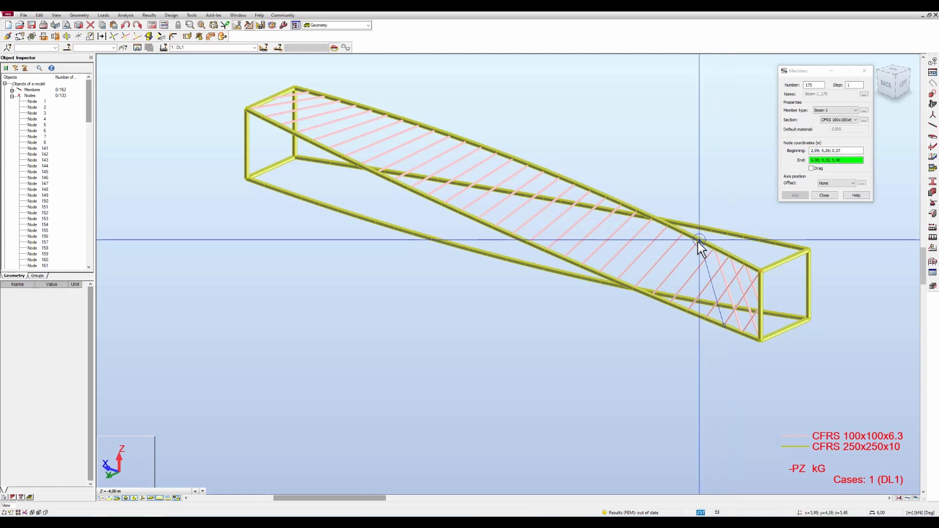
pyautogui.click(699, 241)
# Step: Try an opposing beam from (3.74; 5.32; 0.47) on the side arc to (7.48; 4.08; 5.58) on the top arc
pyautogui.click(700, 312)
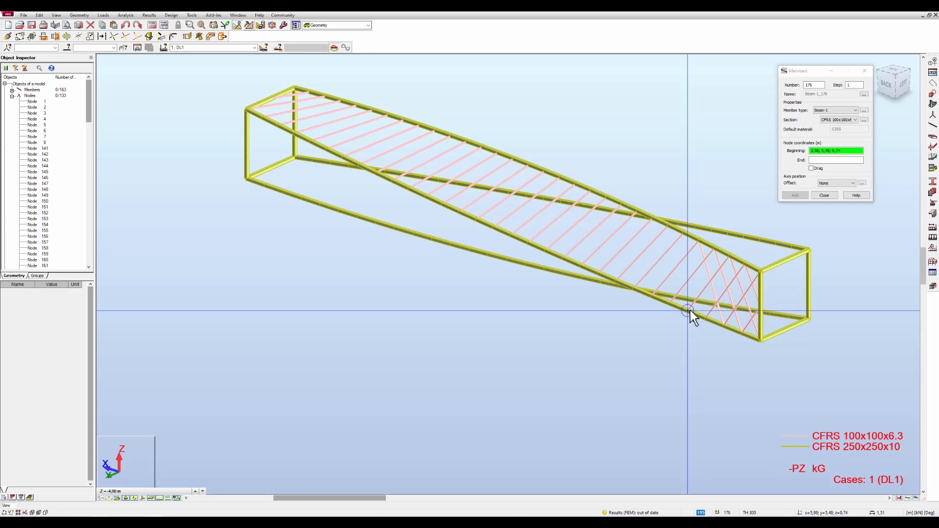
pyautogui.click(714, 321)
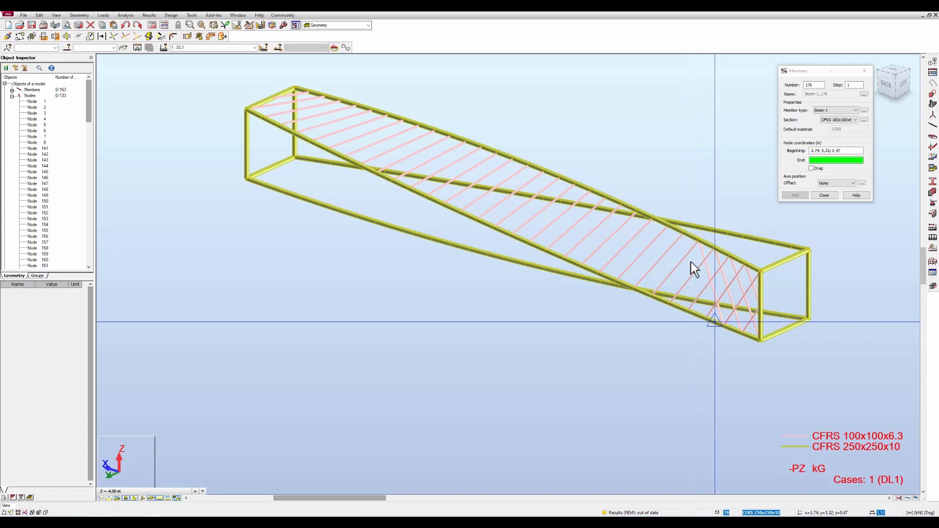
pyautogui.click(681, 232)
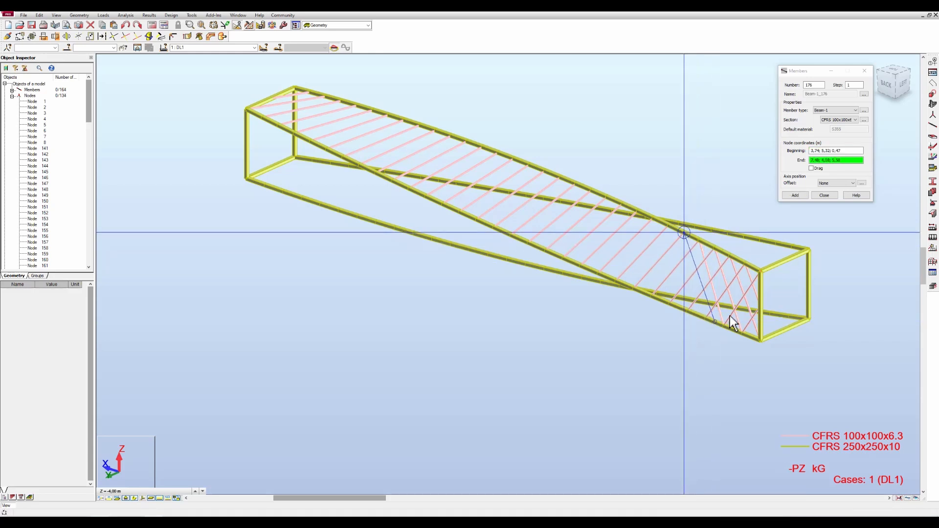
# Step: Delete the misplaced opposing beam that starts between the side arc's nodes at x = 3.74
pyautogui.click(895, 83)
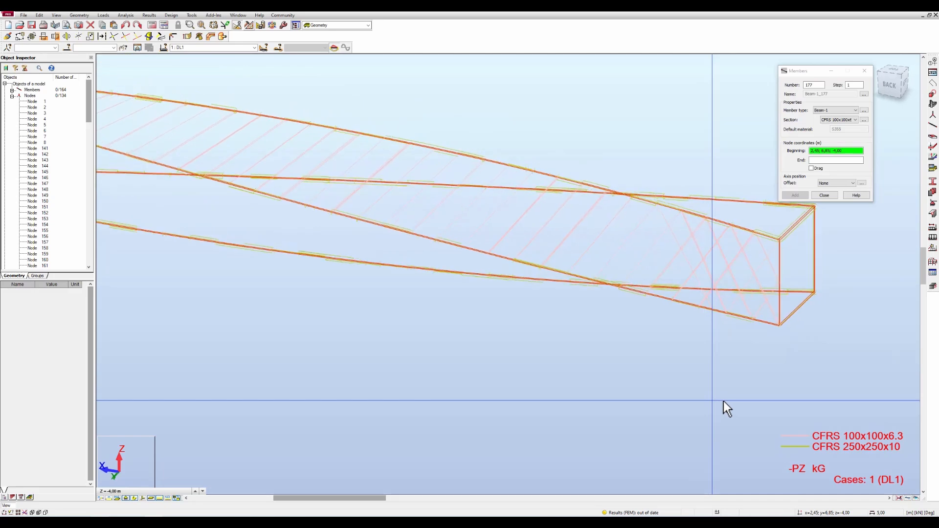
pyautogui.scroll(-1, 775, 387)
pyautogui.scroll(-1, 655, 406)
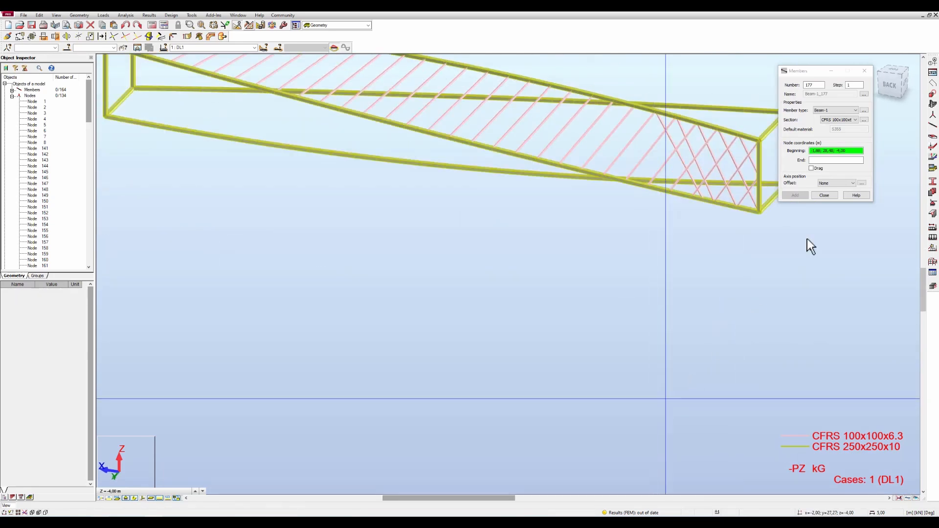
pyautogui.click(825, 195)
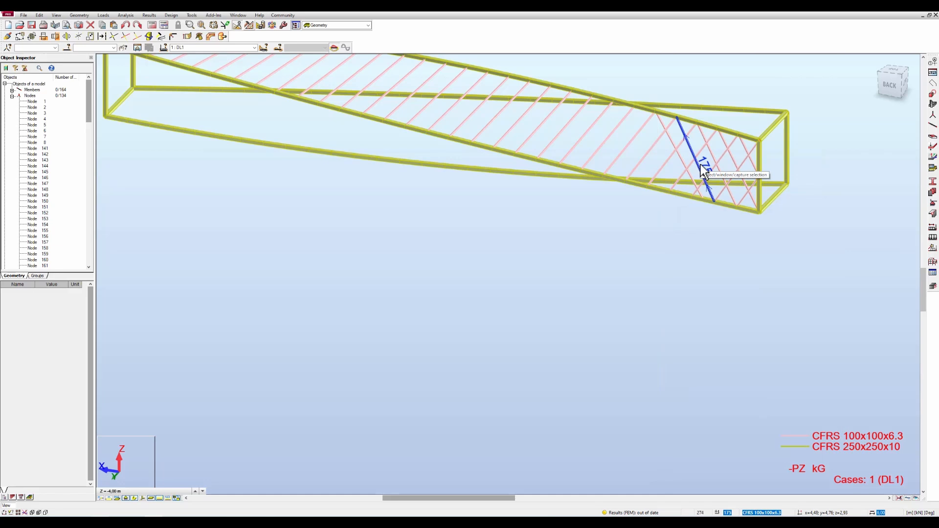
pyautogui.click(679, 161)
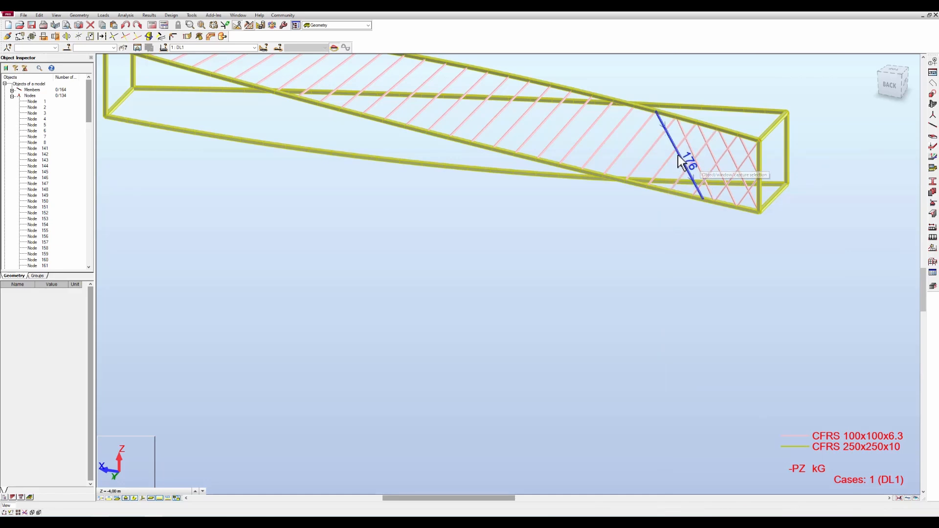
pyautogui.press('Delete')
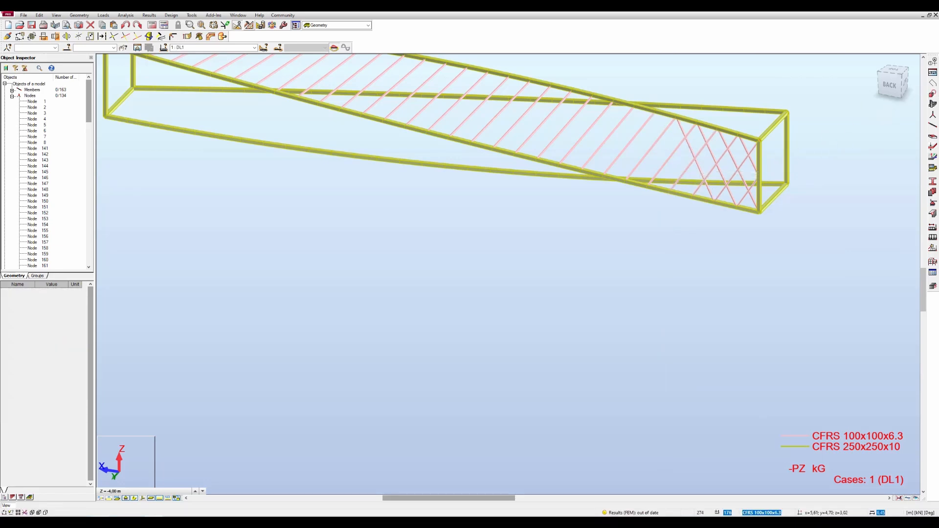
# Step: Add opposing beams from the side-arc nodes at x = 4.48, 5.98 and 7.48 to the top-arc nodes at x = 7.48, 8.98 and 10.47
pyautogui.click(933, 125)
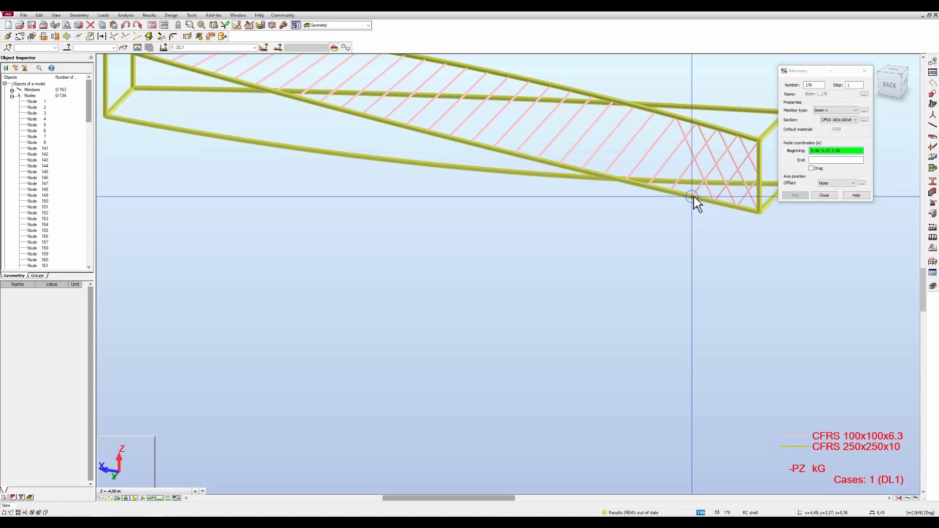
pyautogui.click(691, 196)
pyautogui.click(656, 118)
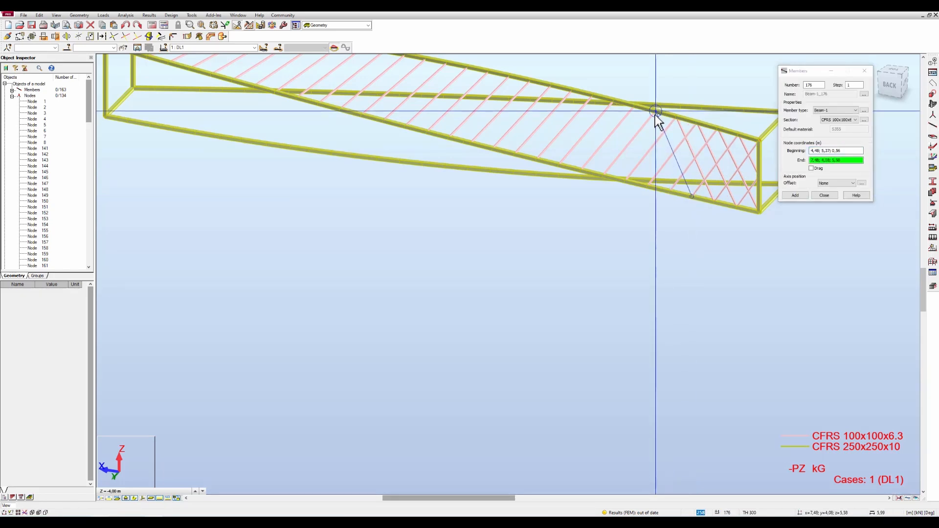
pyautogui.click(670, 192)
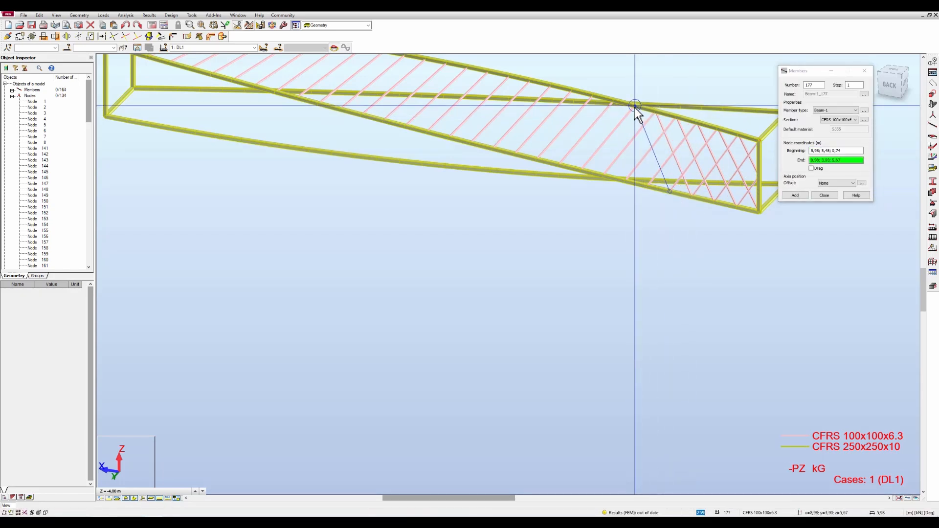
pyautogui.click(648, 189)
pyautogui.click(645, 186)
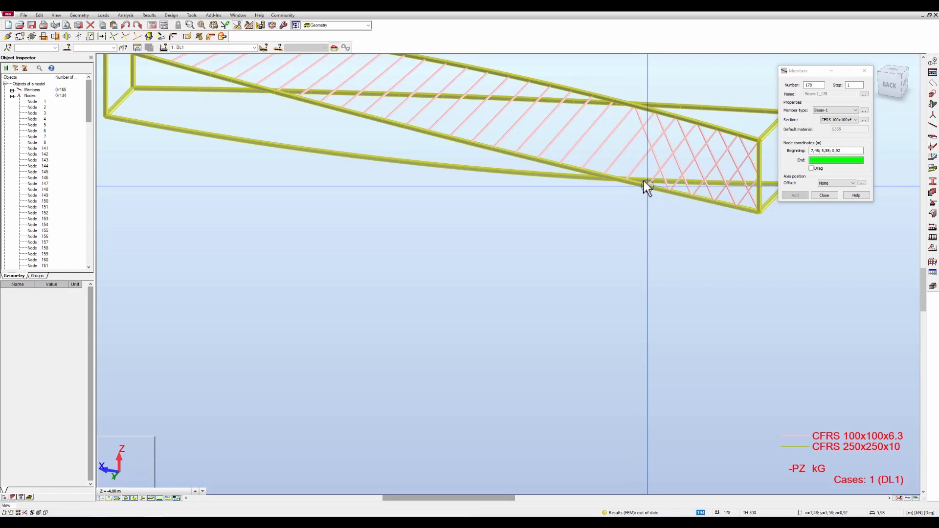
pyautogui.click(612, 106)
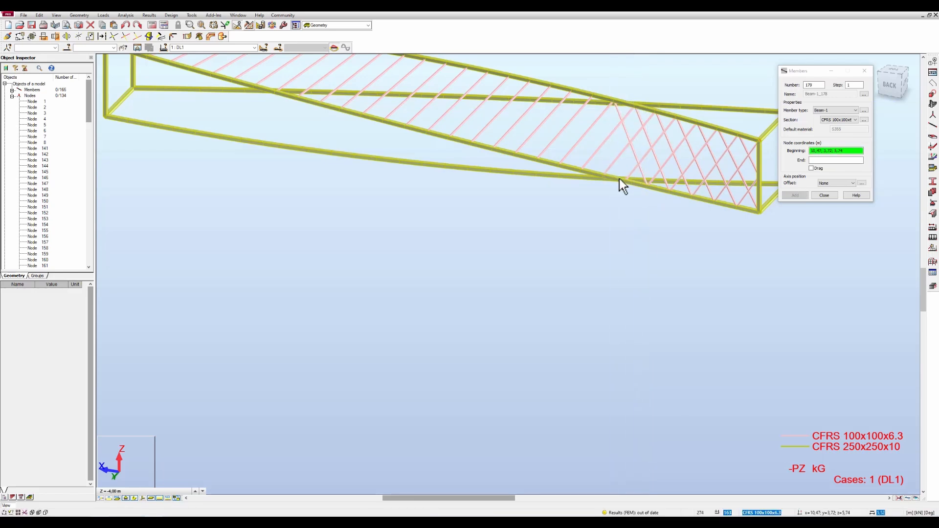
# Step: Add opposing beams from the side-arc nodes at x = 8.98, 10.47 and 11.97 to the top-arc nodes at x = 11.97, 13.47 and 14.97
pyautogui.click(625, 181)
pyautogui.click(593, 96)
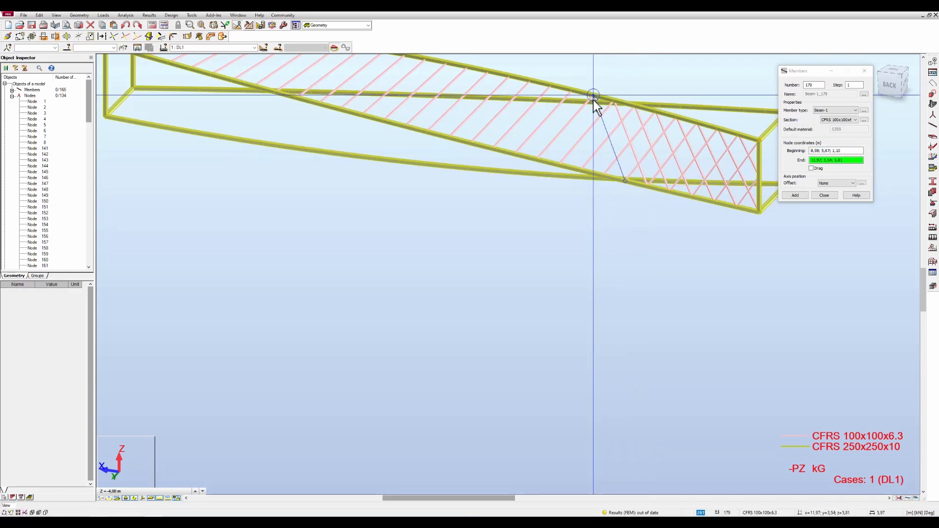
pyautogui.scroll(-5, 709, 327)
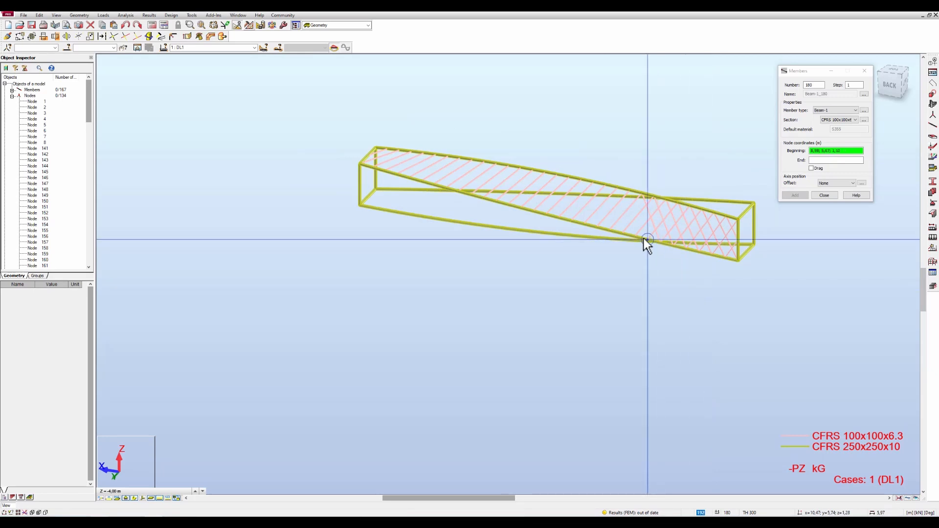
pyautogui.click(648, 239)
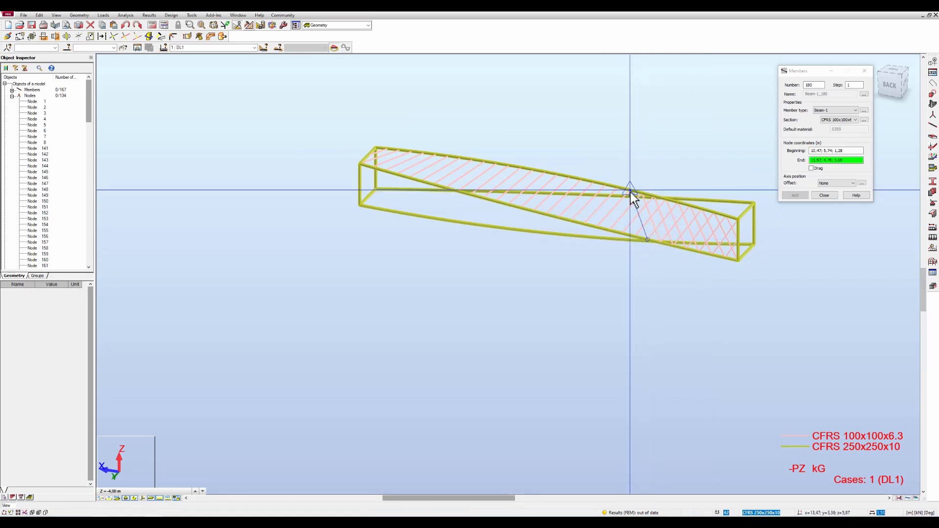
pyautogui.click(629, 192)
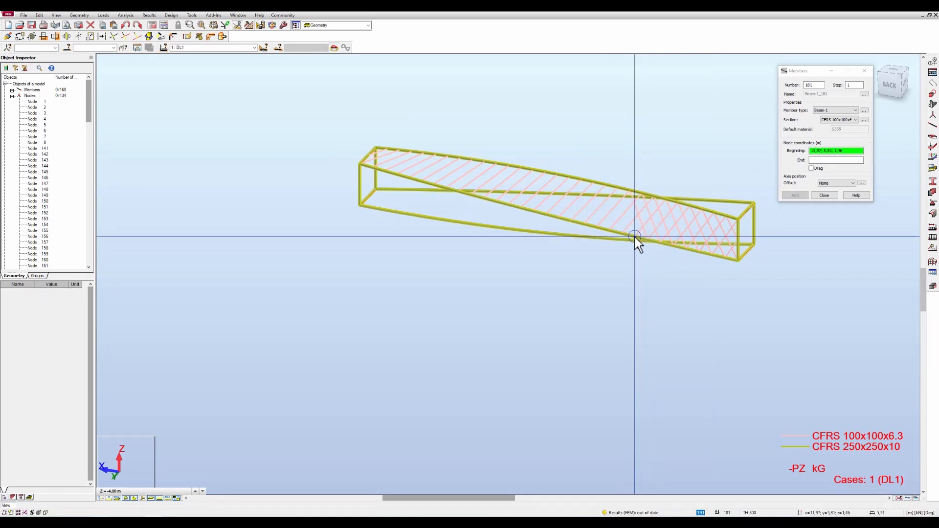
pyautogui.click(617, 189)
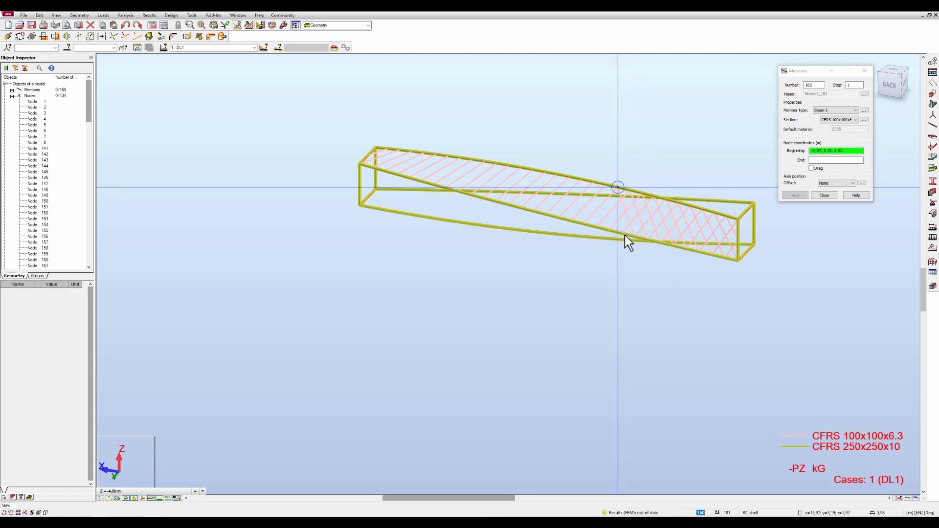
# Step: Add opposing beams from the side-arc nodes at x = 13.47, 14.97 and 16.47 to the top-arc nodes at x = 16.47, 17.98 and 19.48
pyautogui.click(624, 236)
pyautogui.click(609, 186)
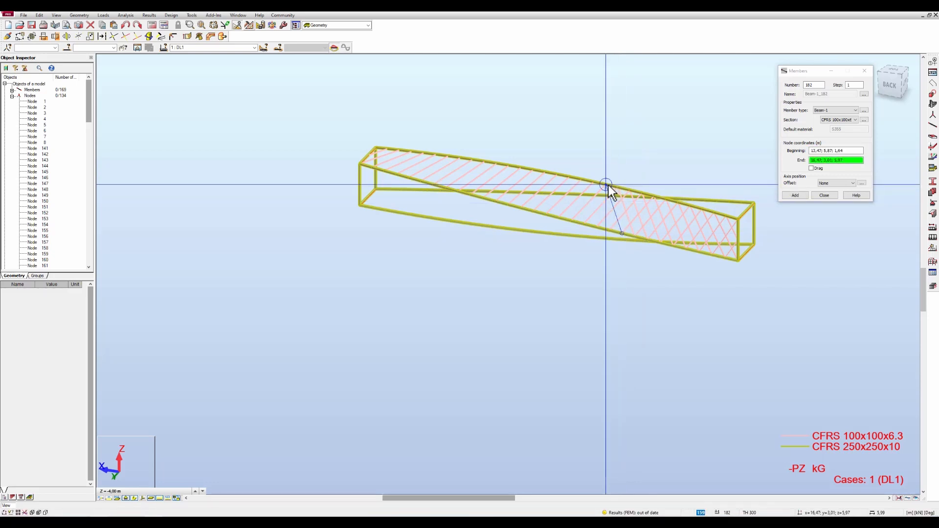
pyautogui.click(611, 231)
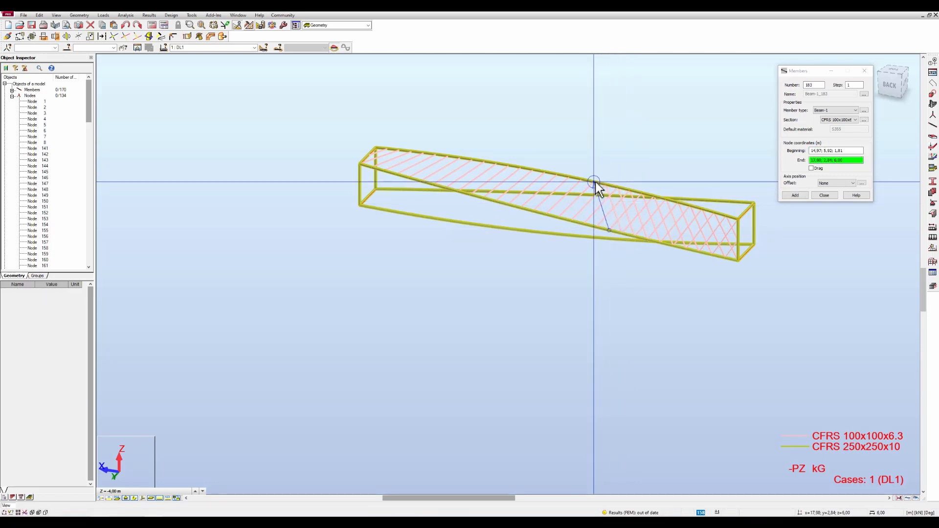
pyautogui.click(600, 228)
pyautogui.click(599, 227)
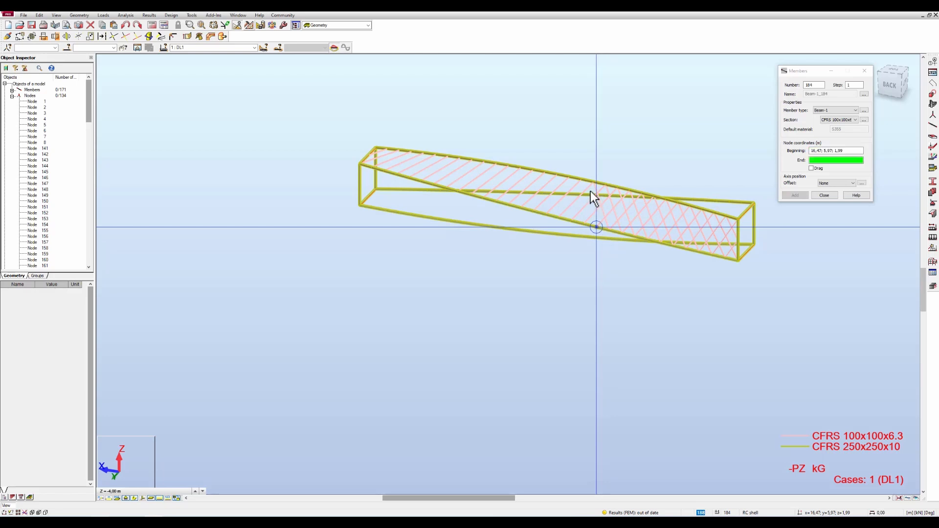
pyautogui.click(584, 180)
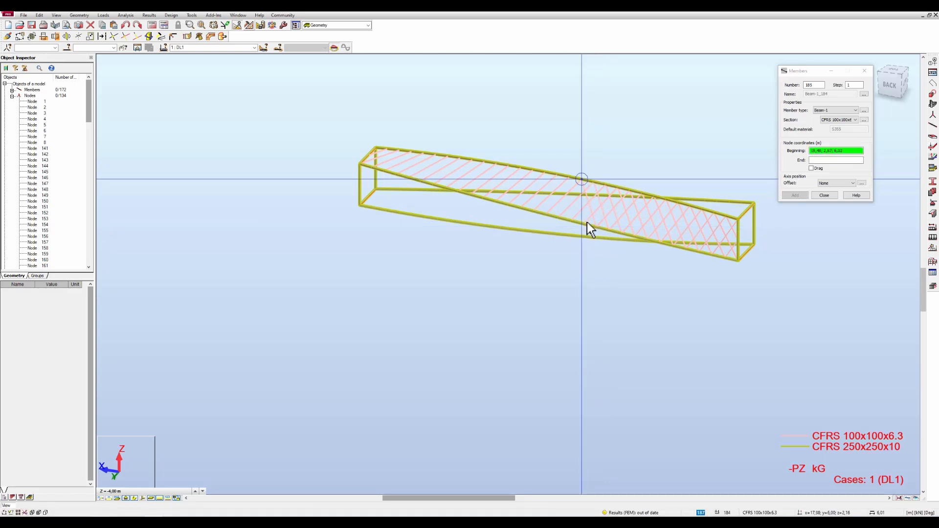
# Step: Add opposing beams from side-arc nodes at x = 17.98, 19.48, 20.98 and 22.48 to top-arc nodes at x = 20.98, 22.48, 23.98 and 25.49
pyautogui.click(585, 224)
pyautogui.click(569, 177)
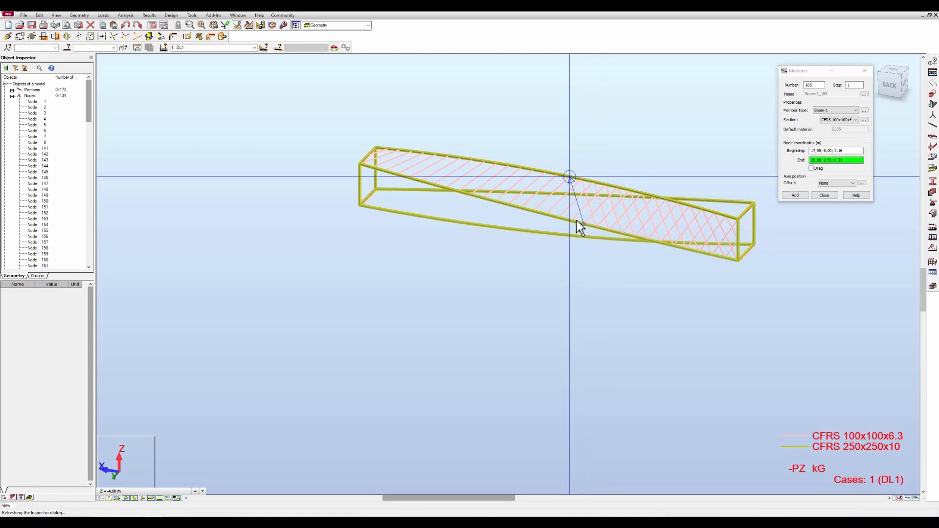
pyautogui.click(559, 179)
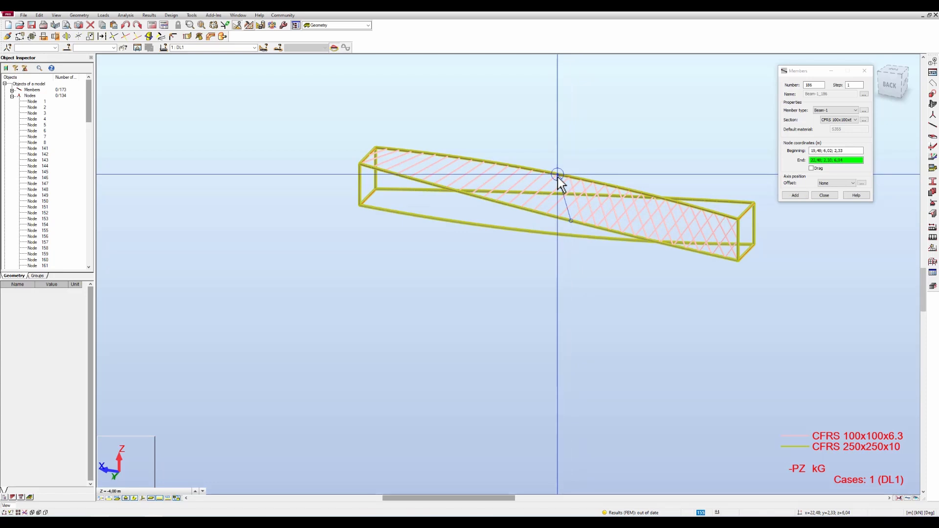
pyautogui.click(559, 220)
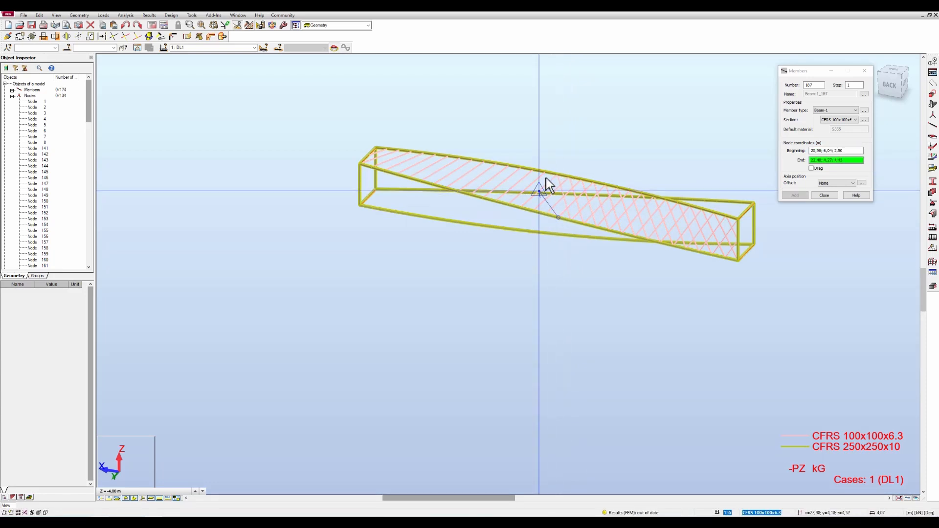
pyautogui.click(545, 172)
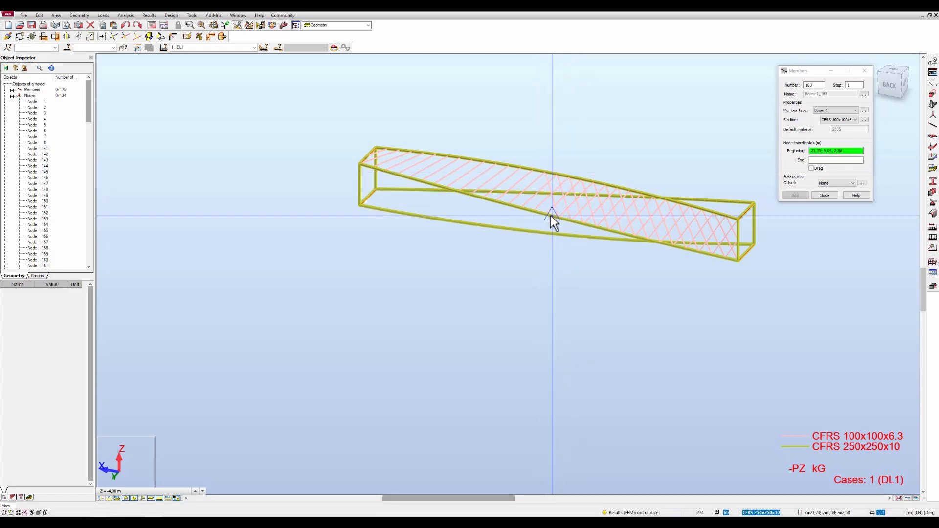
pyautogui.click(545, 214)
pyautogui.click(533, 170)
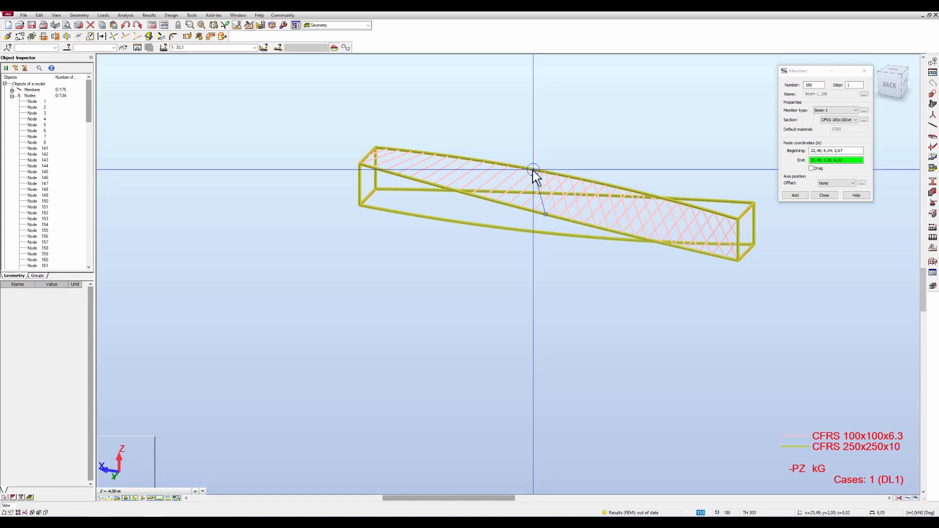
# Step: Add opposing beams from side-arc nodes at x = 23.98, 25.49, 26.99 and 28.49 to top-arc nodes at x = 26.99, 28.49, 29.99 and 31.50
pyautogui.click(535, 210)
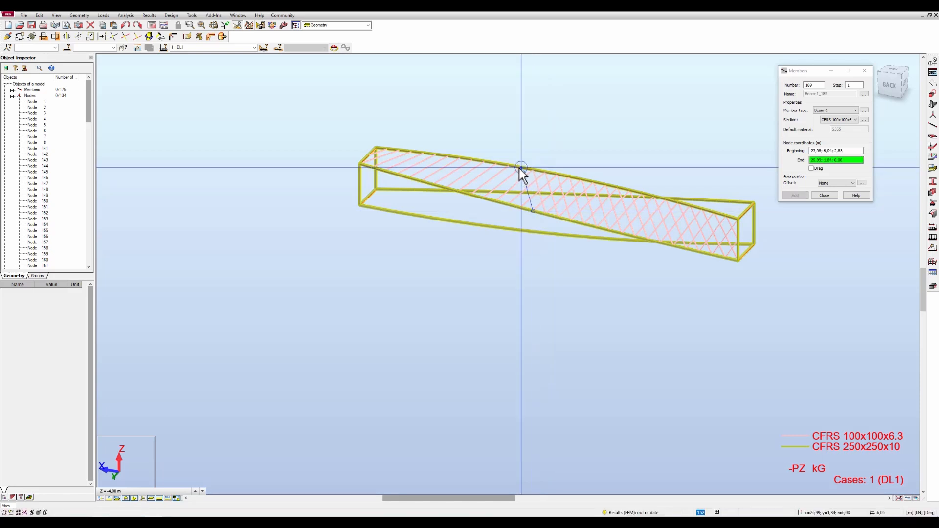
pyautogui.click(521, 207)
pyautogui.click(521, 207)
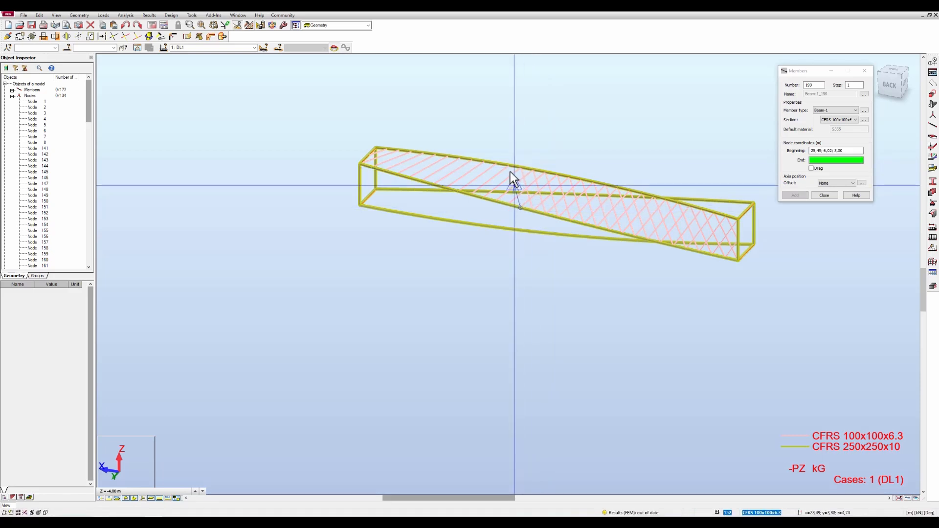
pyautogui.click(509, 166)
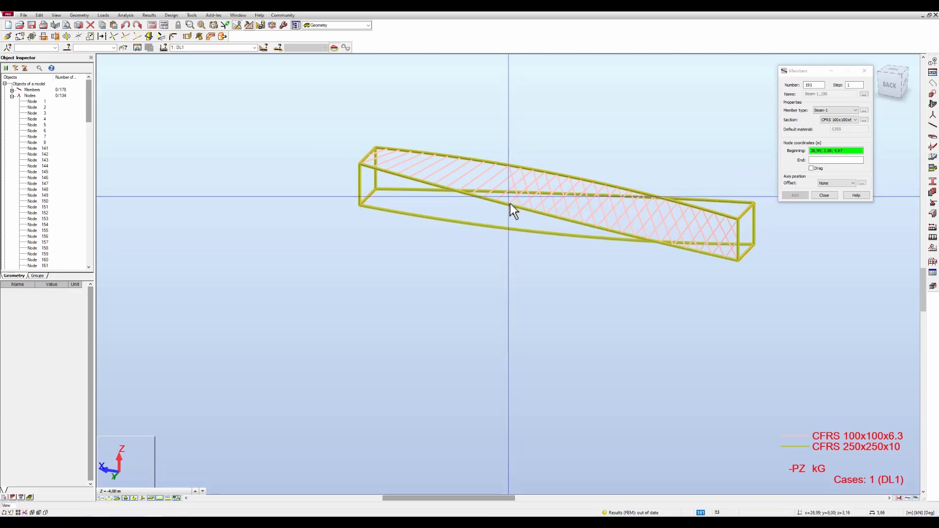
pyautogui.click(510, 204)
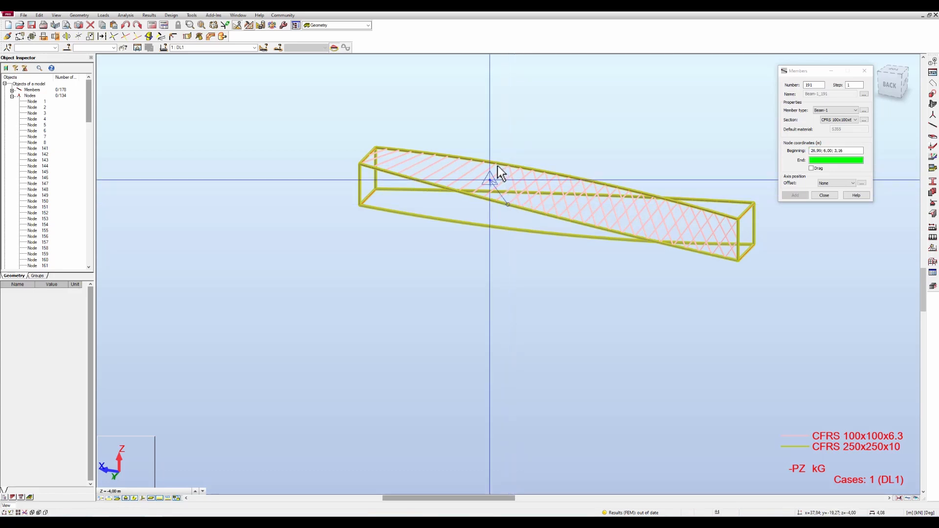
pyautogui.click(493, 198)
pyautogui.click(496, 201)
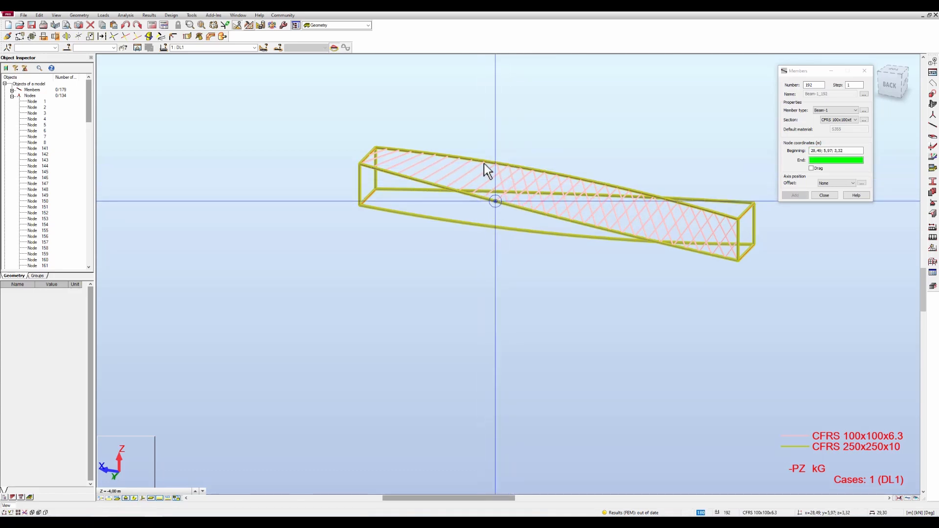
pyautogui.click(485, 161)
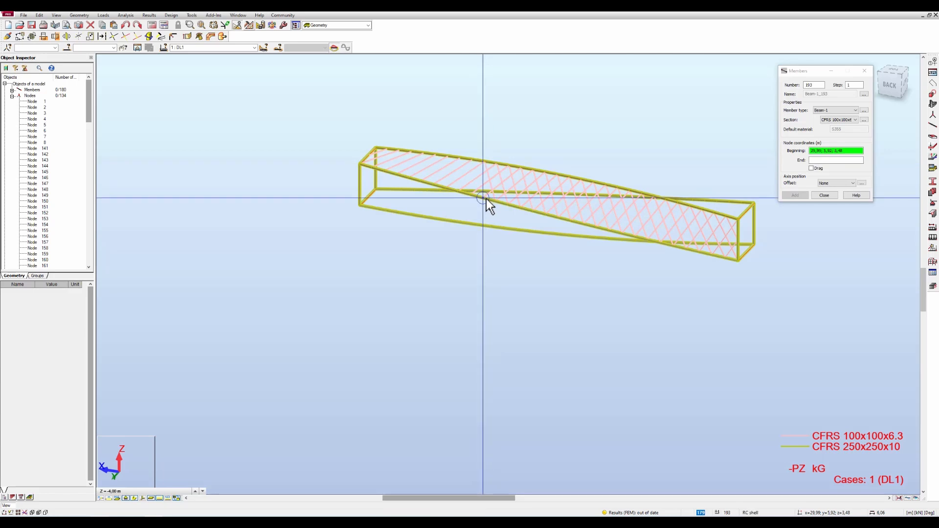
# Step: Add opposing beams from the side-arc nodes at x = 29.99, 31.50 and 33.00 to the top-arc nodes at x = 33.00, 34.50 and 36.00
pyautogui.click(485, 198)
pyautogui.click(477, 189)
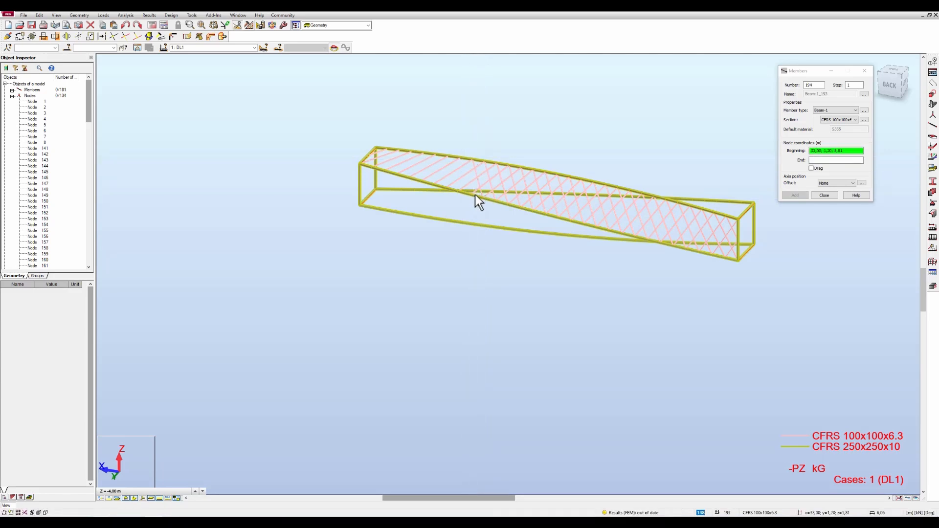
pyautogui.click(471, 193)
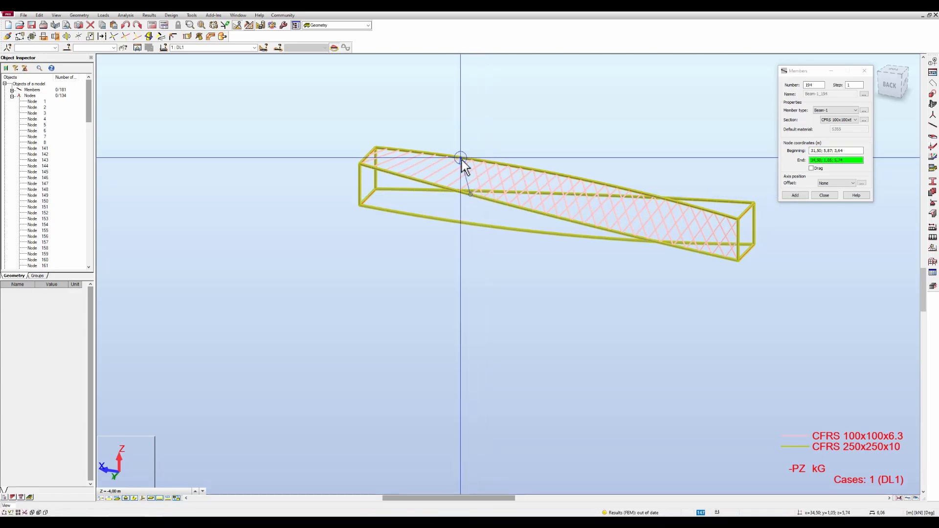
pyautogui.click(459, 192)
pyautogui.click(459, 190)
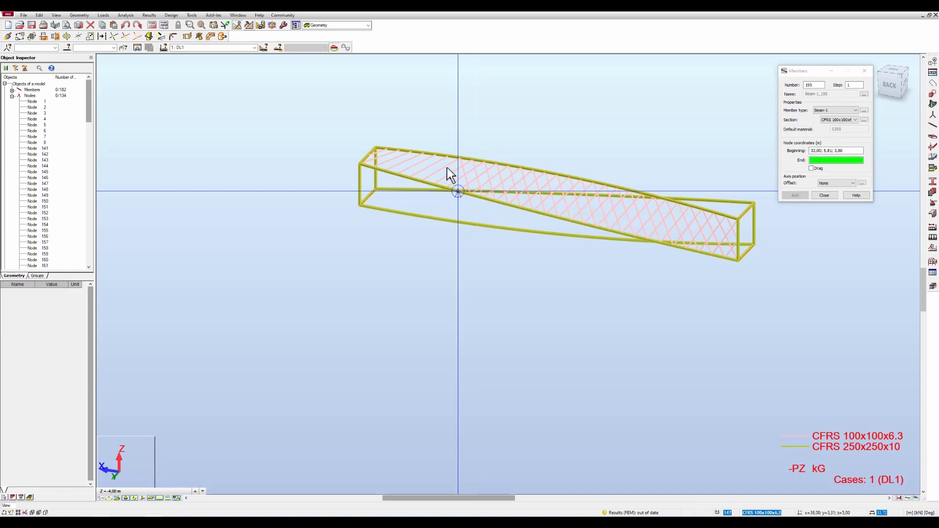
pyautogui.click(449, 160)
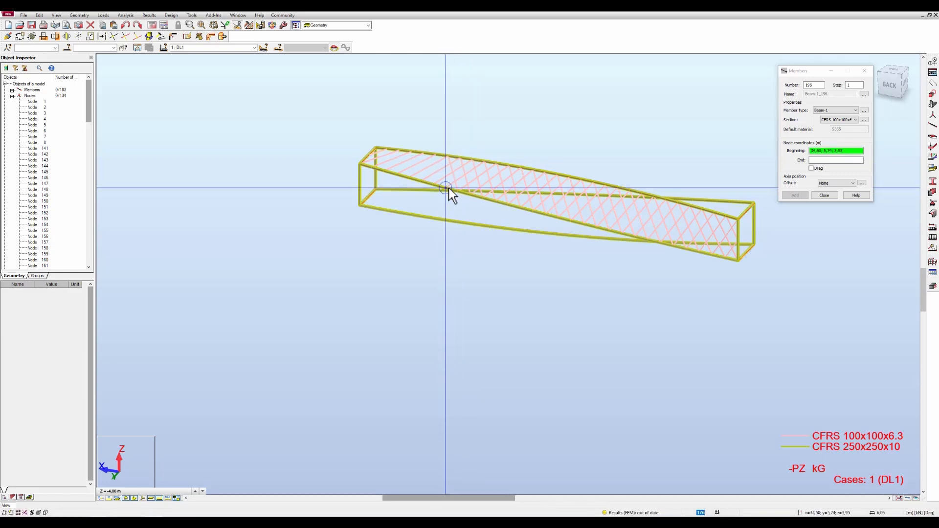
# Step: Add opposing beams from the side-arc nodes at x = 34.50, 36.00 and 37.50 to the top-arc nodes at x = 37.50, 39.00 and 40.50
pyautogui.click(446, 186)
pyautogui.click(436, 156)
pyautogui.click(435, 156)
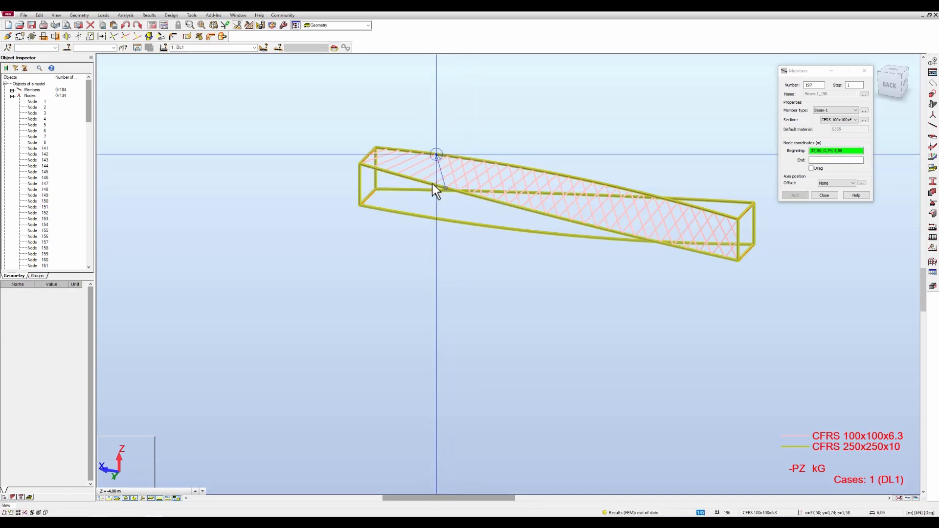
pyautogui.click(435, 183)
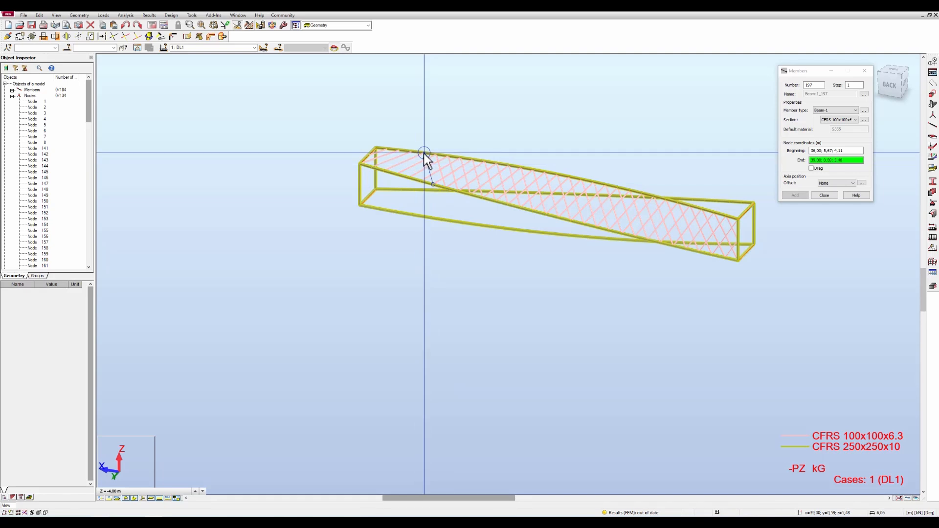
pyautogui.click(424, 181)
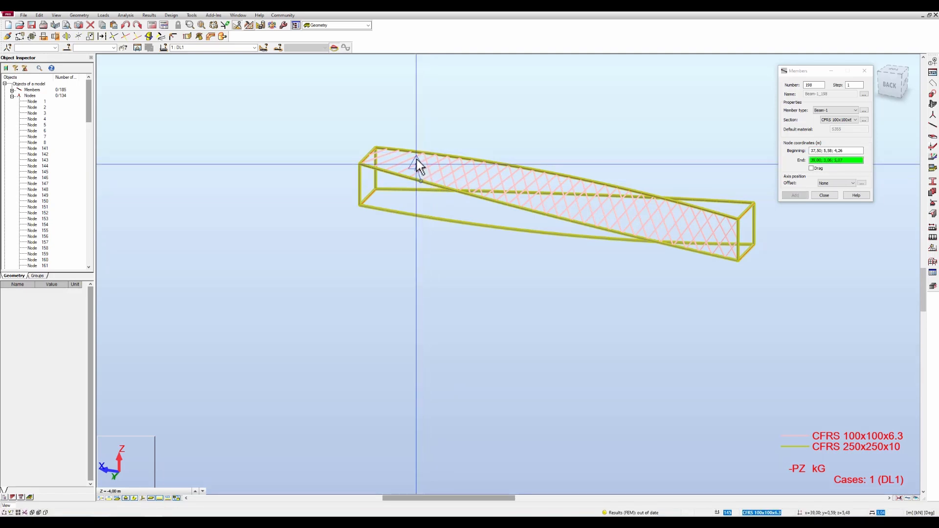
pyautogui.click(422, 168)
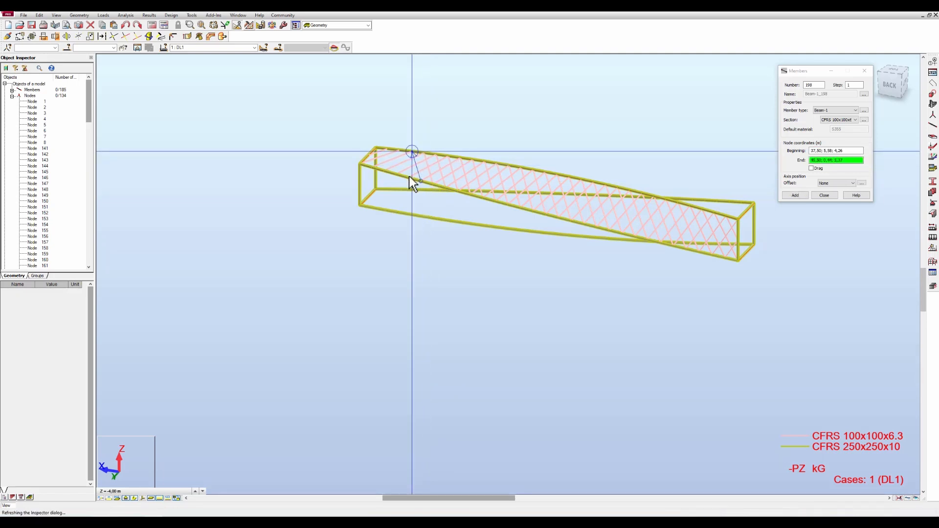
# Step: Add opposing beams from the side-arc nodes at x = 39.00 and 40.50 to the top-arc nodes at x = 42.00 and 43.50
pyautogui.click(399, 150)
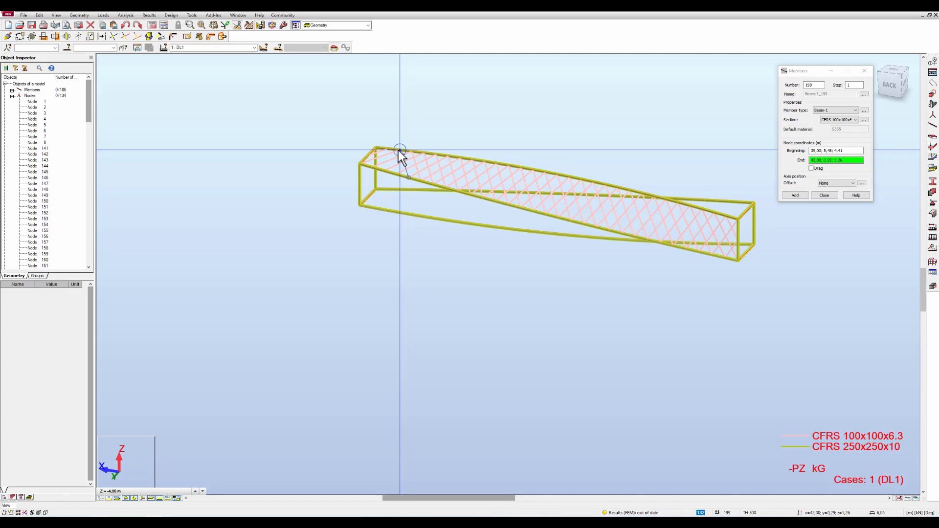
pyautogui.click(398, 173)
pyautogui.click(387, 148)
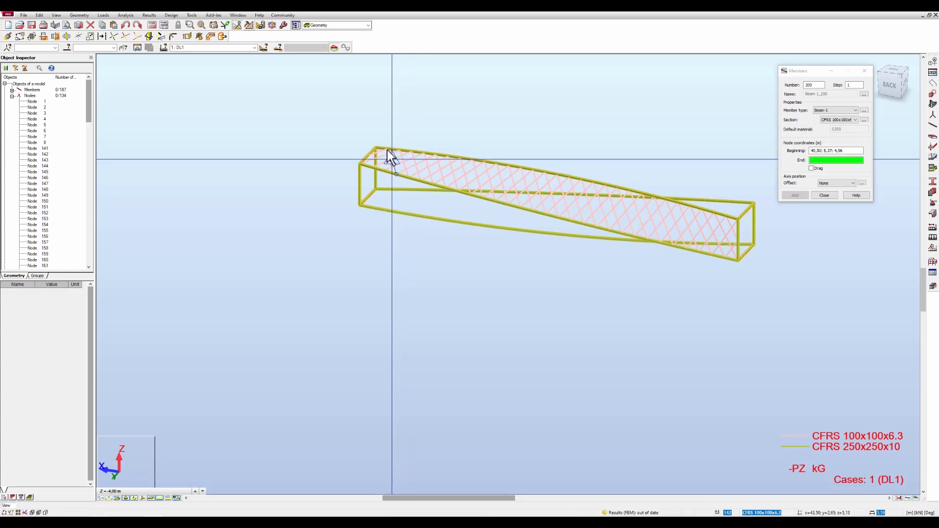
# Step: Add the last opposing beams from the side-arc nodes at x = 42.00 and 43.50 to (45, 0, 5) and (45, 2.50, 5), and finish adding members
pyautogui.click(386, 169)
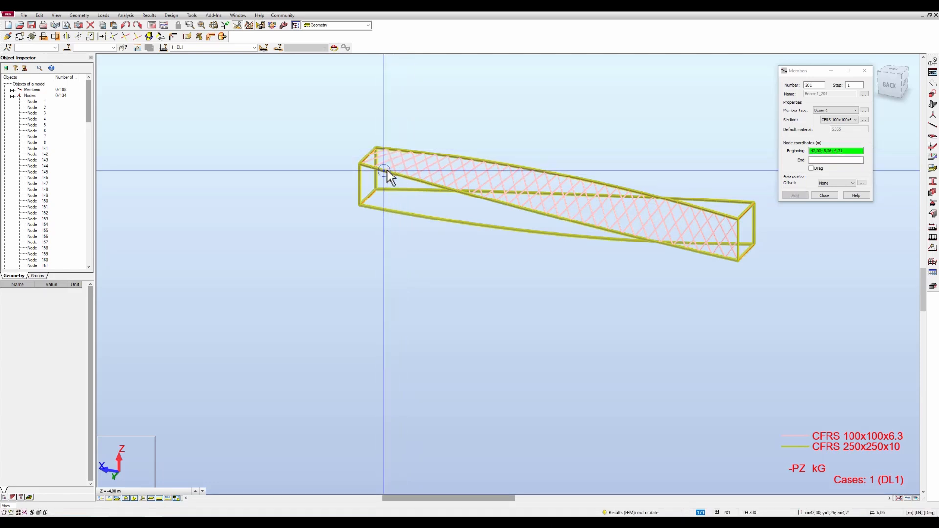
pyautogui.click(380, 151)
pyautogui.click(377, 165)
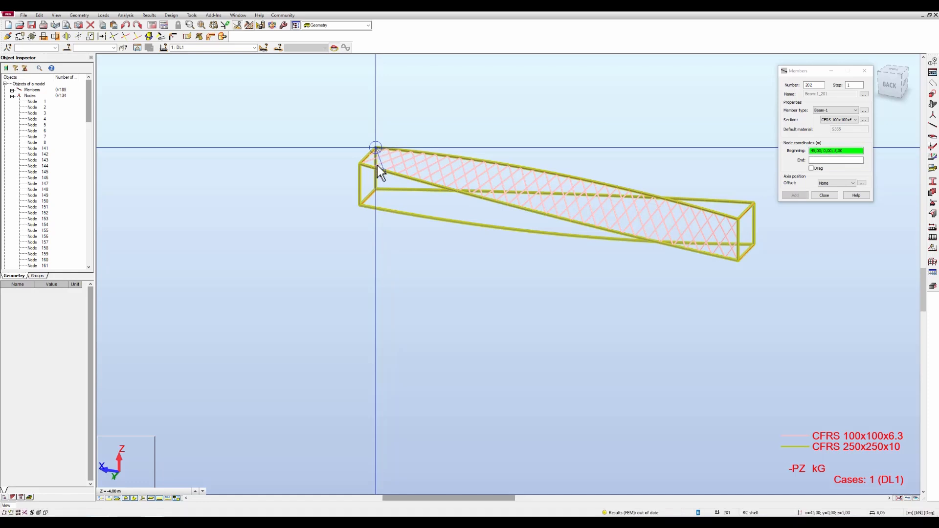
pyautogui.click(369, 153)
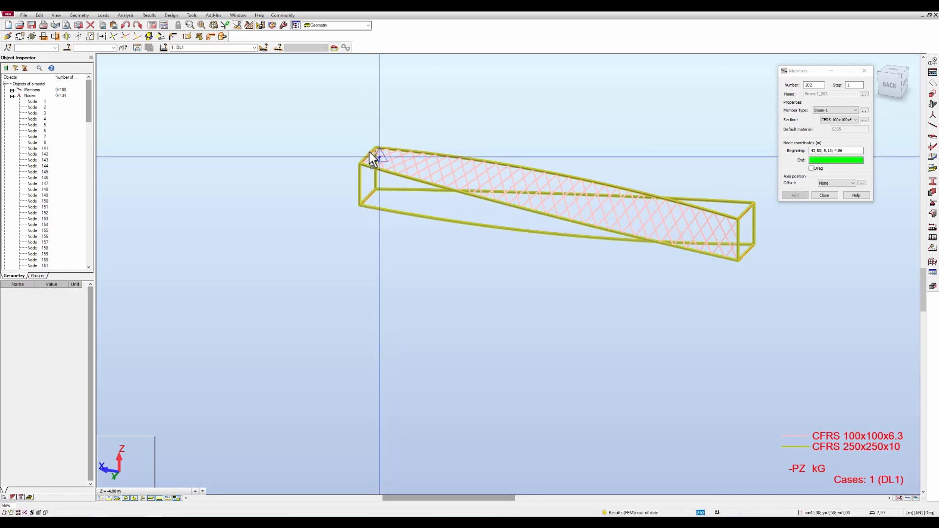
pyautogui.click(795, 195)
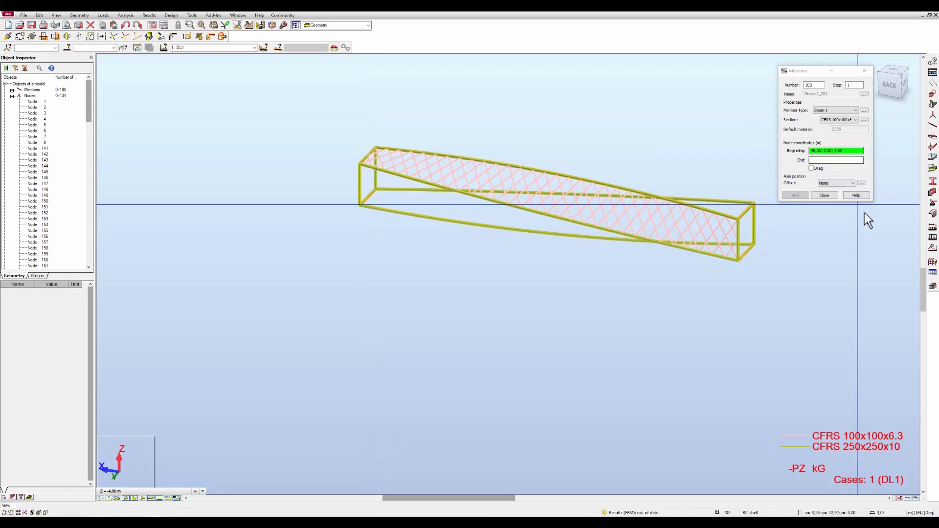
pyautogui.click(836, 200)
pyautogui.scroll(2, 804, 226)
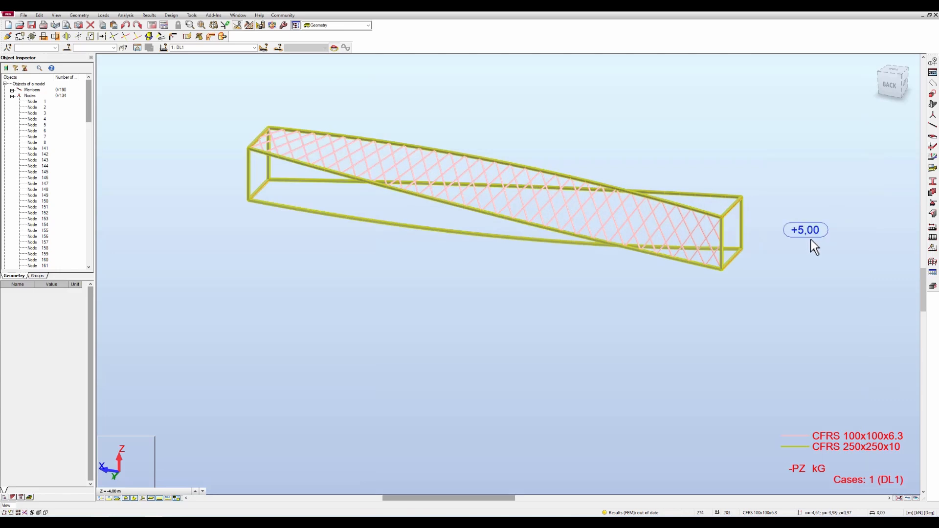
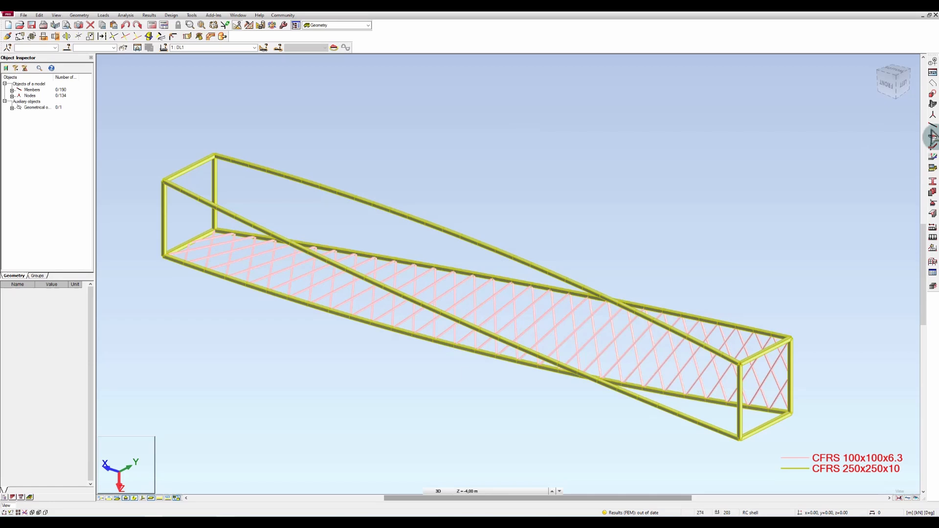
# Step: Add CFRS 100x100x6.3 simple members from the negative-y side arc's first two nodes to the midpoint and z = 0 corner of the x = 0, y = 0 post
pyautogui.click(932, 126)
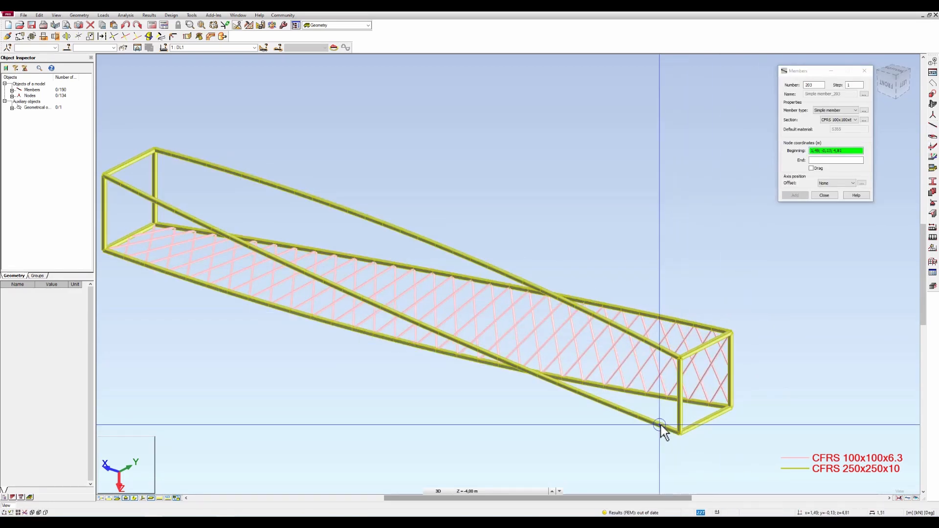
pyautogui.click(679, 395)
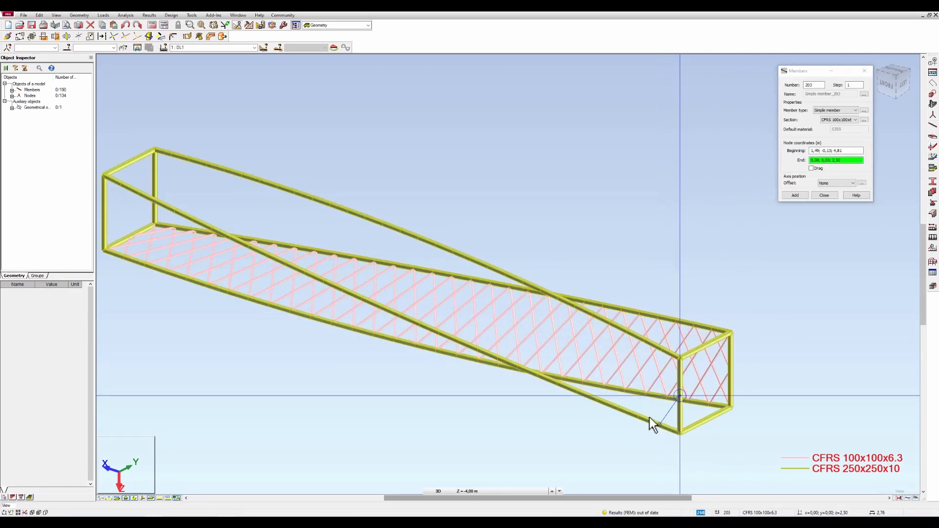
pyautogui.click(680, 359)
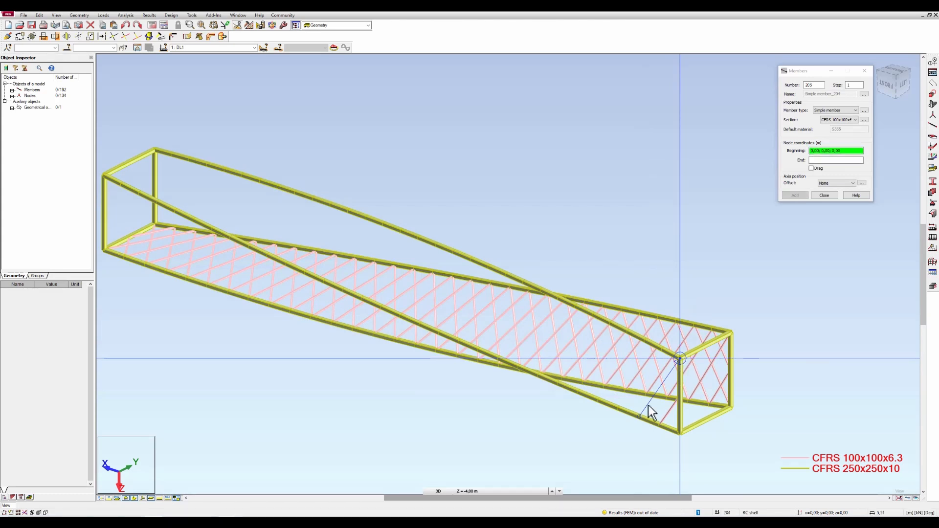
# Step: Add beams from the four consecutive side-arc nodes ending at x = 8.98 to the four bottom-arc nodes starting at x = 1.49
pyautogui.click(665, 351)
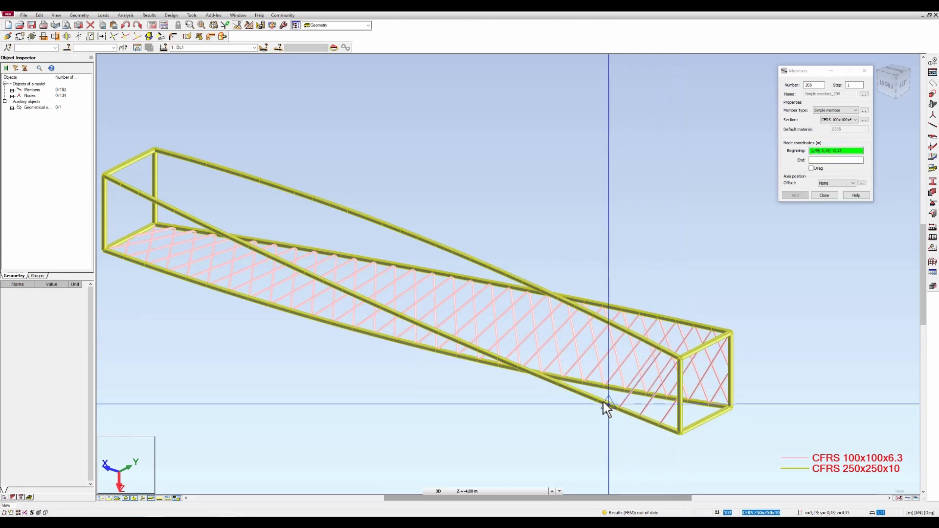
pyautogui.click(579, 392)
pyautogui.click(630, 337)
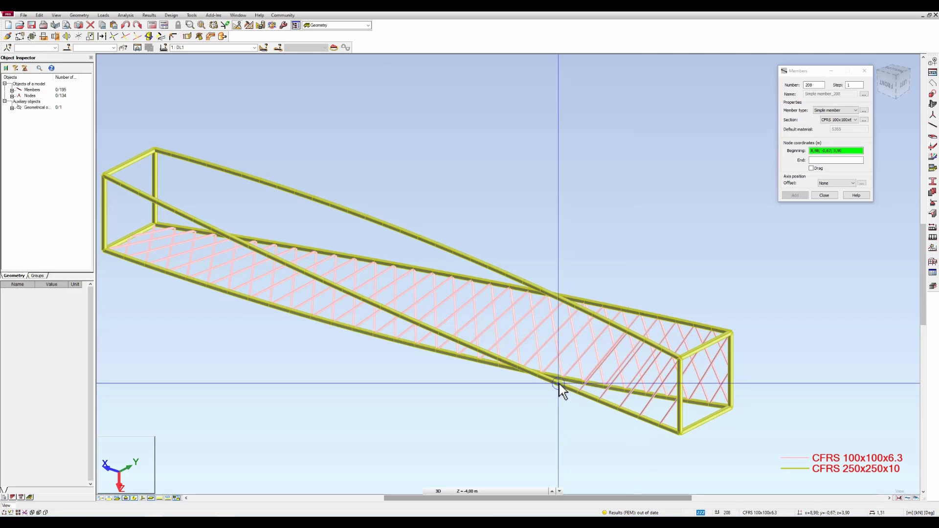
pyautogui.click(559, 383)
pyautogui.click(614, 329)
# Step: Add beams from the side-arc nodes at x = 10.47, 11.97 and 13.47 to the bottom-arc nodes at x = 7.48, 8.98 and 10.47
pyautogui.click(539, 374)
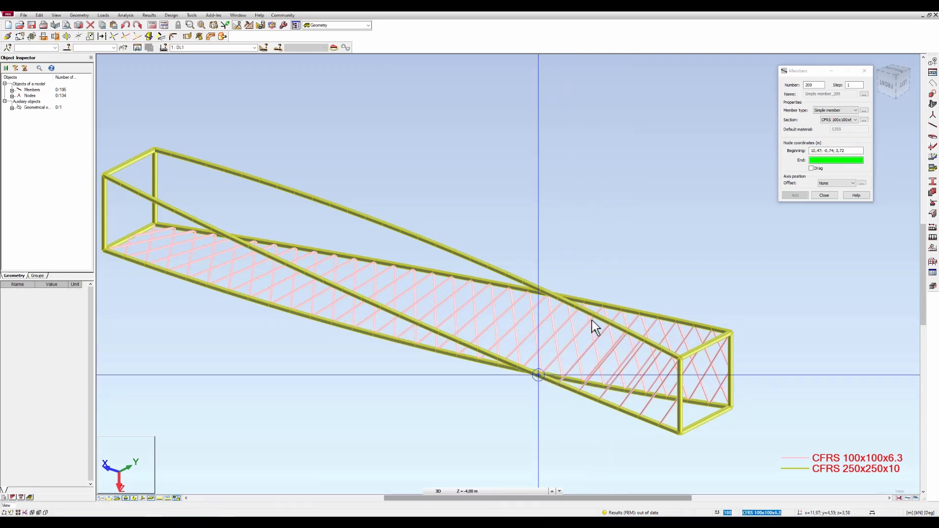
pyautogui.click(593, 314)
pyautogui.click(520, 367)
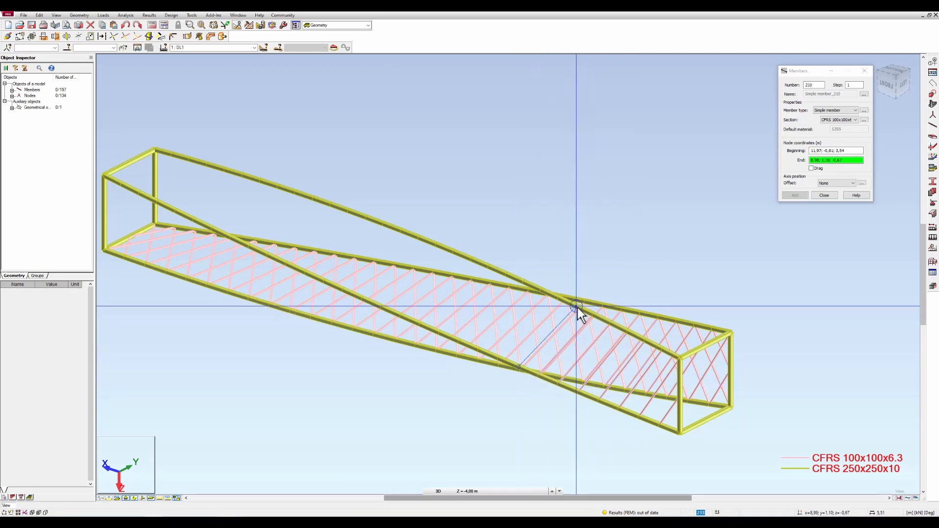
pyautogui.click(576, 308)
pyautogui.click(518, 367)
pyautogui.click(498, 358)
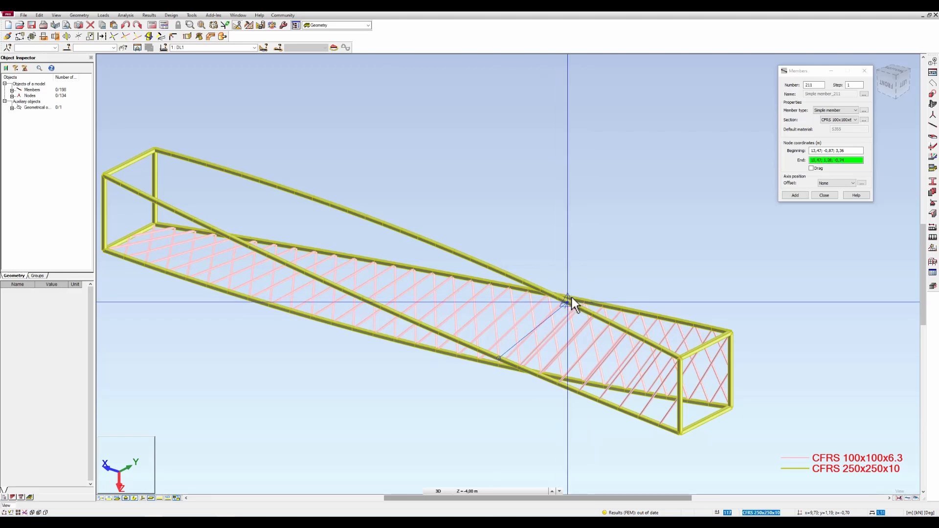
pyautogui.scroll(3, 557, 300)
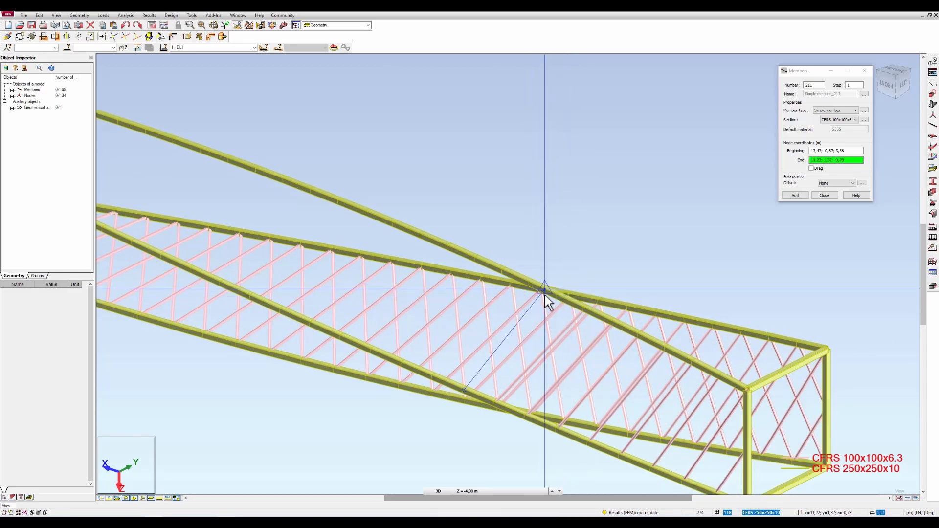
pyautogui.click(557, 296)
# Step: Add beams from three consecutive side-arc nodes starting at x = 14.97 to the three bottom-arc nodes starting at x = 11.97
pyautogui.scroll(-3, 633, 235)
pyautogui.keyDown('shift'); pyautogui.moveTo(634, 235); pyautogui.dragTo(641, 266, button='middle'); pyautogui.keyUp('shift')
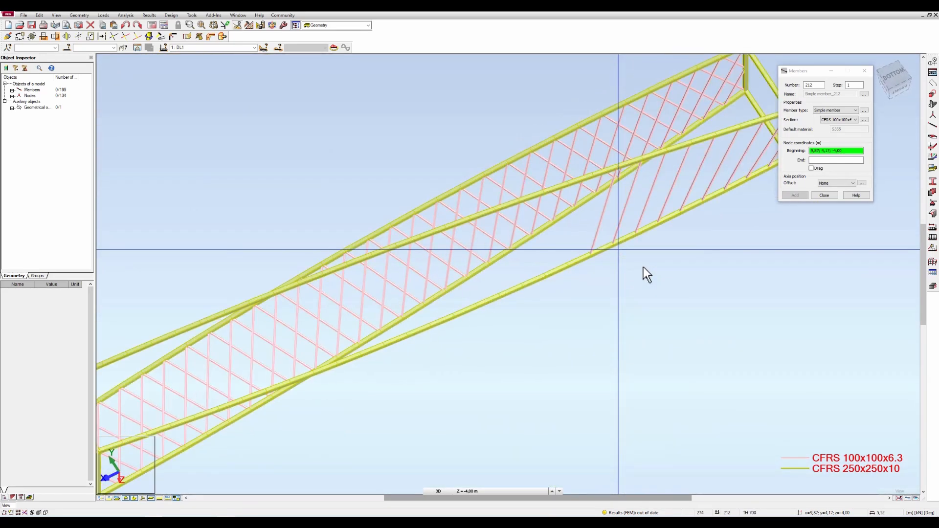
pyautogui.click(570, 268)
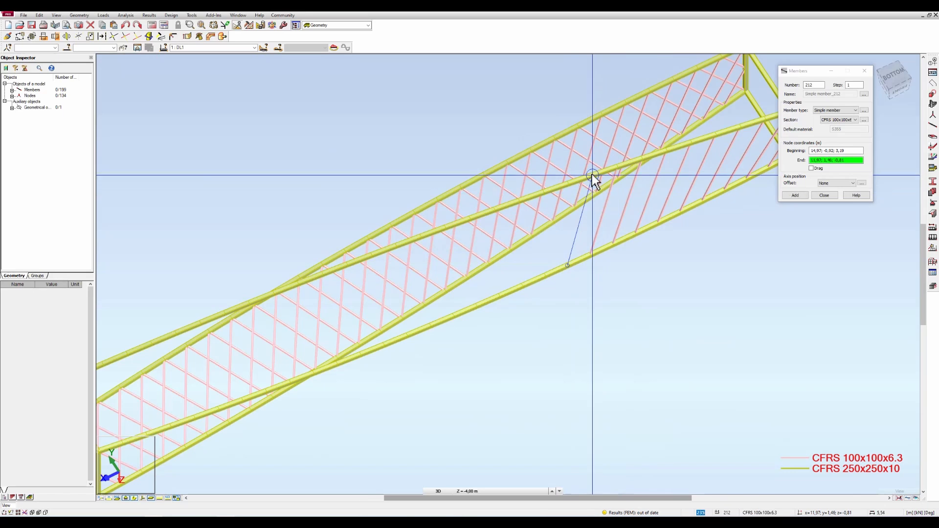
pyautogui.click(591, 174)
pyautogui.click(546, 276)
pyautogui.click(565, 193)
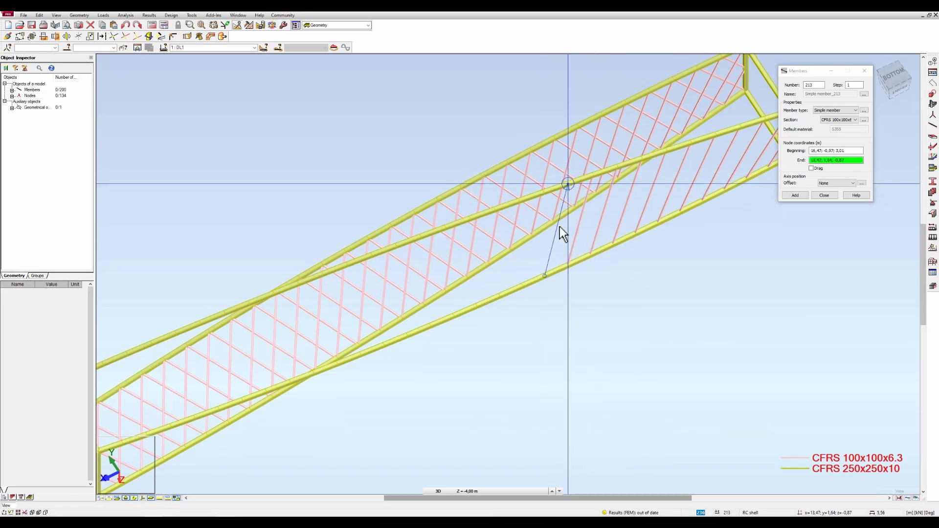
pyautogui.click(521, 286)
pyautogui.click(547, 192)
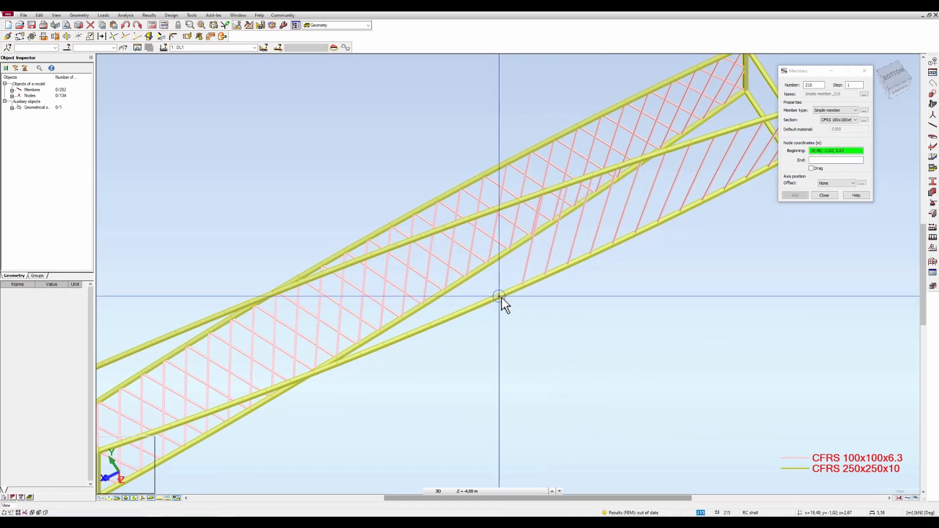
# Step: Add beams from the side-arc nodes at x = 19.48, 20.98 and 22.48 to the three bottom-arc nodes starting at x = 16.47
pyautogui.click(499, 296)
pyautogui.click(520, 203)
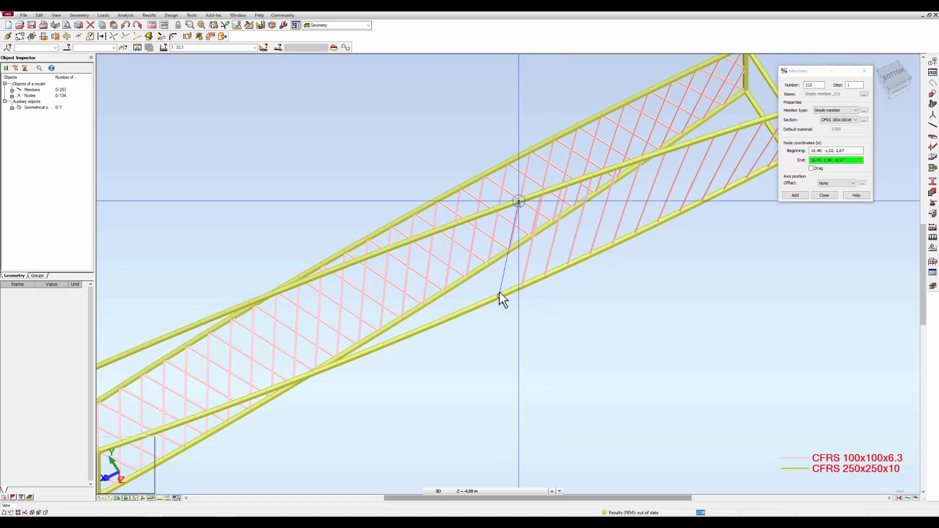
pyautogui.click(477, 305)
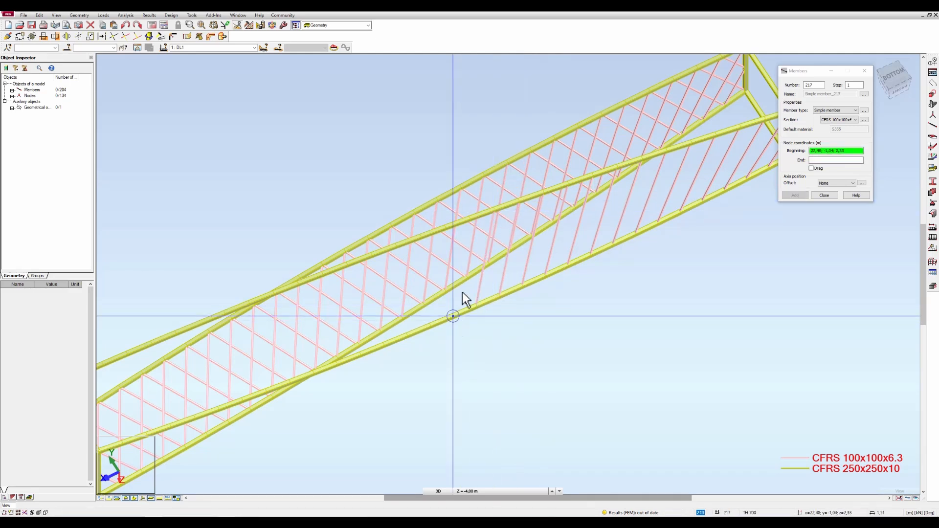
pyautogui.click(471, 219)
# Step: Add beams from the side-arc nodes at x = 23.98, 25.49 and 26.99 to the bottom-arc nodes at x = 20.98, 22.48 and 23.98
pyautogui.click(430, 326)
pyautogui.click(430, 325)
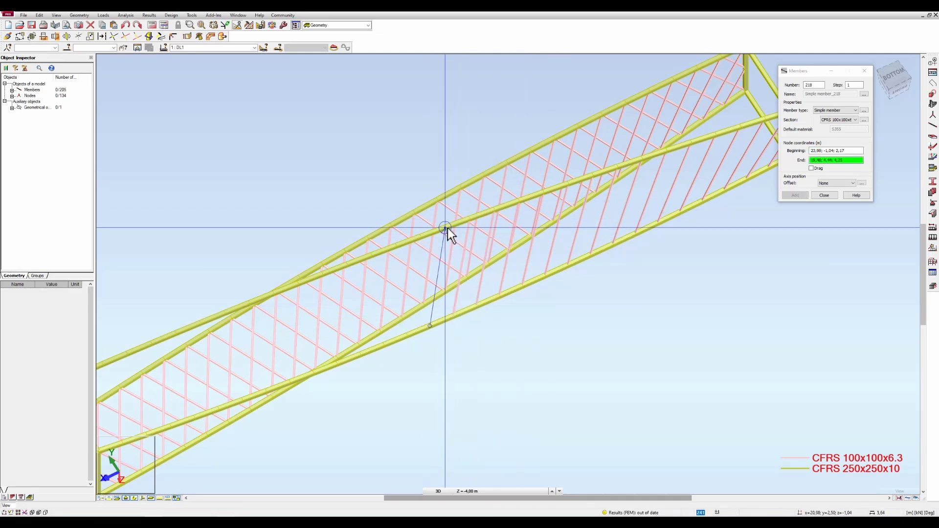
pyautogui.click(445, 228)
pyautogui.click(407, 336)
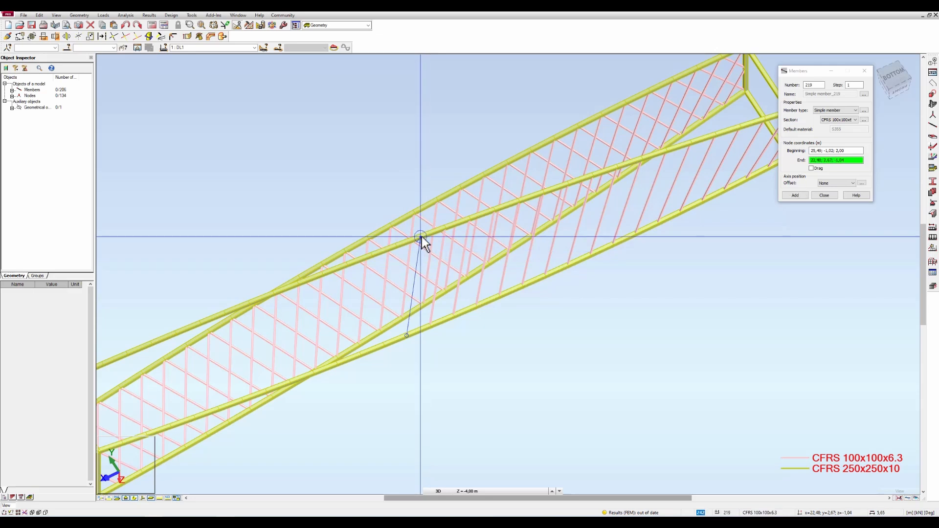
pyautogui.click(419, 241)
pyautogui.click(383, 345)
pyautogui.click(397, 246)
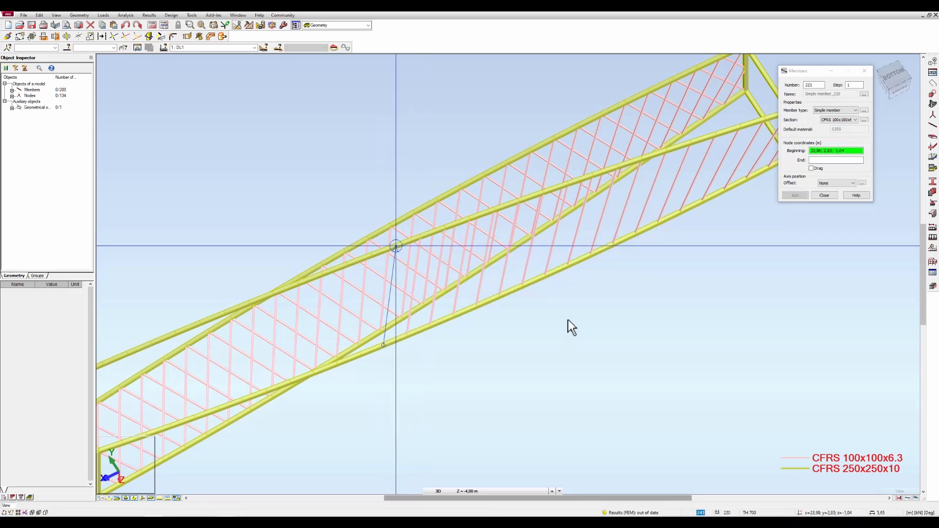
# Step: Add beams from the side-arc nodes at x = 28.49, 29.99, 31.50 and 33.00 to the bottom-arc nodes at x = 25.49, 26.99, 28.49 and 29.99
pyautogui.scroll(-2, 568, 319)
pyautogui.scroll(1, 435, 349)
pyautogui.click(423, 344)
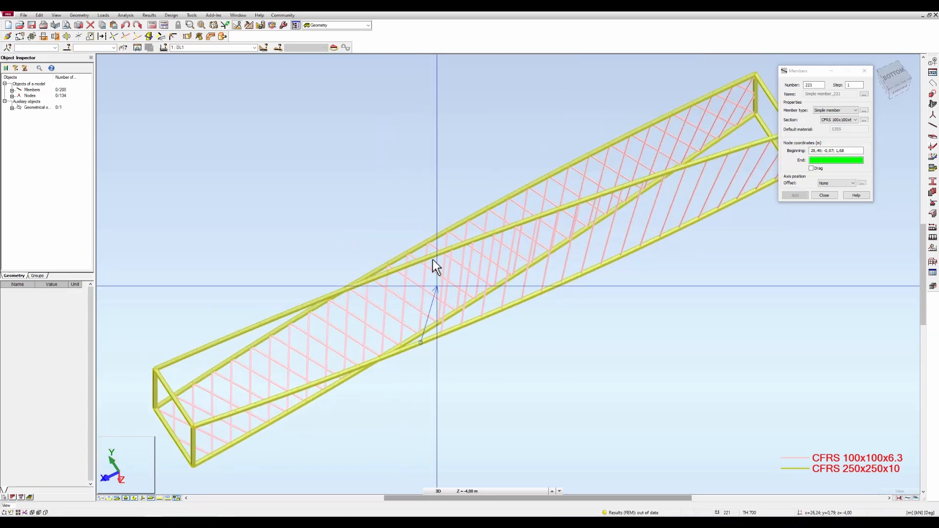
pyautogui.click(430, 263)
pyautogui.keyDown('shift'); pyautogui.moveTo(564, 362); pyautogui.dragTo(564, 375, button='middle'); pyautogui.keyUp('shift')
pyautogui.click(398, 365)
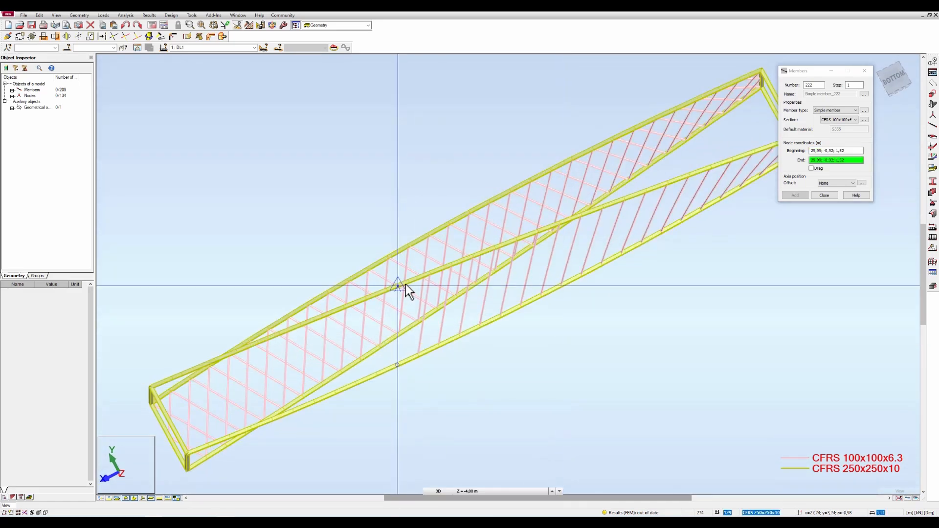
pyautogui.click(376, 375)
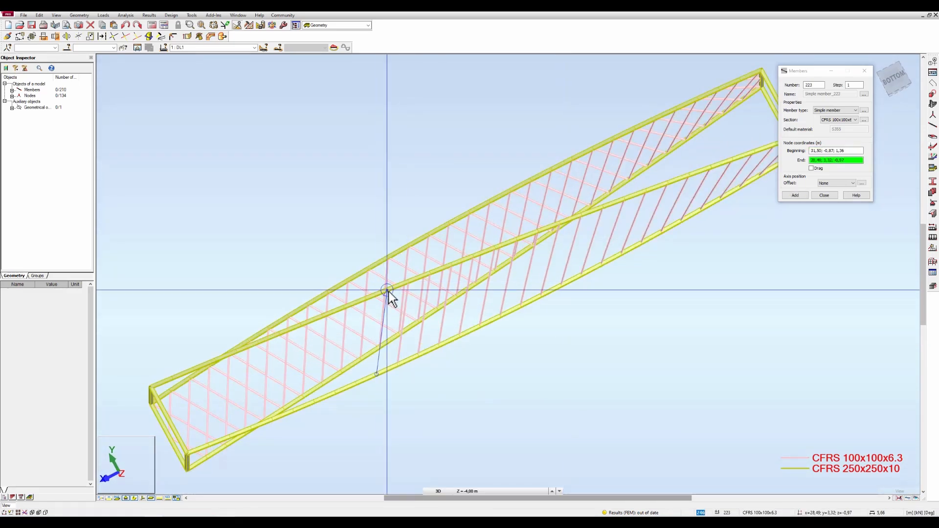
pyautogui.click(355, 384)
pyautogui.click(366, 299)
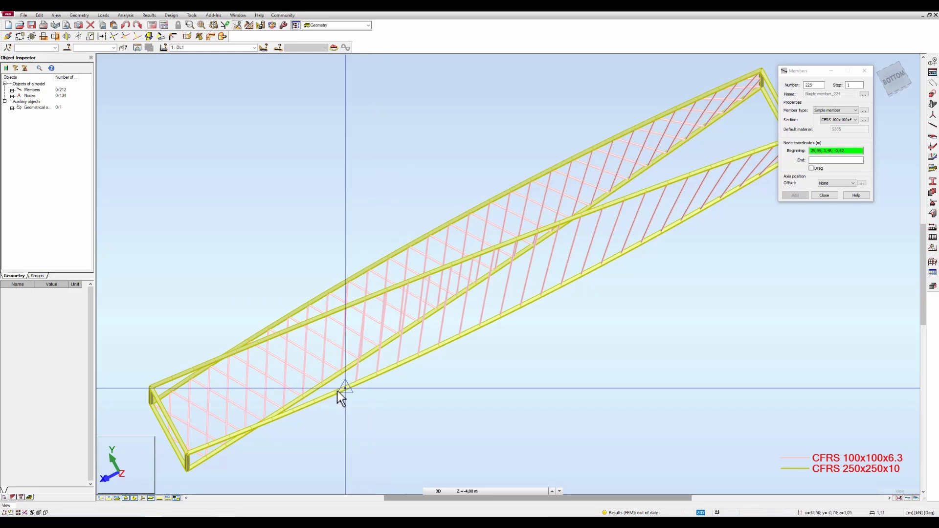
# Step: Add beams from the side-arc nodes at x = 34.50, 36.00, 37.50 and 39.00 to the bottom-arc nodes at x = 31.50, 33.00, 34.50 and 36.00
pyautogui.click(344, 307)
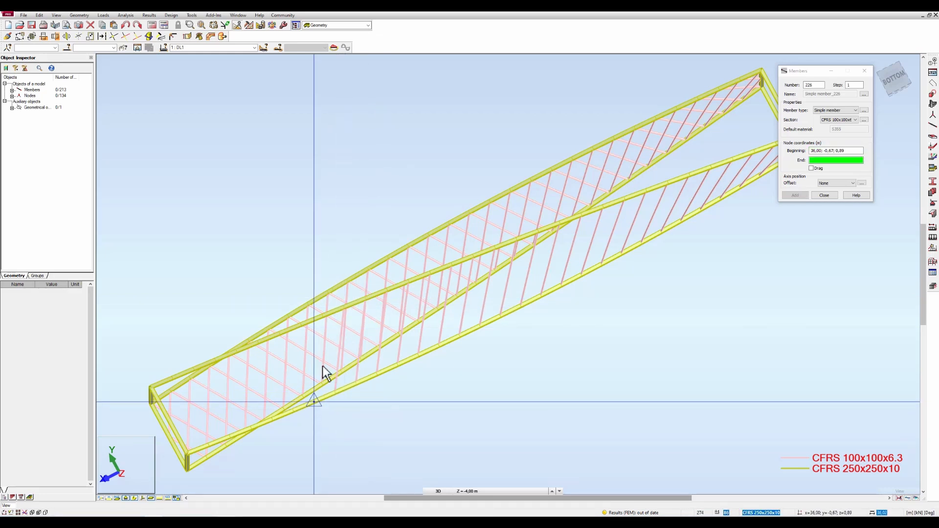
pyautogui.click(294, 410)
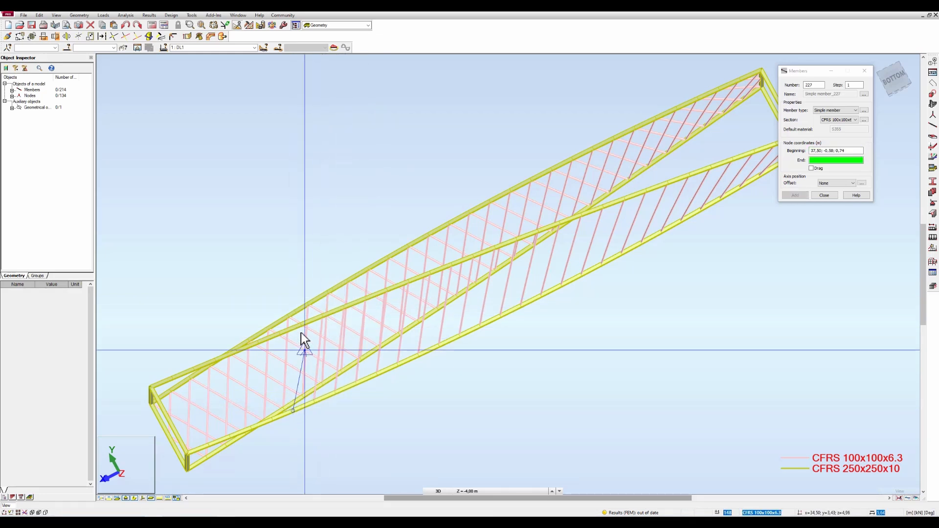
pyautogui.click(272, 419)
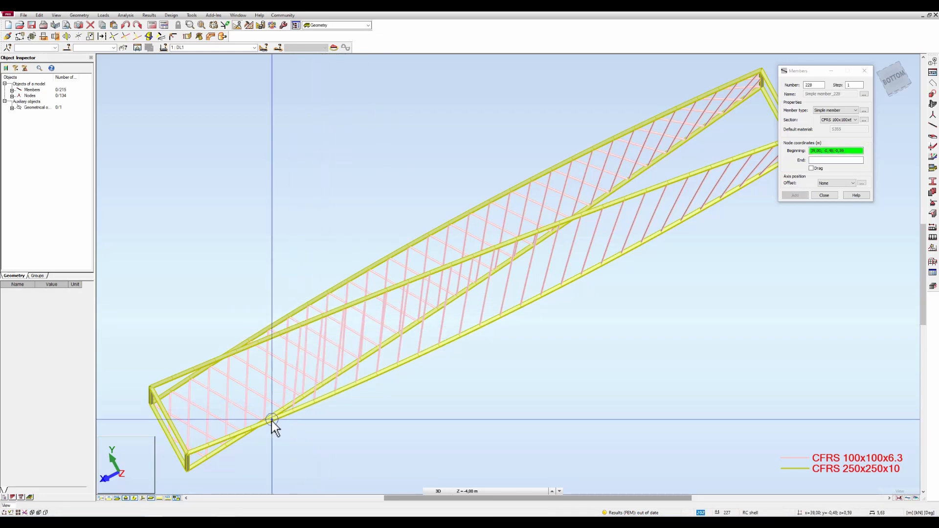
pyautogui.click(282, 337)
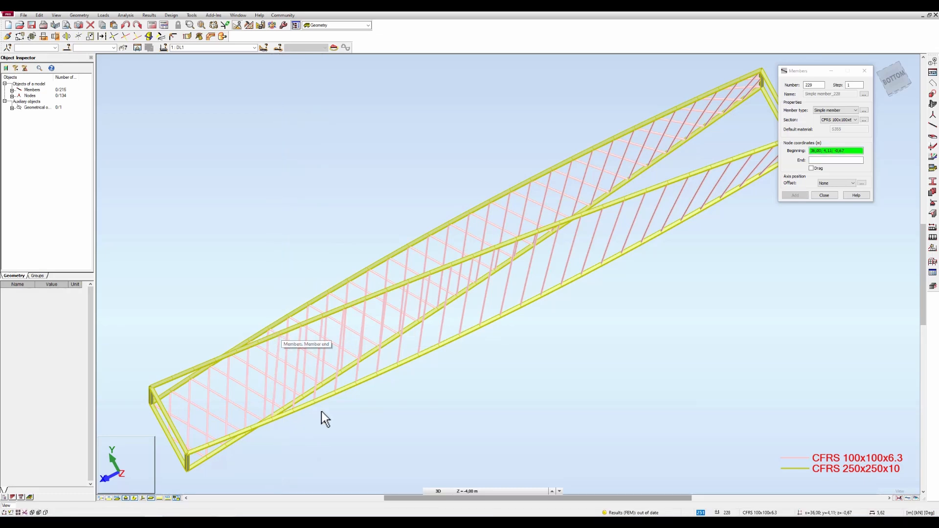
# Step: Add beams from the side-arc nodes at x = 40.50, 42.00 and 43.50 to the bottom-arc nodes at x = 37.50, 39.00 and 40.50
pyautogui.click(252, 428)
pyautogui.click(258, 343)
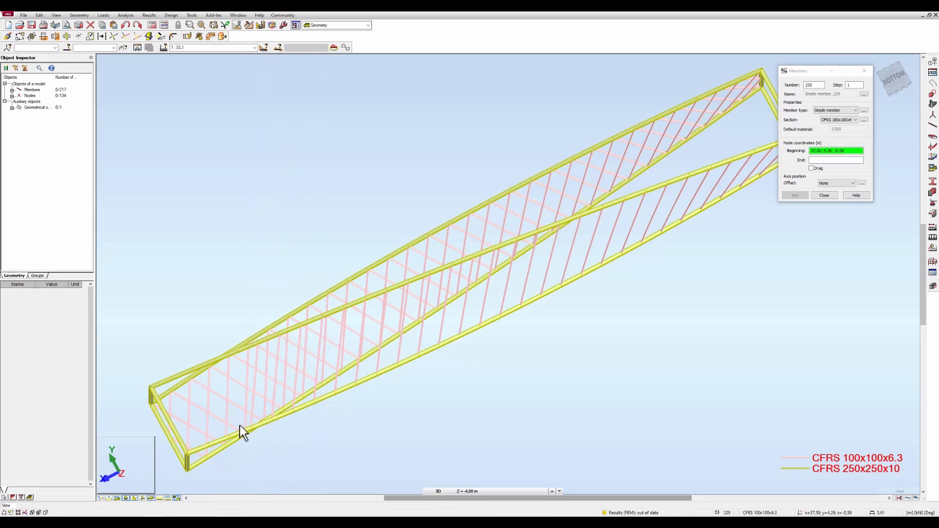
pyautogui.click(231, 435)
pyautogui.click(237, 351)
pyautogui.click(220, 437)
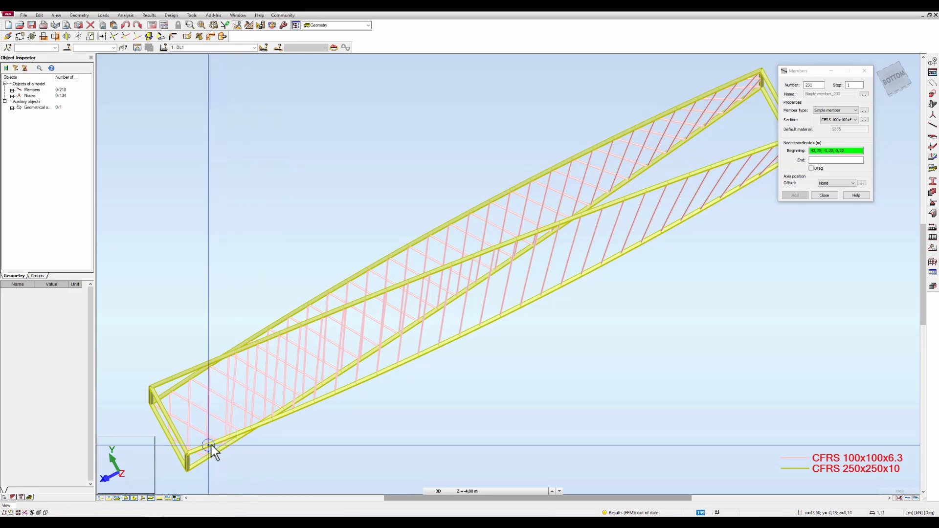
pyautogui.click(221, 362)
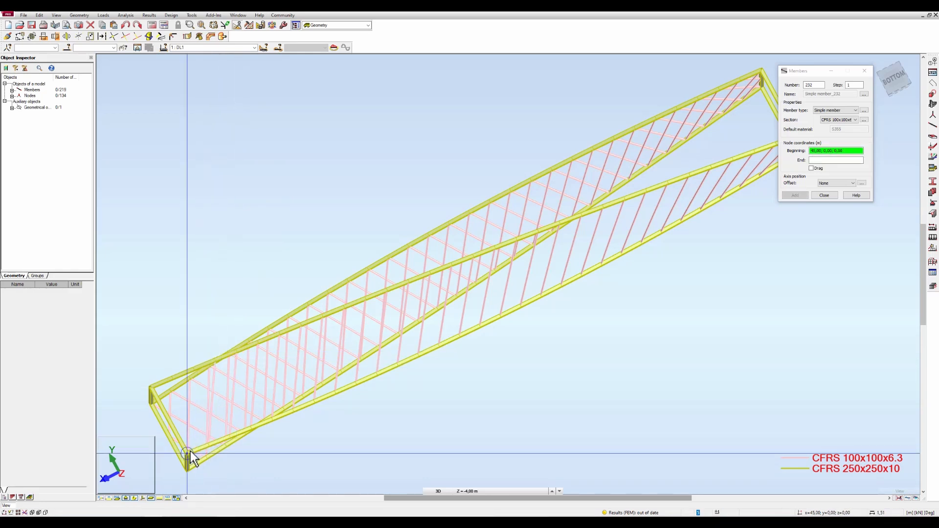
# Step: Add the last two parallel beams between the side arc and the bottom arc at the x = 45 end frame
pyautogui.click(190, 451)
pyautogui.click(194, 370)
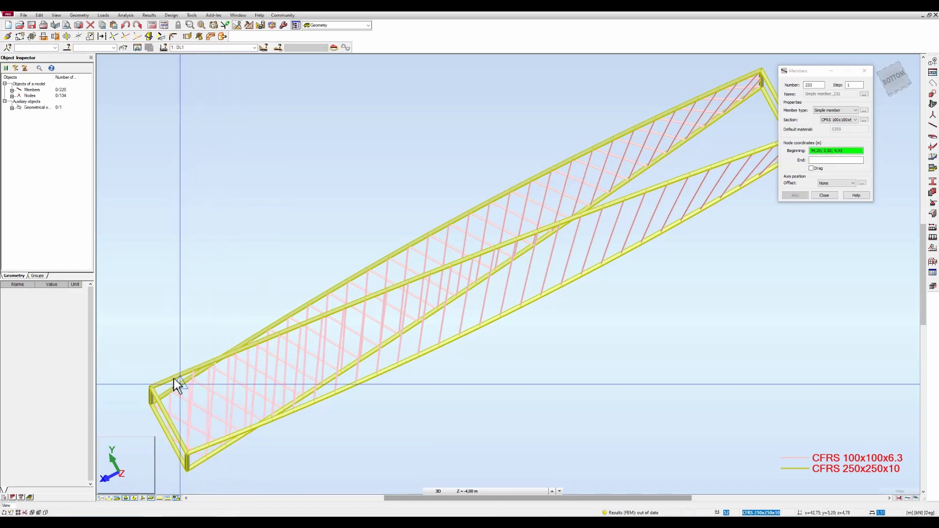
pyautogui.click(172, 423)
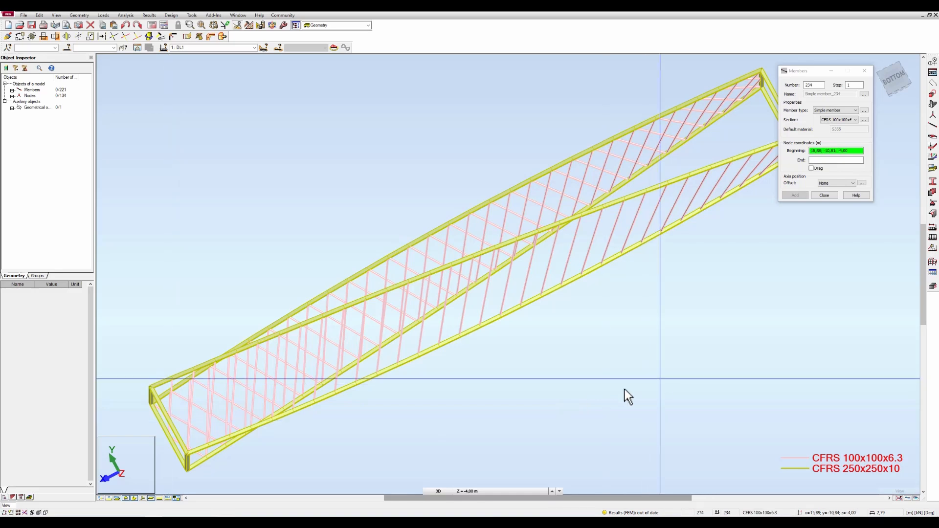
# Step: Start the crossing beams at the x = 0 end, joining the end post's middle and the side-arc corner to the first two bottom-arc nodes
pyautogui.moveTo(631, 386); pyautogui.dragTo(508, 389, button='middle')
pyautogui.scroll(2, 692, 166)
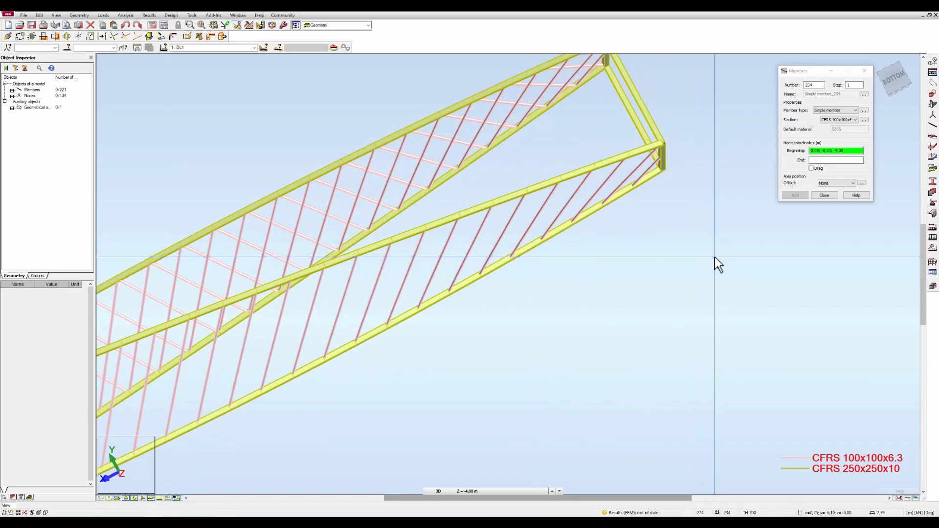
pyautogui.moveTo(715, 257); pyautogui.dragTo(709, 247, button='middle')
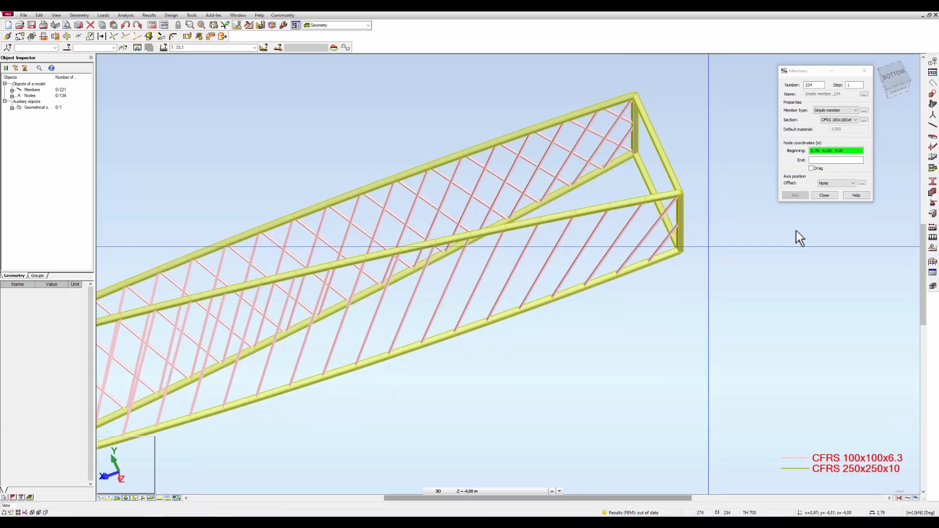
pyautogui.click(680, 223)
pyautogui.click(654, 204)
pyautogui.click(680, 253)
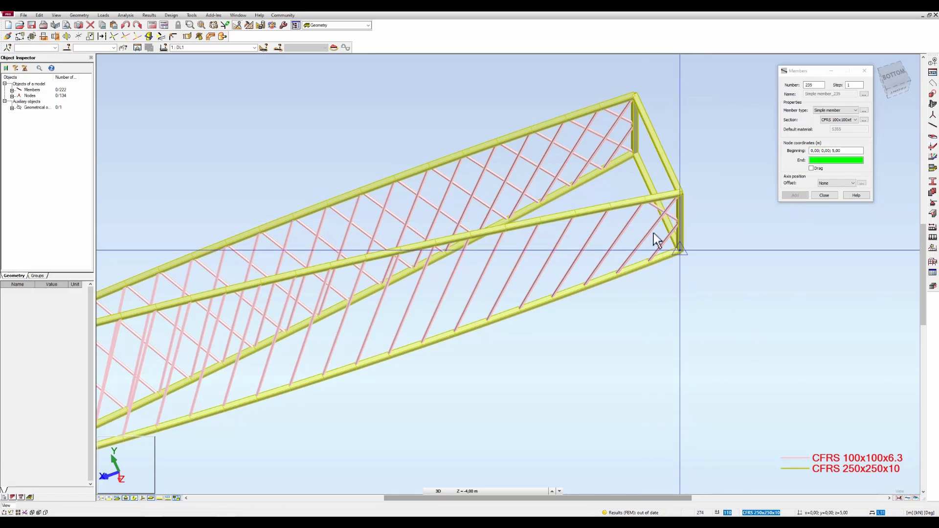
pyautogui.click(612, 207)
# Step: Add crossing beams from the side-arc nodes at x = 1.49, 2.99 and 4.48 to the bottom-arc nodes at x = 4.48, 5.98 and 7.48
pyautogui.click(651, 263)
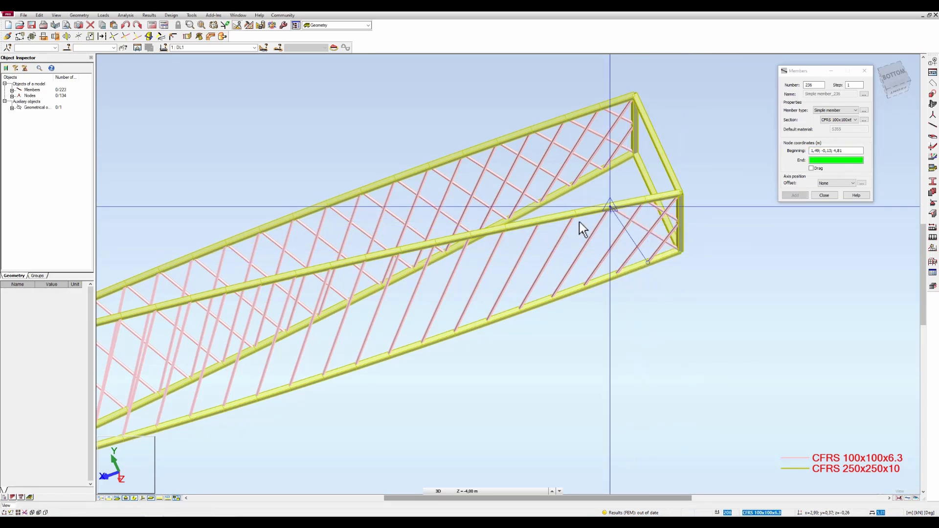
pyautogui.click(577, 217)
pyautogui.click(617, 275)
pyautogui.click(542, 224)
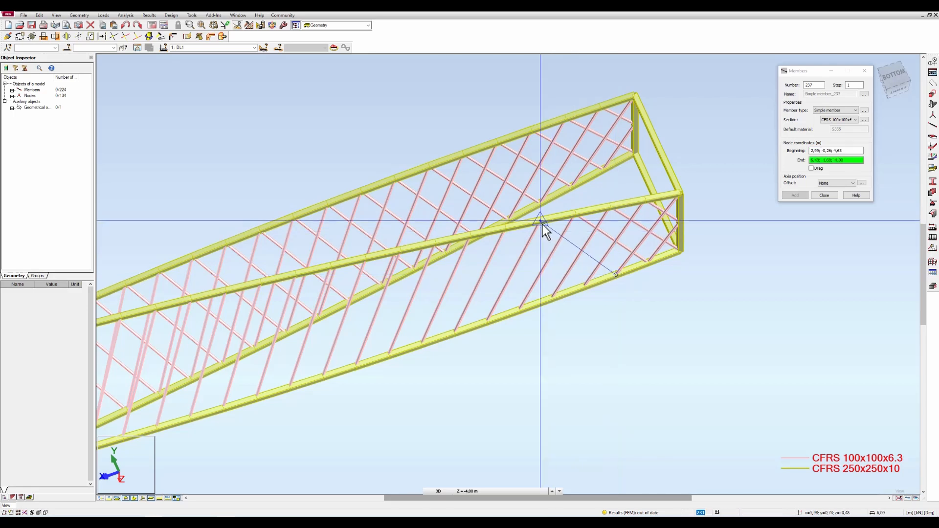
pyautogui.click(584, 287)
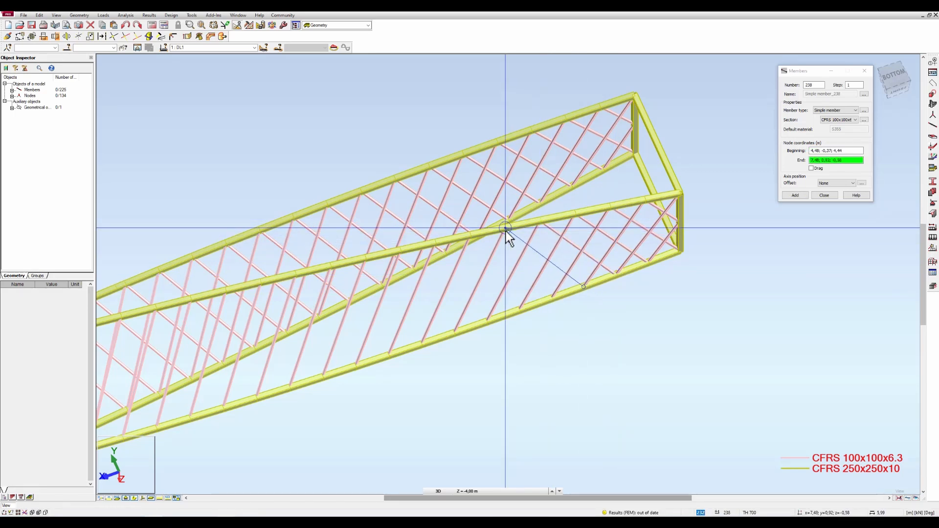
pyautogui.click(507, 232)
# Step: Add crossing beams from the side-arc nodes at x = 5.98, 7.48 and 8.98 to the bottom-arc nodes at x = 8.98, 10.47 and 11.97
pyautogui.click(552, 298)
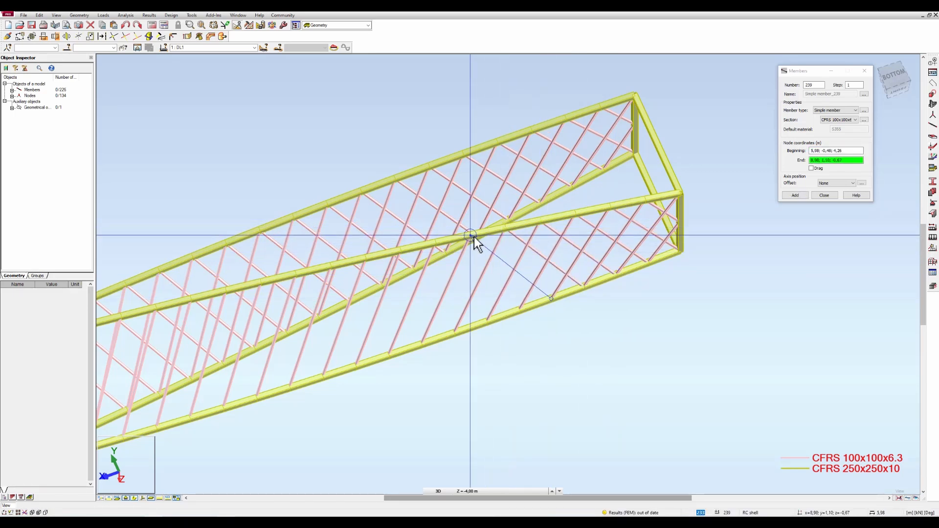
pyautogui.click(474, 237)
pyautogui.click(519, 310)
pyautogui.click(439, 245)
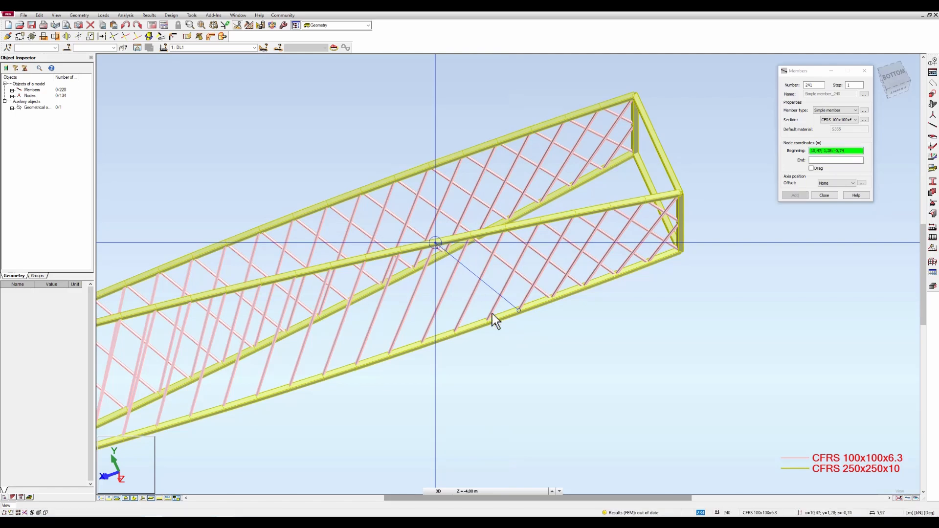
pyautogui.click(487, 321)
pyautogui.click(402, 251)
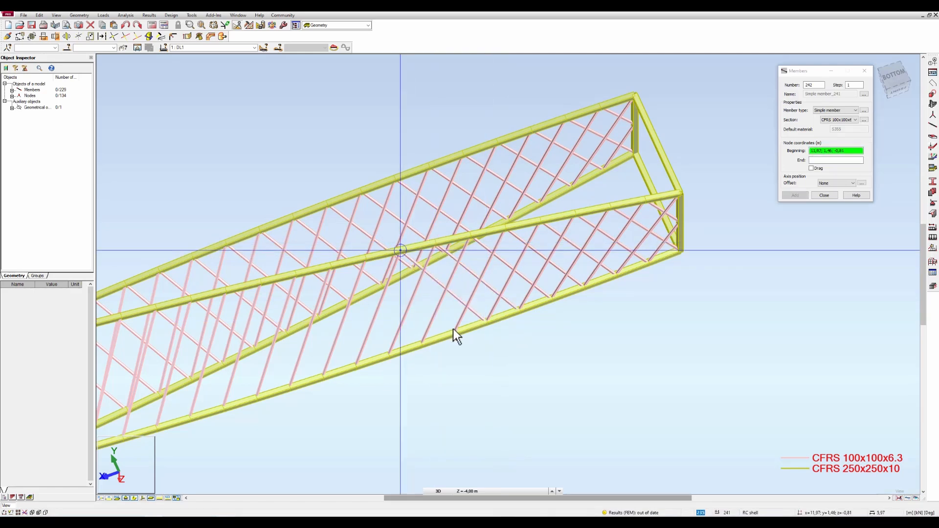
# Step: Add crossing beams from the side-arc nodes at x = 10.47, 11.97, 13.47 and 14.97 to the bottom-arc nodes at x = 13.47, 14.97, 16.47 and 17.98
pyautogui.click(454, 333)
pyautogui.click(365, 258)
pyautogui.click(421, 343)
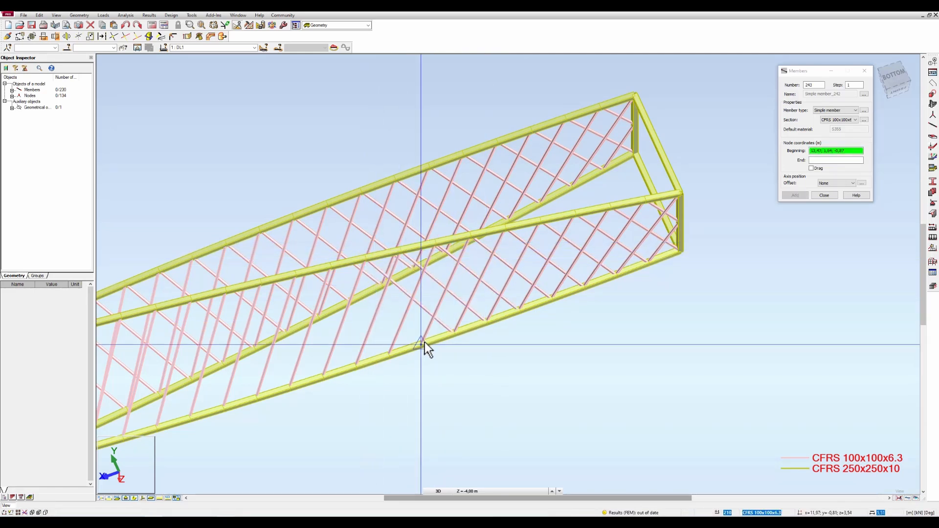
pyautogui.click(330, 268)
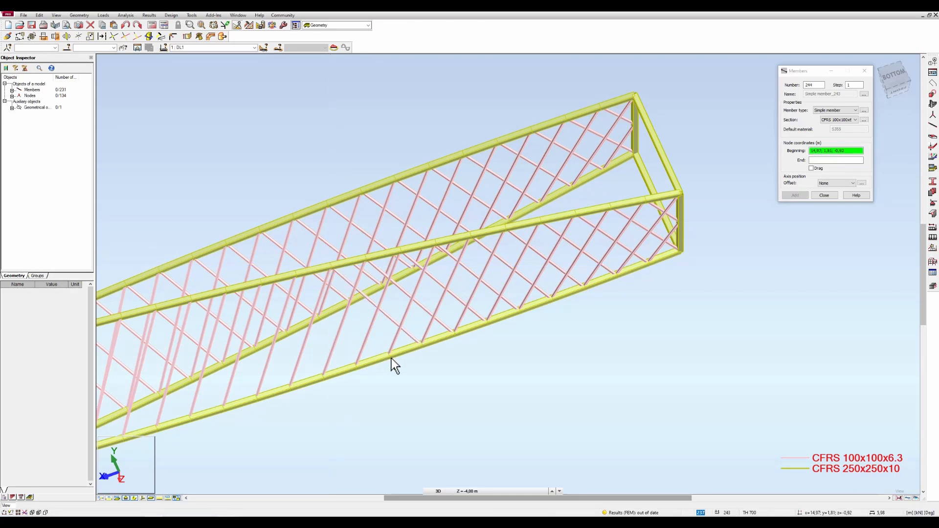
pyautogui.click(389, 356)
pyautogui.click(296, 274)
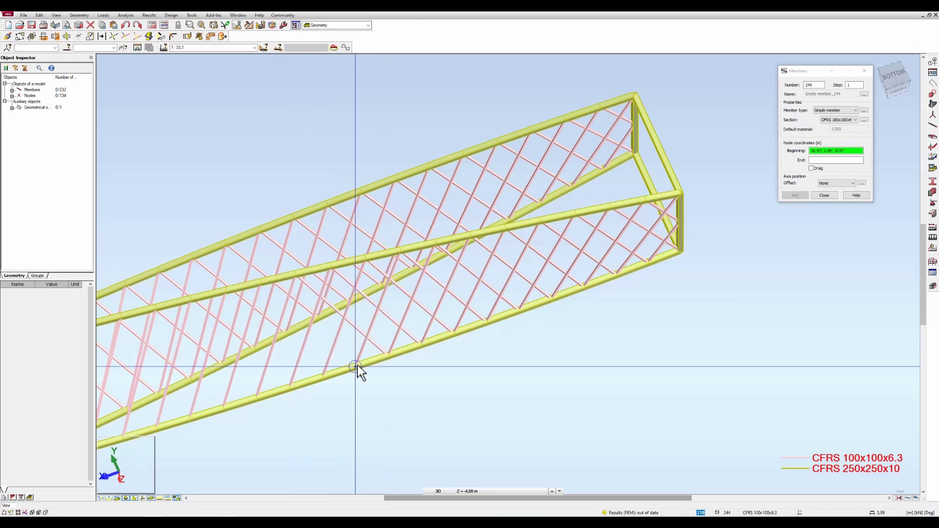
pyautogui.click(355, 367)
pyautogui.click(260, 282)
# Step: Add crossing beams from the side-arc nodes at x = 16.47, 17.98, 19.48 and 20.98 to the bottom-arc nodes at x = 19.48, 20.98, 22.48 and 23.98
pyautogui.moveTo(472, 390); pyautogui.dragTo(551, 365, button='middle')
pyautogui.click(416, 352)
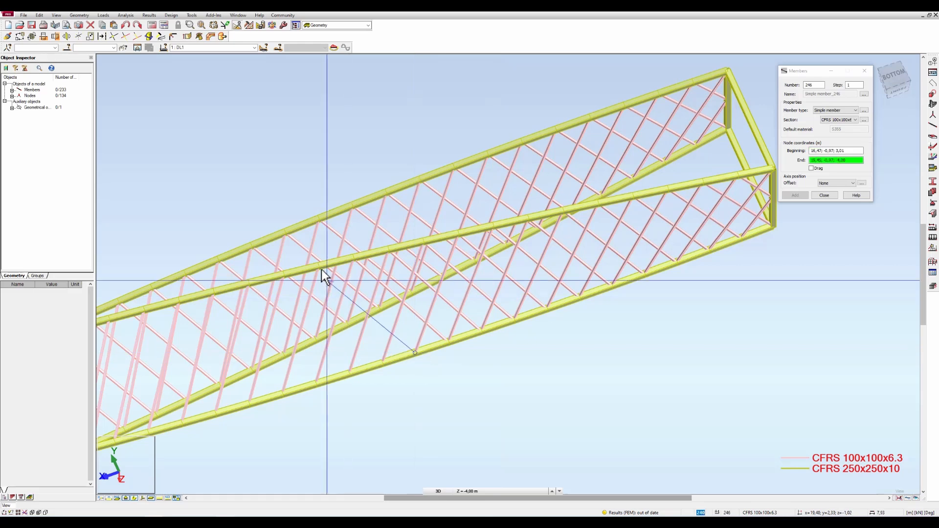
pyautogui.click(318, 272)
pyautogui.scroll(3, 570, 384)
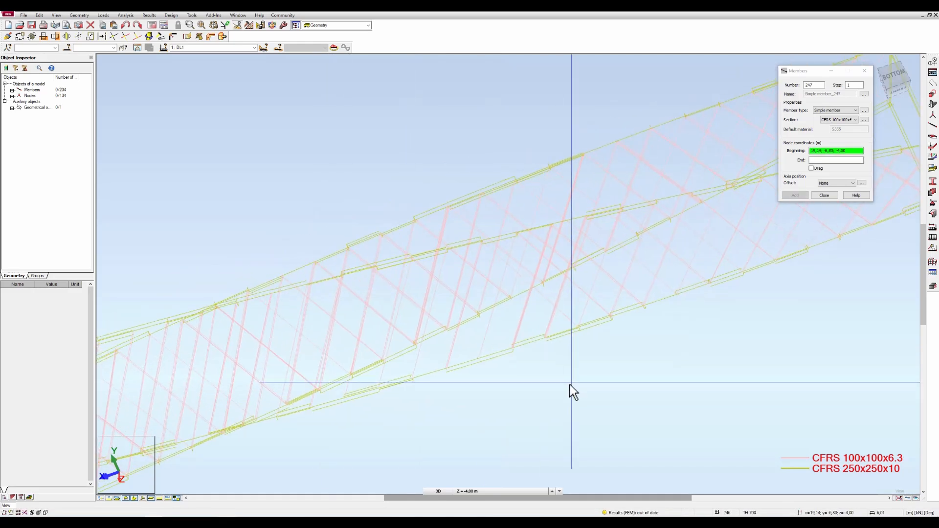
pyautogui.click(544, 339)
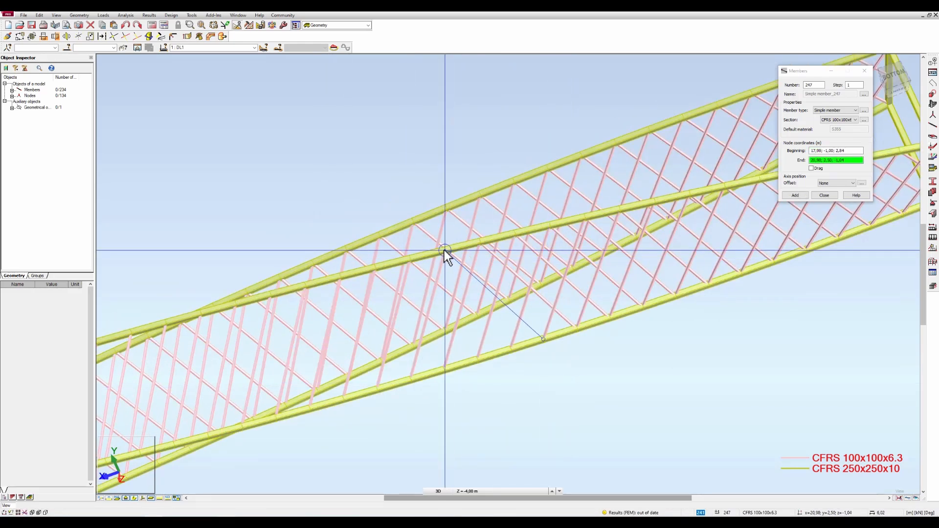
pyautogui.click(444, 250)
pyautogui.click(512, 350)
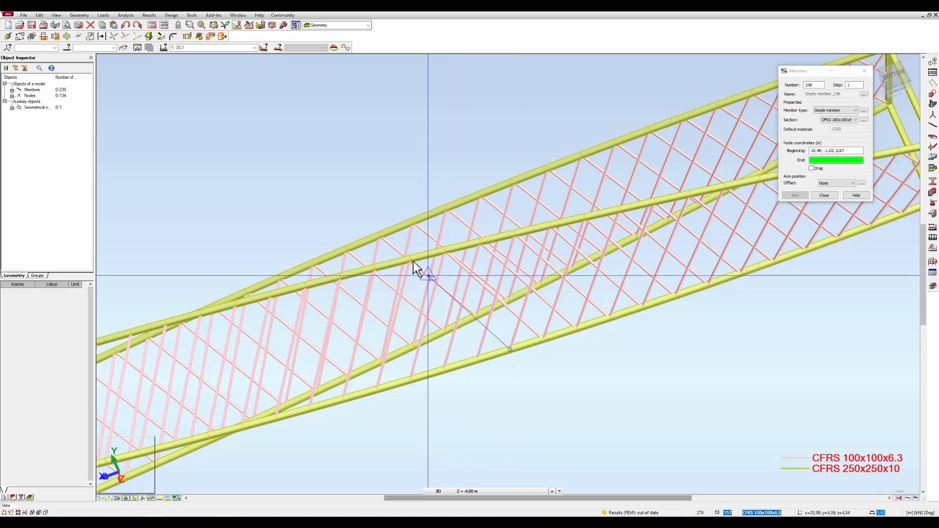
pyautogui.click(411, 259)
pyautogui.click(477, 360)
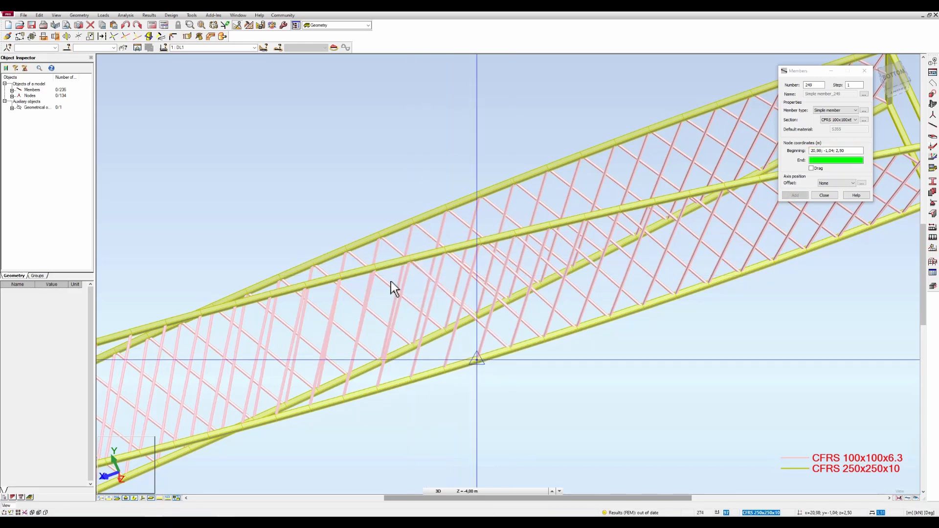
pyautogui.click(375, 269)
# Step: Add crossing beams from the side-arc nodes at x = 22.48, 23.98, 25.49 and 26.99 to the bottom-arc nodes at x = 25.49, 26.99, 28.49 and 29.99
pyautogui.keyDown('shift'); pyautogui.moveTo(539, 423); pyautogui.dragTo(477, 333, button='middle'); pyautogui.keyUp('shift')
pyautogui.scroll(2, 476, 174)
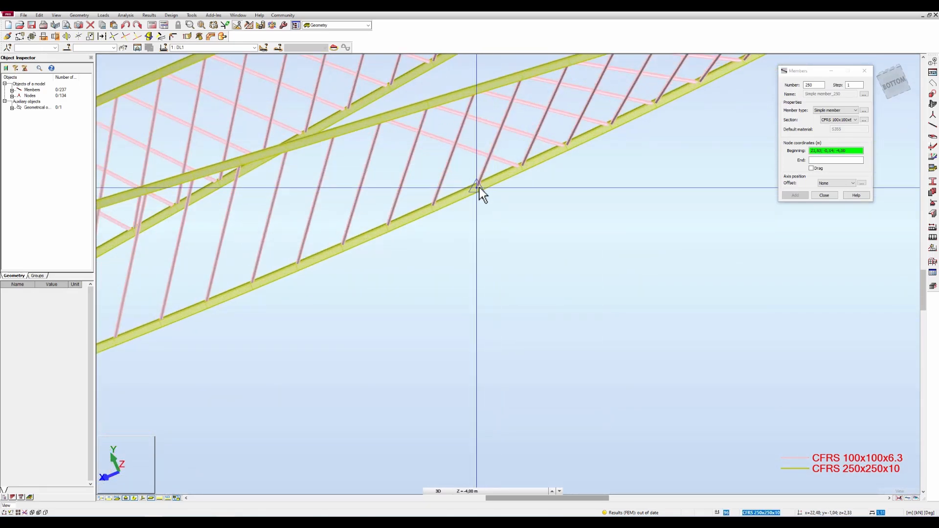
pyautogui.click(478, 187)
pyautogui.click(334, 133)
pyautogui.click(430, 206)
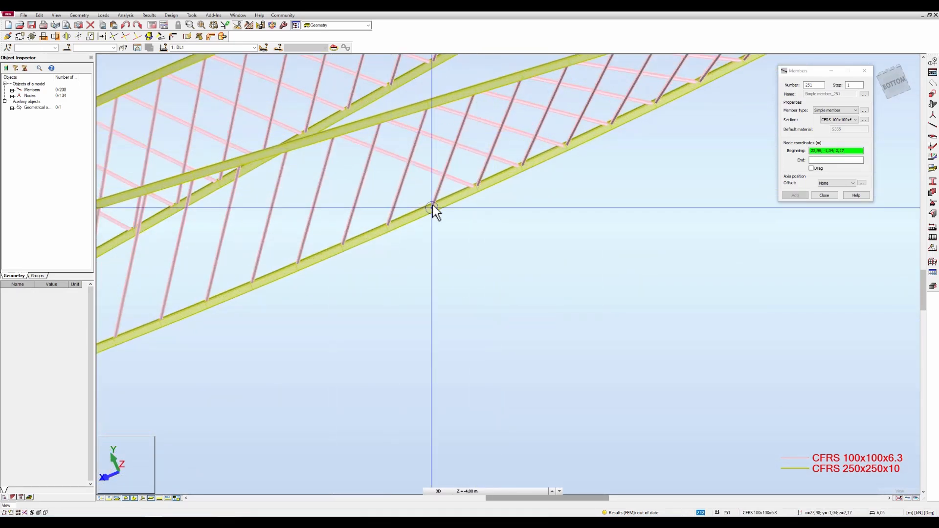
pyautogui.click(389, 227)
pyautogui.click(242, 166)
pyautogui.click(344, 247)
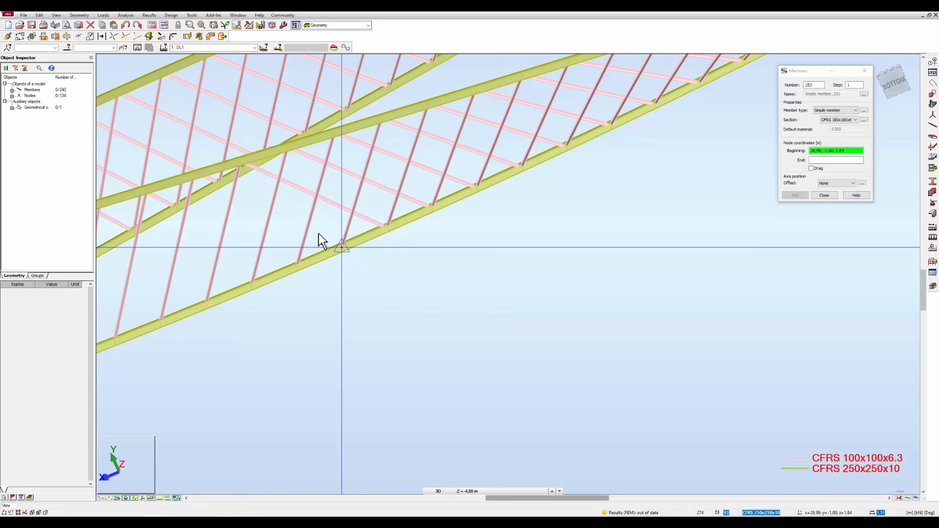
pyautogui.click(195, 178)
# Step: Try to add crossing beams from the bottom-arc nodes at x = 31.50 and 33.00 to the side arc, and undo the attempt
pyautogui.scroll(-2, 395, 314)
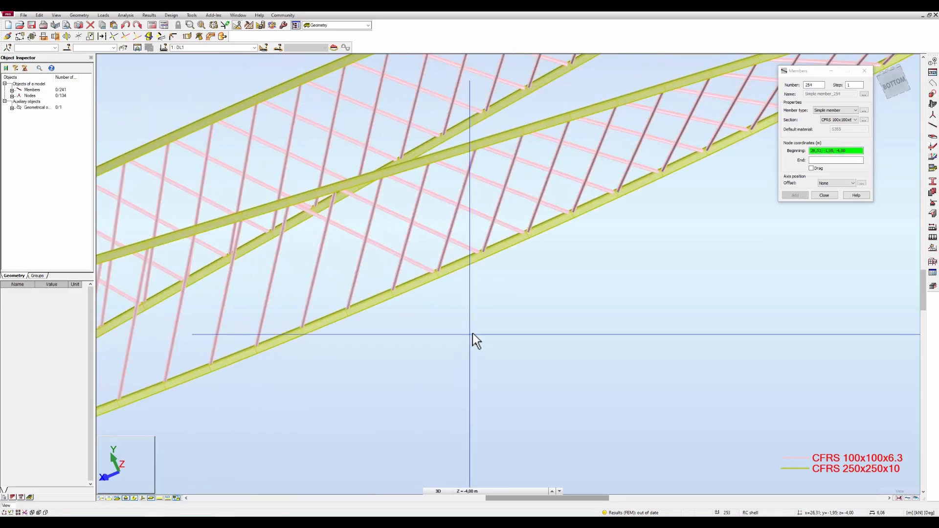
pyautogui.moveTo(509, 335)
pyautogui.keyDown('shift'); pyautogui.mouseDown(button='middle')
pyautogui.moveTo(533, 359)
pyautogui.moveTo(536, 327)
pyautogui.moveTo(545, 326)
pyautogui.moveTo(656, 378)
pyautogui.mouseUp(button='middle'); pyautogui.keyUp('shift')
pyautogui.scroll(-2, 442, 306)
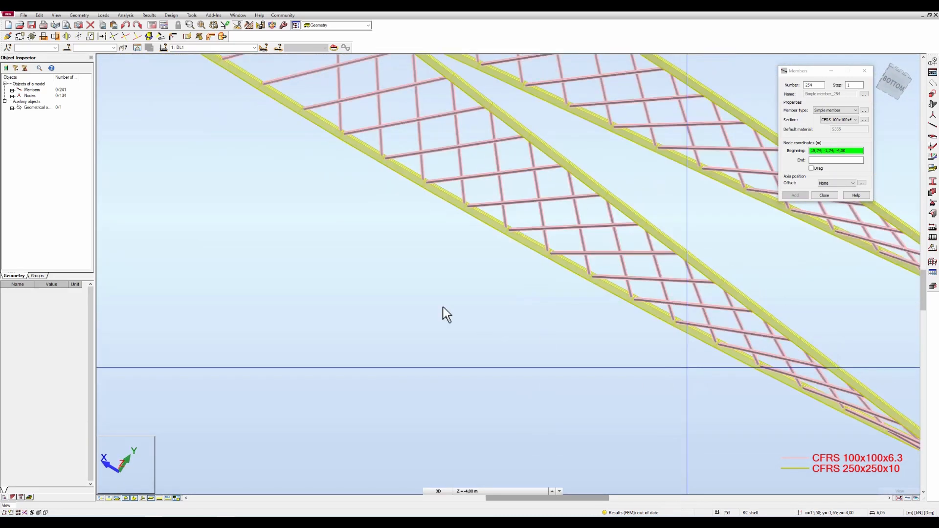
pyautogui.moveTo(278, 226)
pyautogui.keyDown('shift'); pyautogui.mouseDown(button='middle')
pyautogui.moveTo(285, 257)
pyautogui.moveTo(243, 269)
pyautogui.mouseUp(button='middle'); pyautogui.keyUp('shift')
pyautogui.scroll(-3, 533, 379)
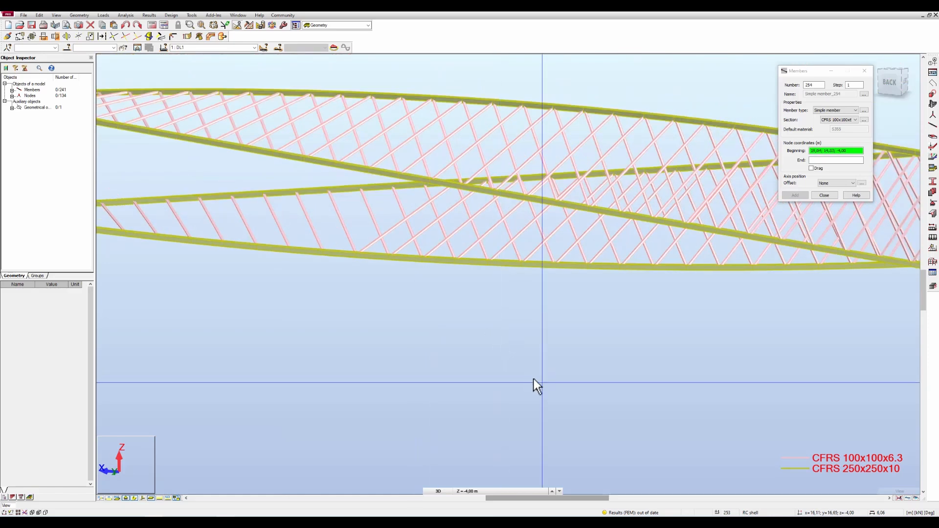
pyautogui.scroll(1, 533, 368)
pyautogui.scroll(1, 509, 369)
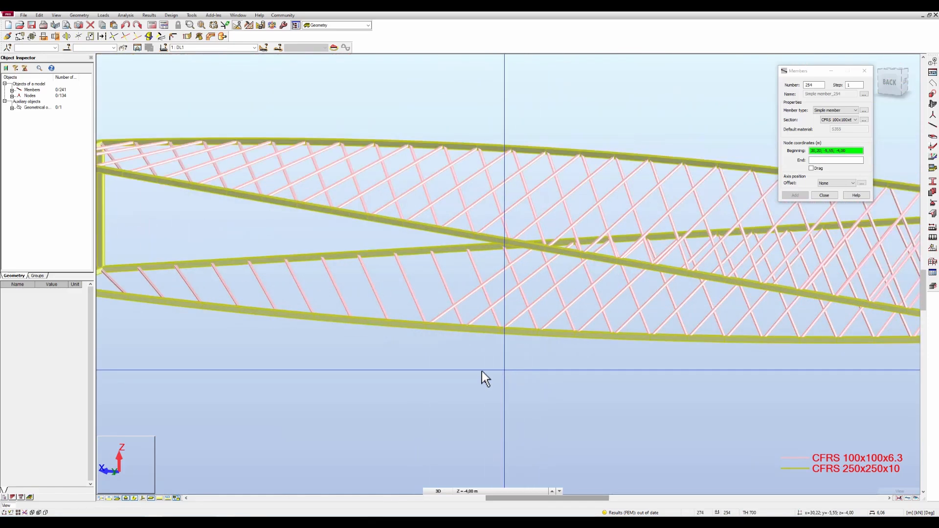
pyautogui.scroll(2, 456, 381)
pyautogui.moveTo(471, 368)
pyautogui.keyDown('shift'); pyautogui.mouseDown(button='middle')
pyautogui.moveTo(474, 380)
pyautogui.moveTo(506, 380)
pyautogui.moveTo(497, 365)
pyautogui.moveTo(482, 373)
pyautogui.mouseUp(button='middle'); pyautogui.keyUp('shift')
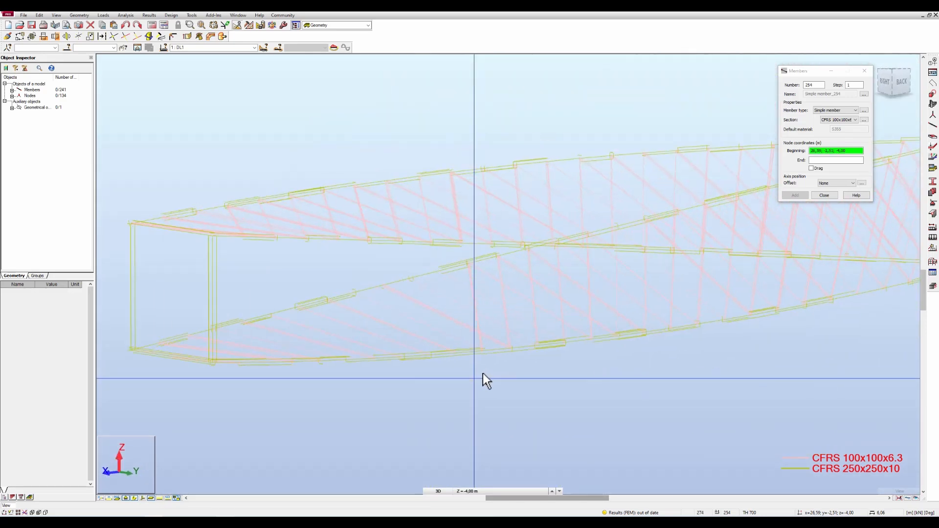
pyautogui.keyDown('shift'); pyautogui.moveTo(547, 385); pyautogui.dragTo(542, 372, button='middle'); pyautogui.keyUp('shift')
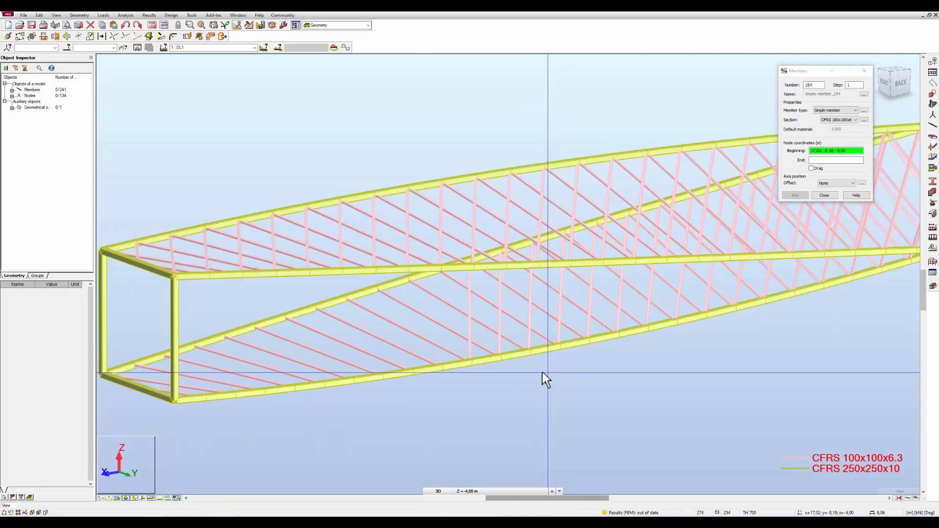
pyautogui.scroll(3, 494, 330)
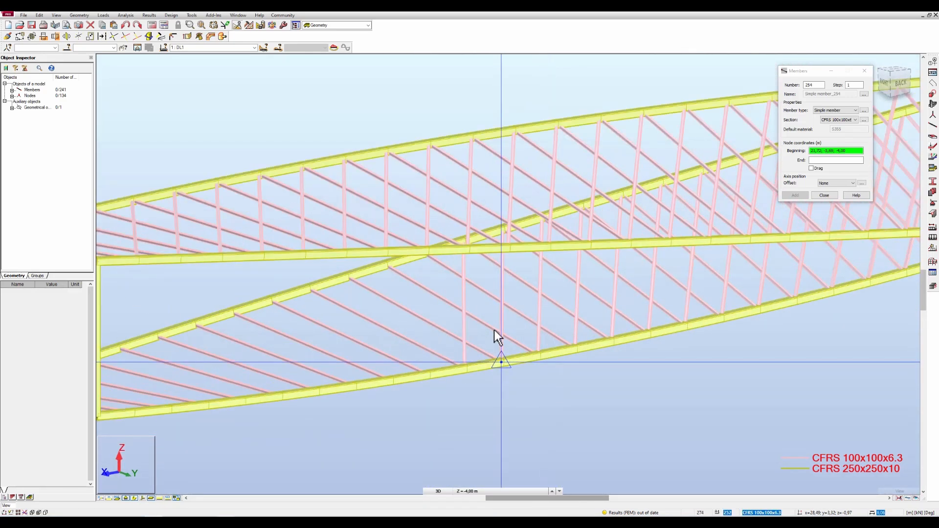
pyautogui.click(421, 371)
pyautogui.scroll(1, 435, 278)
pyautogui.scroll(2, 434, 254)
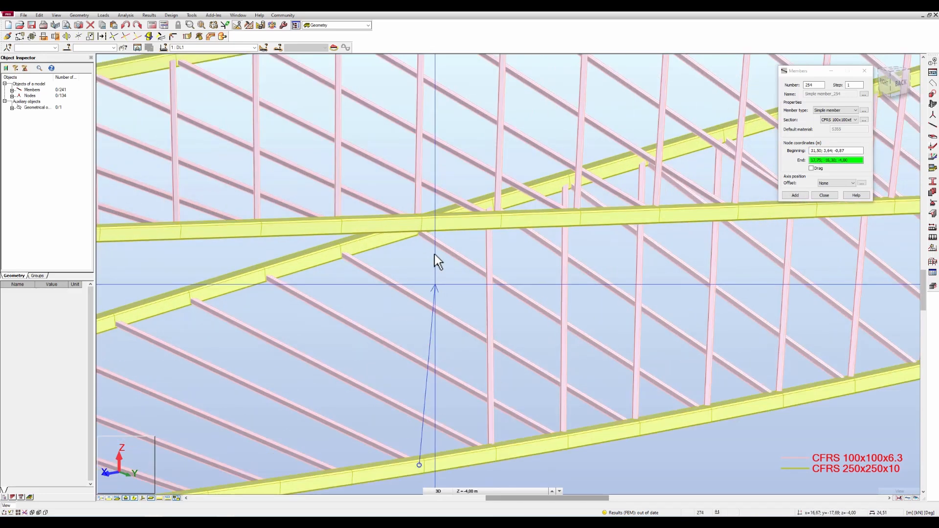
pyautogui.scroll(-2, 426, 276)
pyautogui.keyDown('shift'); pyautogui.moveTo(439, 290); pyautogui.dragTo(403, 309, button='middle'); pyautogui.keyUp('shift')
pyautogui.scroll(-5, 404, 313)
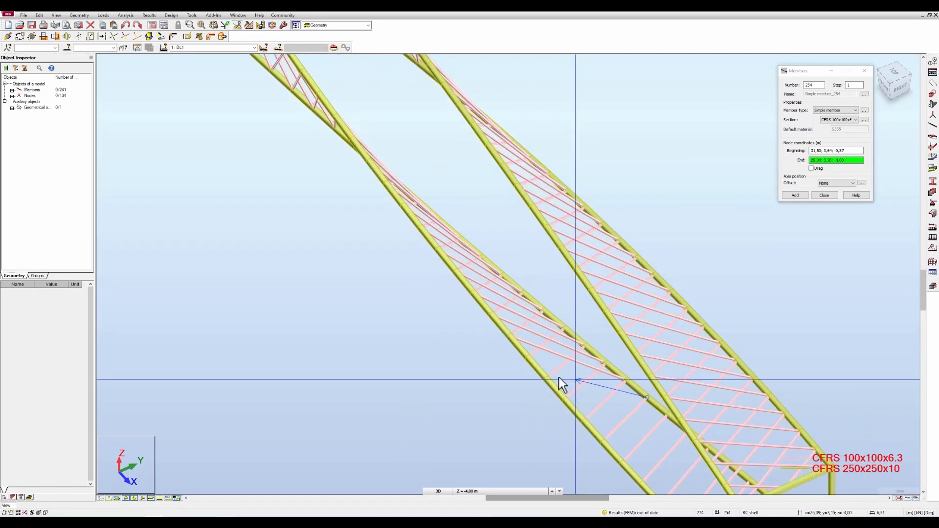
pyautogui.click(527, 361)
pyautogui.click(666, 416)
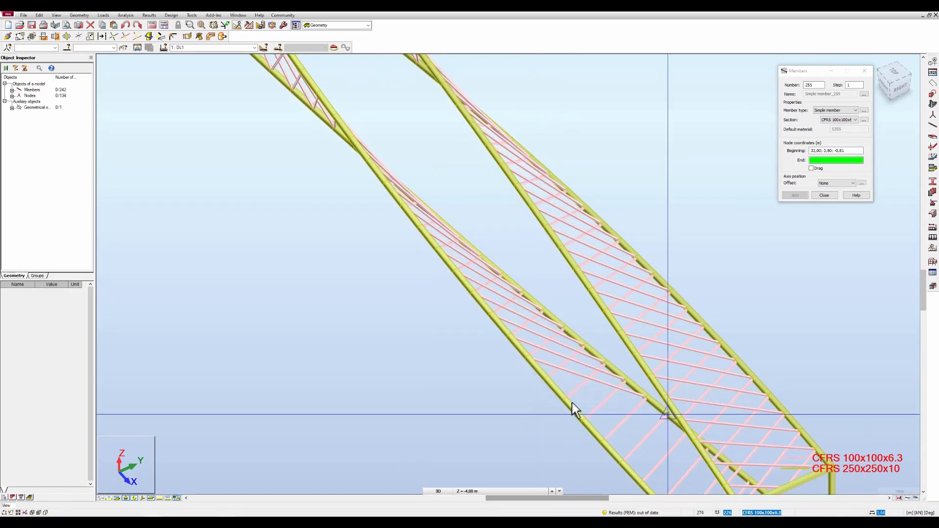
pyautogui.click(577, 405)
pyautogui.scroll(-1, 563, 392)
pyautogui.scroll(2, 604, 405)
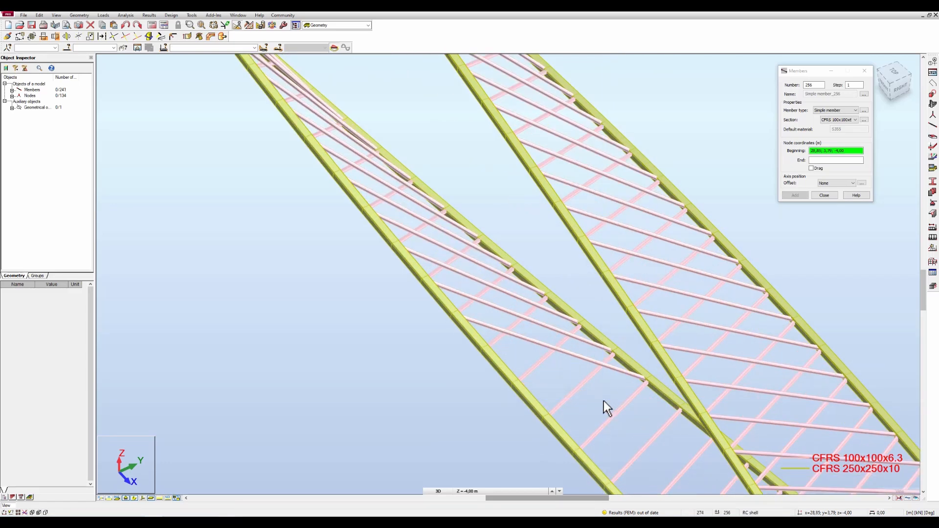
pyautogui.hotkey('ctrl', 'z')
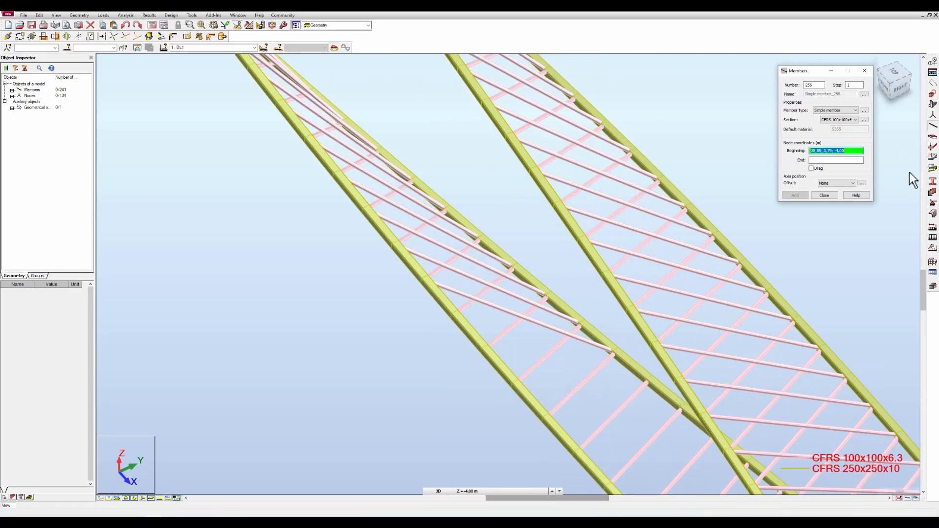
# Step: Add crossing beams from the bottom-arc nodes at x = 31.50 and 33.00 to the side-arc nodes at x = 28.49 and 29.99
pyautogui.click(649, 380)
pyautogui.click(459, 317)
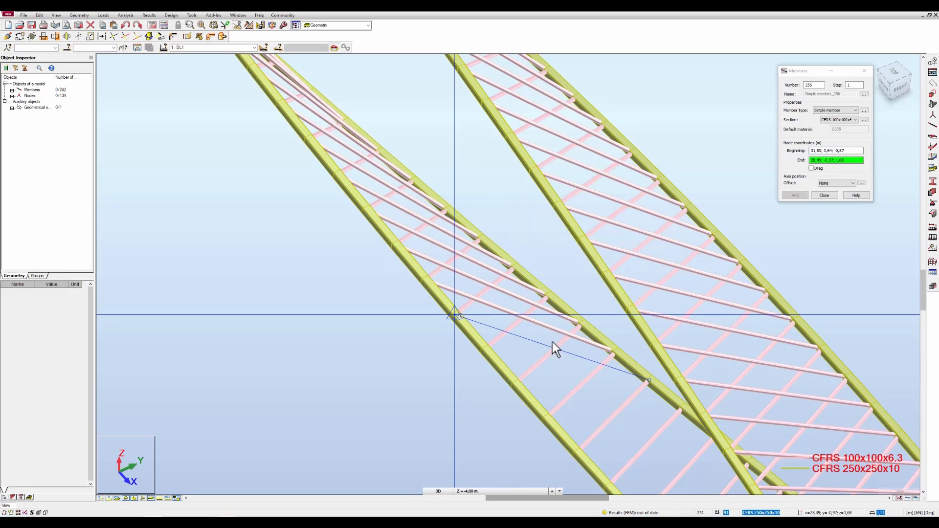
pyautogui.click(681, 408)
pyautogui.click(489, 350)
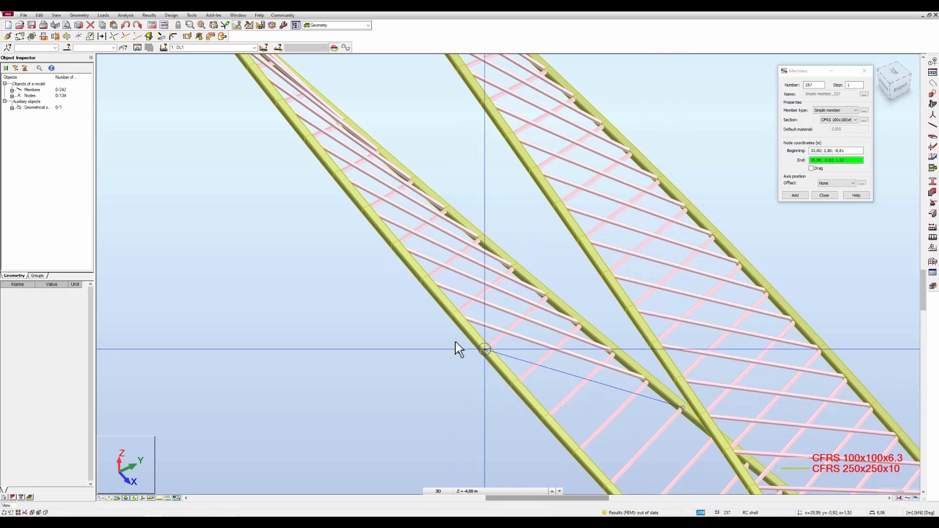
pyautogui.scroll(-2, 435, 334)
pyautogui.click(626, 409)
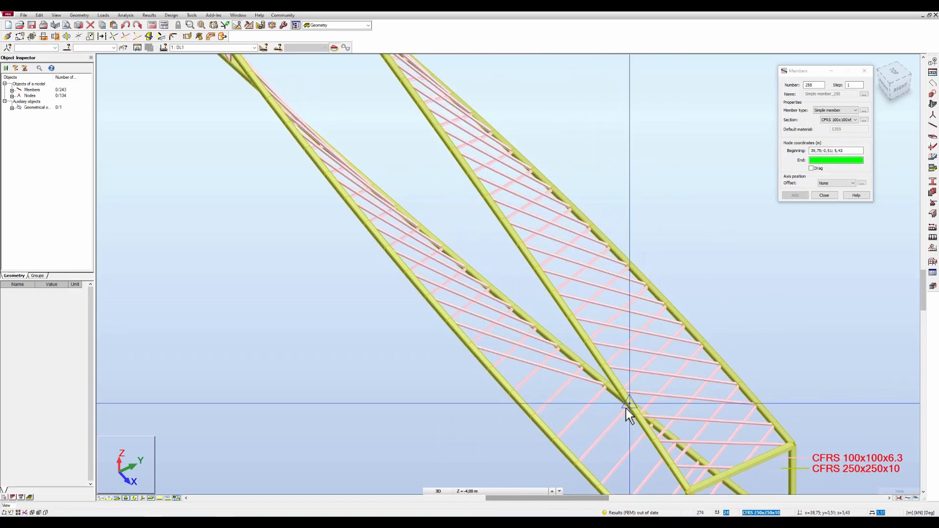
pyautogui.click(824, 195)
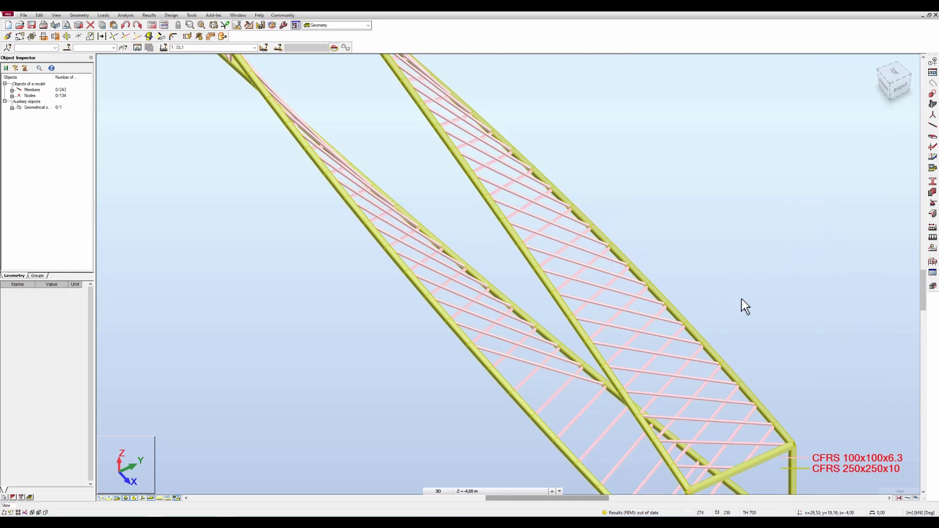
# Step: Add three crossing beams from the next free bottom-arc nodes to the side-arc nodes at x = 31.50, 33.00 and 34.50
pyautogui.keyDown('shift'); pyautogui.moveTo(742, 299); pyautogui.dragTo(744, 303, button='middle'); pyautogui.keyUp('shift')
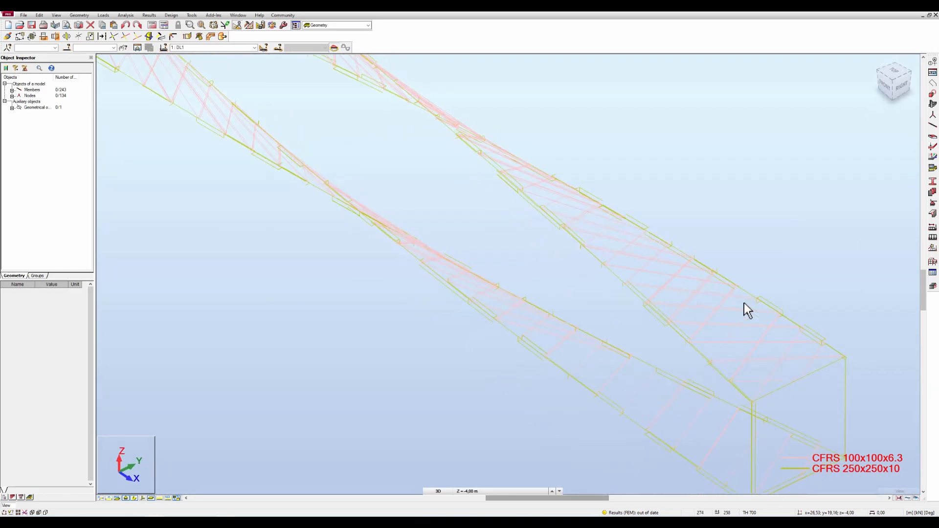
pyautogui.click(660, 371)
pyautogui.click(520, 337)
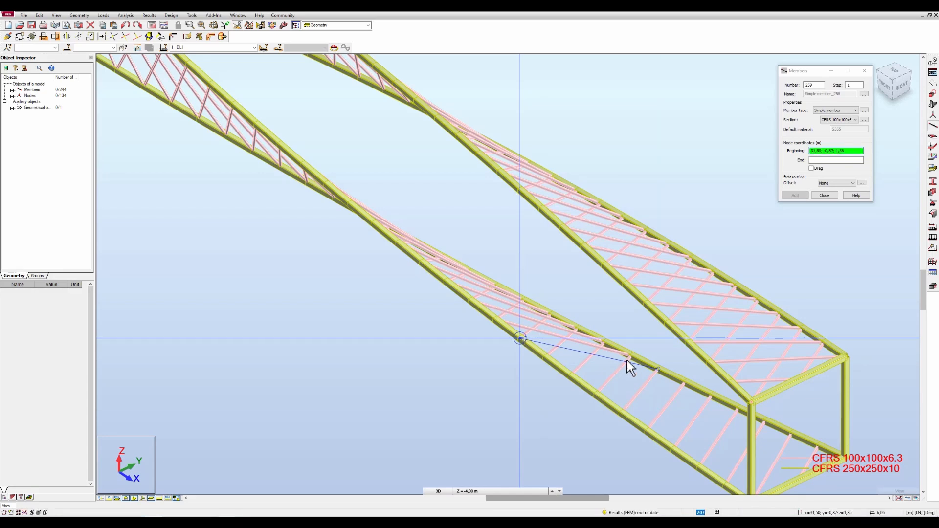
pyautogui.click(685, 384)
pyautogui.click(548, 359)
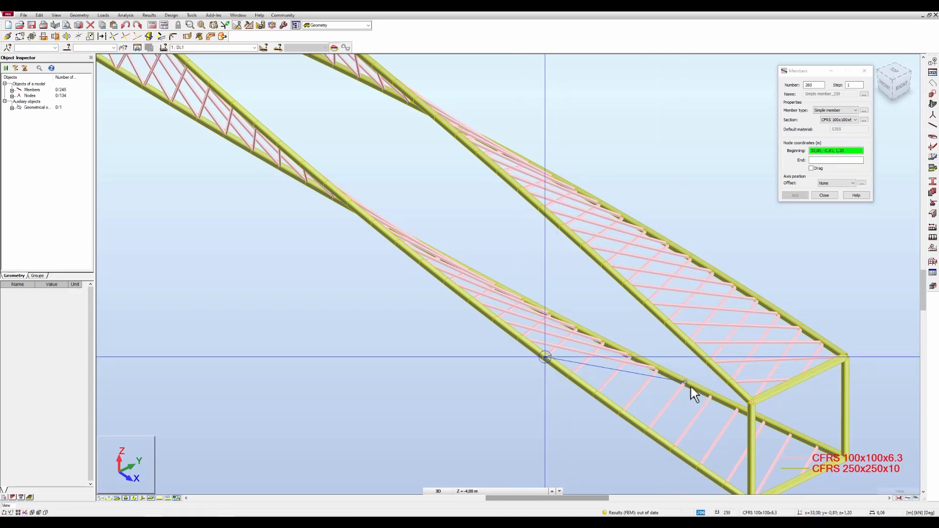
pyautogui.click(711, 395)
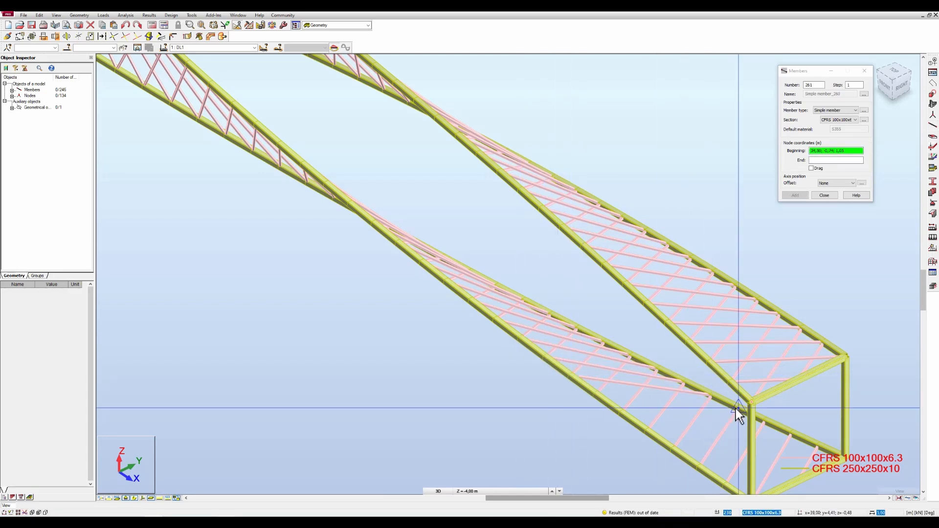
# Step: Add crossing beams from the bottom-arc nodes at x = 39.00 and 40.50 to the next two free side-arc nodes, ending at x = 37.50
pyautogui.click(737, 409)
pyautogui.click(596, 394)
pyautogui.click(762, 422)
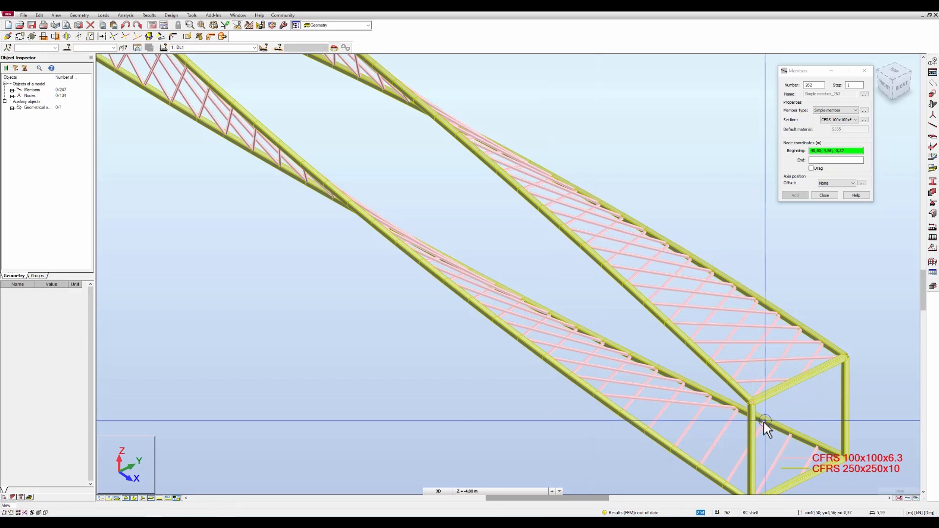
pyautogui.click(622, 411)
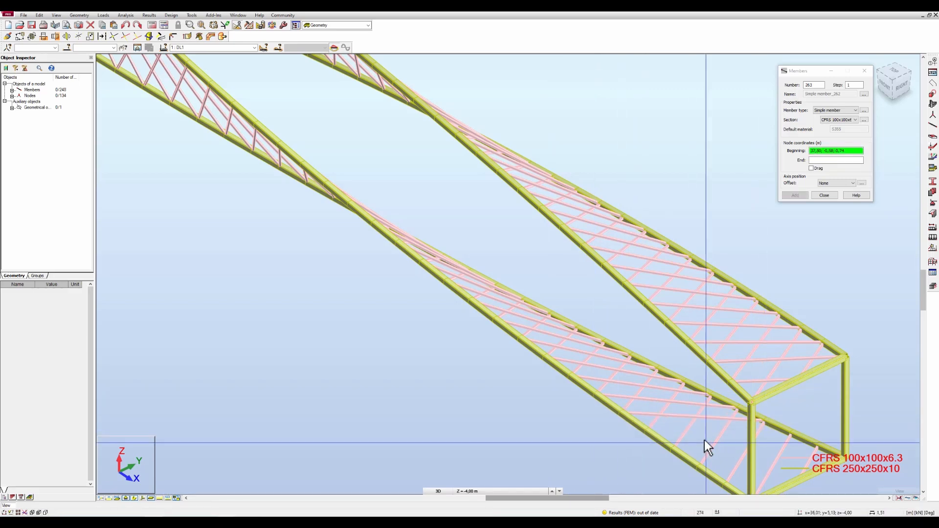
# Step: Add the last four CFRS 100x100x6.3 crossing diagonals to the lower lattice face at its near end and finish member entry
pyautogui.click(789, 434)
pyautogui.click(651, 430)
pyautogui.moveTo(721, 450); pyautogui.dragTo(636, 390, button='middle')
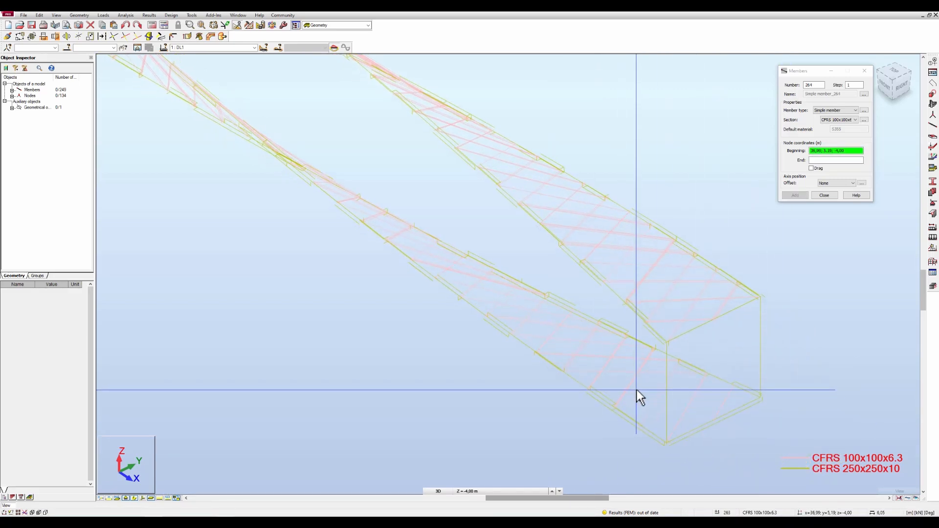
pyautogui.click(732, 386)
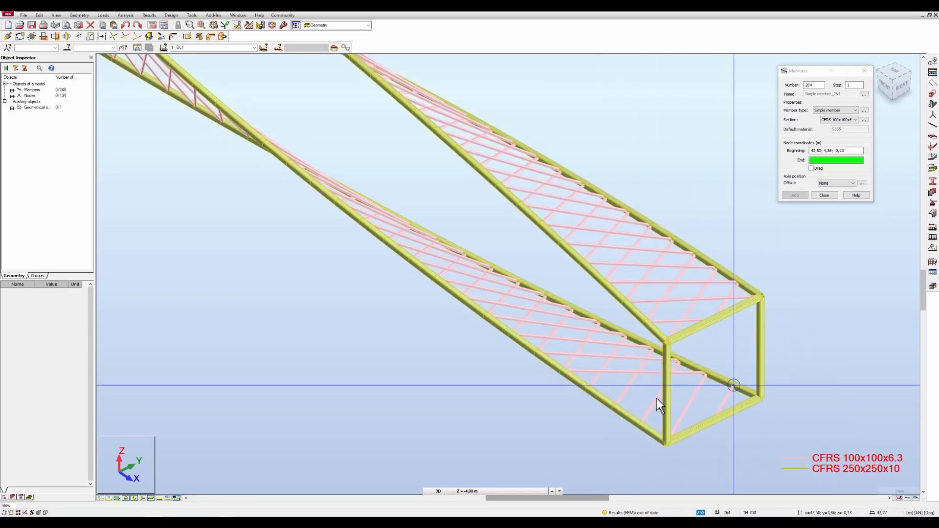
pyautogui.click(594, 387)
pyautogui.click(762, 397)
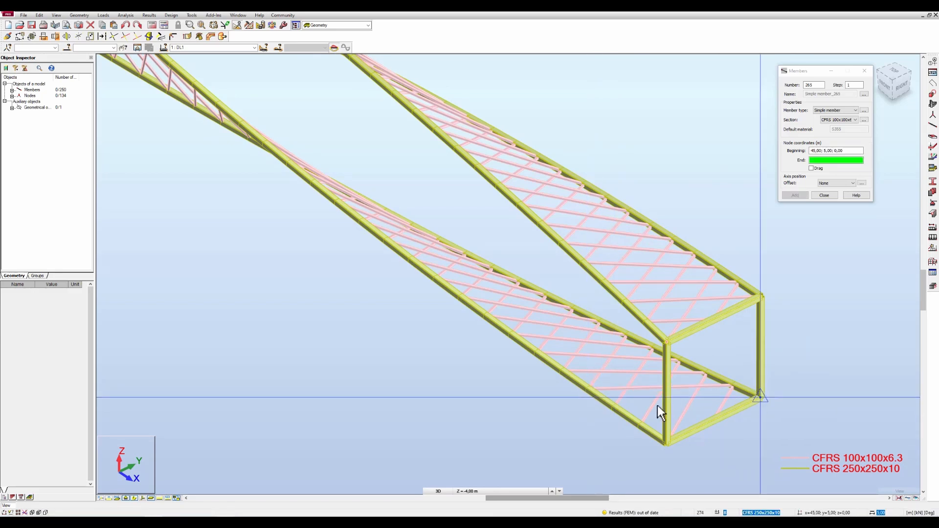
pyautogui.click(615, 407)
pyautogui.click(640, 425)
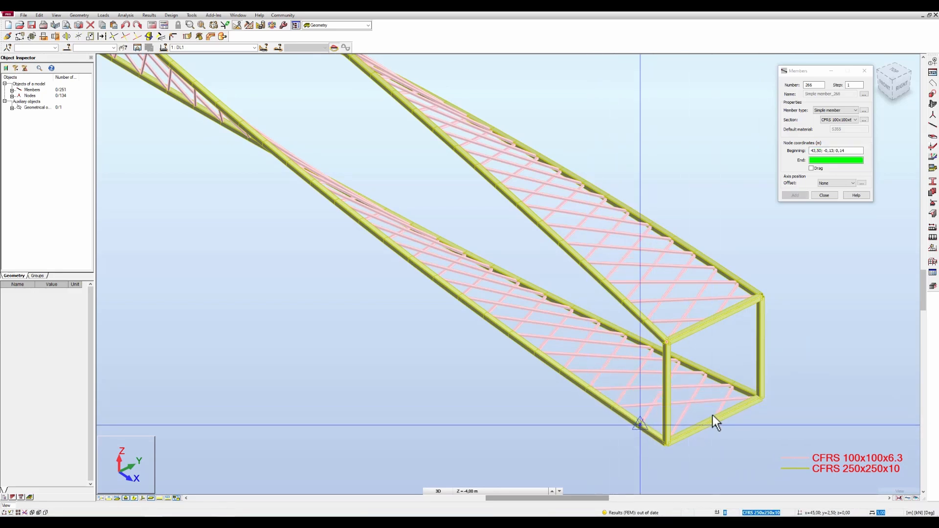
pyautogui.click(712, 419)
pyautogui.scroll(-1, 835, 400)
pyautogui.click(824, 195)
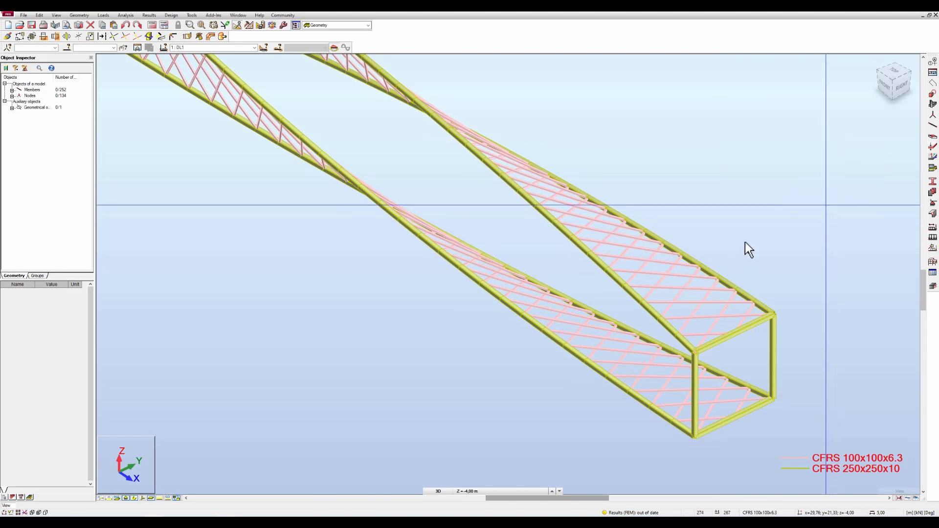
# Step: Examine the completed lattice bracing of the twisted truss from its end, front and side directions
pyautogui.scroll(-1, 745, 241)
pyautogui.scroll(-2, 585, 310)
pyautogui.keyDown('shift'); pyautogui.moveTo(808, 233); pyautogui.dragTo(866, 95, button='middle'); pyautogui.keyUp('shift')
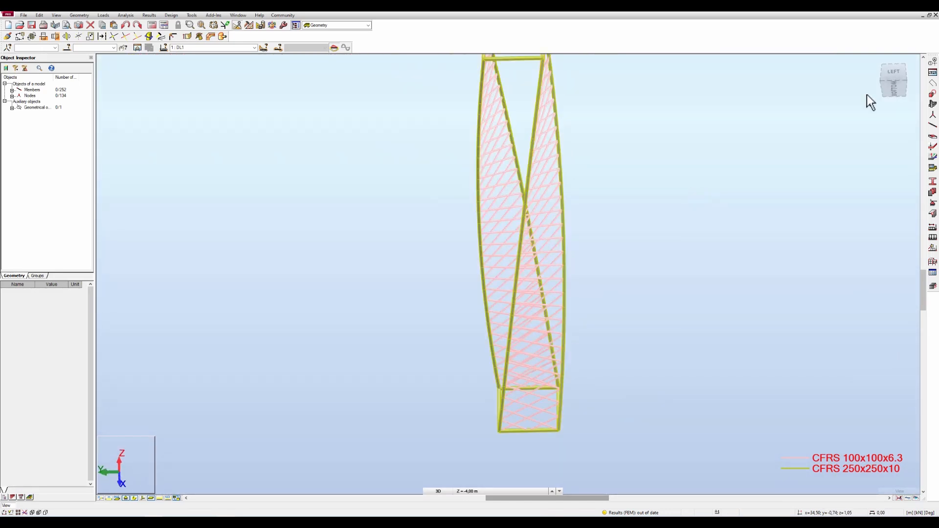
pyautogui.click(875, 61)
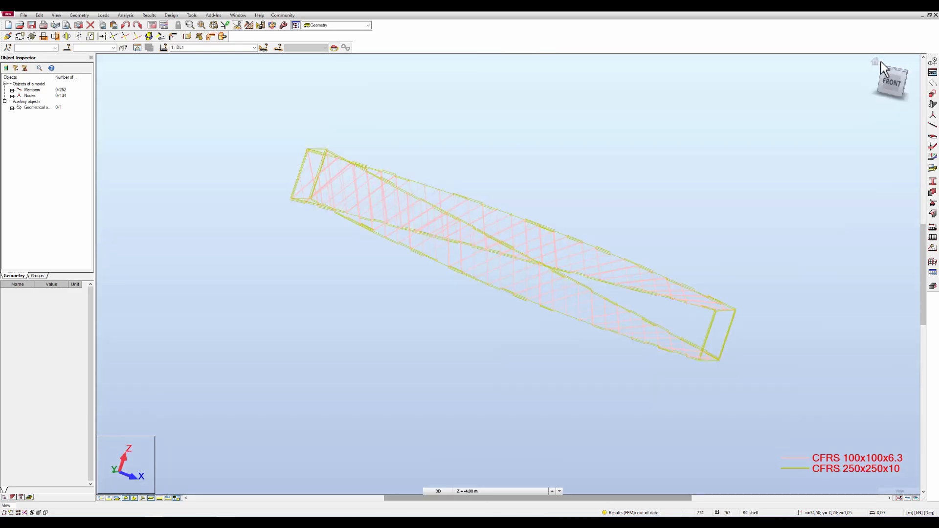
pyautogui.scroll(3, 404, 322)
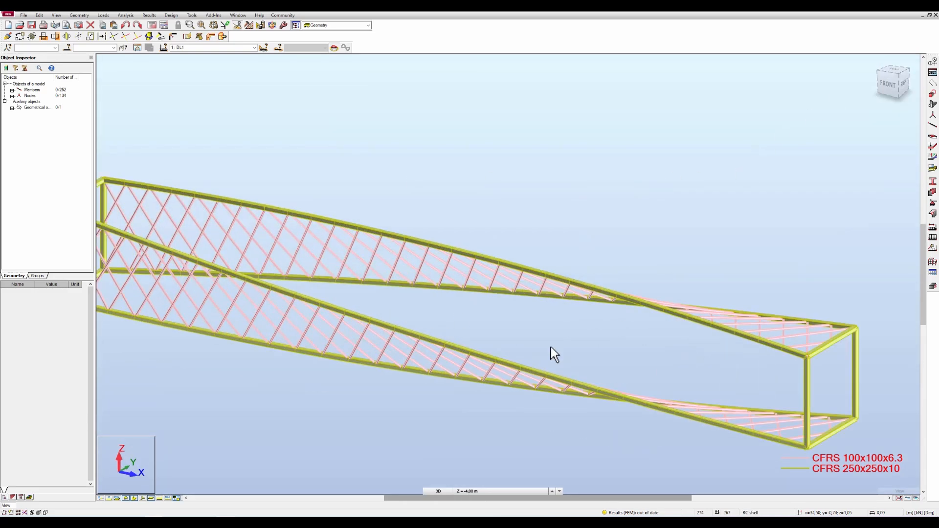
pyautogui.scroll(-3, 556, 216)
pyautogui.moveTo(803, 258)
pyautogui.keyDown('shift'); pyautogui.mouseDown(button='middle')
pyautogui.moveTo(772, 282)
pyautogui.moveTo(765, 260)
pyautogui.moveTo(787, 252)
pyautogui.mouseUp(button='middle'); pyautogui.keyUp('shift')
pyautogui.click(889, 80)
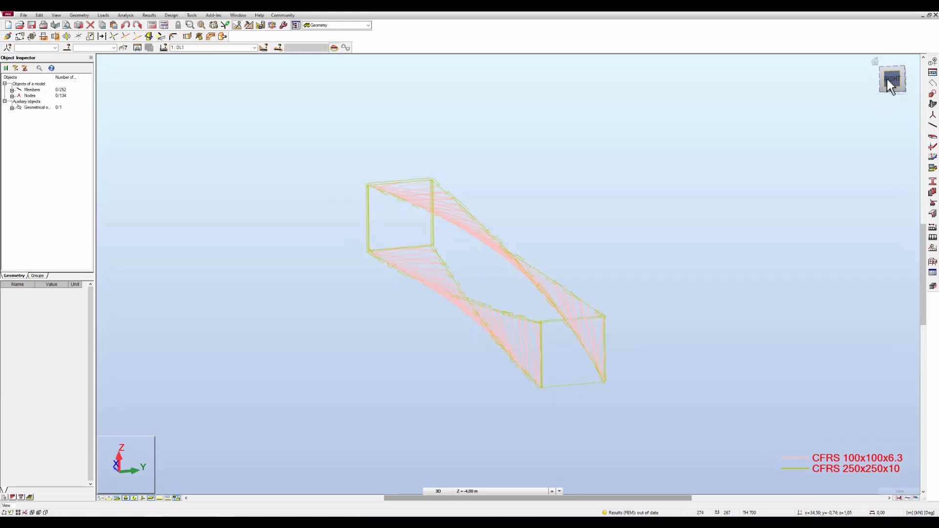
pyautogui.click(876, 80)
pyautogui.keyDown('shift'); pyautogui.moveTo(855, 93); pyautogui.dragTo(755, 150, button='middle'); pyautogui.keyUp('shift')
pyautogui.scroll(1, 755, 150)
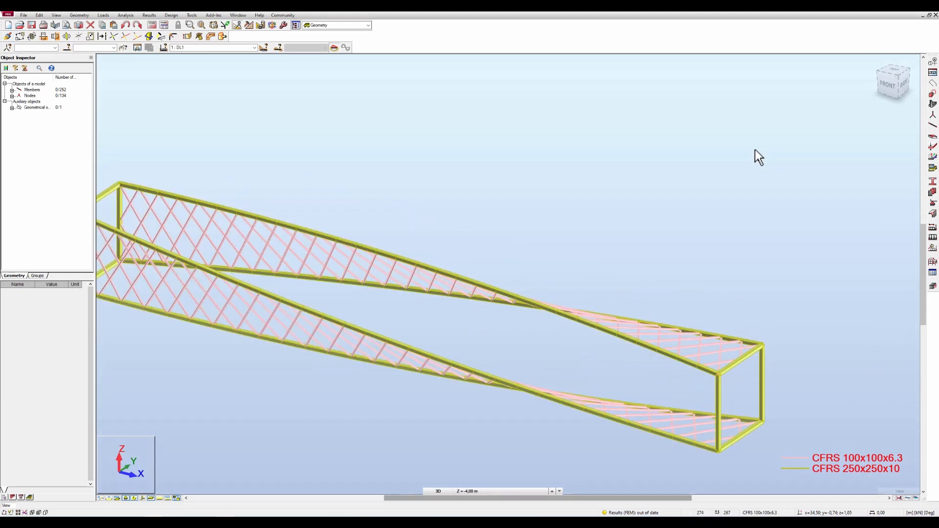
pyautogui.scroll(-1, 755, 150)
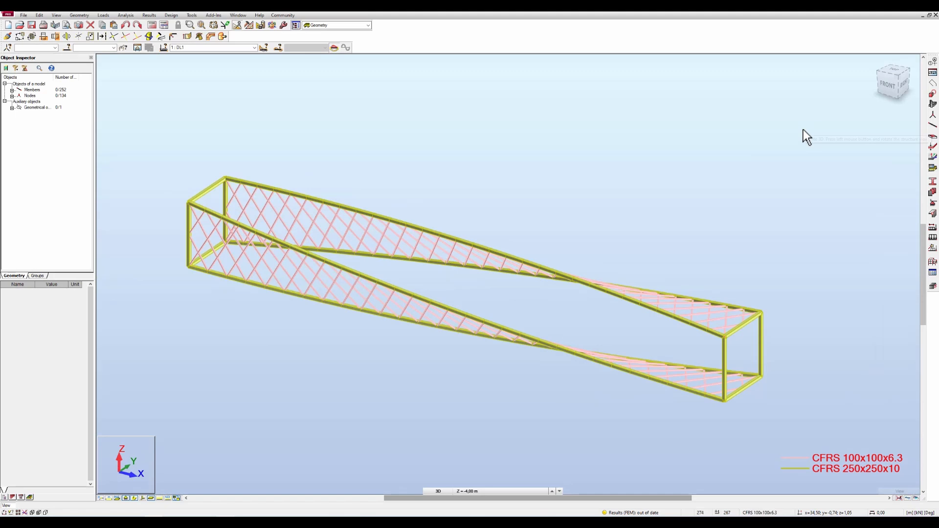
pyautogui.keyDown('shift'); pyautogui.moveTo(711, 207); pyautogui.dragTo(683, 130, button='middle'); pyautogui.keyUp('shift')
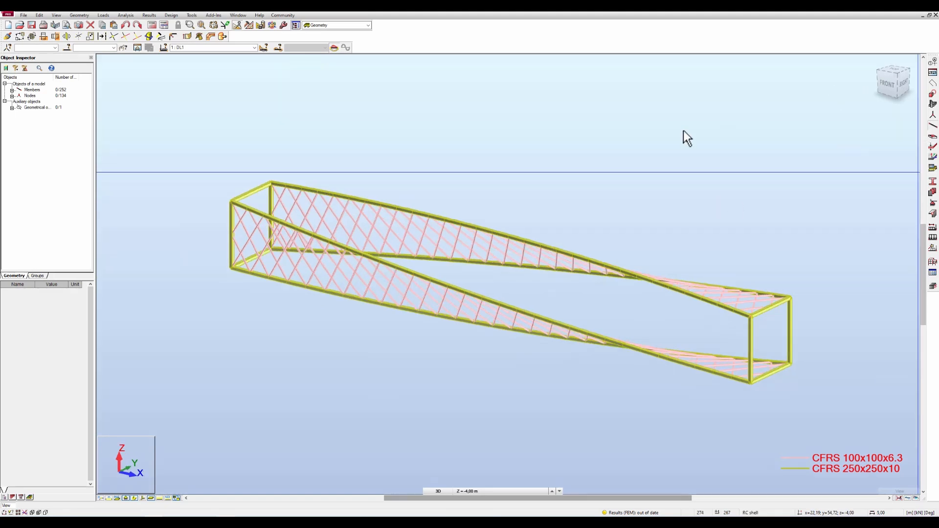
# Step: Add three CFRS 100x100x6.3 diagonals from the lower chord at x=43.50, 42.00 and 40.50 to the end post's midpoint, its top and upper-chord x=43.50
pyautogui.click(931, 126)
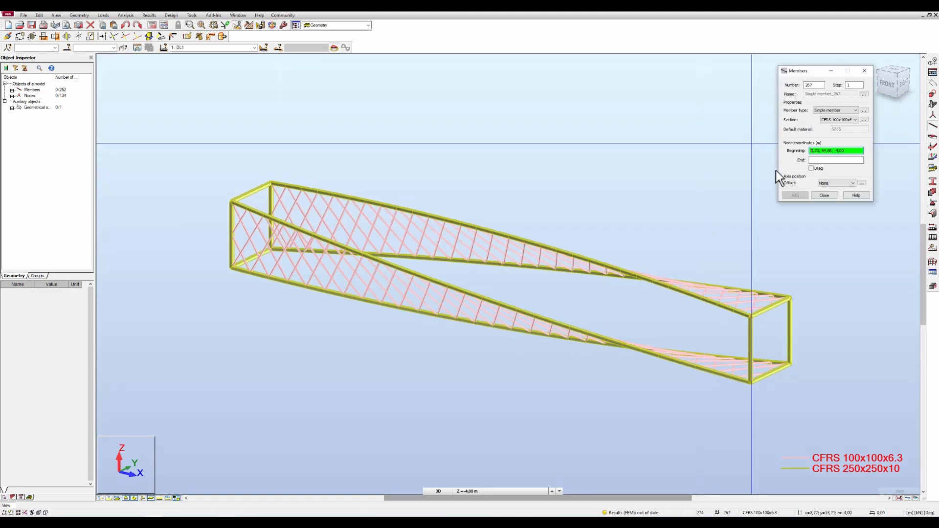
pyautogui.click(732, 379)
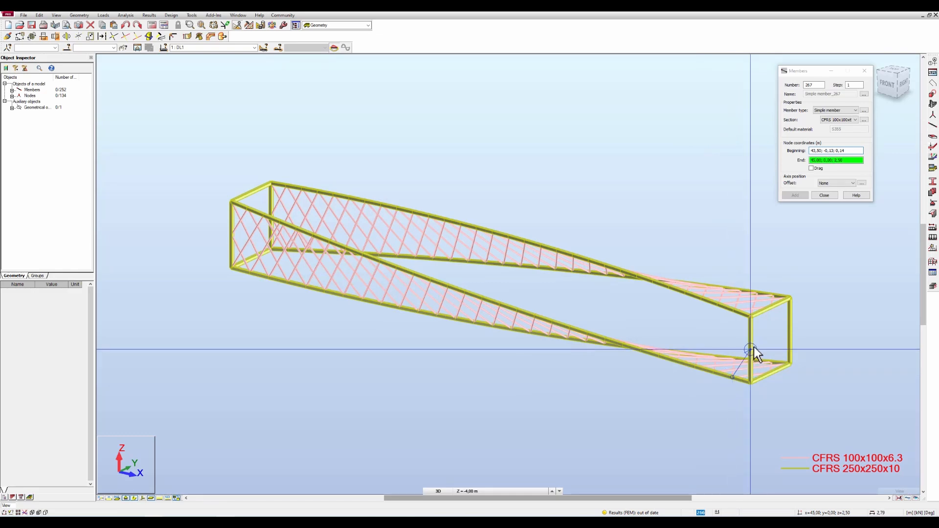
pyautogui.click(753, 348)
pyautogui.click(714, 371)
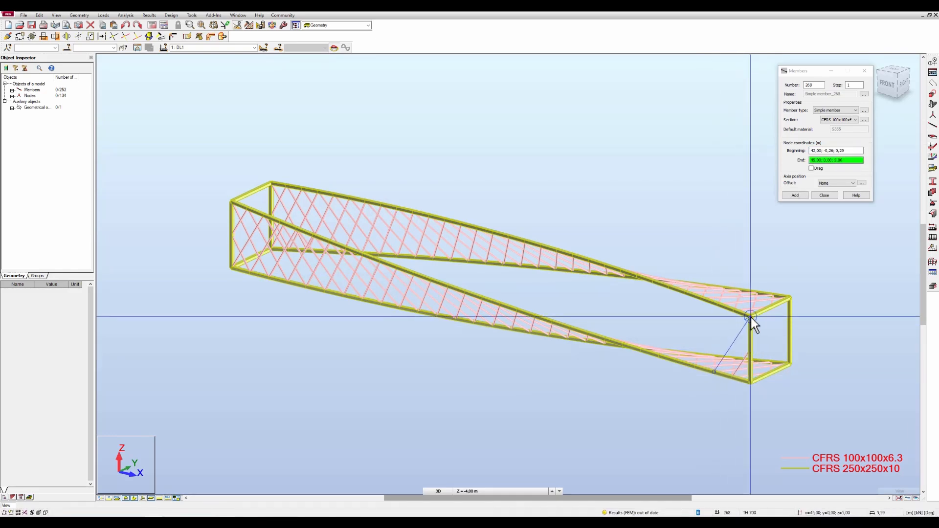
pyautogui.click(749, 318)
pyautogui.click(696, 366)
pyautogui.click(732, 313)
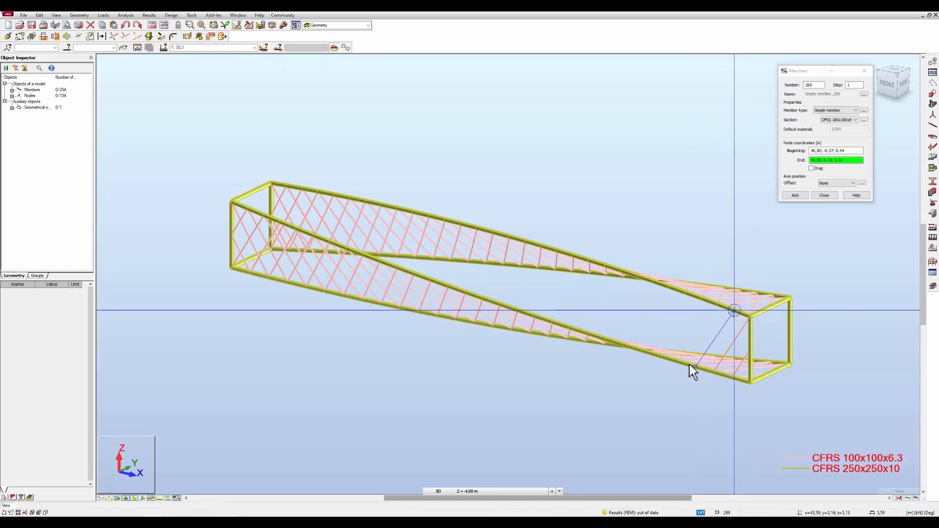
# Step: Add four more parallel diagonals on the open front face, ending at upper-chord nodes x=42.00, 40.50, 39.00 and the next one inward
pyautogui.click(678, 361)
pyautogui.click(720, 304)
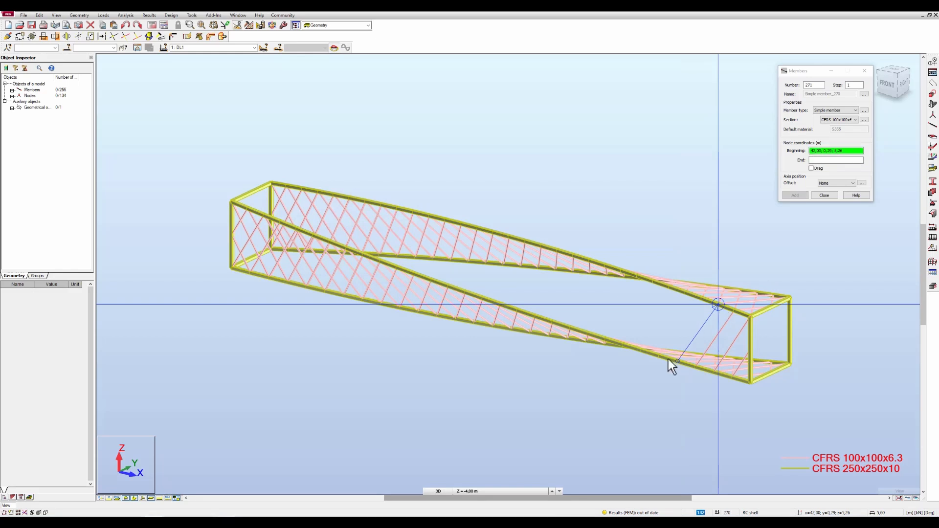
pyautogui.click(660, 355)
pyautogui.click(702, 299)
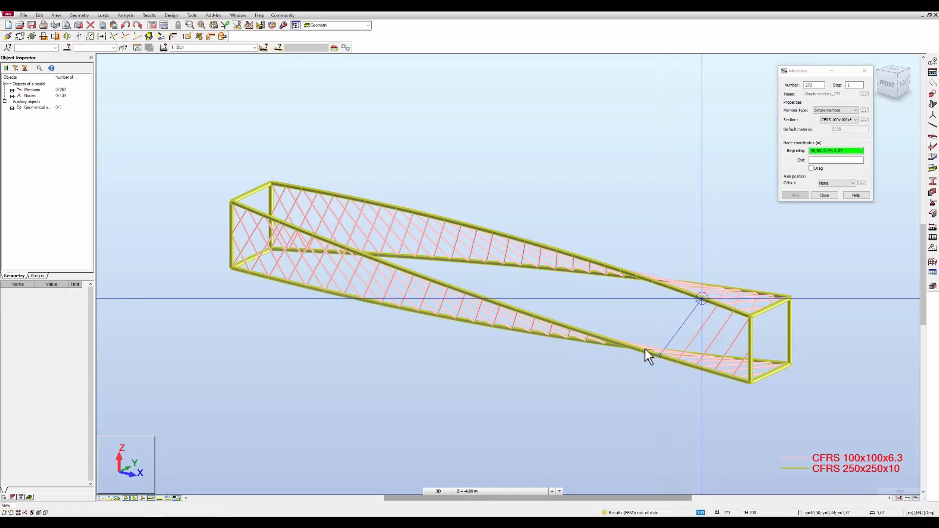
pyautogui.click(642, 350)
pyautogui.click(687, 295)
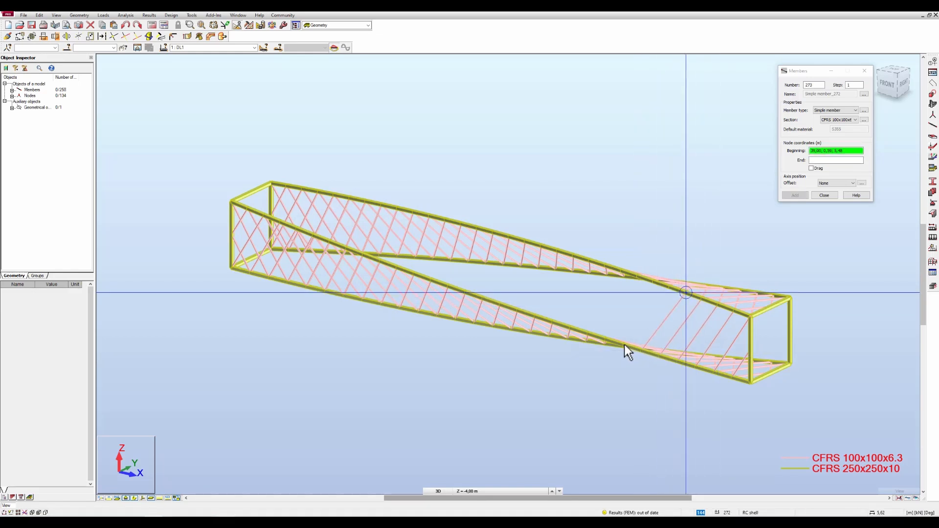
pyautogui.click(624, 345)
pyautogui.click(671, 288)
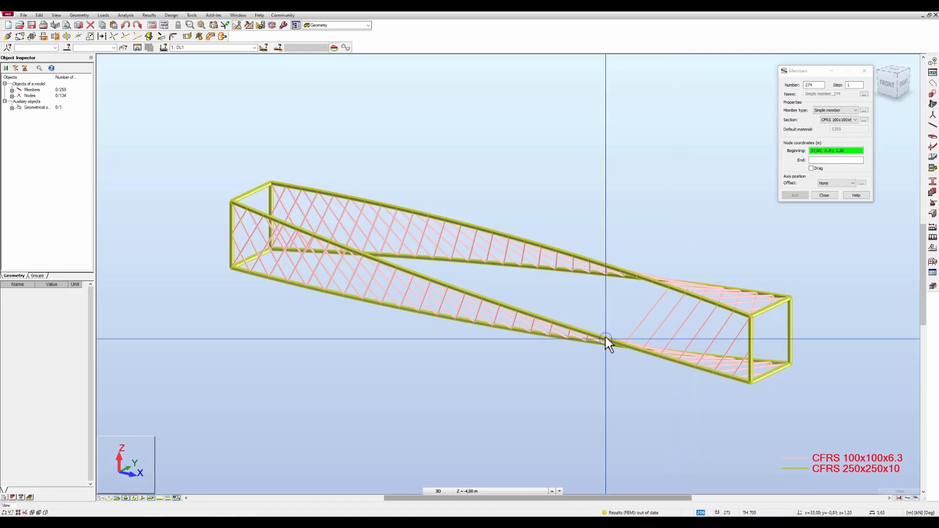
# Step: Add four parallel front-face diagonals from lower-chord nodes x=33.00, 31.50, 29.99 and 28.49, each rising to the next free node of the opposite chord
pyautogui.click(606, 337)
pyautogui.click(653, 283)
pyautogui.click(591, 336)
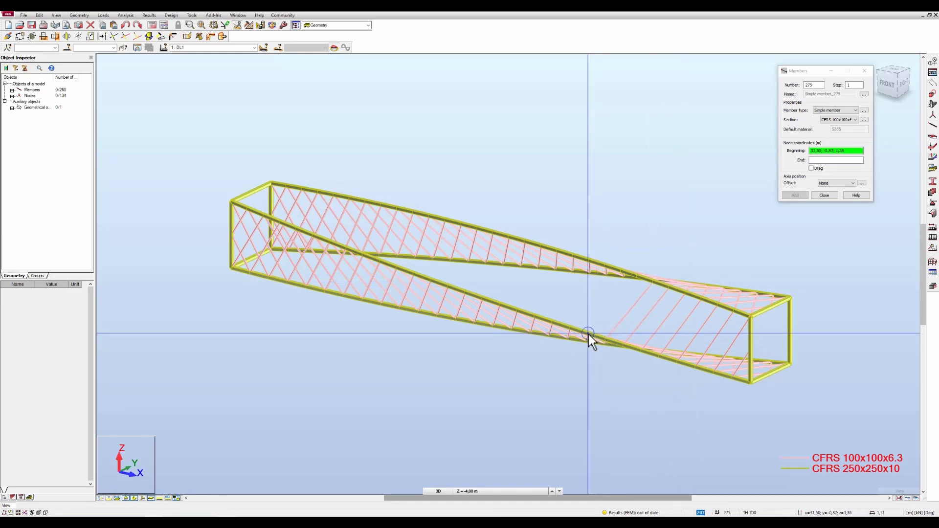
pyautogui.click(638, 274)
pyautogui.click(570, 326)
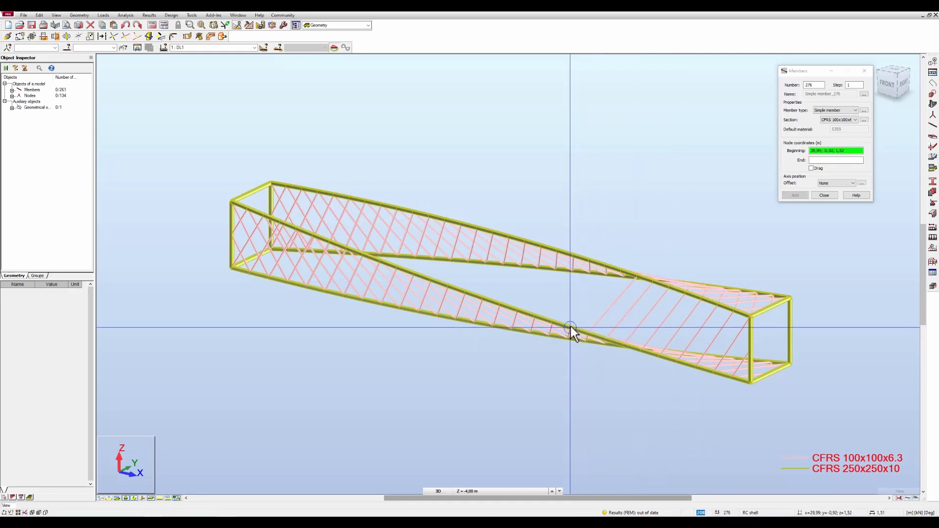
pyautogui.click(622, 269)
pyautogui.click(554, 321)
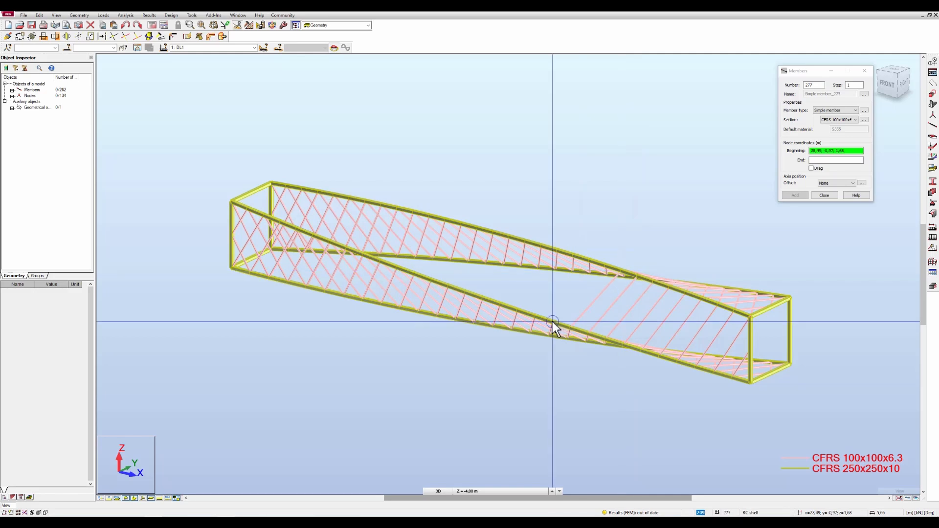
pyautogui.click(606, 265)
# Step: Add four front-face diagonals from chord nodes x=26.99, 25.49, 23.98 and 22.48 to the successive nodes of the upper chord
pyautogui.click(535, 316)
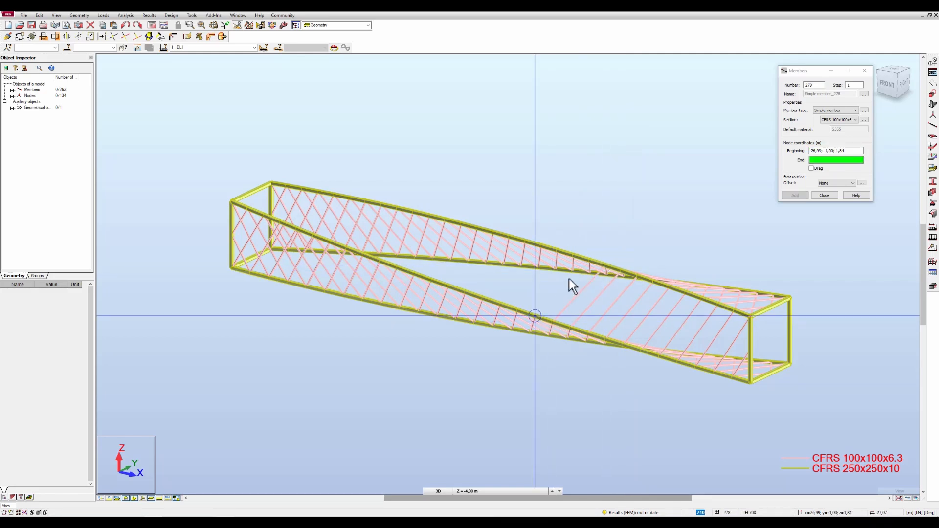
pyautogui.click(589, 259)
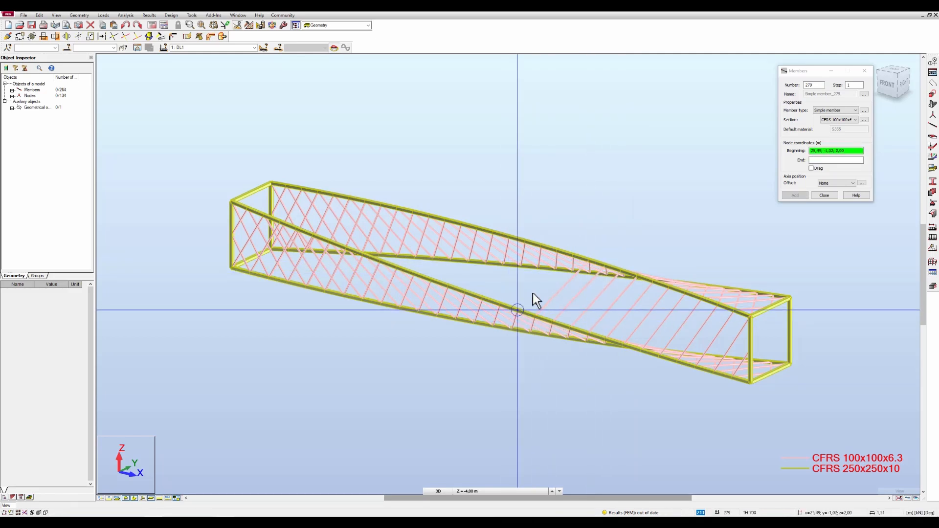
pyautogui.click(574, 257)
pyautogui.click(503, 301)
pyautogui.click(559, 250)
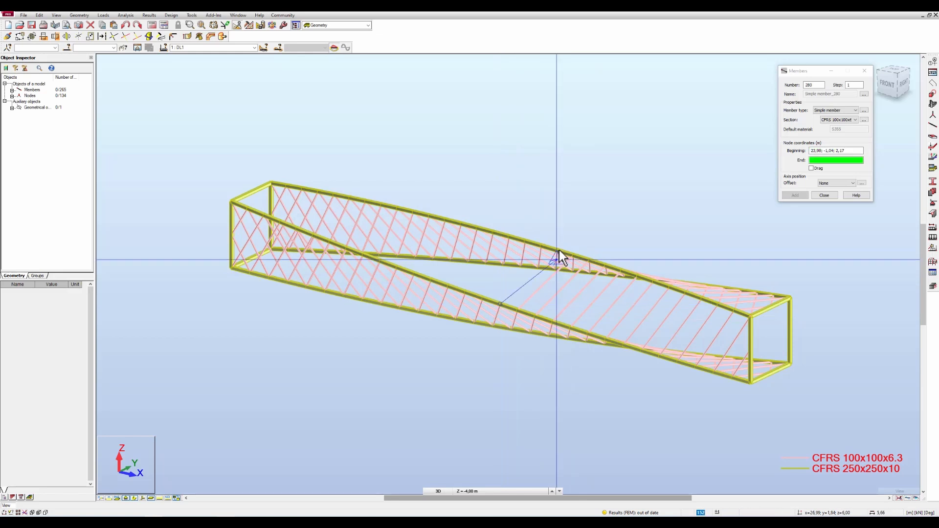
pyautogui.click(484, 298)
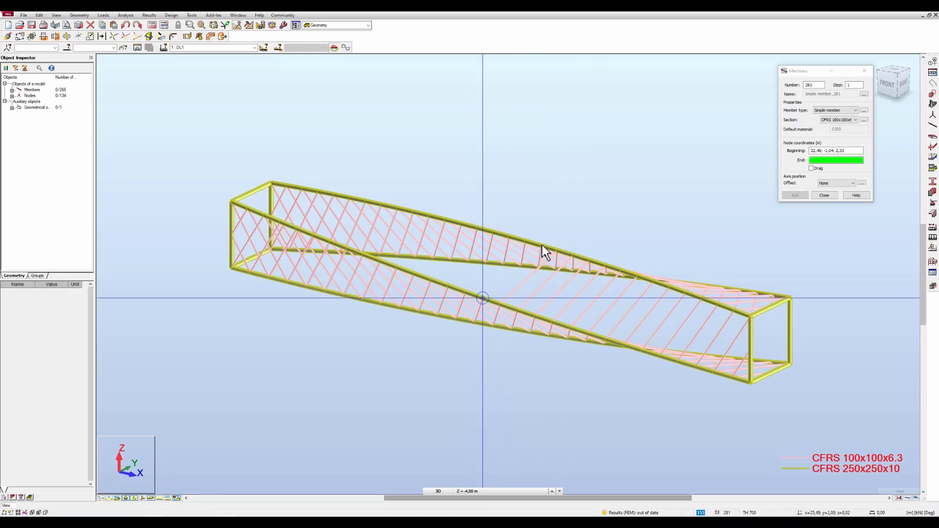
pyautogui.click(540, 245)
# Step: Add four front-face diagonals from chord nodes x=20.98, 19.48, 17.98 and 16.47 to the upper chord, keeping the same parallel pattern
pyautogui.click(468, 289)
pyautogui.click(523, 239)
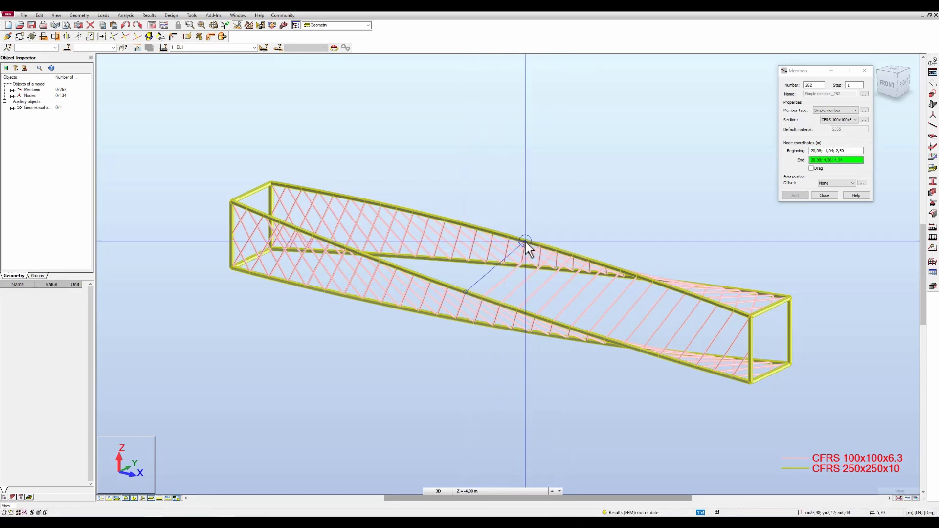
pyautogui.click(450, 286)
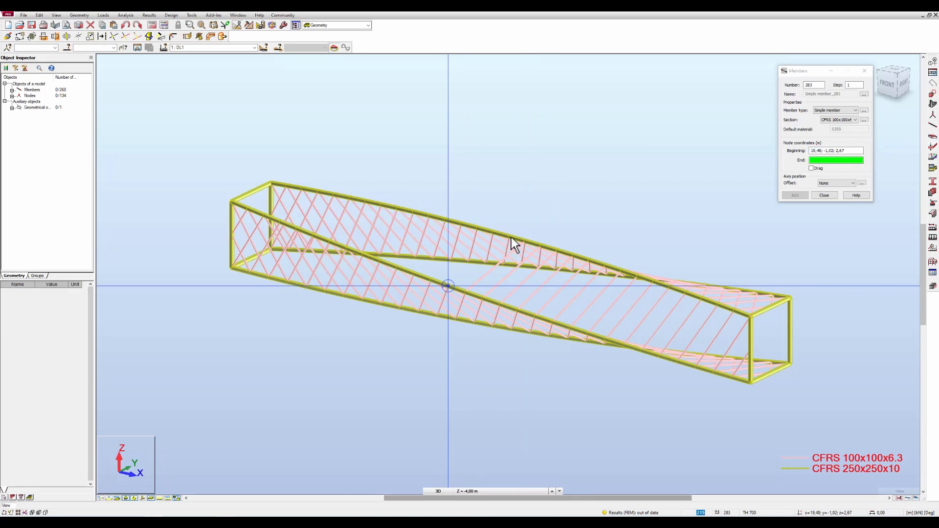
pyautogui.click(509, 235)
pyautogui.click(433, 279)
pyautogui.click(493, 231)
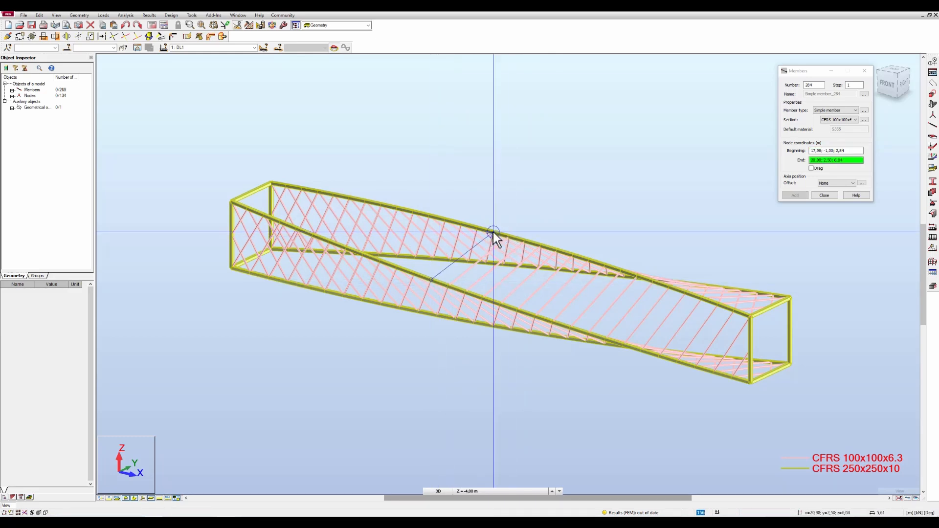
pyautogui.click(416, 272)
pyautogui.click(476, 228)
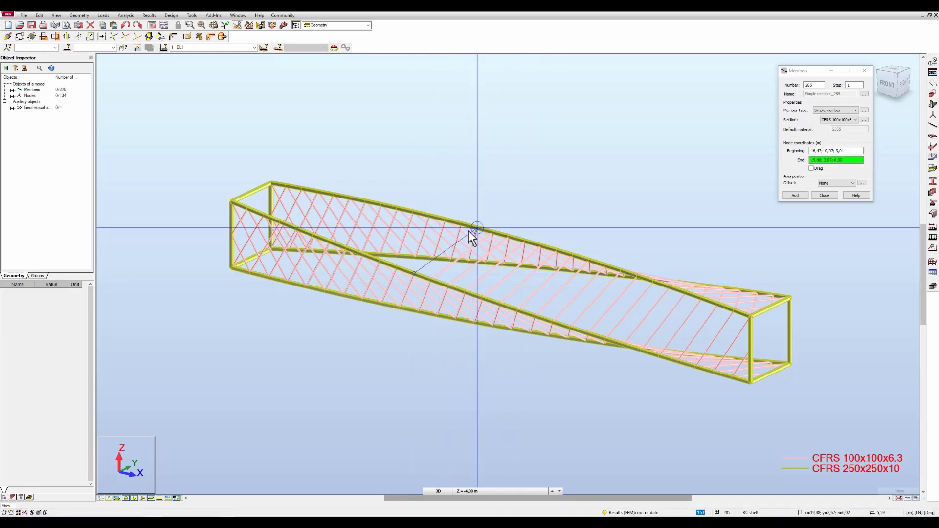
# Step: Add four more diagonals toward the far end, ending at upper-chord nodes x=17.98, 16.47, 14.97 and 13.47
pyautogui.click(398, 266)
pyautogui.click(459, 223)
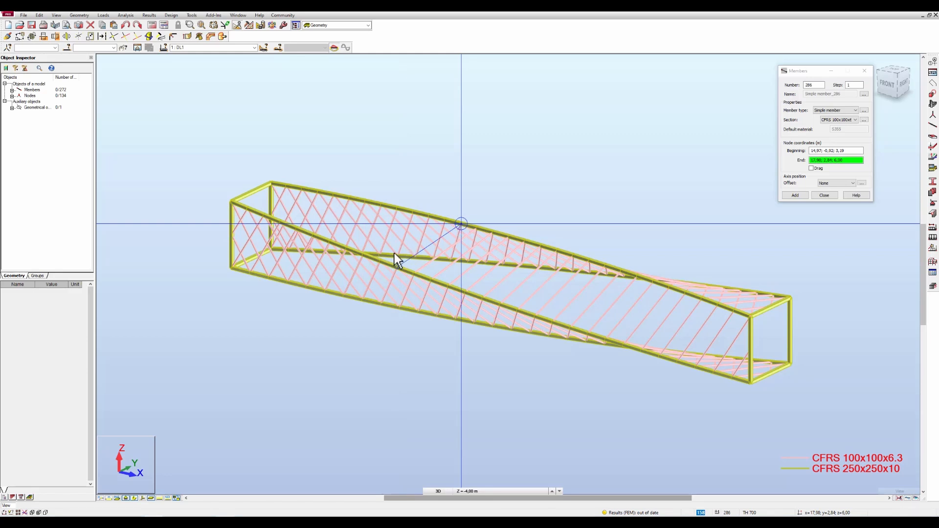
pyautogui.click(379, 260)
pyautogui.click(444, 219)
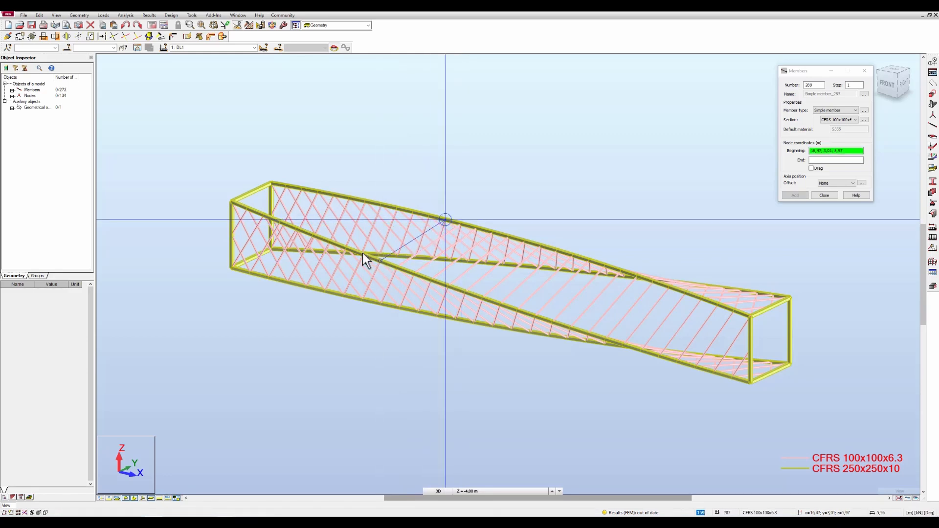
pyautogui.click(362, 254)
pyautogui.click(429, 213)
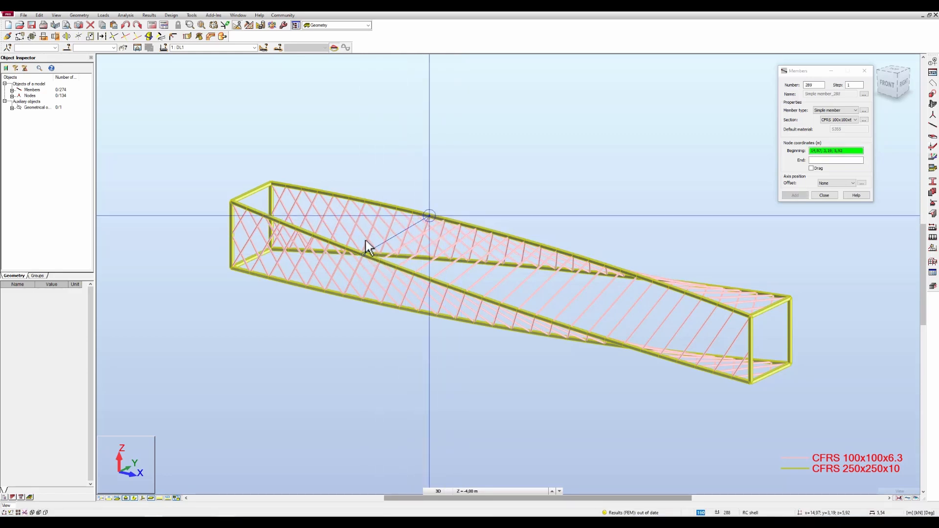
pyautogui.click(347, 248)
pyautogui.click(414, 211)
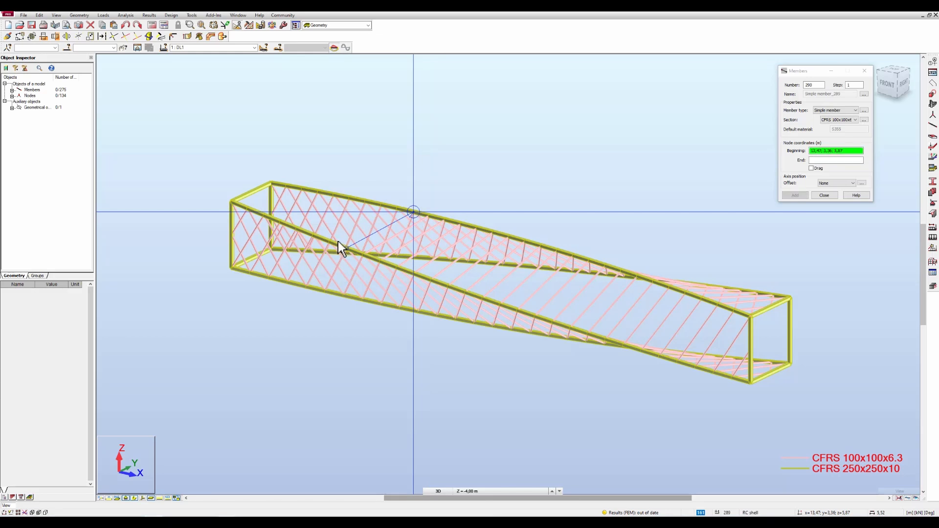
# Step: Continue the parallel front-face bracing with four diagonals ending at upper-chord nodes x=11.97, 10.47, 8.98 and 7.48
pyautogui.click(331, 242)
pyautogui.click(397, 208)
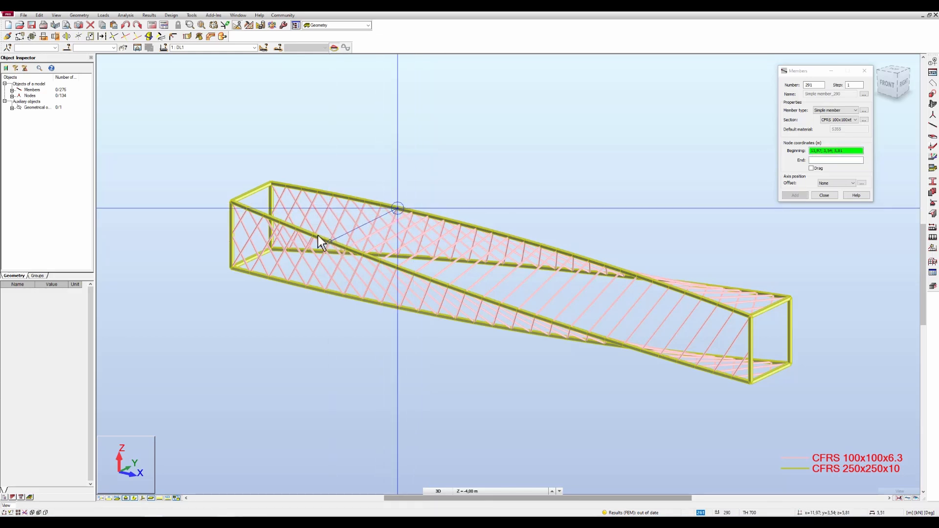
pyautogui.click(313, 236)
pyautogui.click(381, 204)
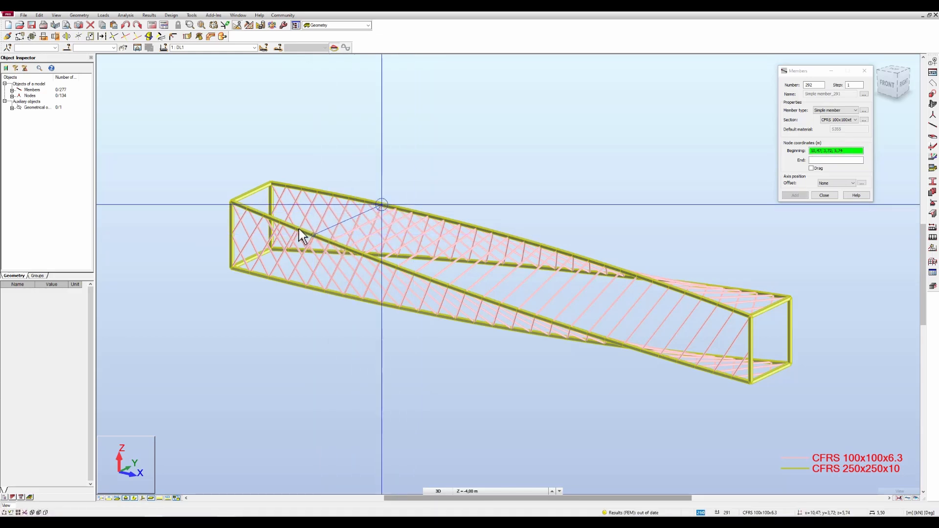
pyautogui.click(297, 229)
pyautogui.click(366, 201)
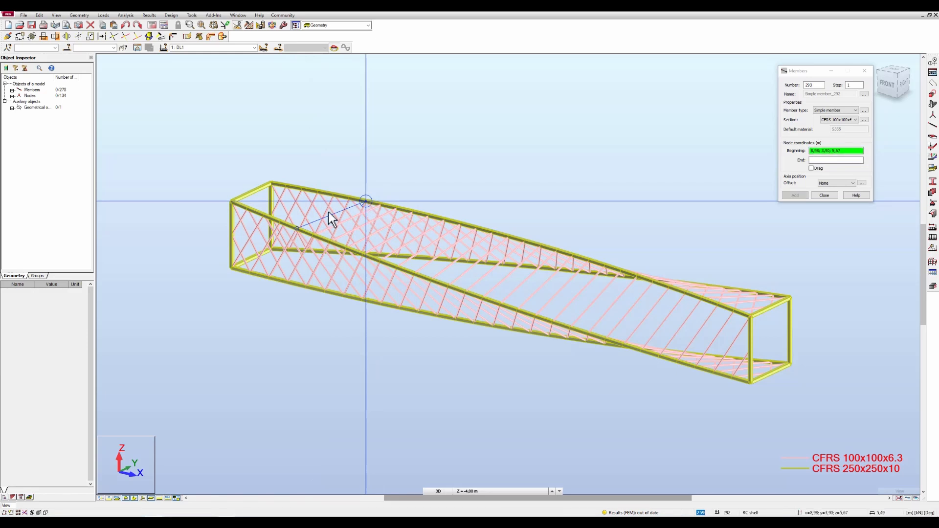
pyautogui.click(281, 221)
pyautogui.click(351, 198)
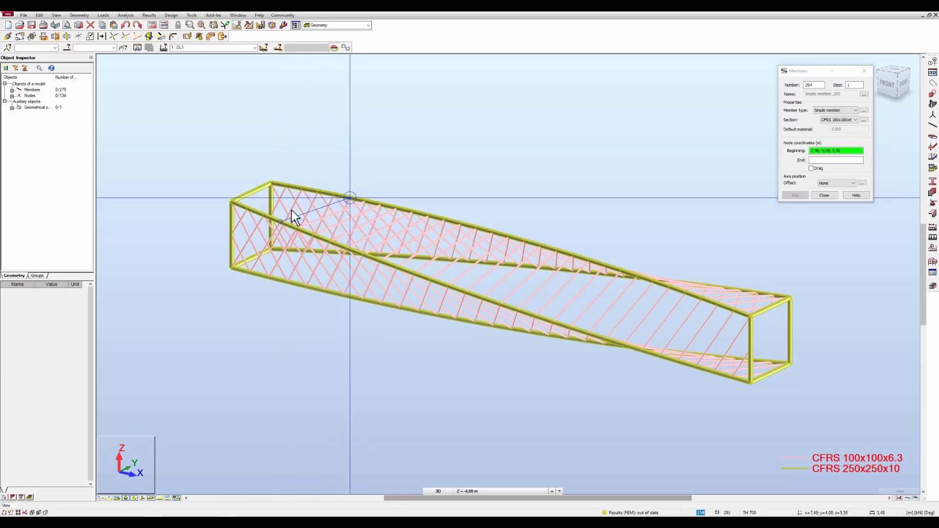
# Step: Complete this bracing direction with diagonals from x=2.99, 1.49 and 0.00 to x=5.98, 4.48 and 2.99, plus one from x=1.49 to the end beam's midpoint
pyautogui.click(264, 214)
pyautogui.click(334, 193)
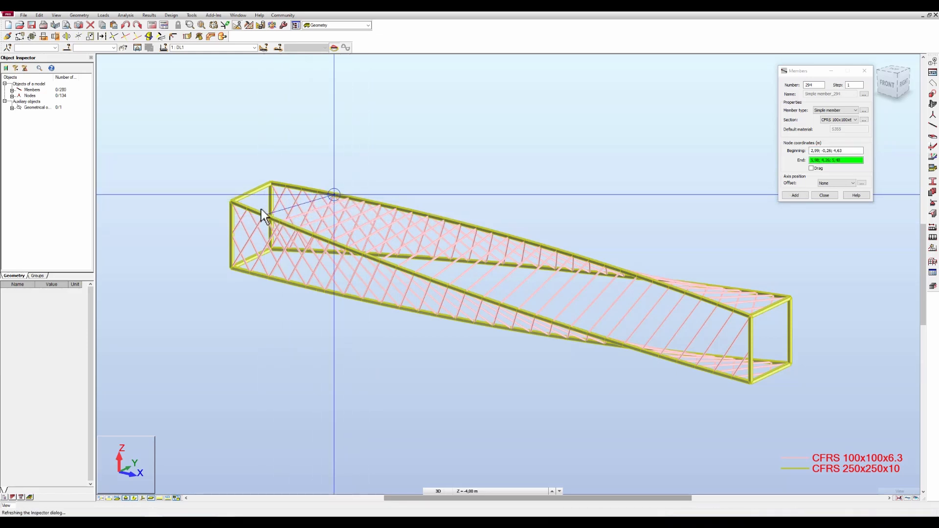
pyautogui.click(248, 209)
pyautogui.click(319, 192)
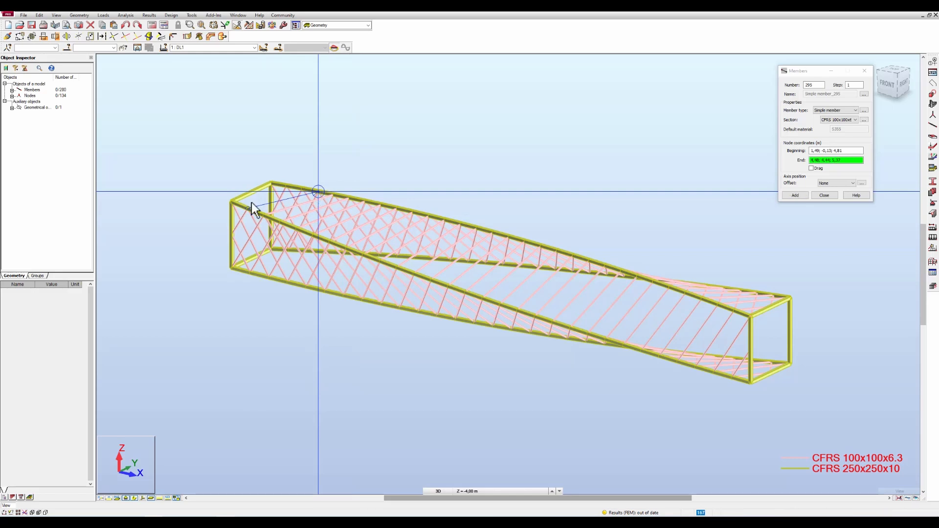
pyautogui.click(232, 202)
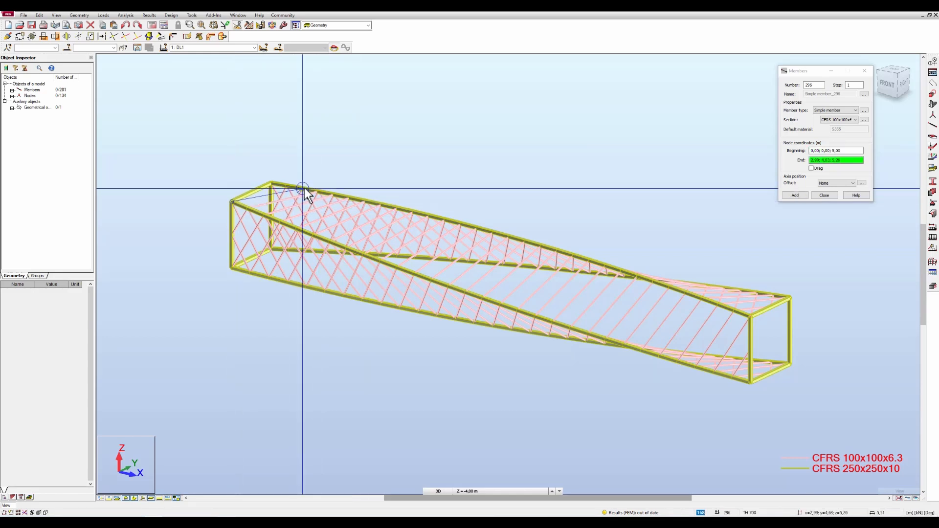
pyautogui.click(304, 189)
pyautogui.click(253, 191)
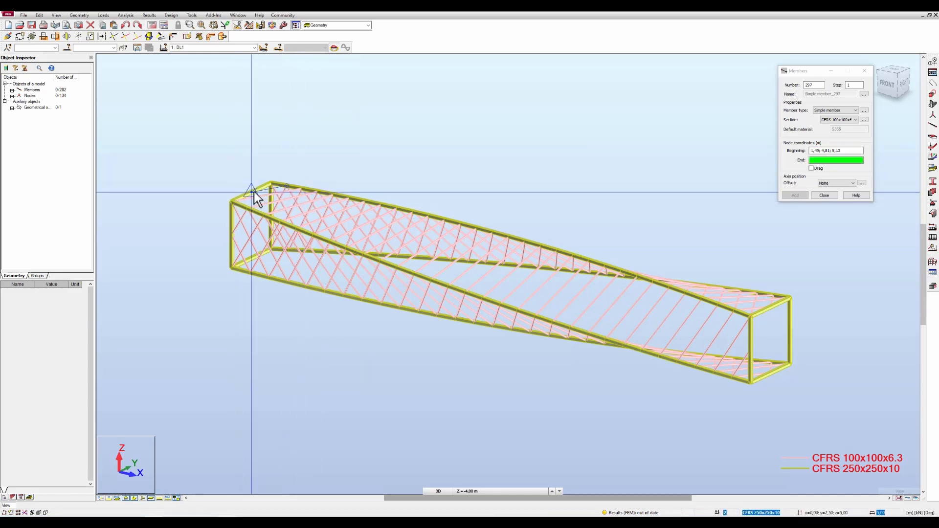
pyautogui.click(483, 138)
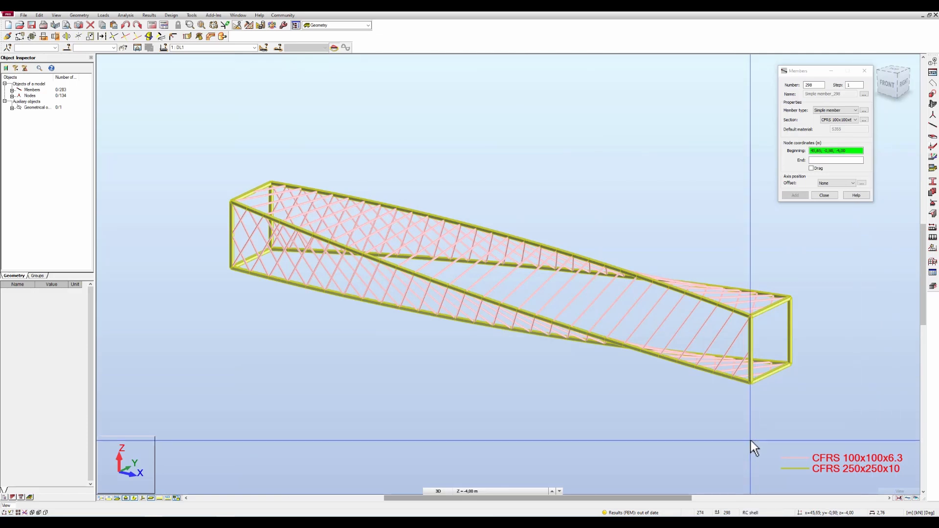
# Step: Begin the opposing front-face diagonals at the x=45.00 end, from the post's midpoint, its lower corner and the next chord node to successive upper-chord nodes through x=40.50
pyautogui.click(752, 351)
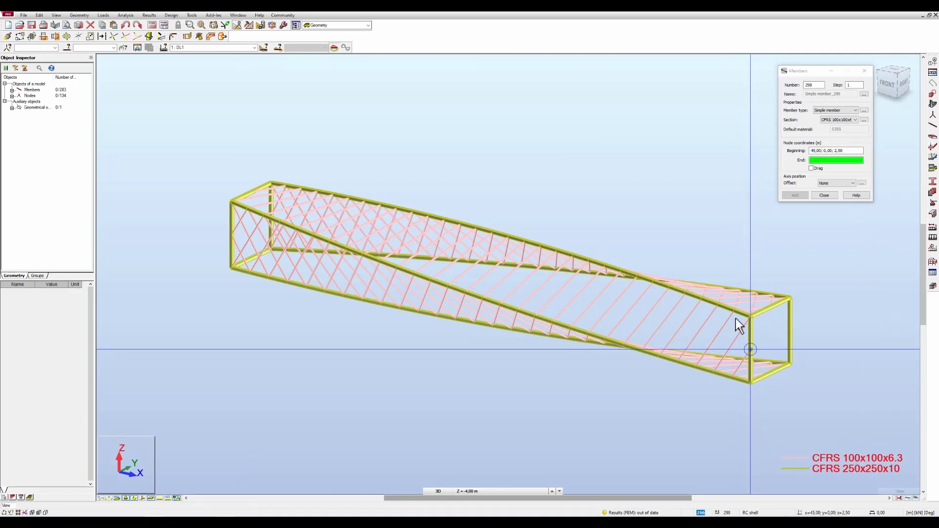
pyautogui.click(737, 318)
pyautogui.click(749, 379)
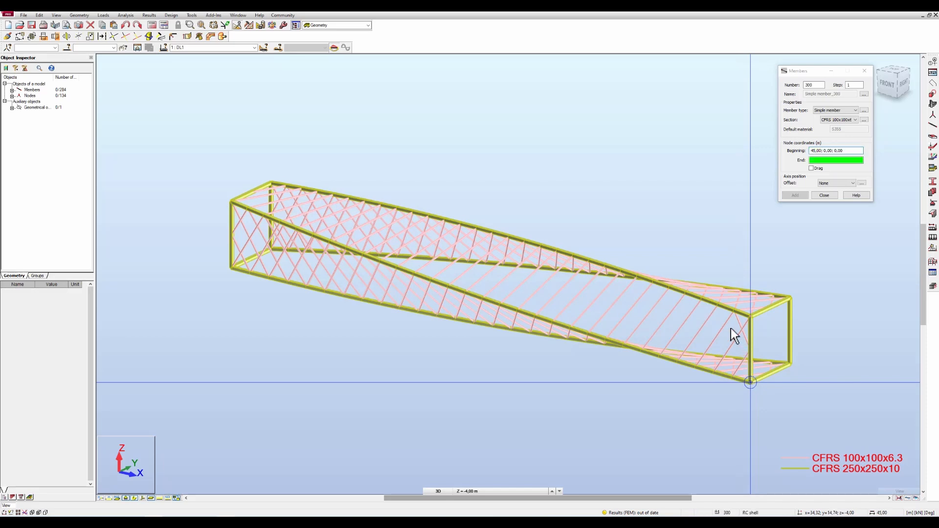
pyautogui.click(734, 376)
pyautogui.click(703, 300)
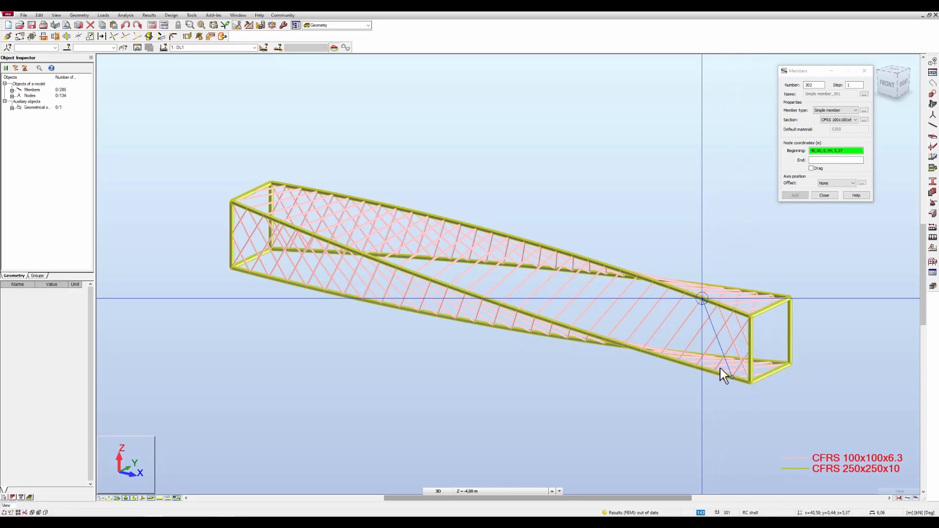
# Step: Add three opposing diagonals from lower-chord nodes x=42.00, 40.50 and 39.00 to upper-chord nodes x=39.00, 37.50 and 36.00
pyautogui.scroll(3, 718, 371)
pyautogui.click(713, 373)
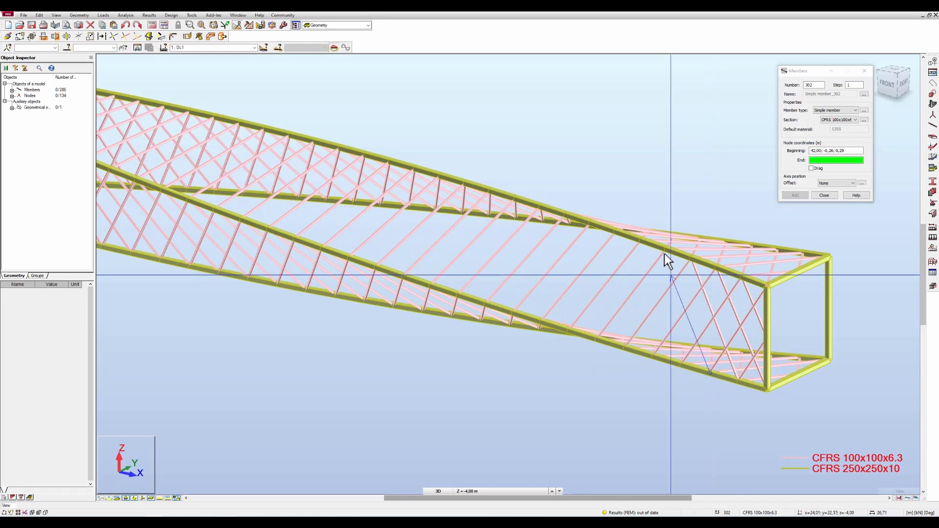
pyautogui.click(664, 252)
pyautogui.click(683, 363)
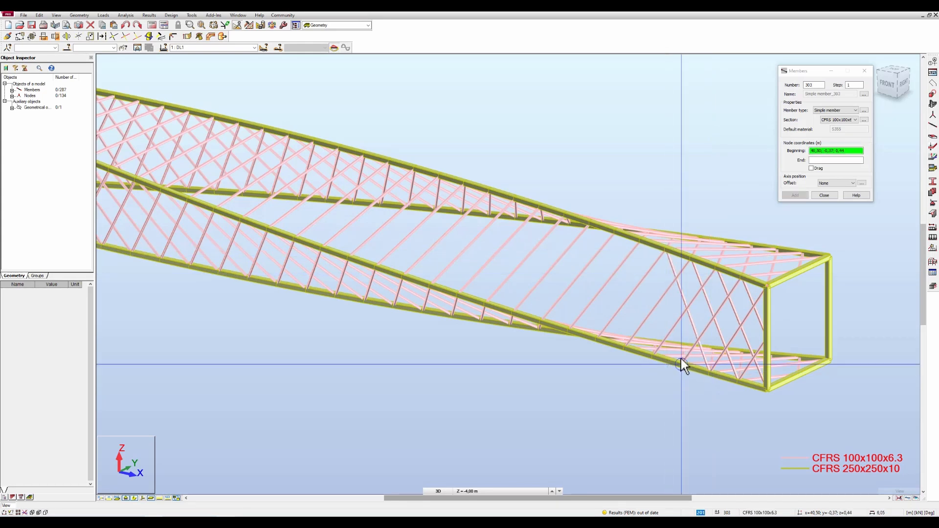
pyautogui.click(641, 241)
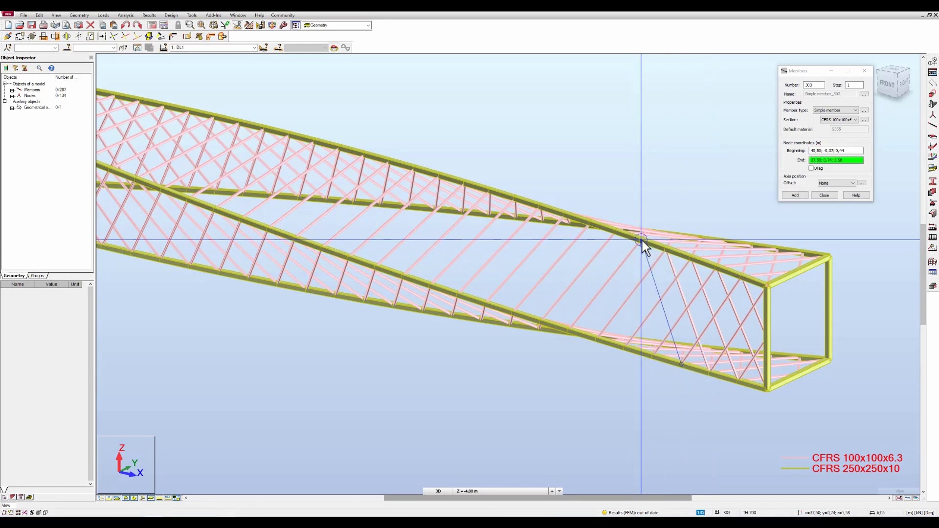
pyautogui.click(654, 356)
pyautogui.click(616, 231)
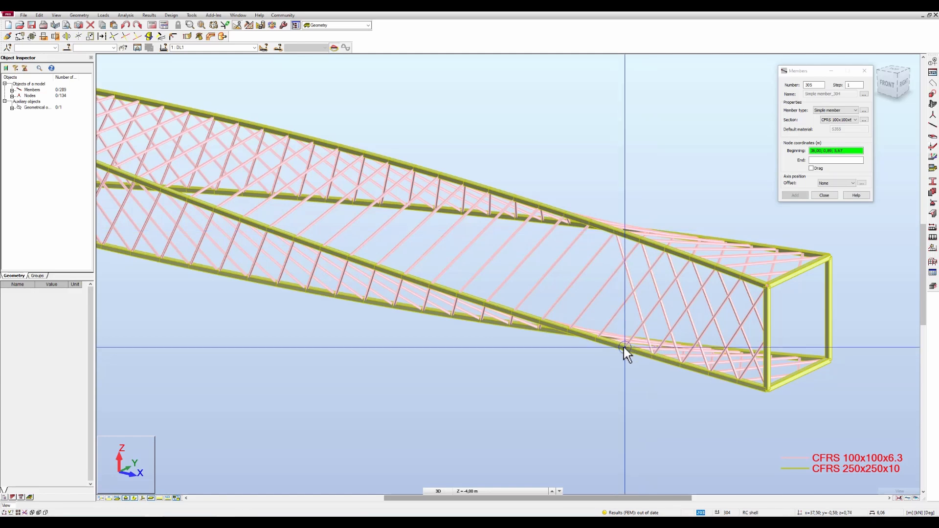
# Step: Add four opposing diagonals from lower-chord nodes x=37.50, 36.00, 34.50 and 33.00 to upper-chord nodes x=34.50, 33.00, 31.50 and 29.99
pyautogui.click(625, 347)
pyautogui.click(591, 223)
pyautogui.click(599, 333)
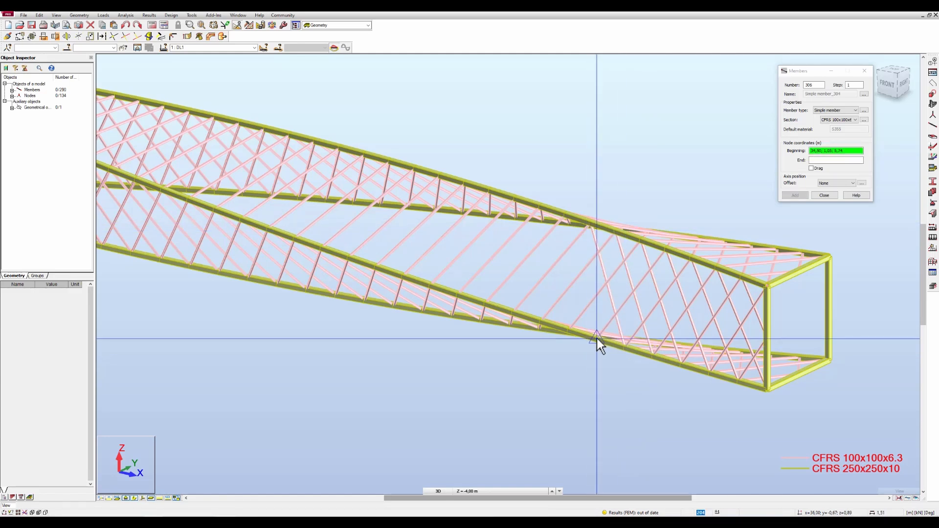
pyautogui.click(565, 214)
pyautogui.click(626, 348)
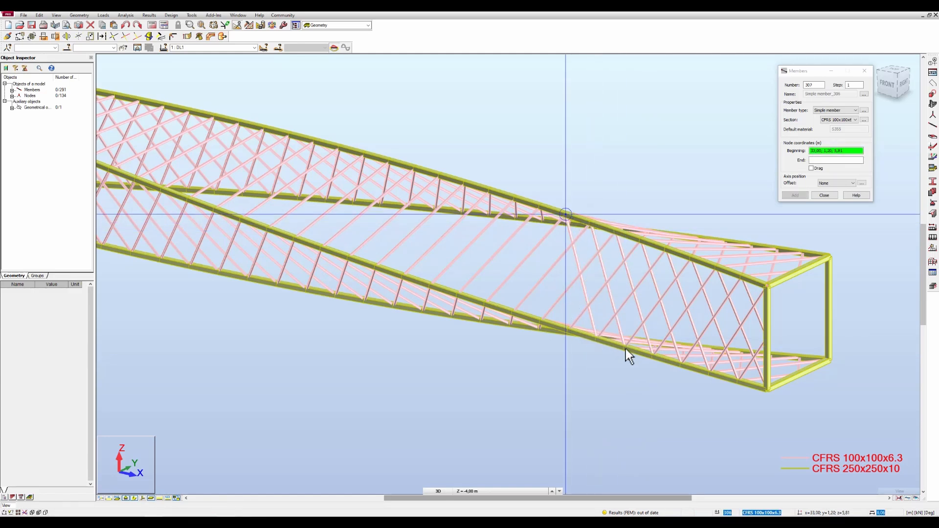
pyautogui.scroll(-2, 626, 348)
pyautogui.click(586, 334)
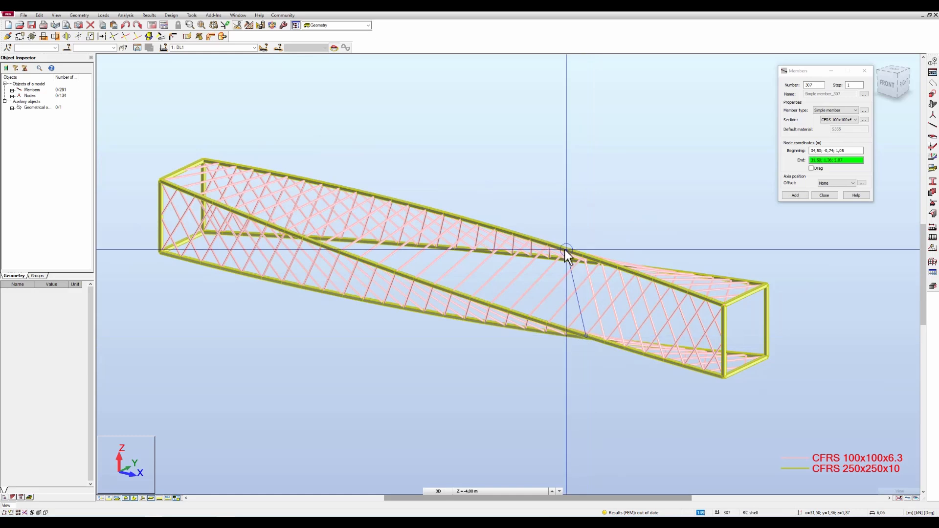
pyautogui.click(567, 329)
pyautogui.click(552, 245)
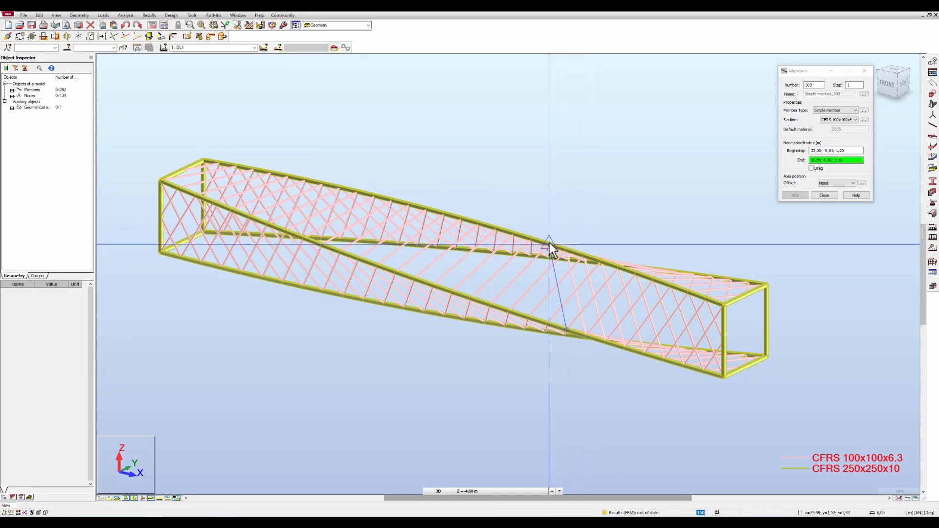
# Step: Add four opposing diagonals from chord nodes x=31.50, 29.99, 28.49 and 26.99 to the successive free nodes of the upper chord
pyautogui.click(547, 323)
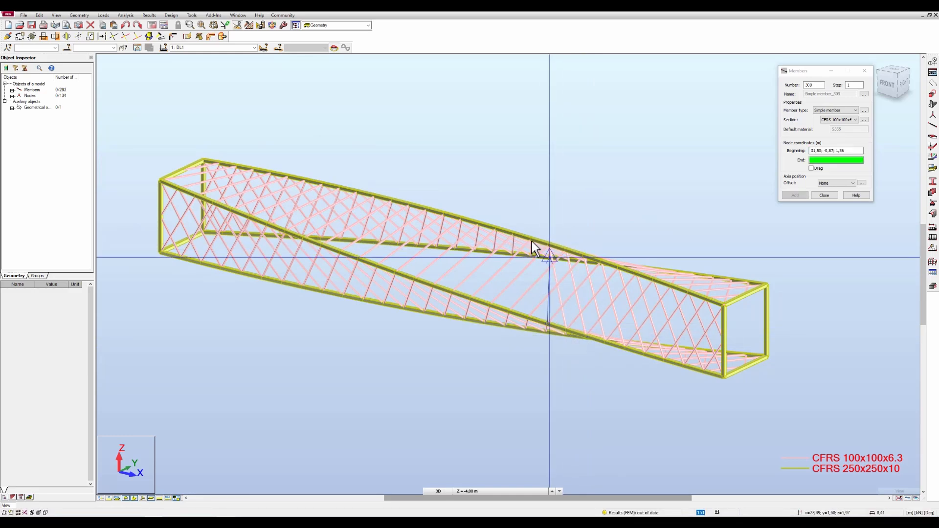
pyautogui.click(532, 242)
pyautogui.click(528, 317)
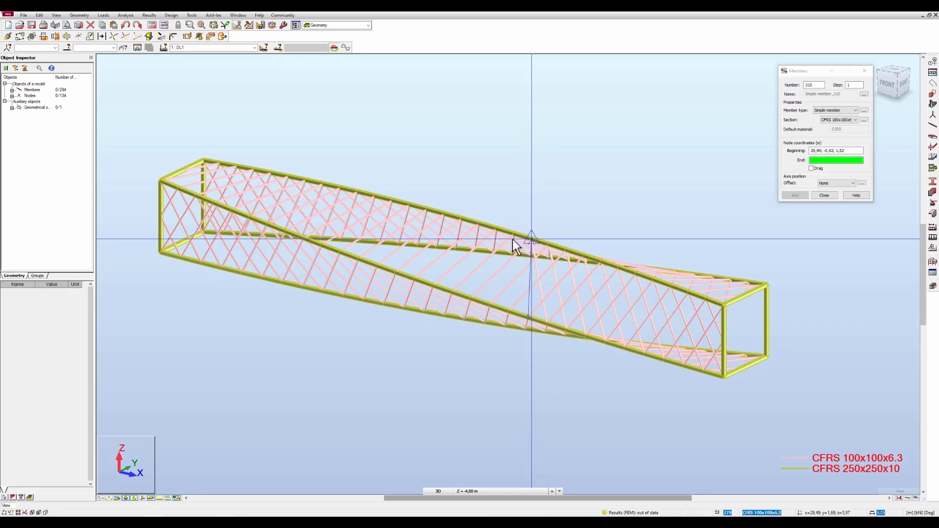
pyautogui.click(512, 235)
pyautogui.click(509, 309)
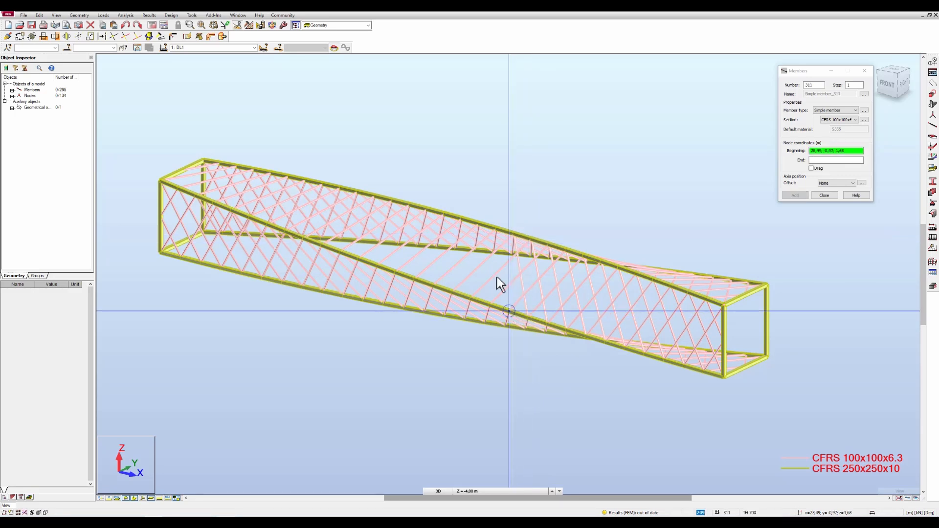
pyautogui.click(495, 228)
pyautogui.click(492, 303)
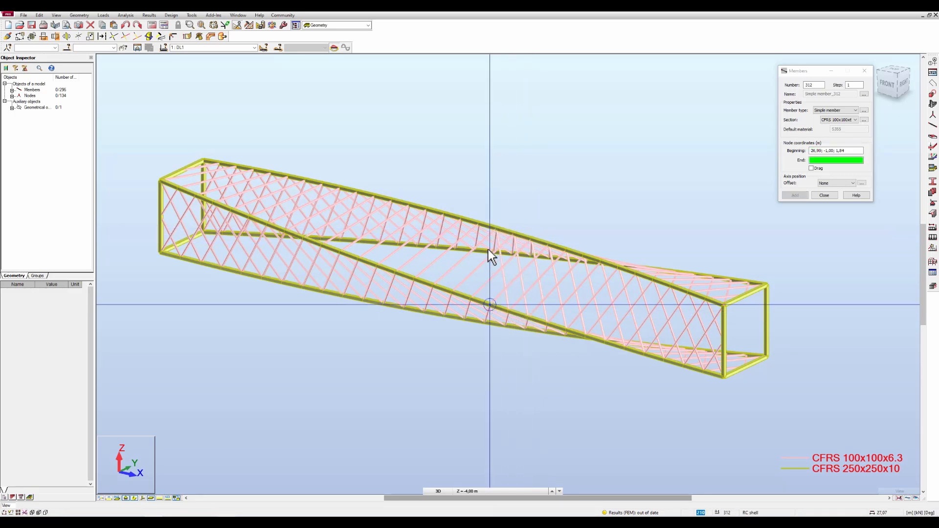
# Step: Add four opposing diagonals from chord nodes x=25.49, 23.98, 22.48 and 20.98 to successive upper-chord nodes, ending at x=17.98
pyautogui.click(473, 297)
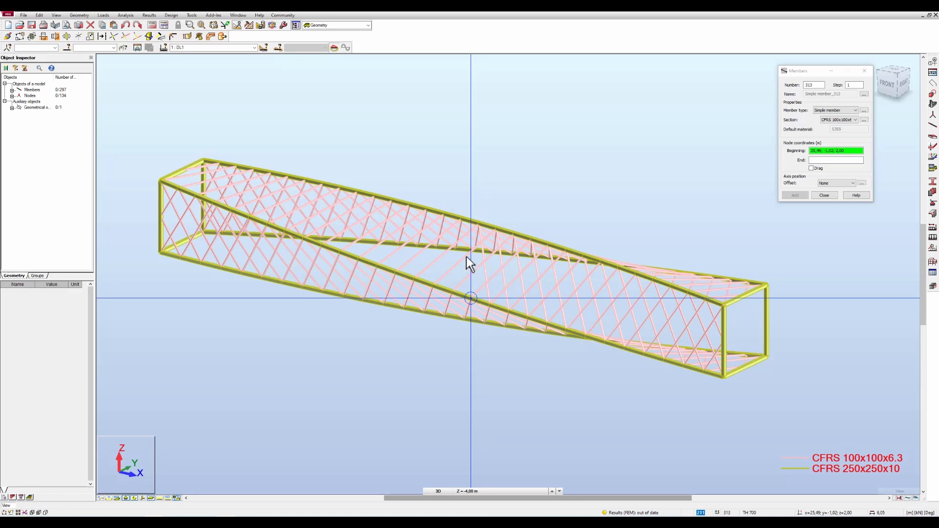
pyautogui.click(462, 218)
pyautogui.click(462, 219)
pyautogui.click(454, 290)
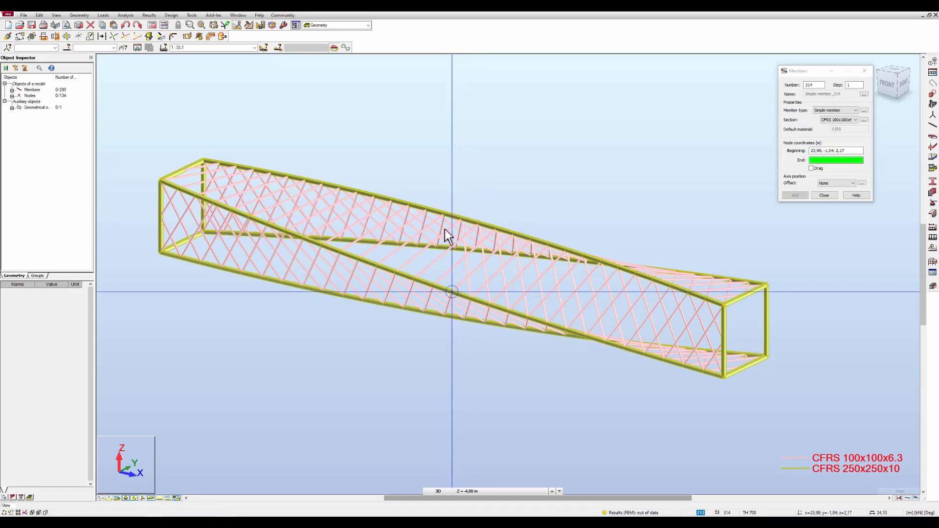
pyautogui.click(436, 282)
pyautogui.click(427, 210)
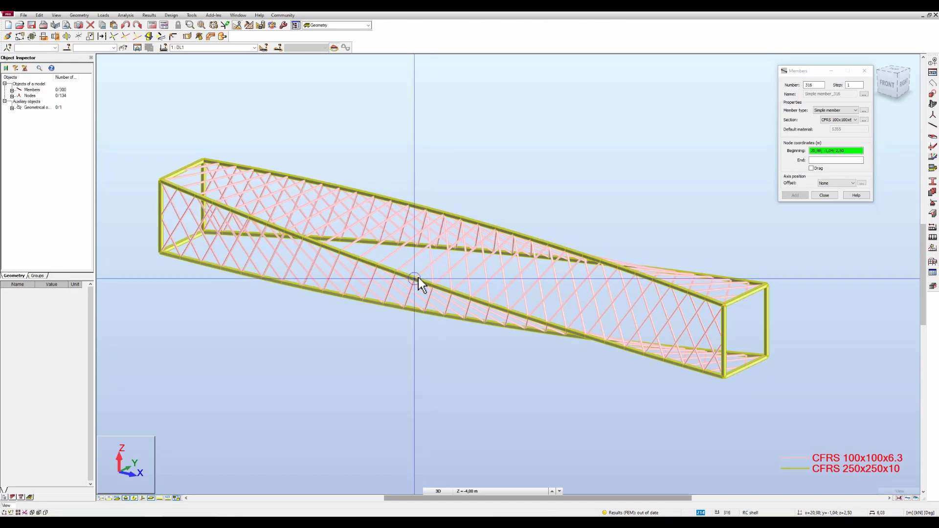
pyautogui.click(419, 282)
pyautogui.click(410, 205)
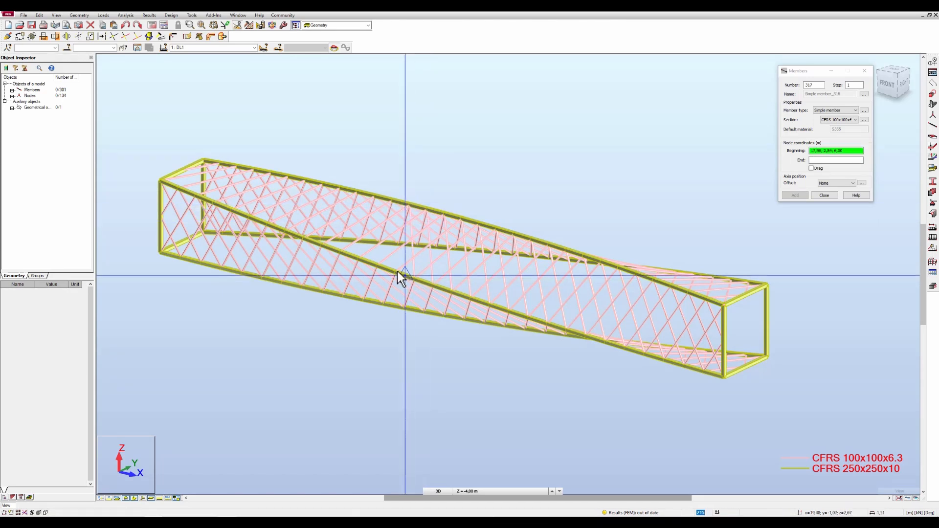
# Step: Add four opposing diagonals ending at upper-chord nodes x=16.47, 14.97, 13.47 and 11.97, keeping the same node spacing
pyautogui.click(397, 270)
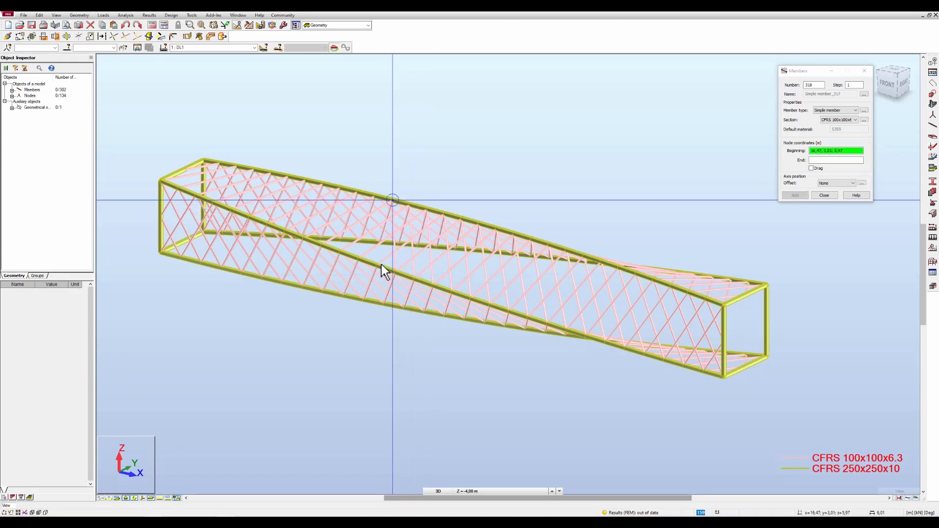
pyautogui.click(379, 265)
pyautogui.click(376, 197)
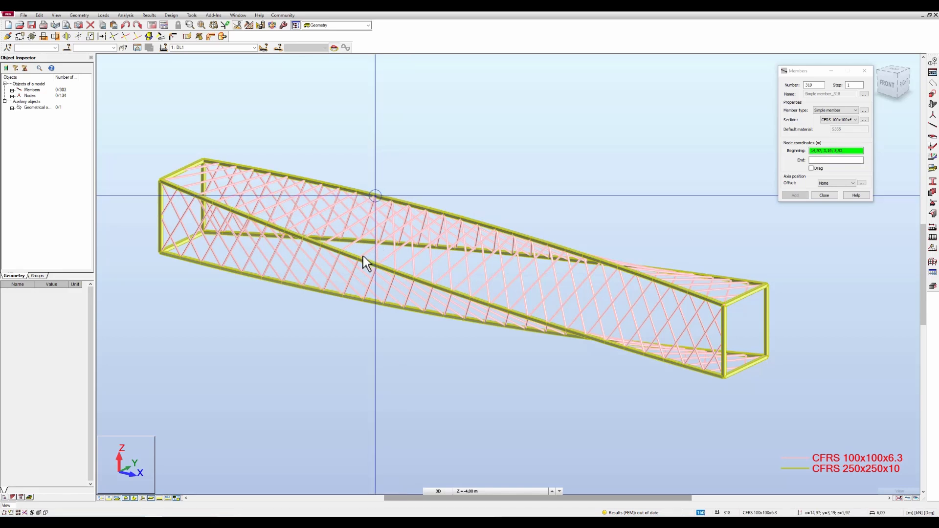
pyautogui.click(362, 257)
pyautogui.click(357, 193)
pyautogui.click(346, 253)
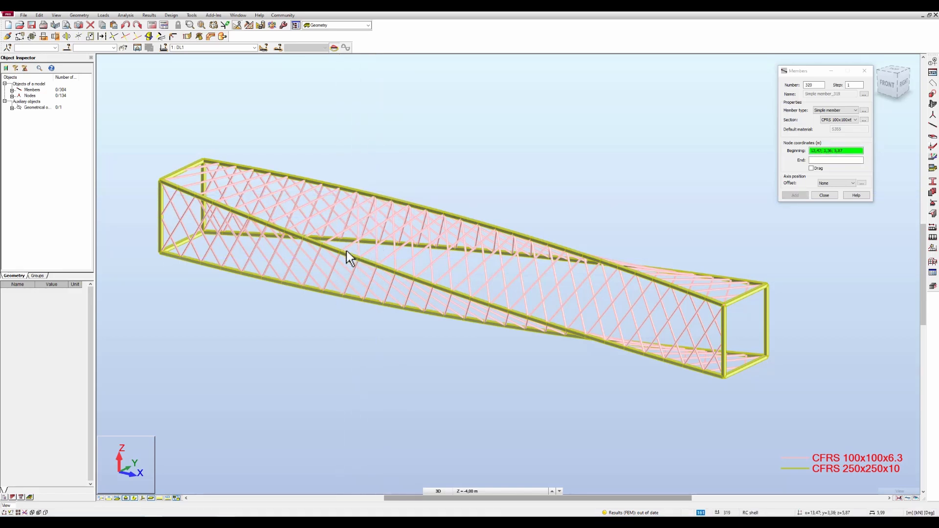
pyautogui.click(340, 188)
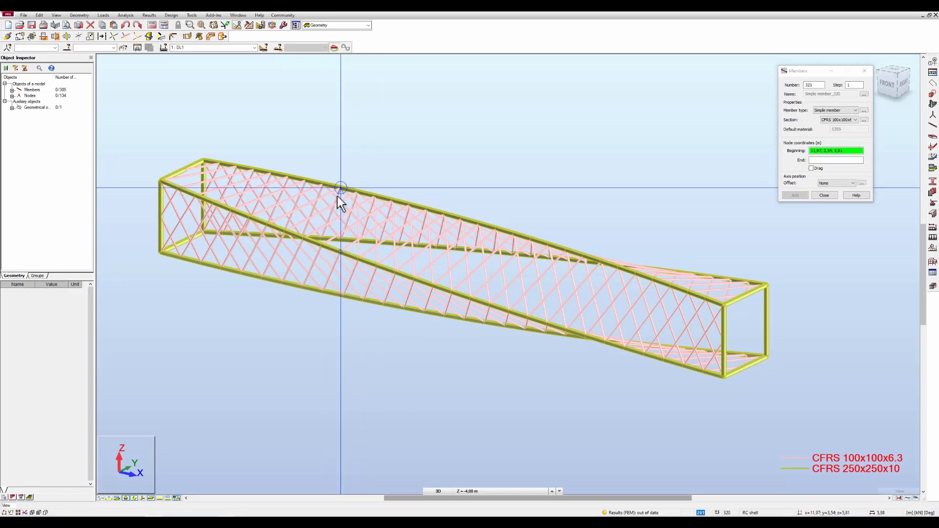
# Step: Add two opposing diagonals from chord nodes x=13.47 and 11.97 to upper-chord nodes x=10.47 and 8.98
pyautogui.click(322, 244)
pyautogui.click(322, 184)
pyautogui.click(322, 184)
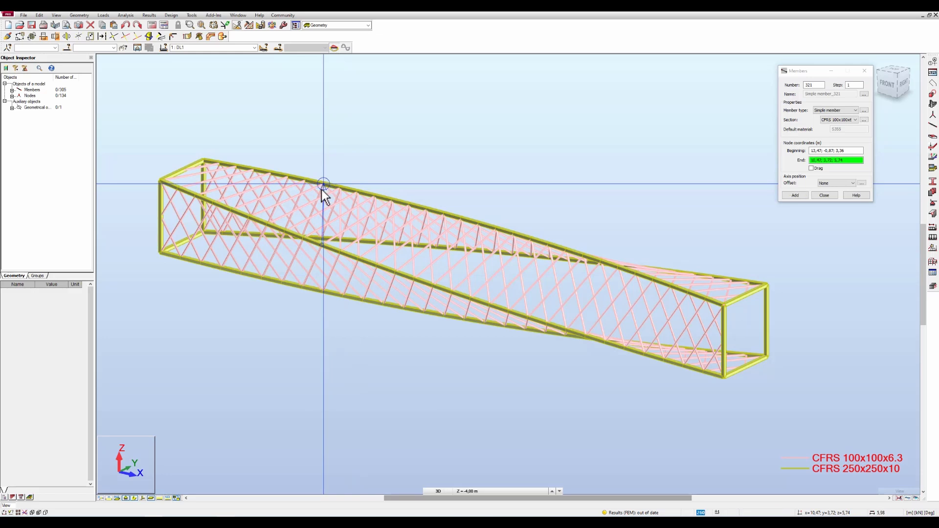
pyautogui.click(307, 236)
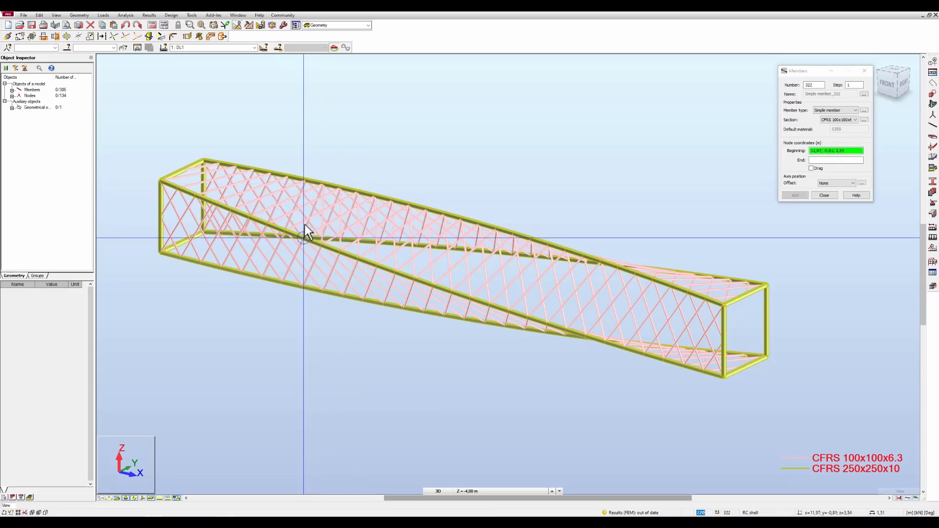
pyautogui.click(306, 180)
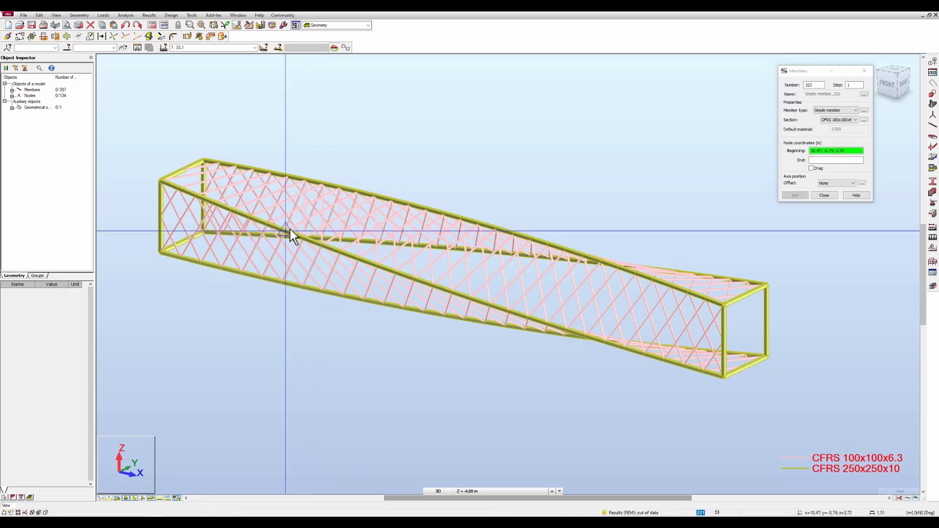
# Step: Add four opposing diagonals from chord nodes x=10.47, 8.98, 7.48 and 5.98 to upper-chord nodes x=7.48, 5.98, 4.48 and 2.99
pyautogui.click(290, 229)
pyautogui.click(289, 177)
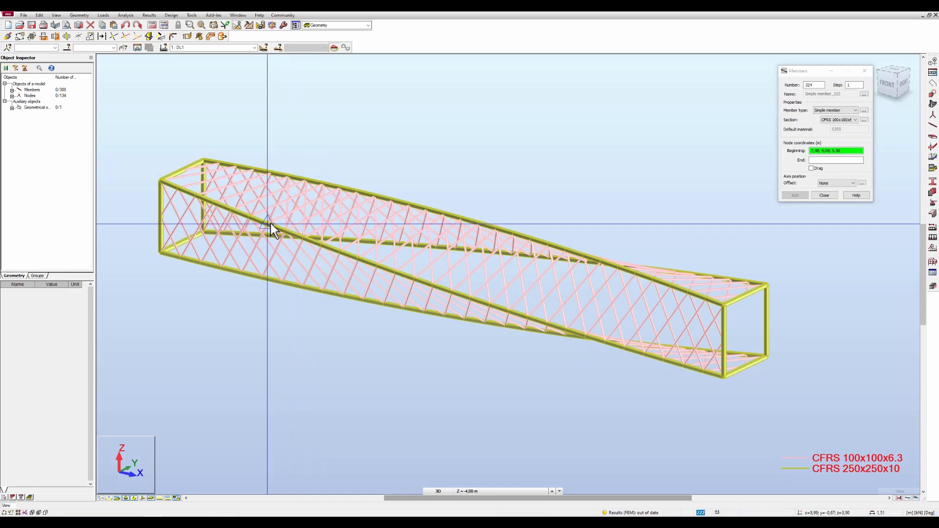
pyautogui.click(268, 224)
pyautogui.click(271, 173)
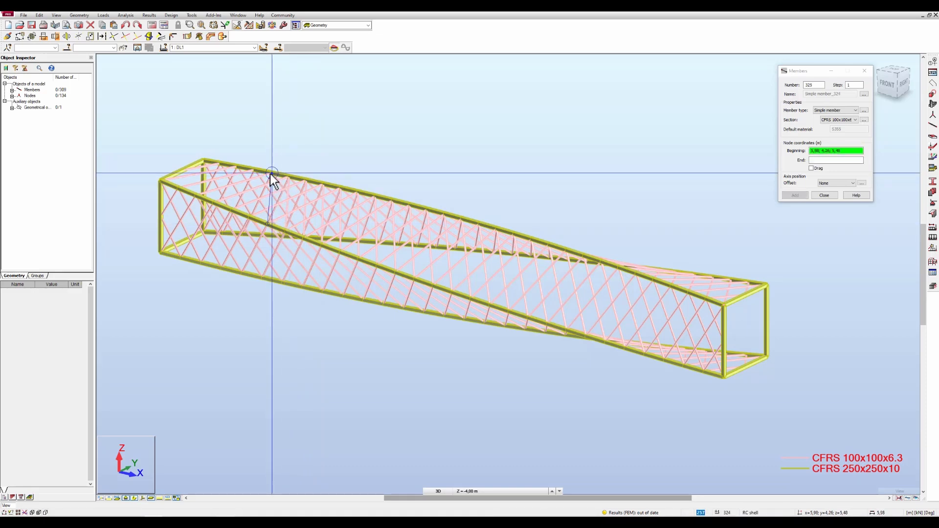
pyautogui.click(250, 216)
pyautogui.click(254, 172)
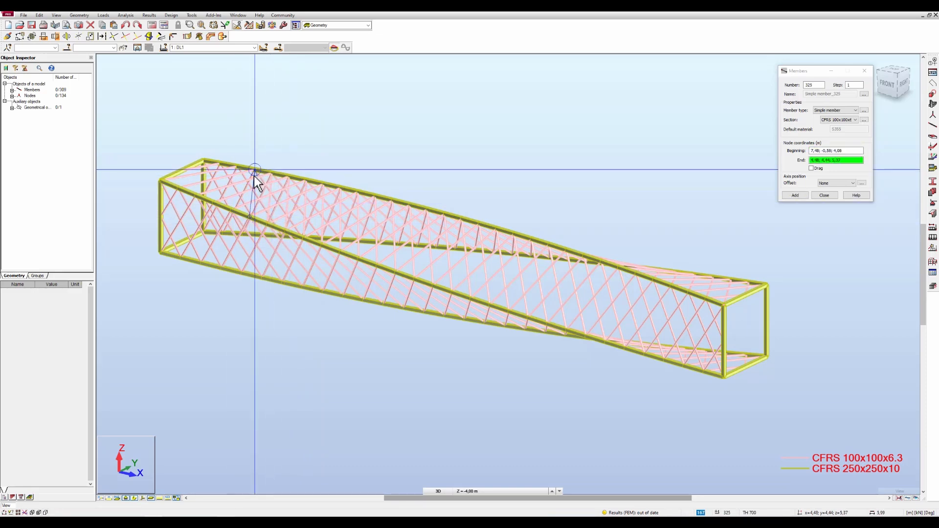
pyautogui.click(233, 209)
pyautogui.click(239, 167)
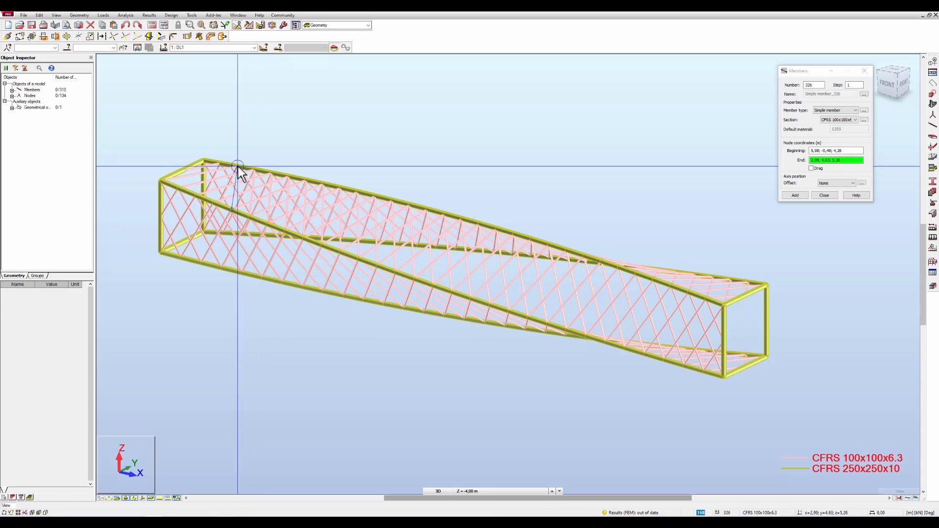
# Step: Finish the face with three opposing diagonals from chord nodes x=4.48, 2.99 and 1.49 to x=1.49, x=0.00 and the end beam's midpoint
pyautogui.click(214, 202)
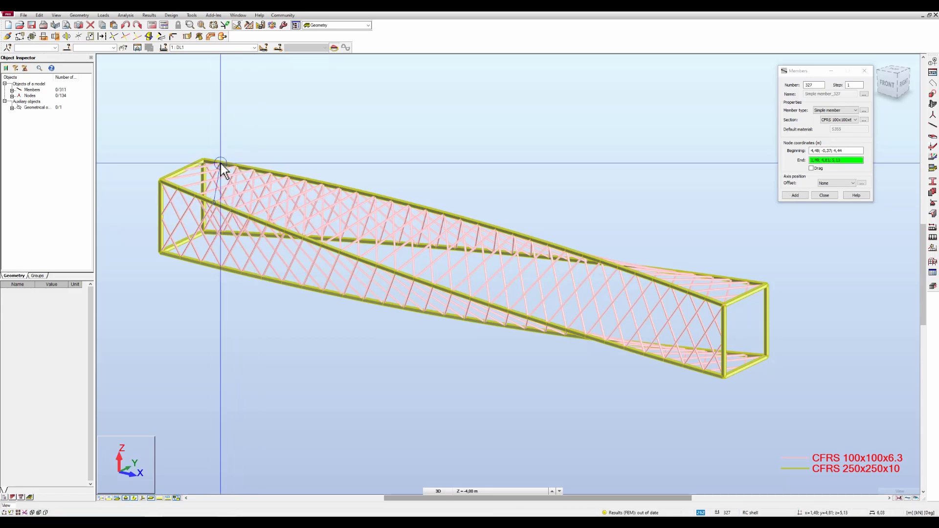
pyautogui.click(221, 166)
pyautogui.click(196, 195)
pyautogui.click(204, 165)
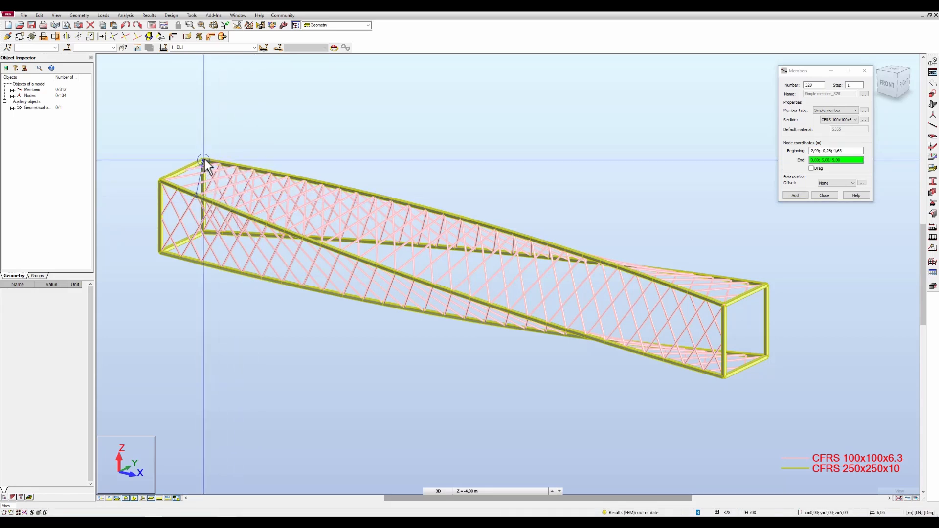
pyautogui.click(185, 186)
pyautogui.click(184, 169)
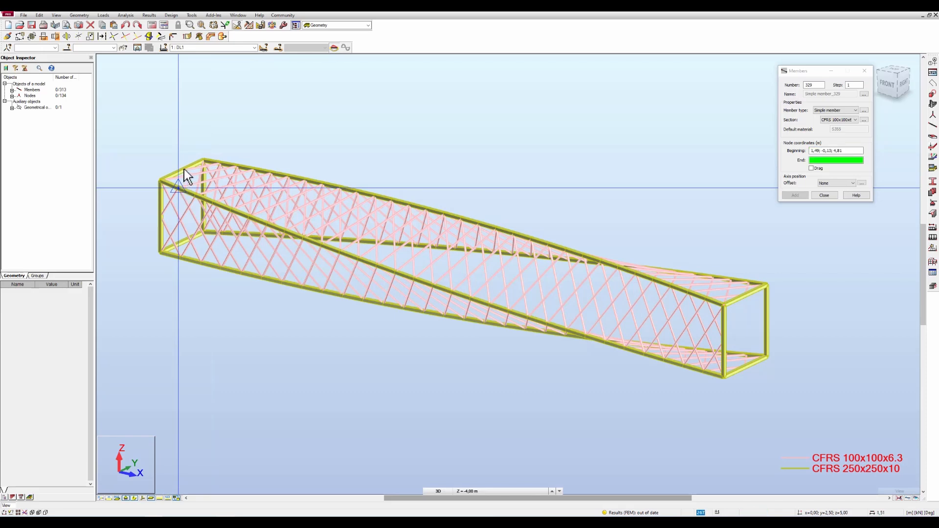
pyautogui.click(824, 194)
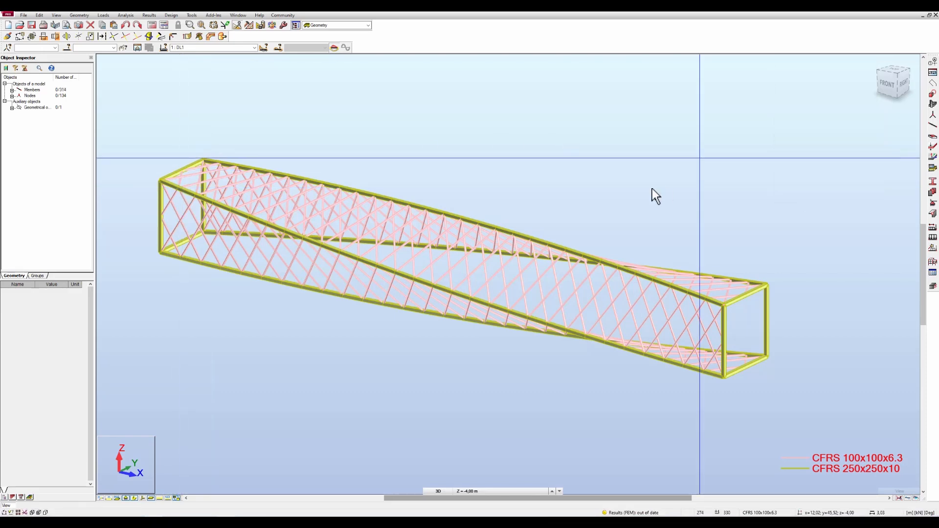
# Step: Start the opposing diagonals on the opposite side face at corner 45;5;5, and brace chord node x=43.50 to the end post's midpoint at z=2.50
pyautogui.scroll(-1, 653, 190)
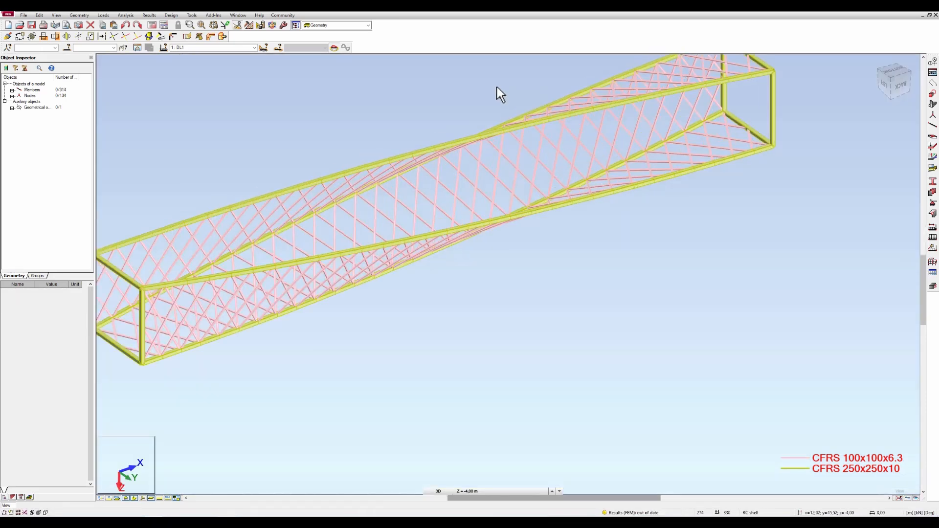
pyautogui.scroll(1, 497, 87)
pyautogui.moveTo(497, 87); pyautogui.dragTo(542, 155, button='middle')
pyautogui.scroll(-3, 551, 134)
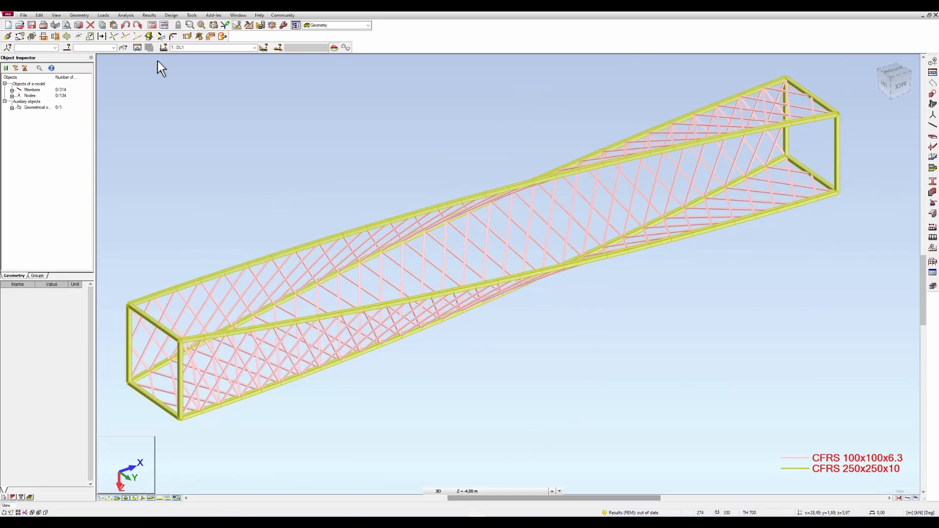
pyautogui.click(932, 137)
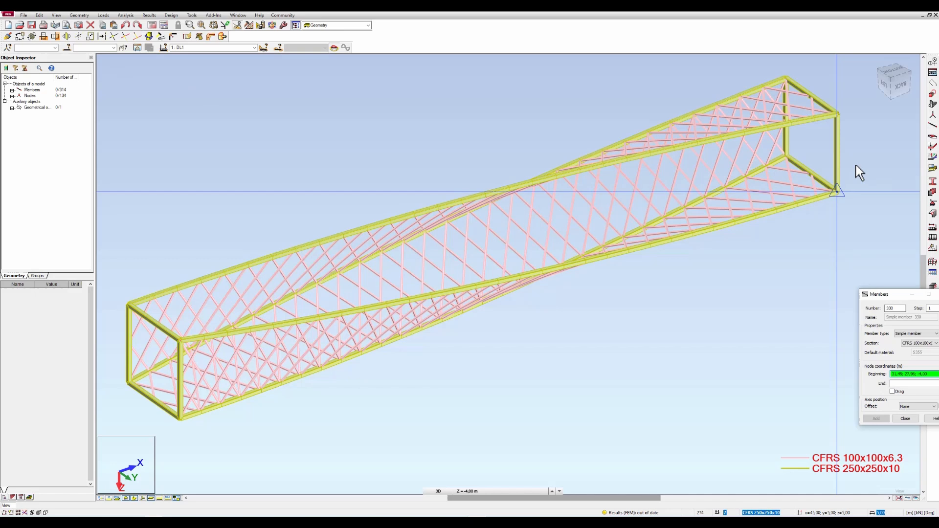
pyautogui.click(837, 191)
pyautogui.click(812, 120)
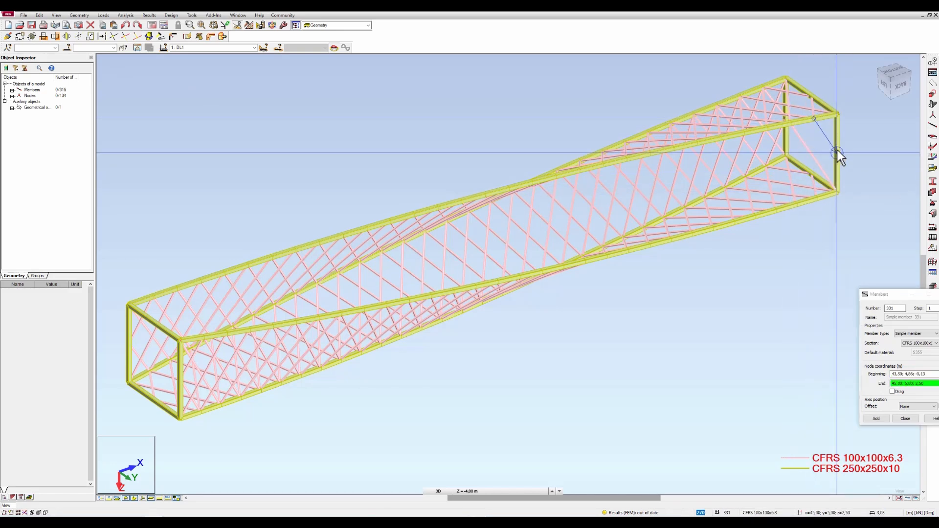
# Step: Add four opposing diagonals from chord nodes x=43.50, 42.00, 40.50 and 39.00 to opposite-chord nodes x=40.50, 39.00, 37.50 and 36.00
pyautogui.click(817, 198)
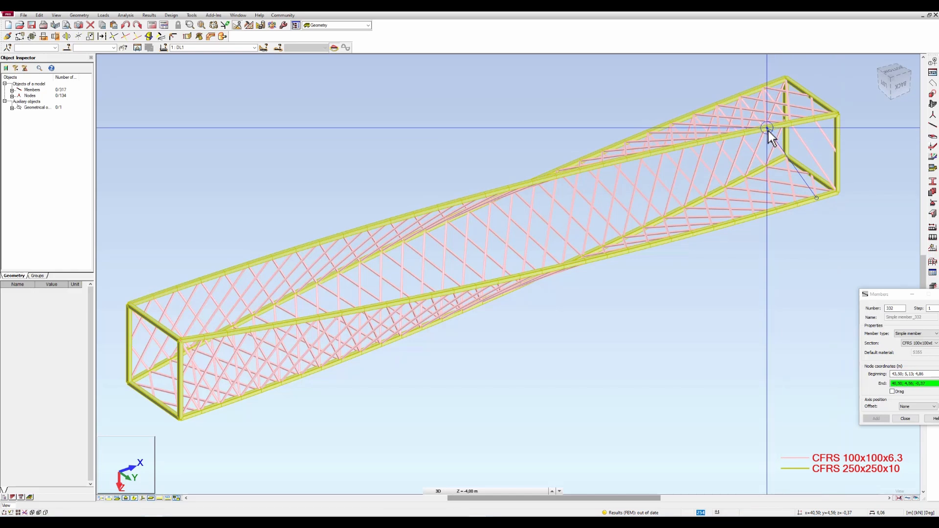
pyautogui.click(796, 205)
pyautogui.click(743, 133)
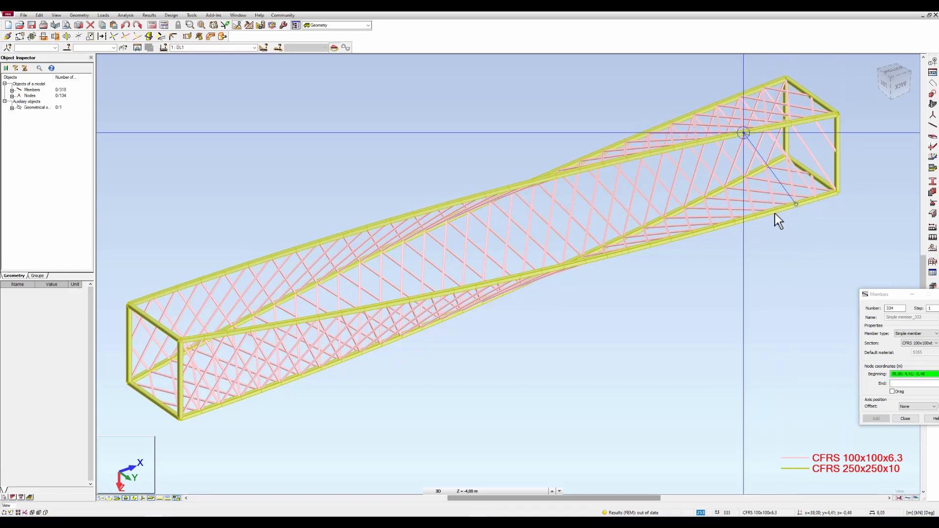
pyautogui.click(775, 211)
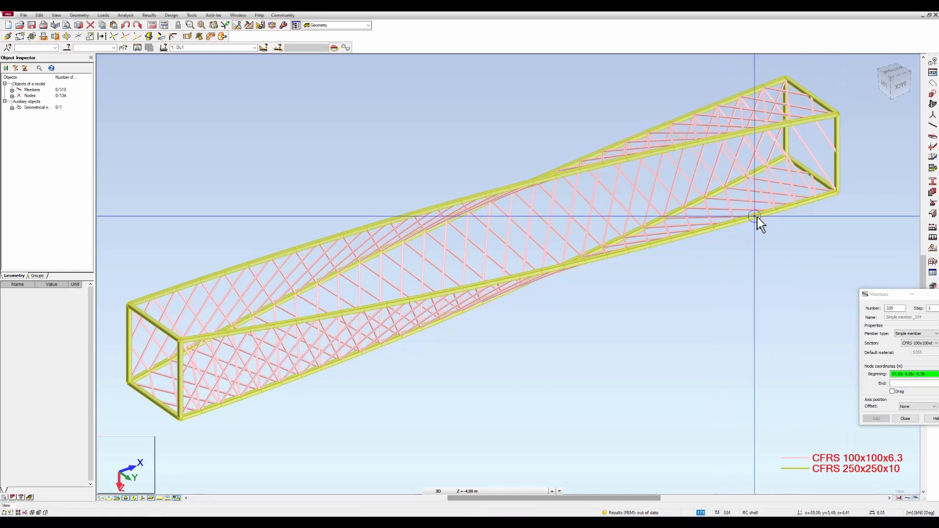
pyautogui.click(756, 216)
pyautogui.keyDown('shift'); pyautogui.moveTo(765, 263); pyautogui.dragTo(740, 150, button='middle'); pyautogui.keyUp('shift')
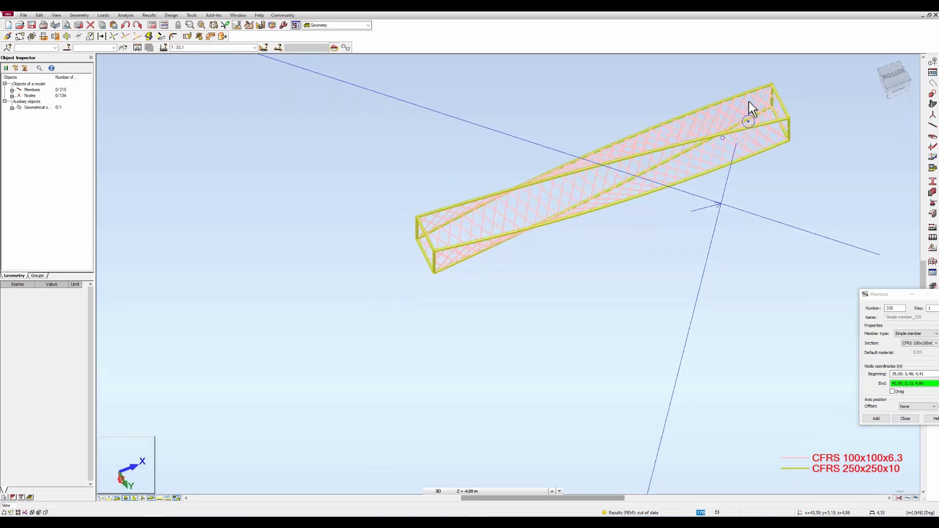
pyautogui.scroll(4, 763, 101)
pyautogui.scroll(2, 734, 142)
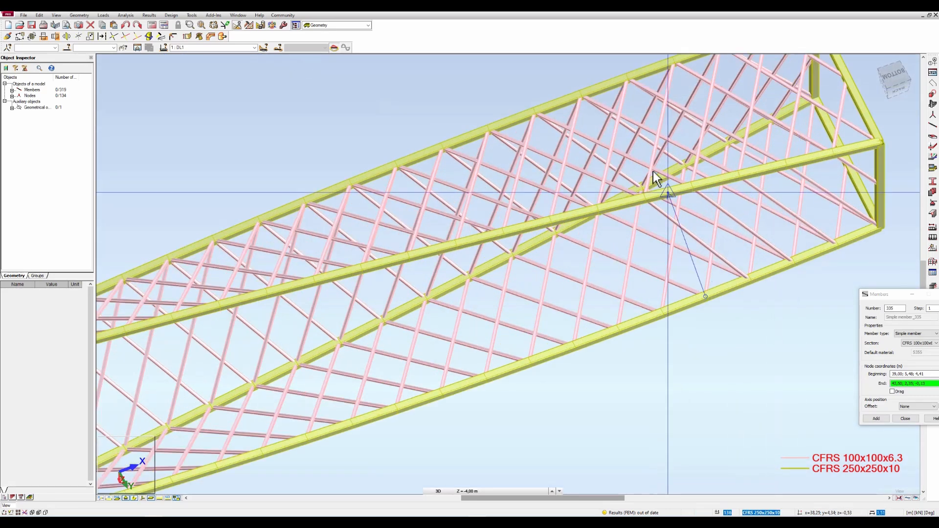
pyautogui.click(599, 211)
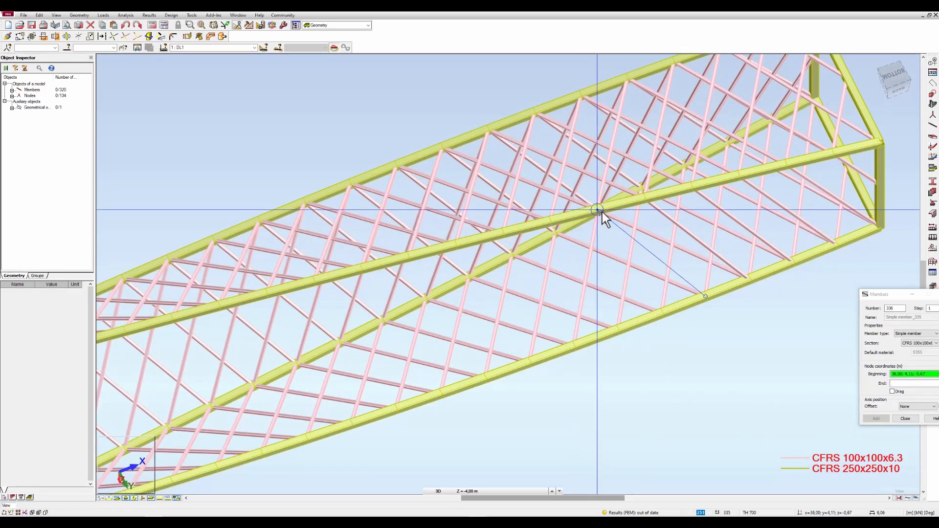
# Step: Add four opposing diagonals from chord nodes x=37.50, 36.00, 34.50 and 33.00 to opposite-chord nodes x=34.50, 33.00, 31.50 and 29.99
pyautogui.click(663, 314)
pyautogui.click(553, 220)
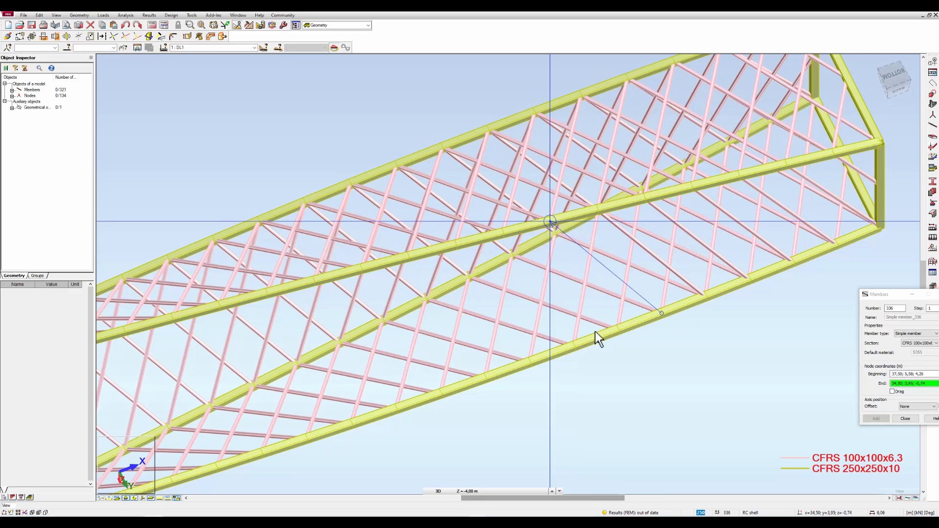
pyautogui.click(618, 329)
pyautogui.click(503, 230)
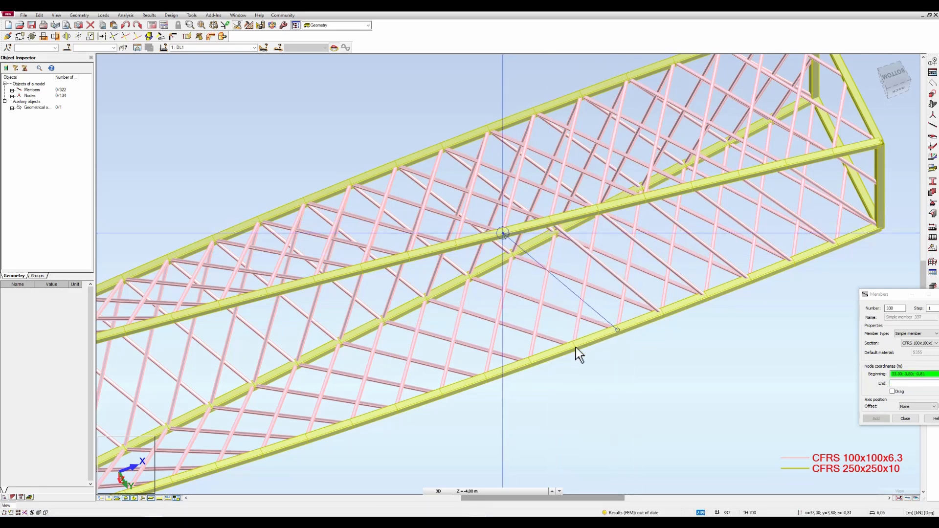
pyautogui.click(575, 346)
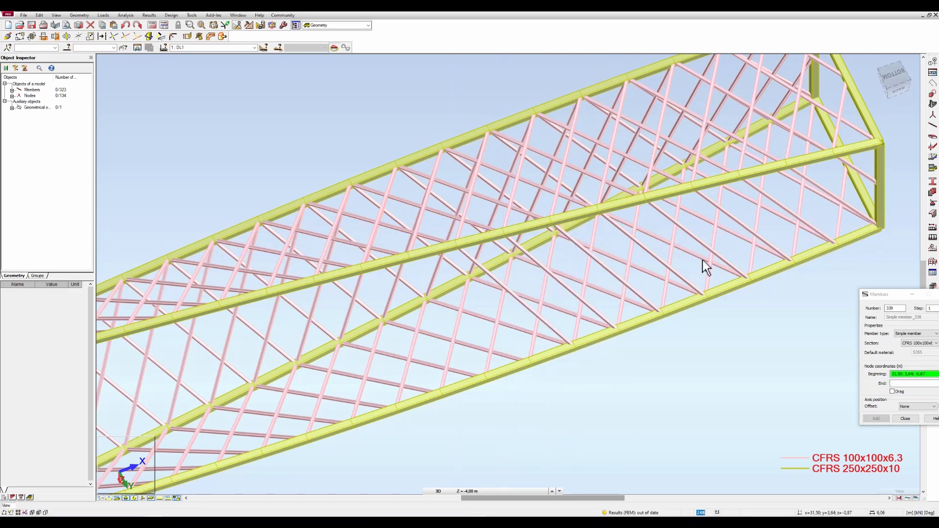
pyautogui.scroll(-2, 703, 260)
pyautogui.click(583, 331)
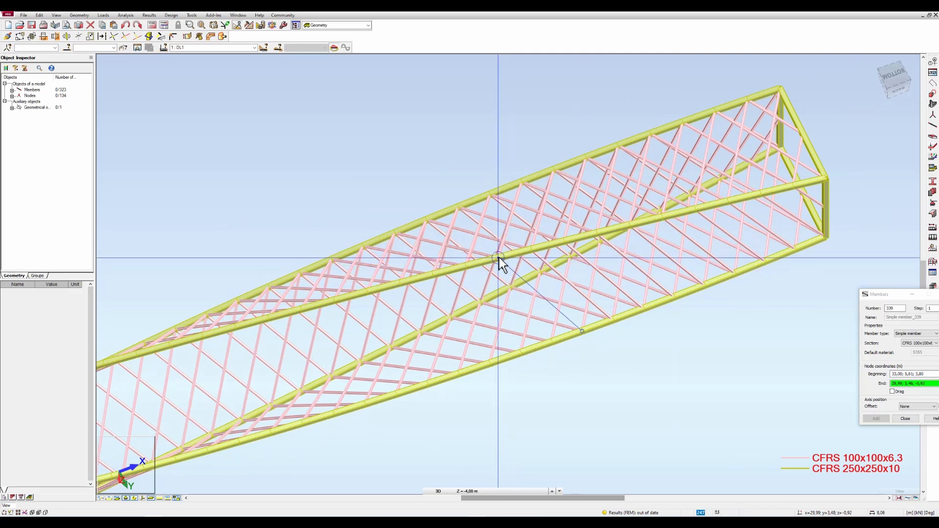
pyautogui.click(499, 257)
# Step: Add three opposing diagonals from chord nodes x=31.50, 29.99 and 28.49 to opposite-chord nodes x=28.49, 26.99 and 25.49
pyautogui.click(552, 342)
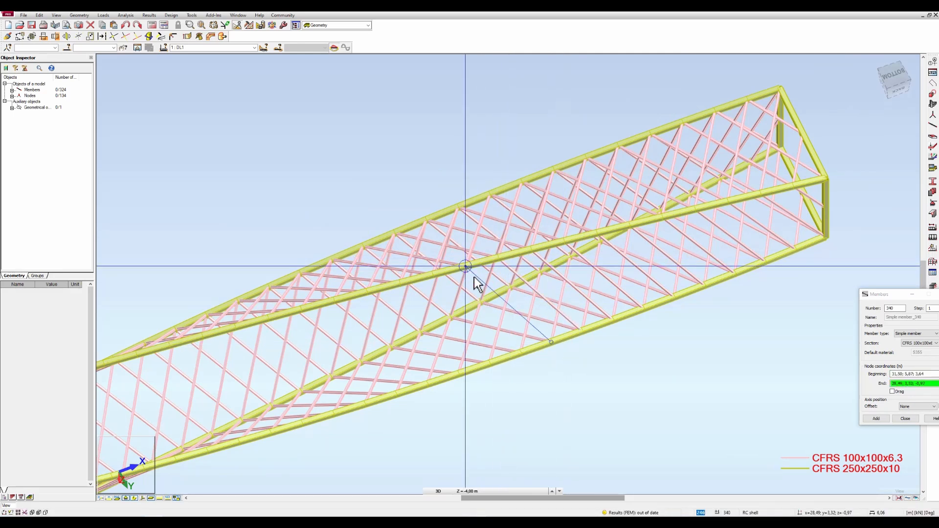
pyautogui.click(474, 277)
pyautogui.click(521, 352)
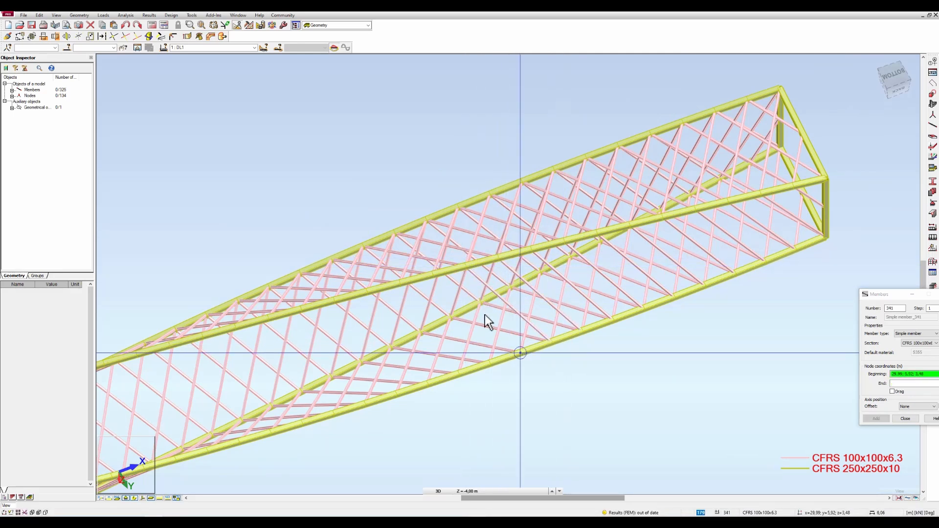
pyautogui.click(432, 274)
pyautogui.click(490, 363)
pyautogui.click(399, 283)
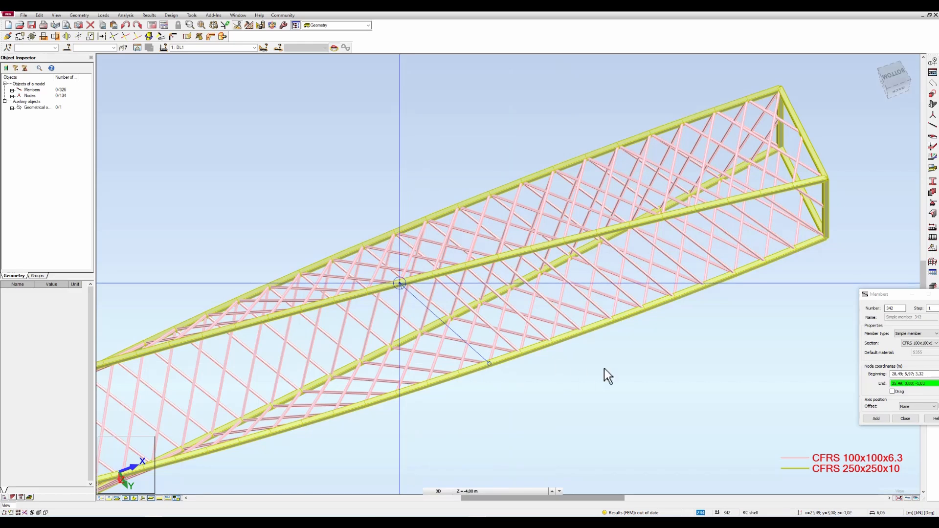
# Step: Add three opposing diagonals from chord nodes x=26.99, 25.49 and 23.98 to opposite-chord nodes x=23.98, 22.48 and 20.98
pyautogui.scroll(-4, 753, 294)
pyautogui.scroll(3, 680, 328)
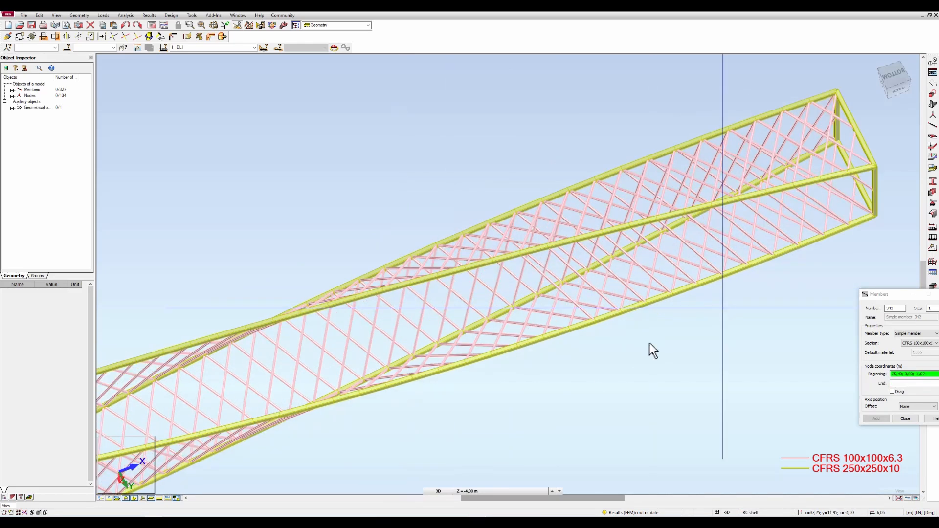
pyautogui.click(571, 332)
pyautogui.click(493, 260)
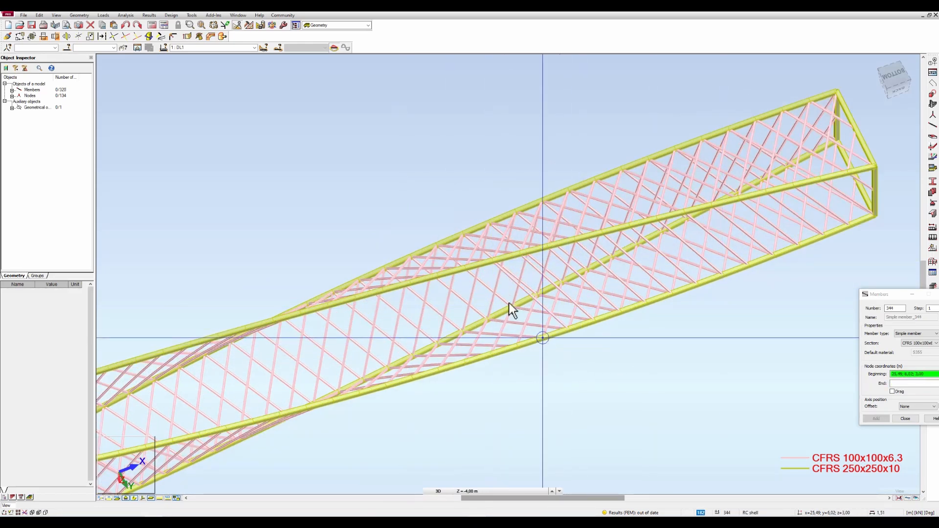
pyautogui.click(466, 269)
pyautogui.click(516, 346)
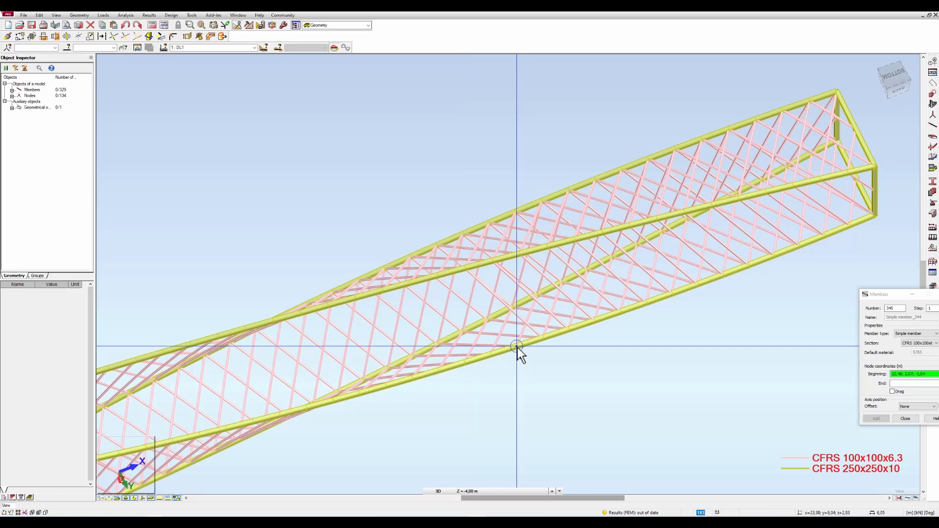
pyautogui.click(437, 277)
# Step: Add three opposing diagonals from chord nodes x=22.48, 20.98 and 19.48 to opposite-chord nodes x=19.48, 17.98 and 16.47
pyautogui.click(490, 355)
pyautogui.click(412, 285)
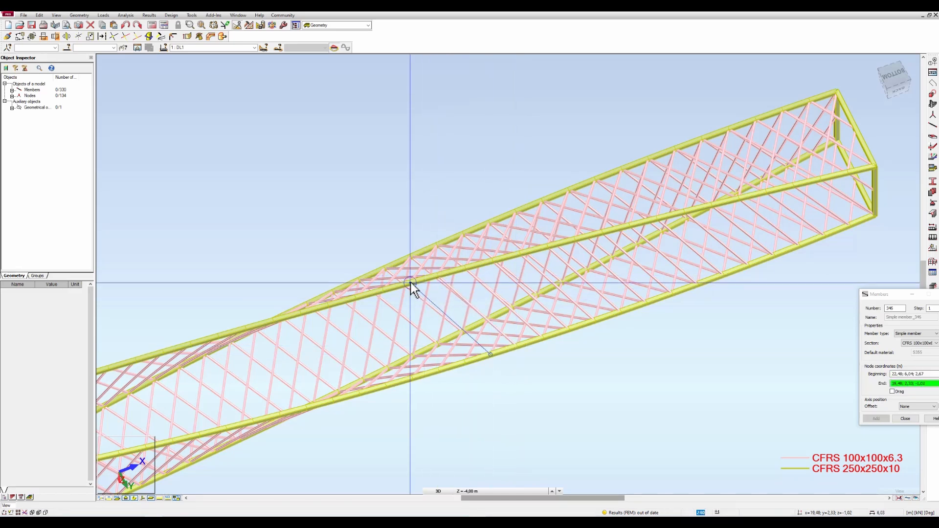
pyautogui.click(464, 363)
pyautogui.click(386, 292)
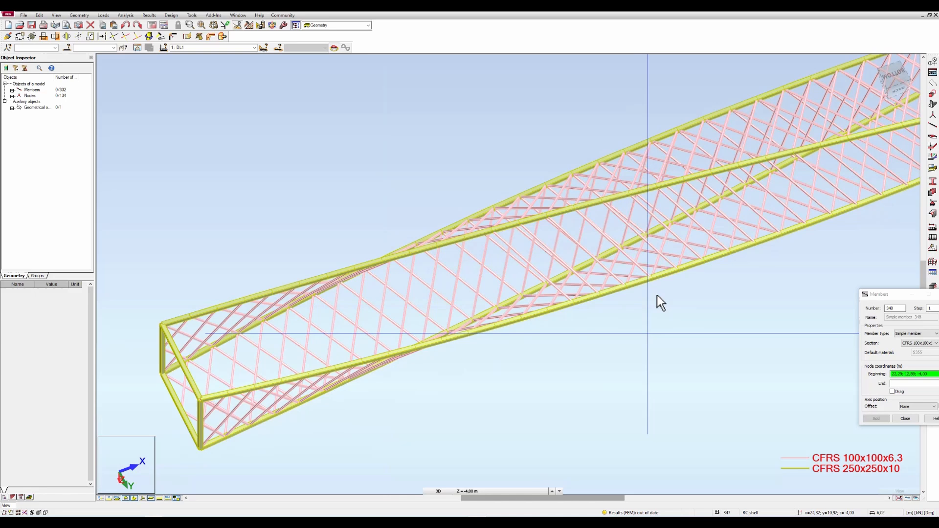
pyautogui.click(545, 310)
pyautogui.click(465, 240)
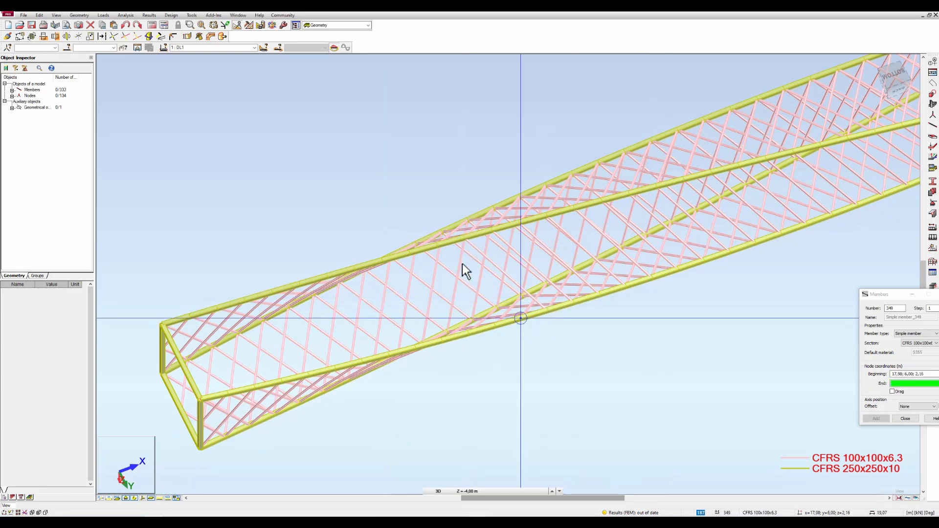
# Step: Add three opposing diagonals from chord nodes x=17.98, 16.47 and 14.97 to opposite-chord nodes x=14.97, 13.47 and 11.97
pyautogui.click(438, 249)
pyautogui.click(495, 326)
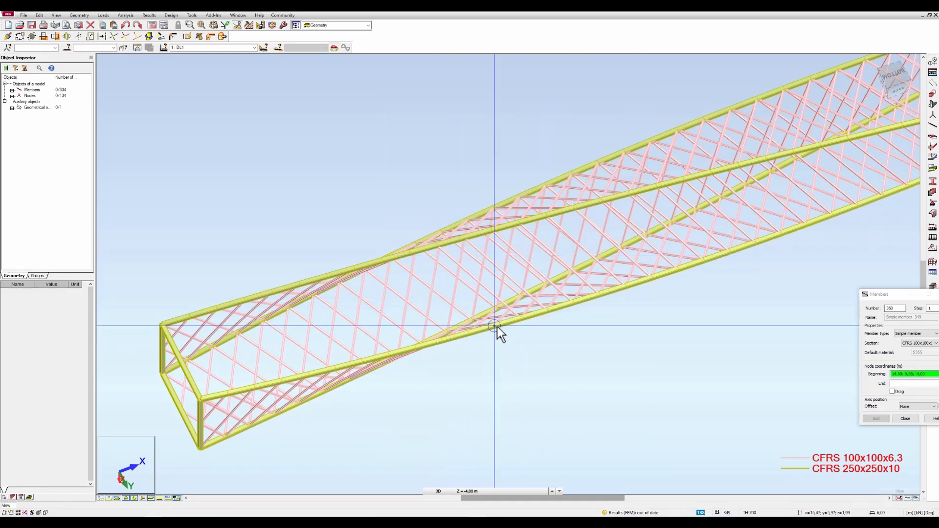
pyautogui.click(409, 254)
pyautogui.click(468, 333)
pyautogui.click(384, 260)
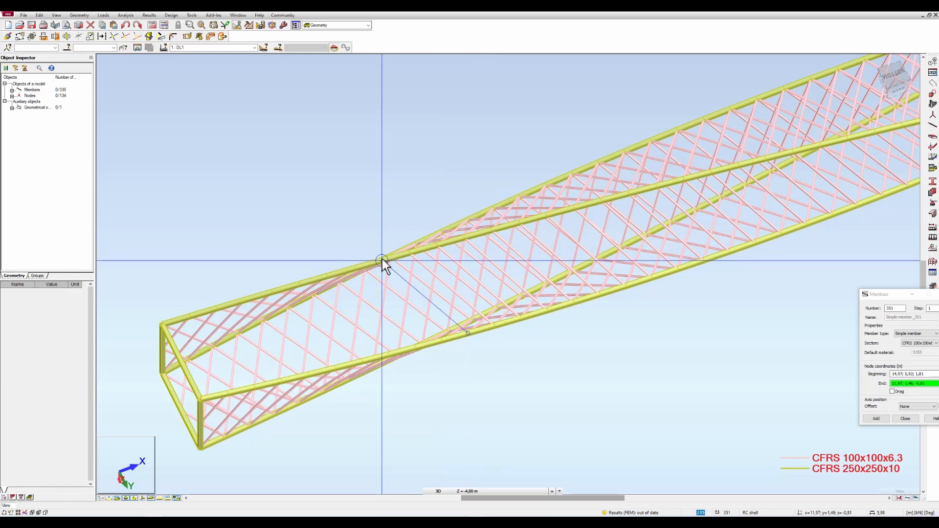
# Step: Add two opposing diagonals from chord nodes x=13.47 and 11.97 to opposite-chord nodes x=10.47 and 8.98
pyautogui.click(442, 340)
pyautogui.click(356, 270)
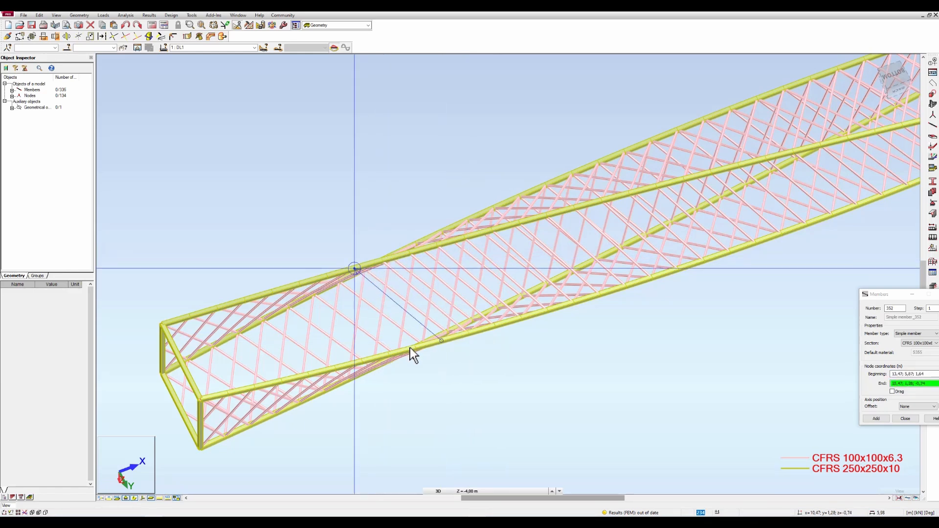
pyautogui.click(414, 348)
pyautogui.click(326, 275)
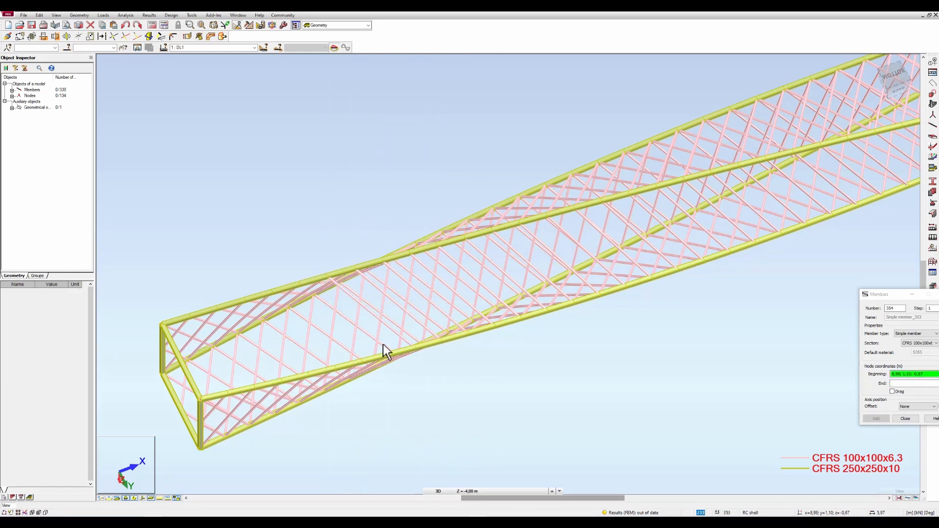
# Step: Add three opposing diagonals from chord nodes x=10.47, 8.98 and 7.48 to opposite-chord nodes x=7.48, 5.98 and 4.48
pyautogui.click(388, 354)
pyautogui.click(300, 284)
pyautogui.click(364, 362)
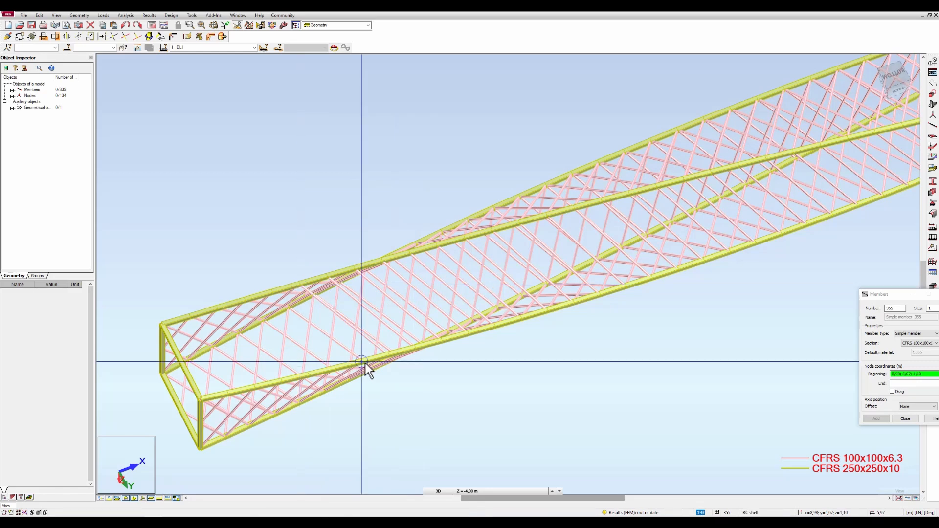
pyautogui.click(272, 292)
pyautogui.click(338, 371)
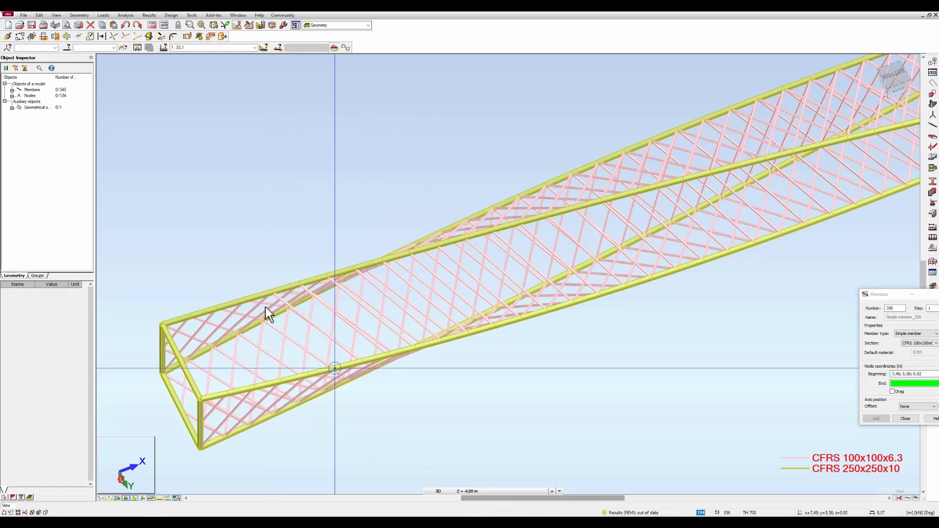
# Step: Add three opposing diagonals from chord nodes x=5.98, 4.48 and 2.99 to opposite-chord nodes x=2.99, 1.49 and 0
pyautogui.click(308, 375)
pyautogui.click(247, 321)
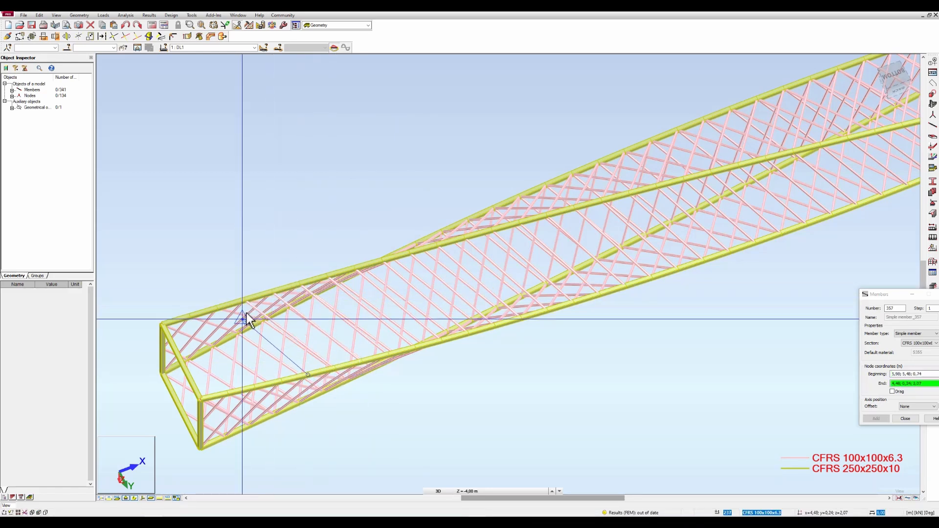
pyautogui.click(282, 381)
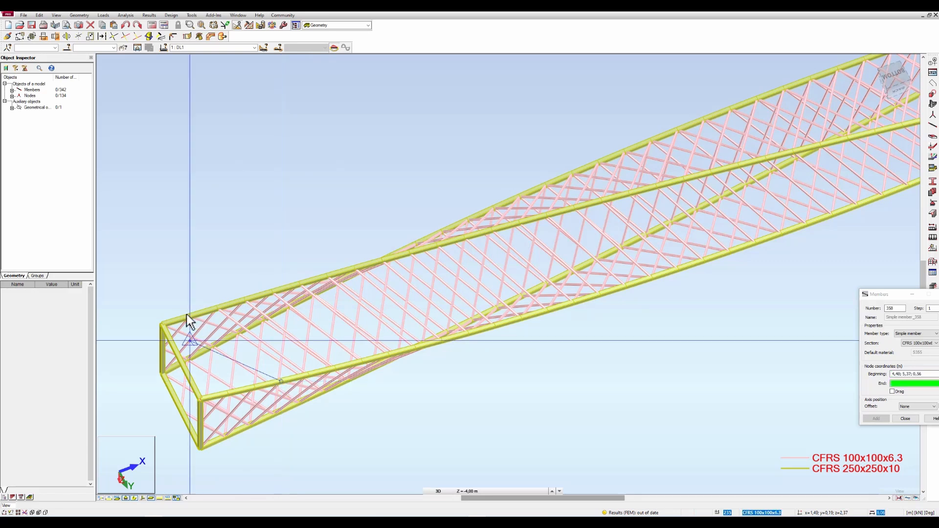
pyautogui.click(187, 314)
pyautogui.click(256, 387)
pyautogui.click(164, 325)
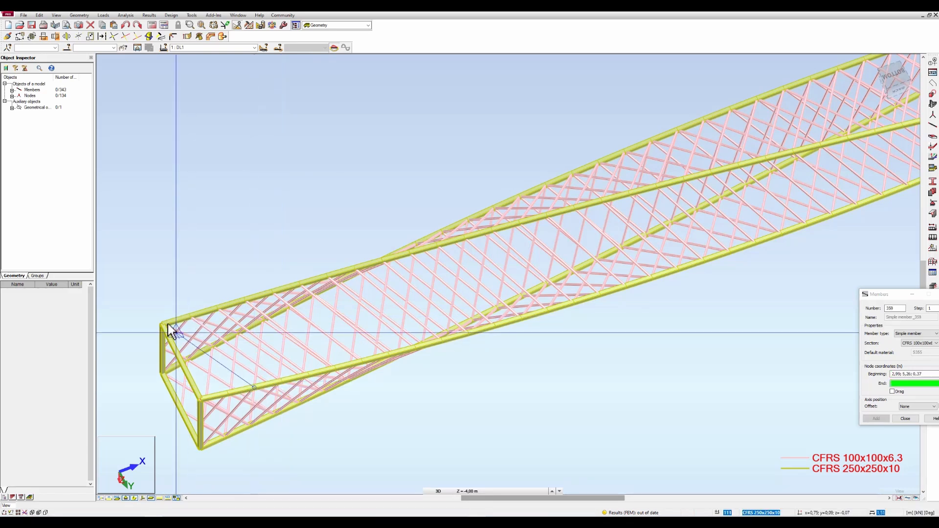
# Step: Add the last opposing diagonal at the x=0 end, from chord node x=1.49 to the end-frame member's midpoint at y=2.50, z=0
pyautogui.click(230, 395)
pyautogui.click(228, 393)
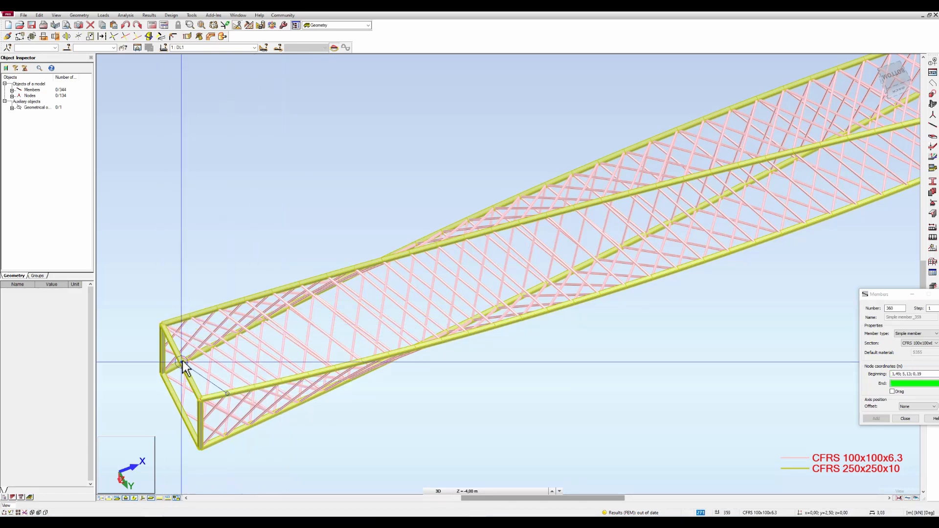
pyautogui.click(182, 361)
# Step: At the x=45 end, add diagonals on the next face from chord nodes x=43.50 and 42.00 to the end post's midpoint and opposite corner
pyautogui.moveTo(654, 319); pyautogui.dragTo(337, 373, button='middle')
pyautogui.scroll(4, 712, 147)
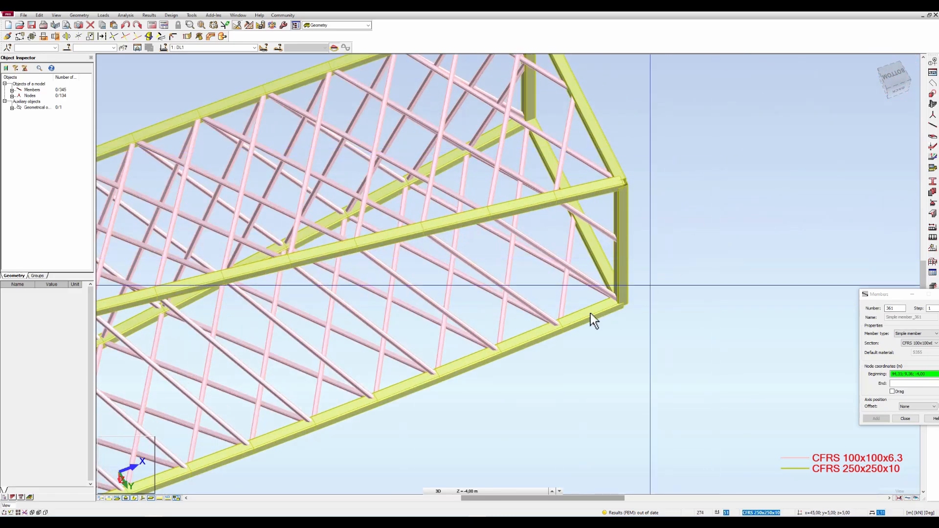
pyautogui.click(560, 324)
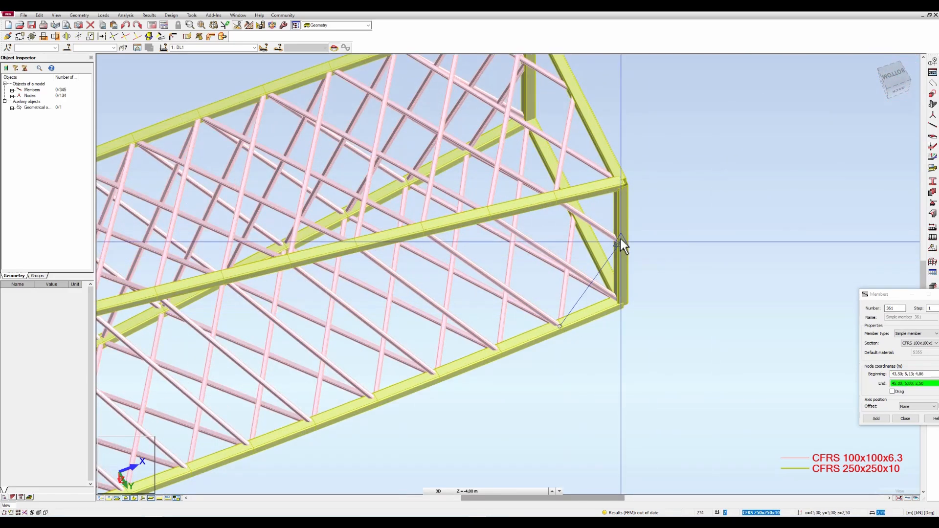
pyautogui.click(618, 244)
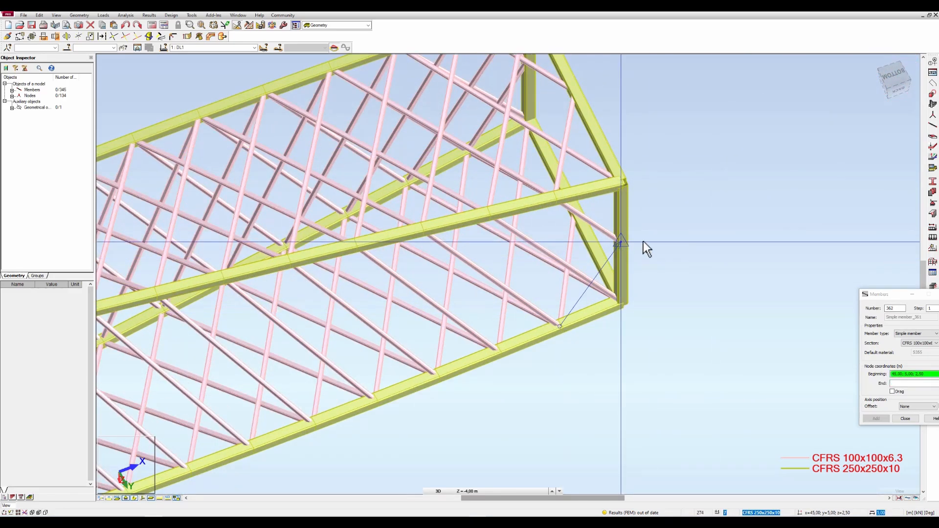
pyautogui.click(624, 186)
# Step: Add two opposing diagonals from chord nodes x=40.50 and 39.00 to opposite-chord nodes x=43.50 and 42.00
pyautogui.scroll(-2, 728, 224)
pyautogui.moveTo(741, 201)
pyautogui.keyDown('shift'); pyautogui.mouseDown(button='middle')
pyautogui.moveTo(741, 218)
pyautogui.moveTo(741, 198)
pyautogui.mouseUp(button='middle'); pyautogui.keyUp('shift')
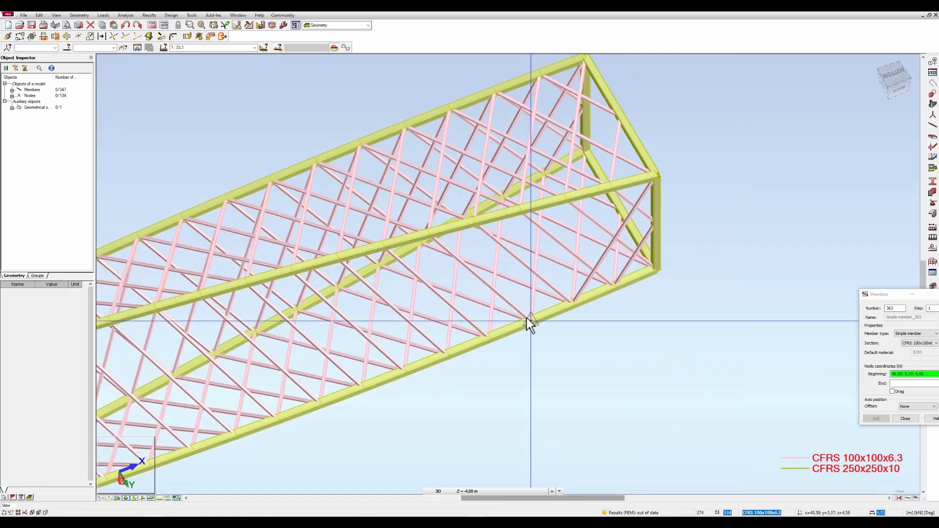
pyautogui.click(531, 321)
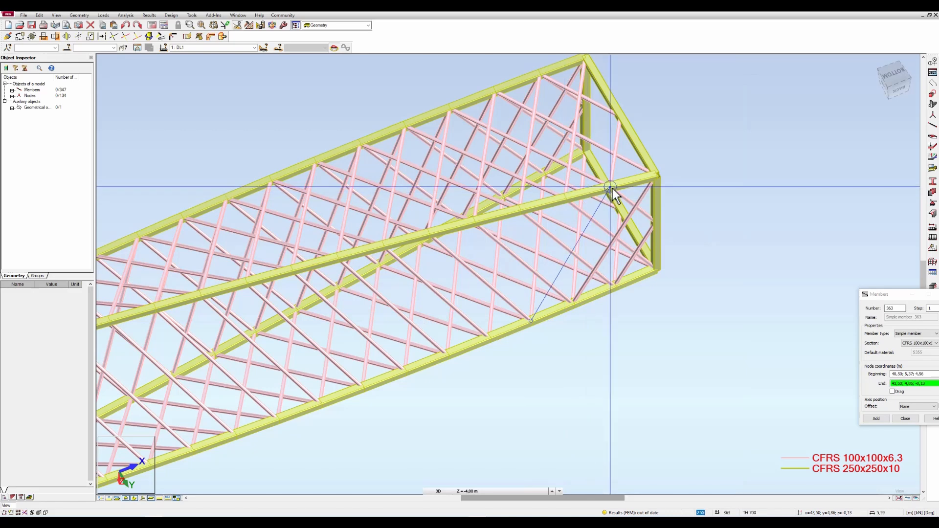
pyautogui.moveTo(761, 286)
pyautogui.keyDown('shift'); pyautogui.mouseDown(button='middle')
pyautogui.moveTo(753, 271)
pyautogui.moveTo(764, 283)
pyautogui.mouseUp(button='middle'); pyautogui.keyUp('shift')
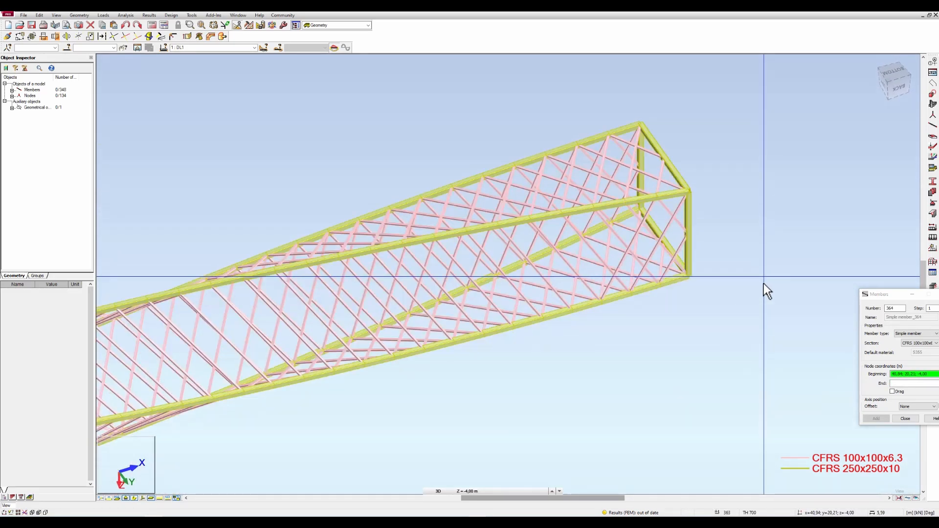
pyautogui.click(573, 308)
pyautogui.click(627, 204)
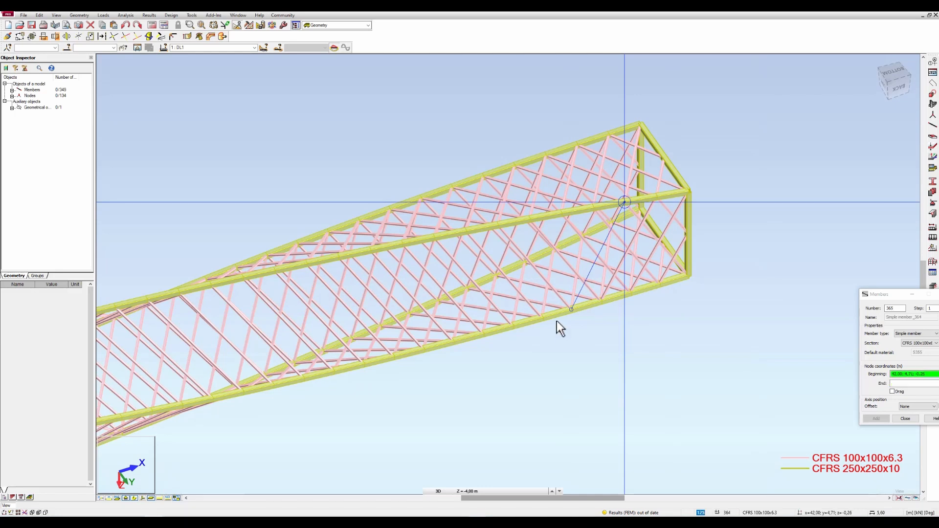
# Step: Add three opposing diagonals from chord nodes x=37.50, 36.00 and 34.50 to opposite-chord nodes x=40.50, 39.00 and 37.50
pyautogui.click(542, 316)
pyautogui.click(596, 211)
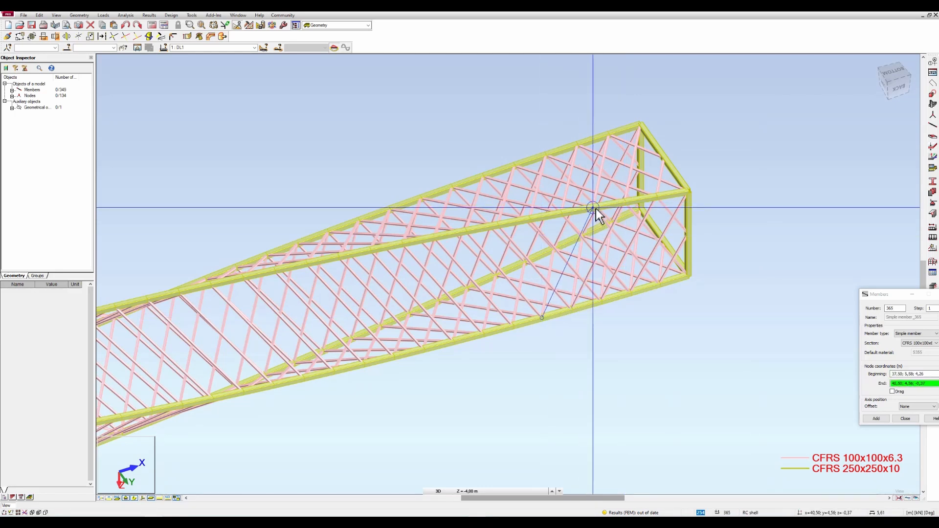
pyautogui.click(512, 324)
pyautogui.click(563, 214)
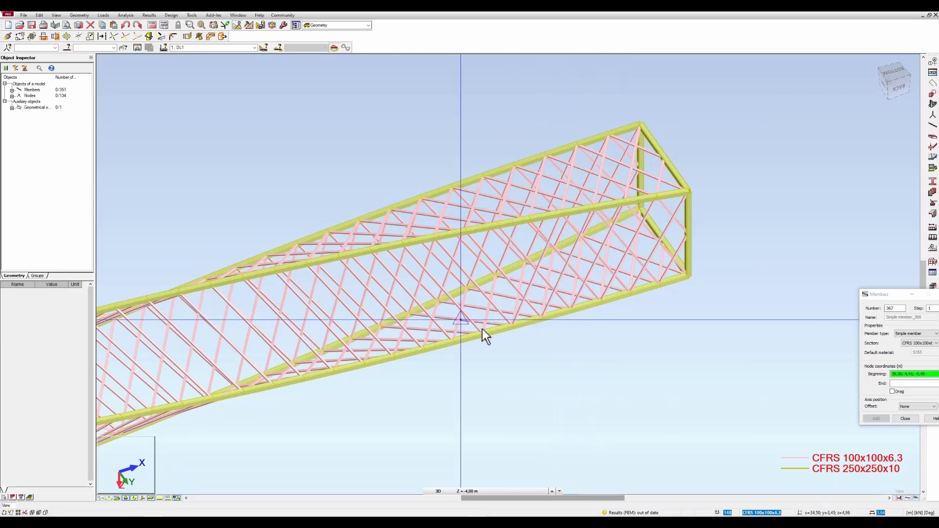
pyautogui.click(483, 333)
pyautogui.click(530, 220)
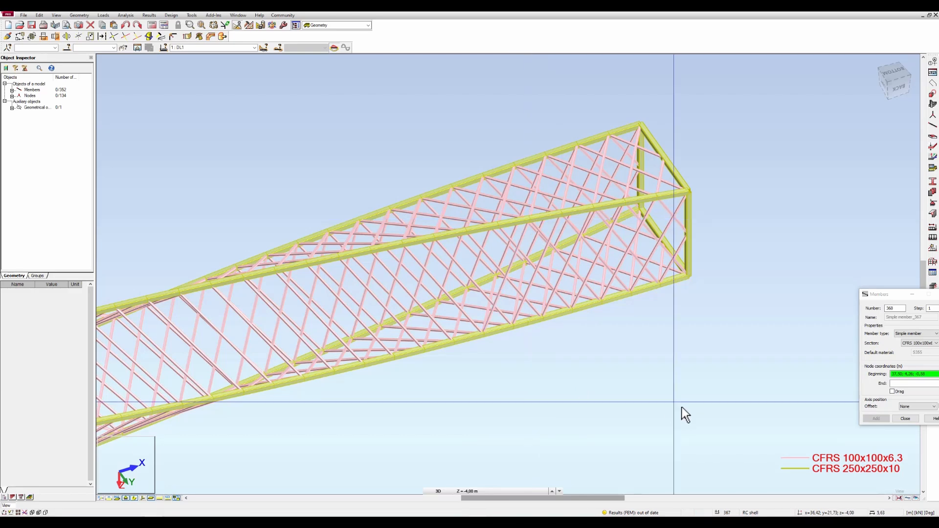
# Step: Add two opposing diagonals from chord nodes x=33.00 and 31.50 to opposite-chord nodes x=36.00 and 34.50
pyautogui.keyDown('shift'); pyautogui.moveTo(676, 401); pyautogui.dragTo(681, 413, button='middle'); pyautogui.keyUp('shift')
pyautogui.scroll(3, 531, 372)
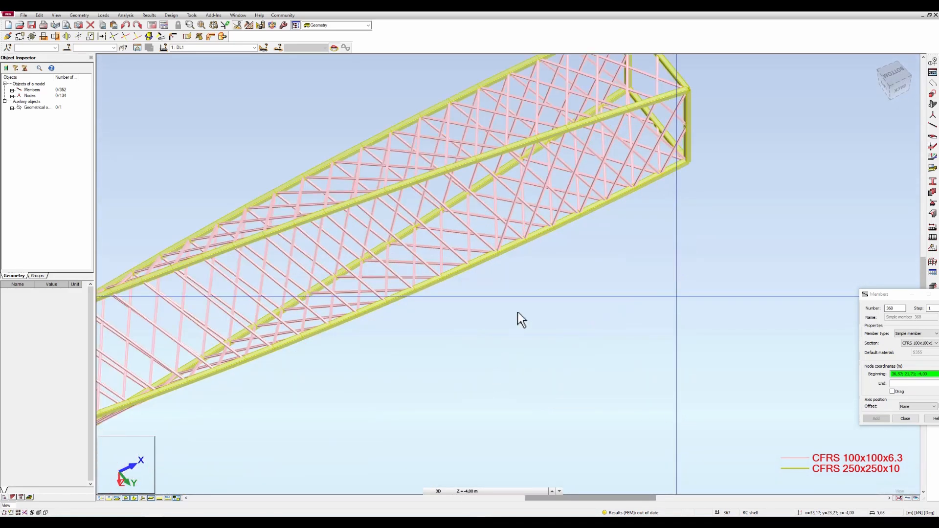
pyautogui.click(468, 265)
pyautogui.click(508, 145)
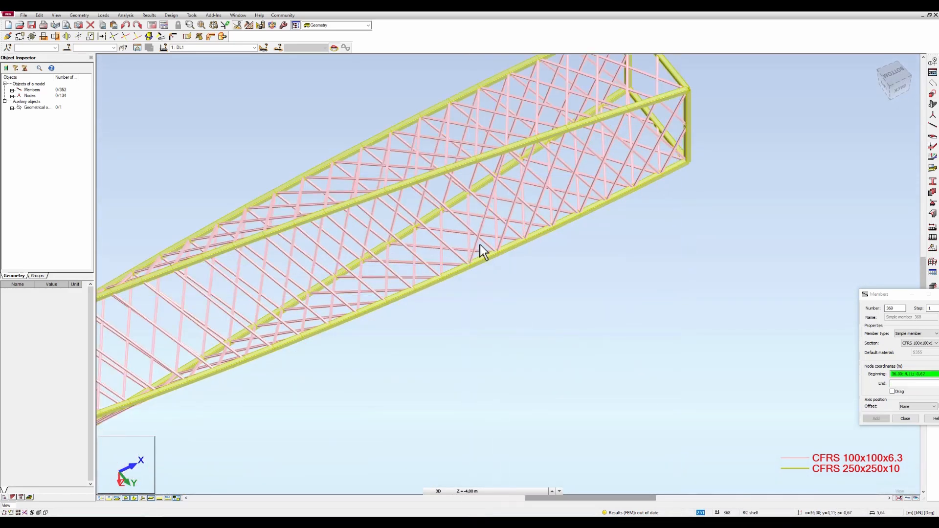
pyautogui.click(441, 280)
pyautogui.click(476, 159)
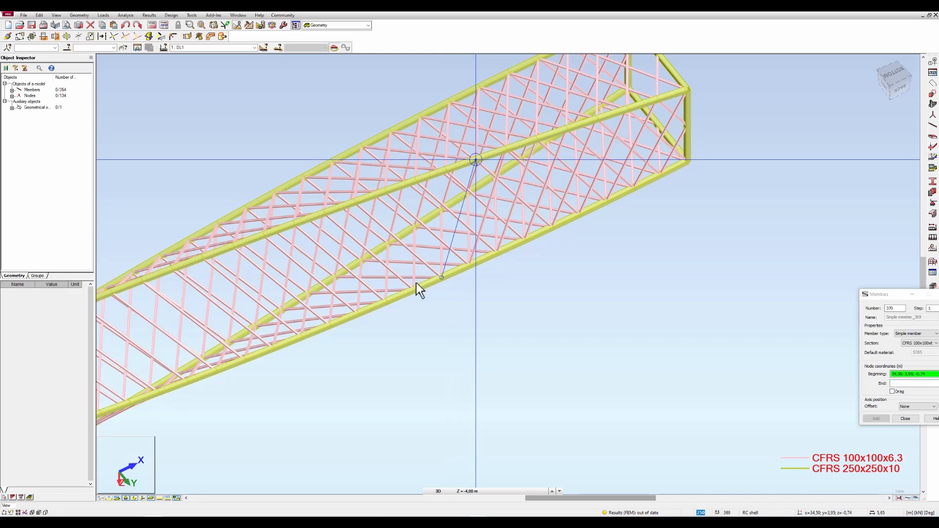
# Step: Add four opposing diagonals from chord nodes x=29.99, 28.49, 26.99 and 25.49 to opposite-chord nodes x=33.00, 31.50, 29.99 and 28.49
pyautogui.click(413, 290)
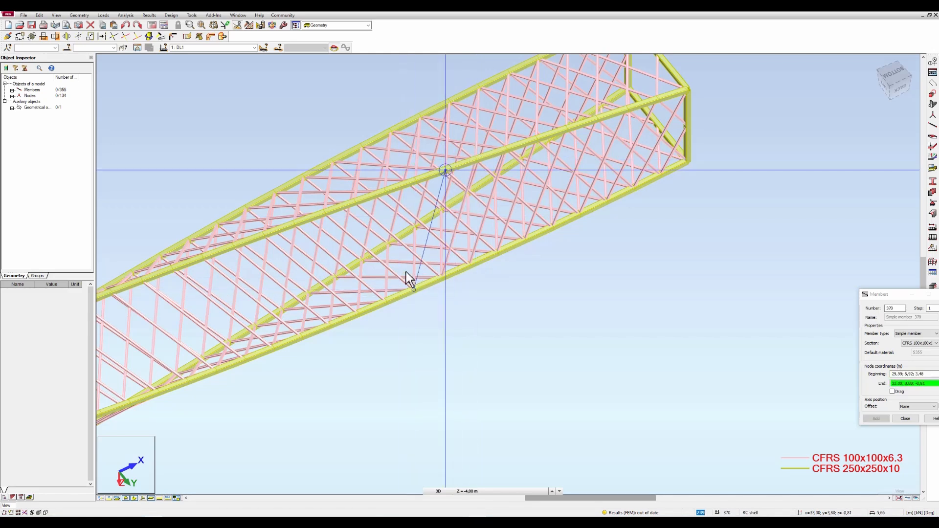
pyautogui.click(385, 298)
pyautogui.click(420, 178)
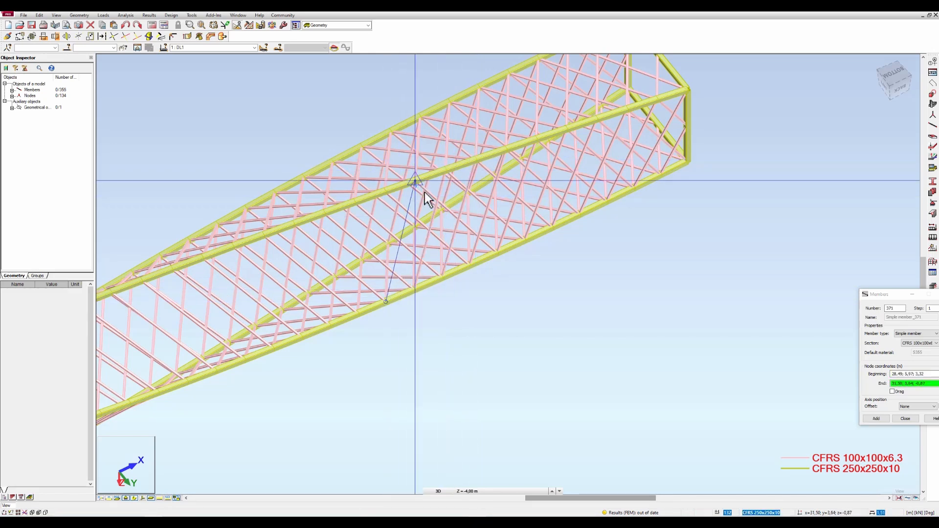
pyautogui.click(357, 312)
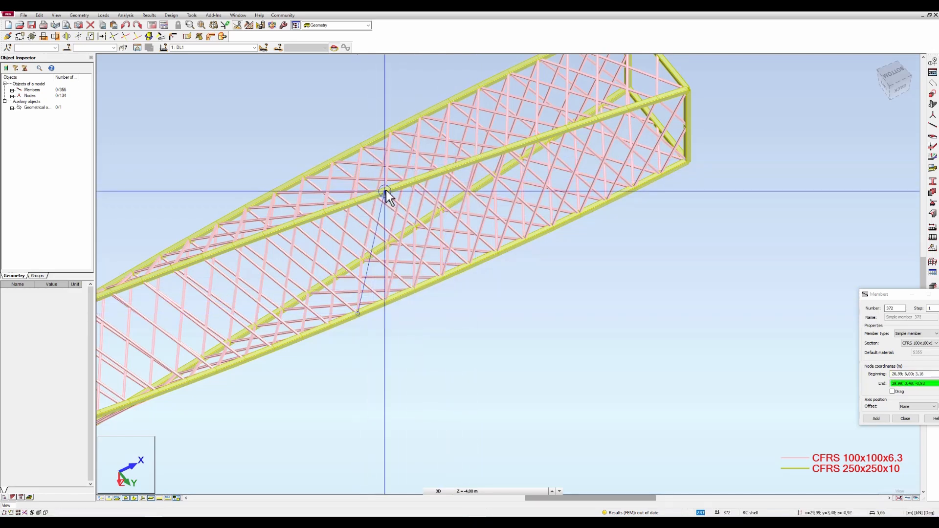
pyautogui.click(329, 323)
pyautogui.click(355, 202)
# Step: Add two opposing diagonals from chord nodes x=23.98 and 22.48 to opposite-chord nodes x=26.99 and 25.49
pyautogui.moveTo(424, 358); pyautogui.dragTo(585, 331, button='middle')
pyautogui.scroll(-1, 582, 330)
pyautogui.scroll(1, 580, 329)
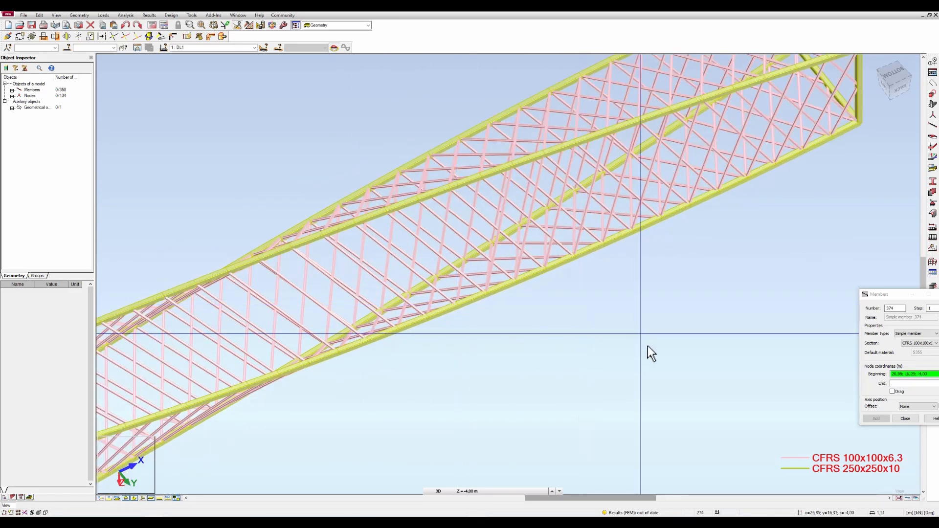
pyautogui.keyDown('shift'); pyautogui.moveTo(647, 346); pyautogui.dragTo(647, 364, button='middle'); pyautogui.keyUp('shift')
pyautogui.moveTo(459, 382); pyautogui.dragTo(466, 266, button='middle')
pyautogui.click(455, 266)
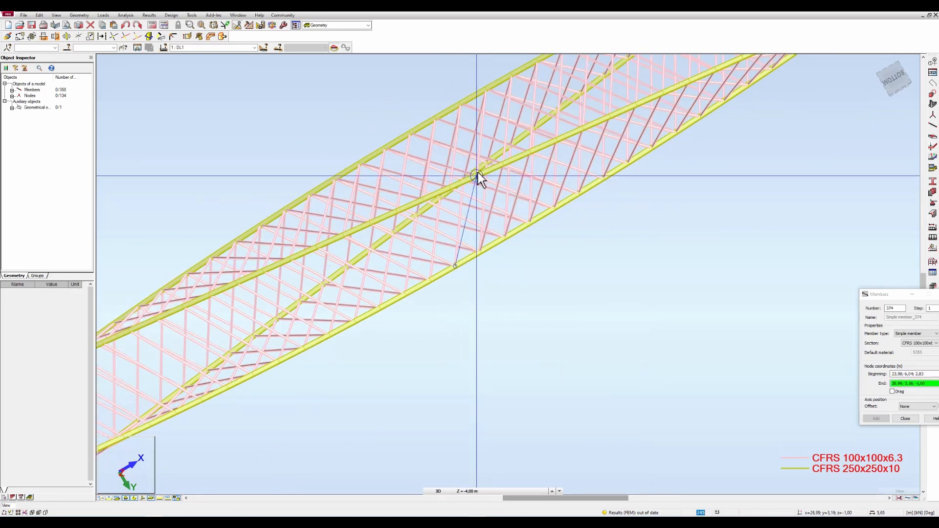
pyautogui.click(477, 172)
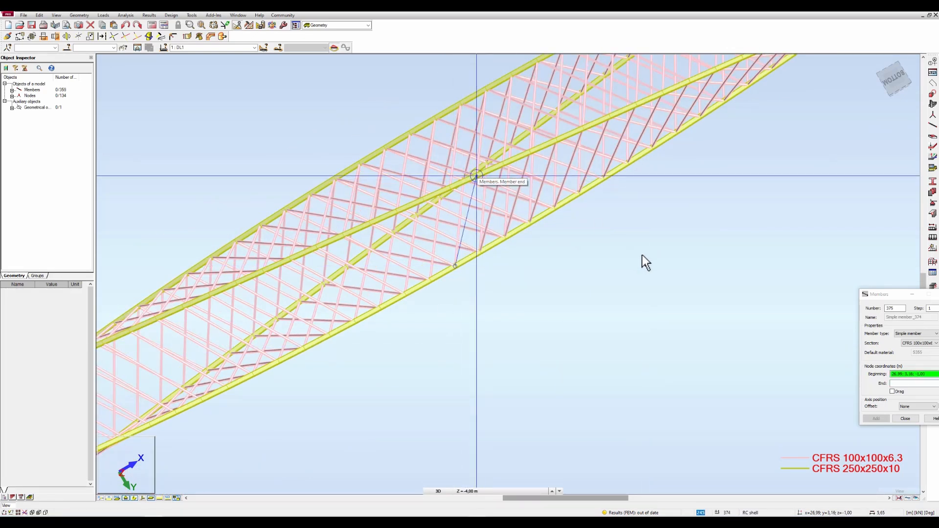
pyautogui.click(430, 280)
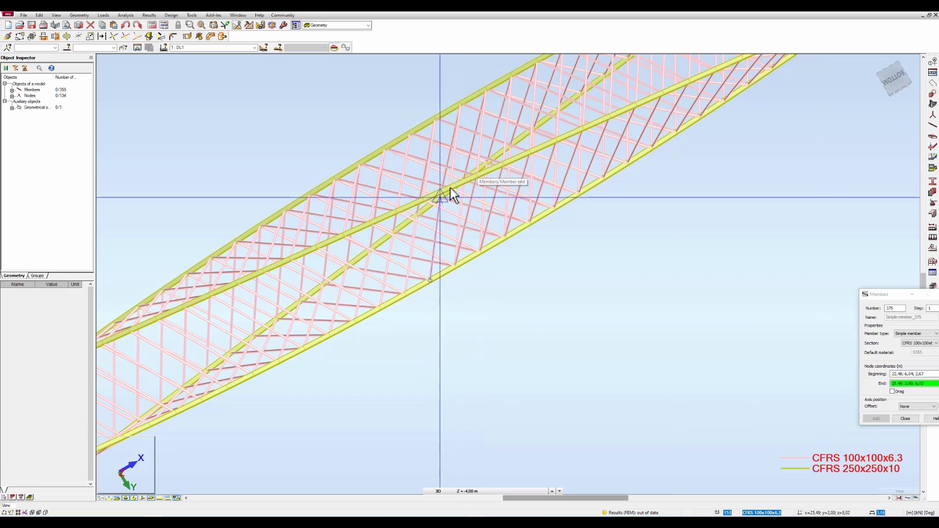
pyautogui.click(451, 187)
# Step: Add two opposing diagonals from chord nodes x=20.98 and 19.48 to opposite-chord nodes x=23.98 and 22.48
pyautogui.click(405, 294)
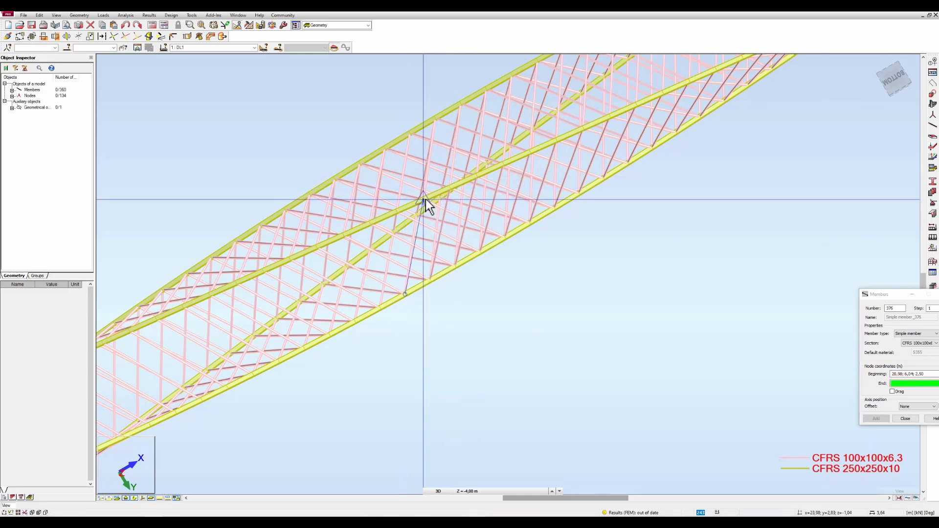
pyautogui.click(424, 199)
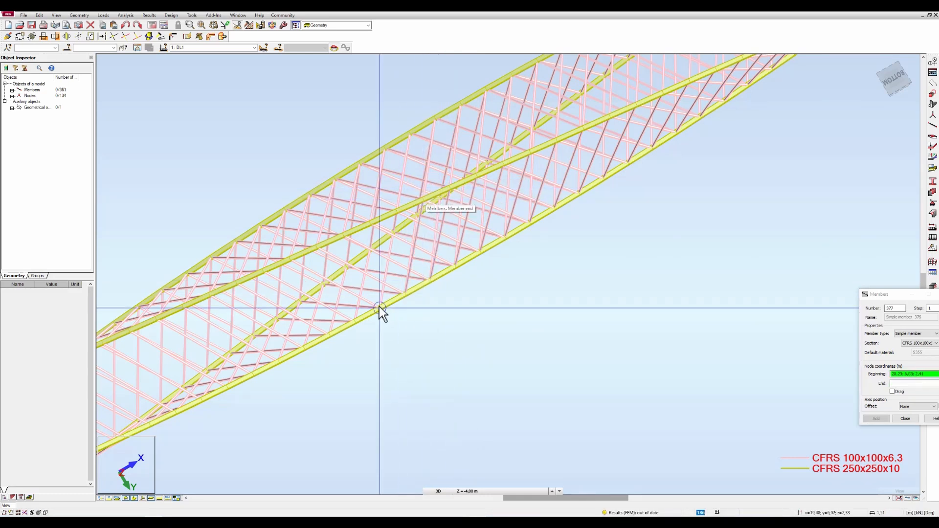
pyautogui.click(380, 308)
# Step: Add two opposing diagonals from chord nodes x=17.98 and 16.47 to opposite-chord nodes x=20.98 and 19.48
pyautogui.scroll(-3, 563, 347)
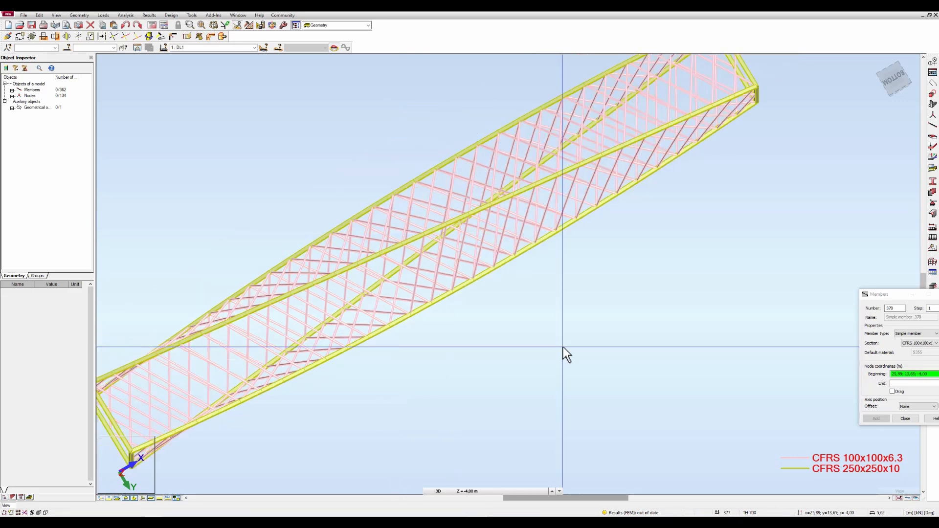
pyautogui.scroll(-2, 568, 352)
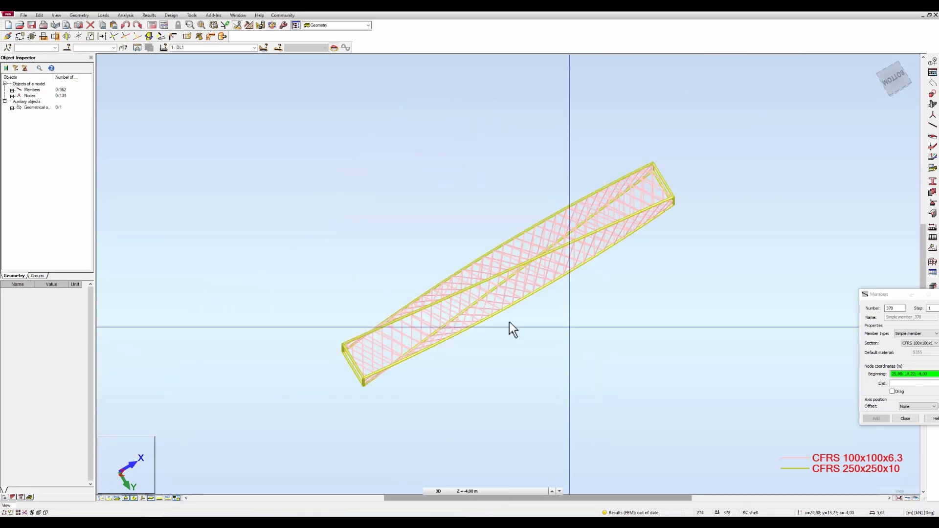
pyautogui.moveTo(509, 322); pyautogui.dragTo(508, 265, button='middle')
pyautogui.scroll(4, 508, 266)
pyautogui.scroll(2, 591, 342)
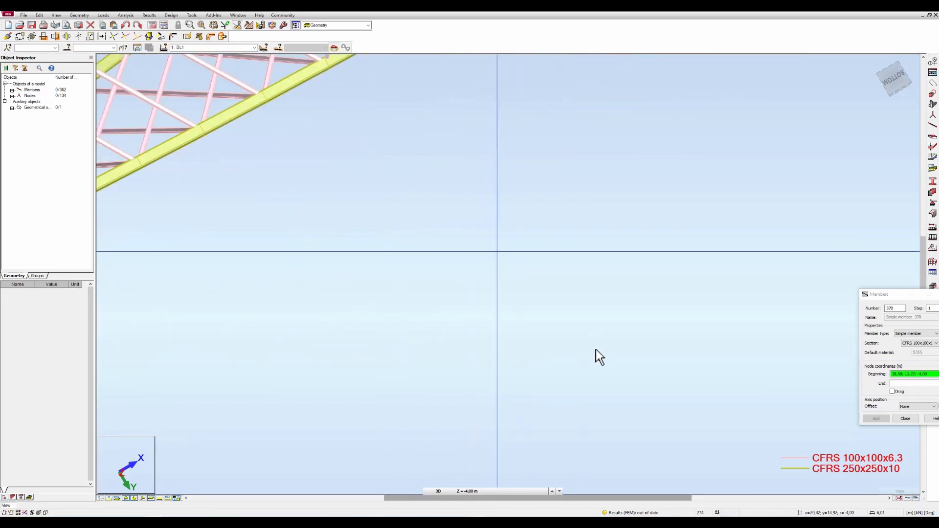
pyautogui.scroll(-1, 472, 267)
pyautogui.scroll(-2, 549, 354)
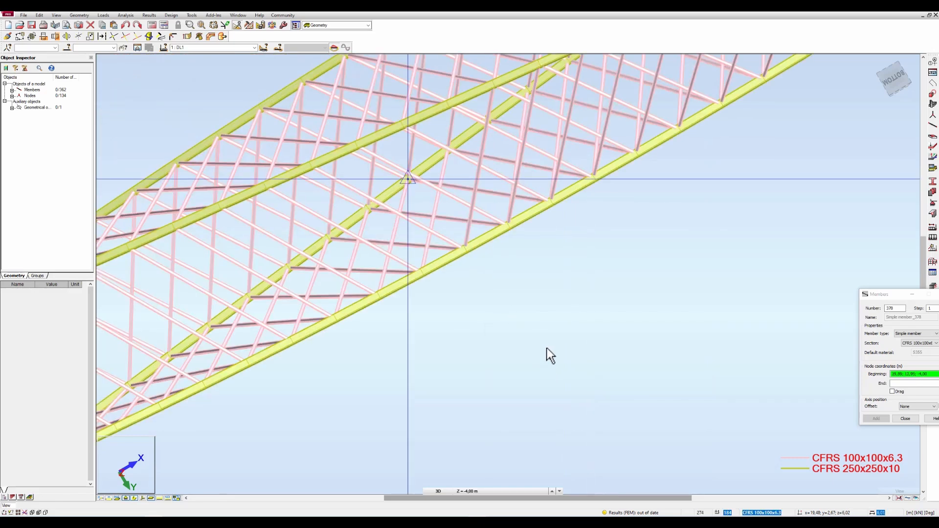
pyautogui.scroll(1, 509, 256)
pyautogui.scroll(-1, 485, 230)
pyautogui.scroll(2, 624, 317)
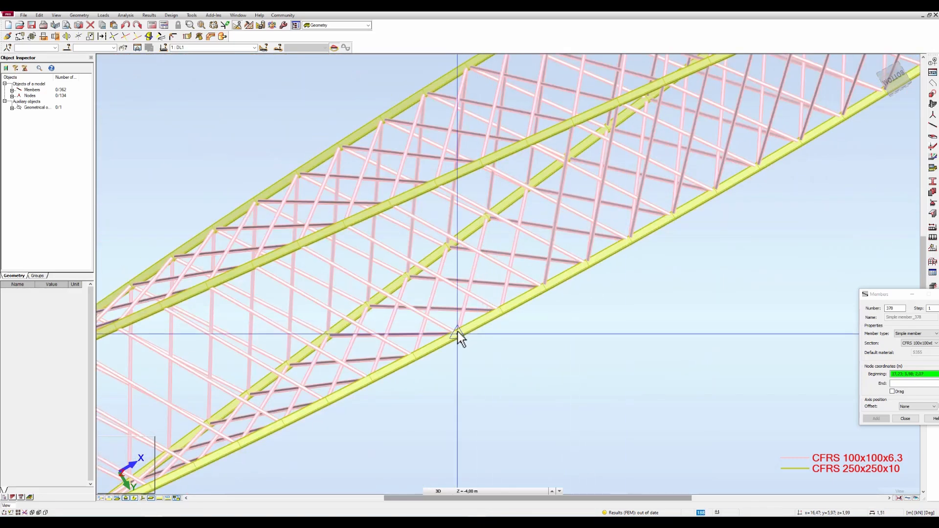
pyautogui.click(500, 310)
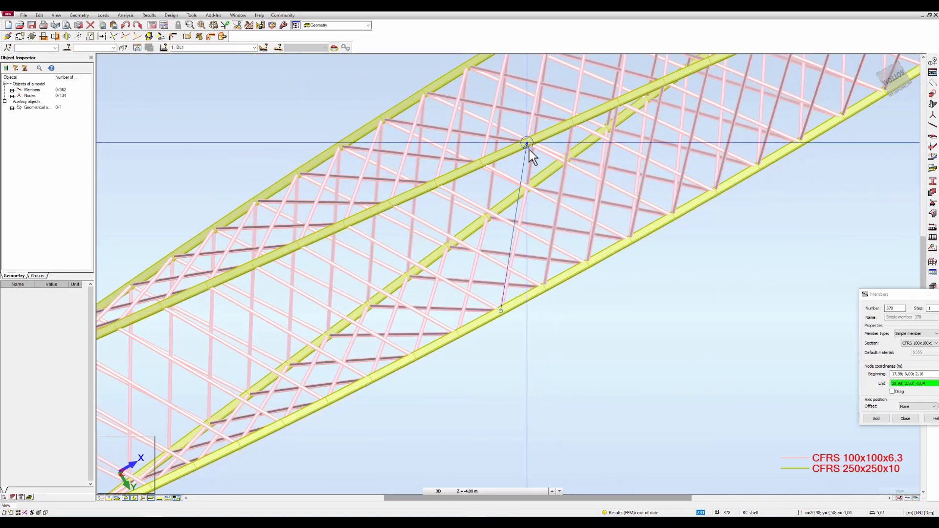
pyautogui.click(529, 150)
pyautogui.click(483, 162)
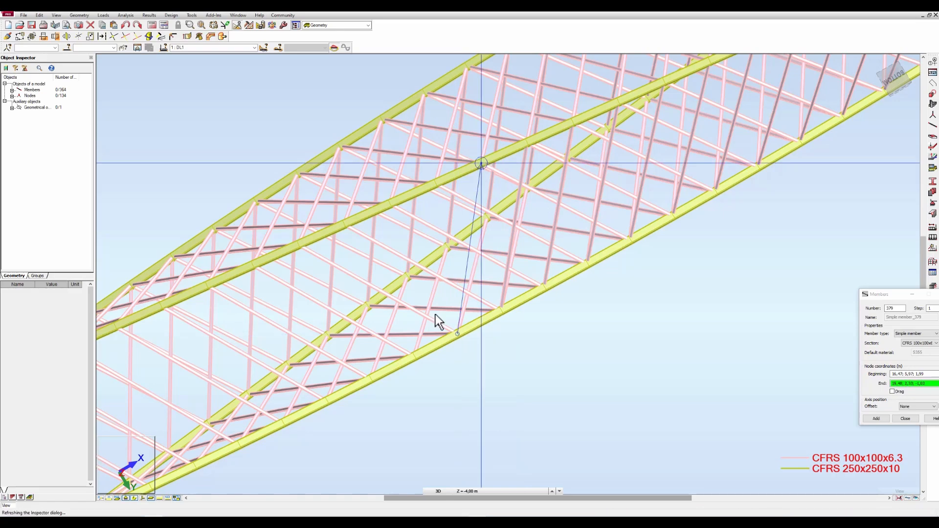
# Step: Add the next opposing CFRS 100x100x6.3 diagonal, ending at opposite-chord node x=17.98
pyautogui.click(414, 356)
pyautogui.click(435, 184)
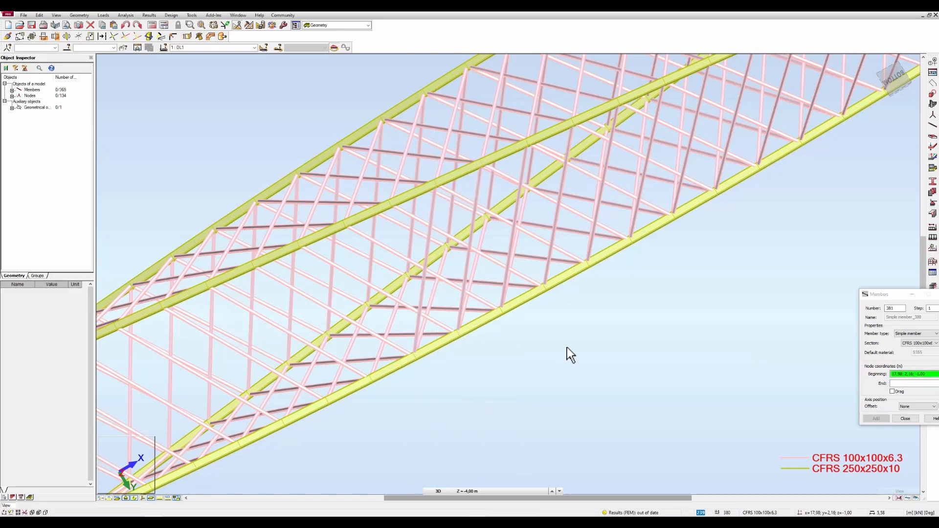
# Step: Hide the section shapes and add two opposing diagonals from chord nodes x=16.47 and 14.97 to opposite-chord nodes x=13.47 and 11.97
pyautogui.moveTo(568, 347)
pyautogui.keyDown('shift'); pyautogui.mouseDown(button='middle')
pyautogui.moveTo(621, 383)
pyautogui.moveTo(600, 389)
pyautogui.moveTo(572, 318)
pyautogui.moveTo(629, 302)
pyautogui.moveTo(680, 309)
pyautogui.moveTo(577, 304)
pyautogui.moveTo(576, 336)
pyautogui.moveTo(587, 329)
pyautogui.moveTo(538, 391)
pyautogui.mouseUp(button='middle'); pyautogui.keyUp('shift')
pyautogui.keyDown('shift'); pyautogui.moveTo(805, 263); pyautogui.dragTo(624, 384, button='middle'); pyautogui.keyUp('shift')
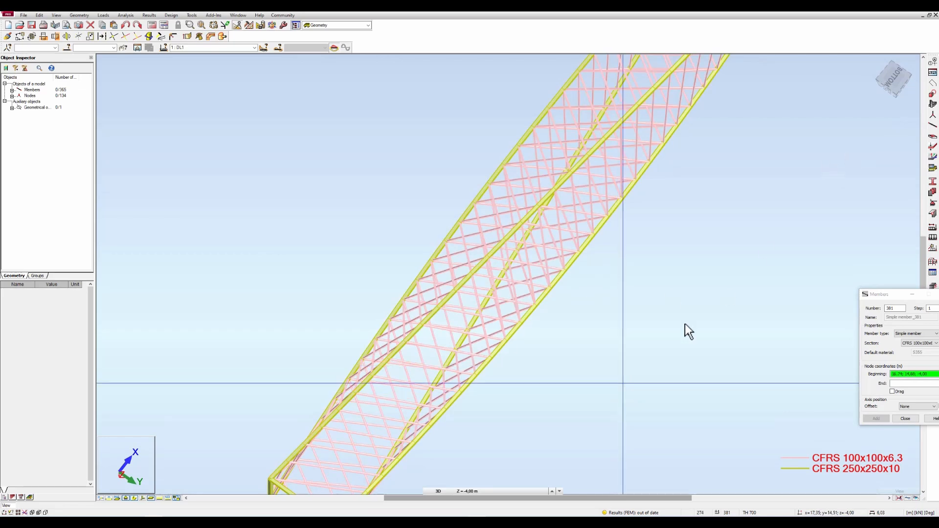
pyautogui.moveTo(637, 457); pyautogui.dragTo(624, 489, button='middle')
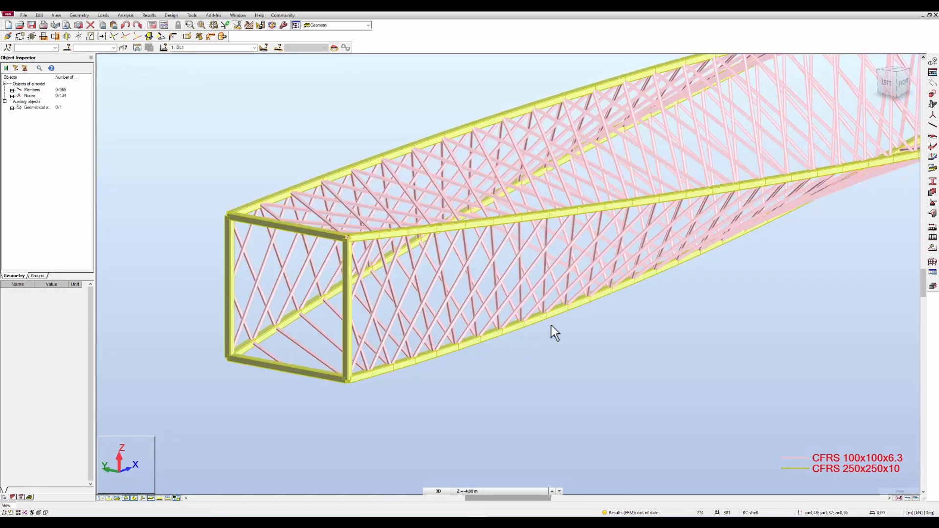
pyautogui.click(135, 498)
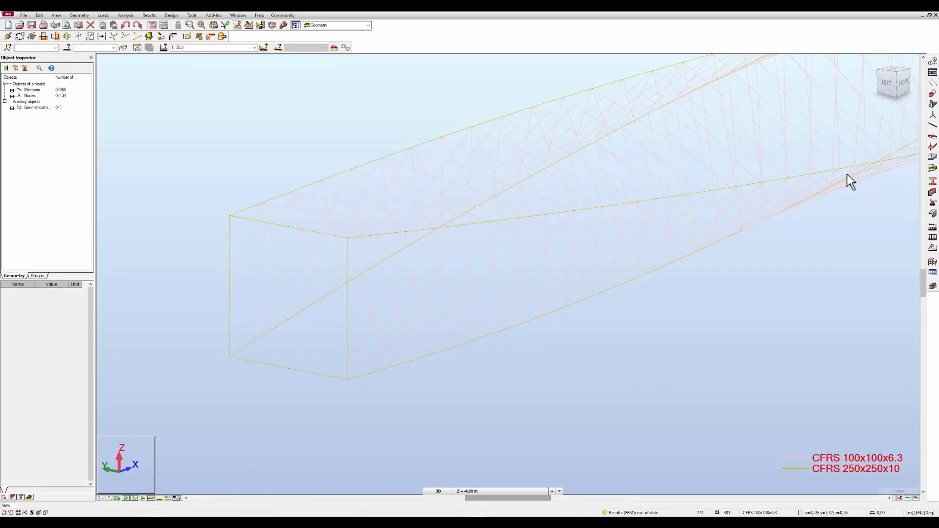
pyautogui.click(933, 125)
pyautogui.click(587, 298)
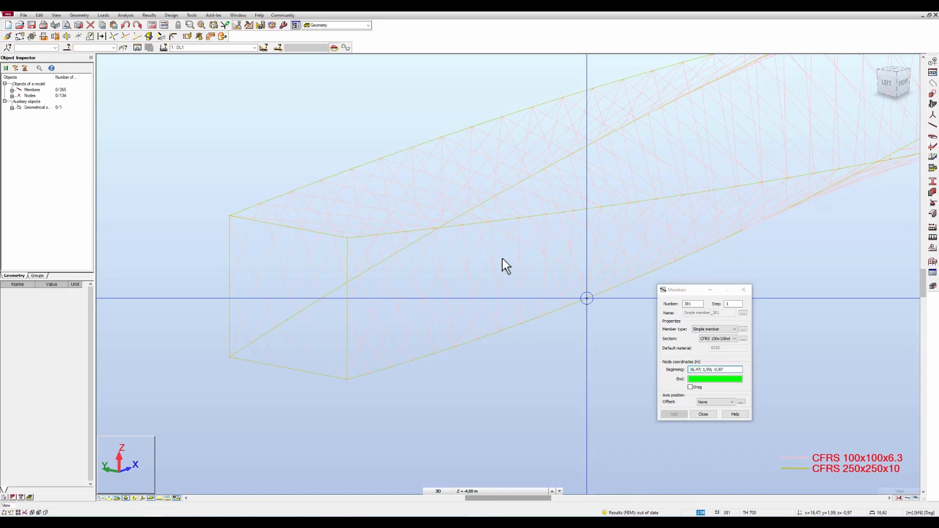
pyautogui.scroll(3, 449, 227)
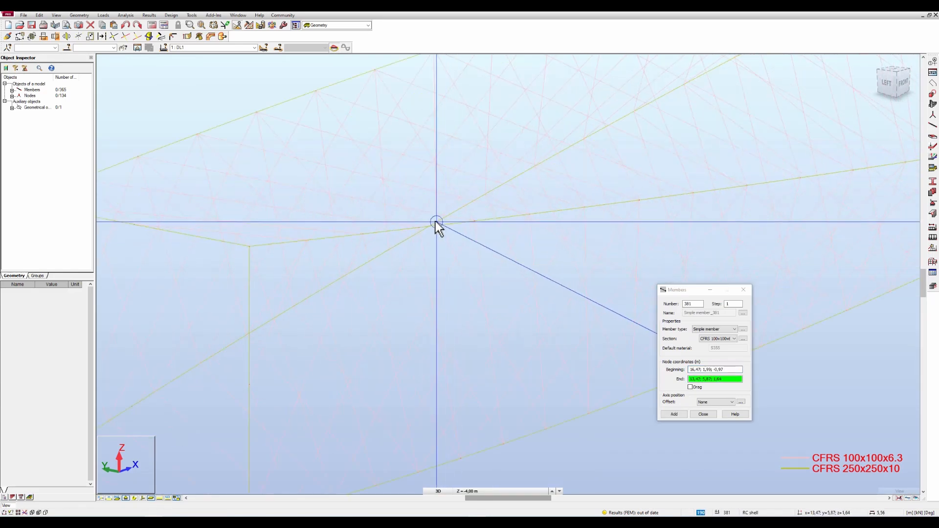
pyautogui.click(436, 223)
pyautogui.scroll(-3, 450, 276)
pyautogui.click(579, 337)
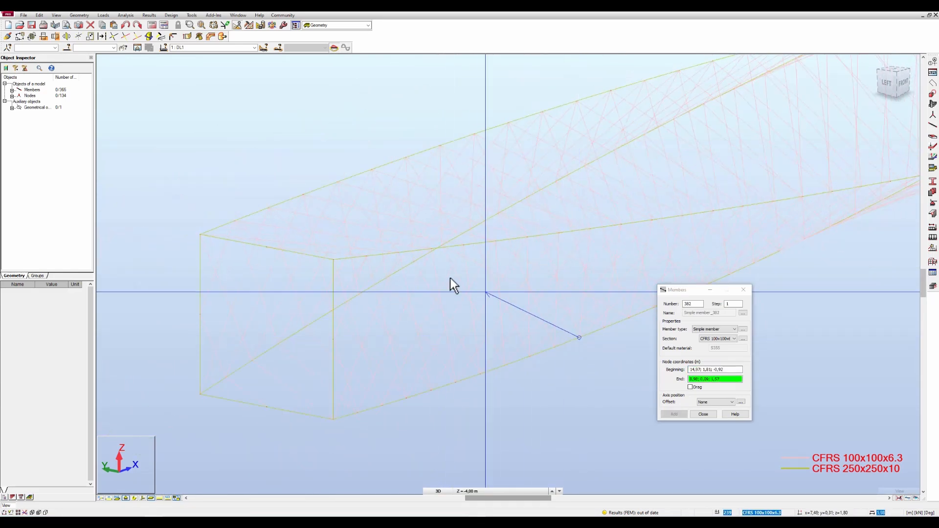
pyautogui.click(415, 264)
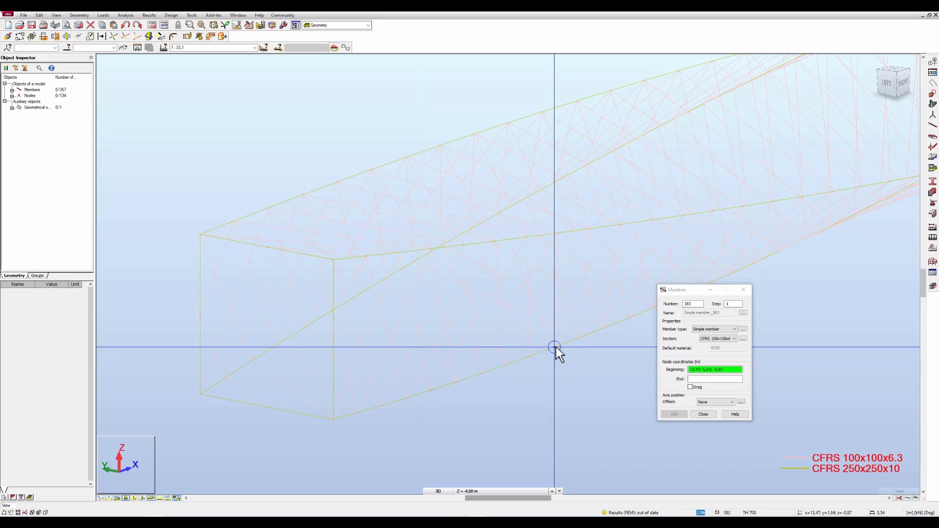
# Step: Add three opposing diagonals from chord nodes x=13.47, 11.97 and 10.47 to opposite-chord nodes x=10.47, 8.98 and 7.48
pyautogui.click(555, 348)
pyautogui.click(386, 279)
pyautogui.click(529, 355)
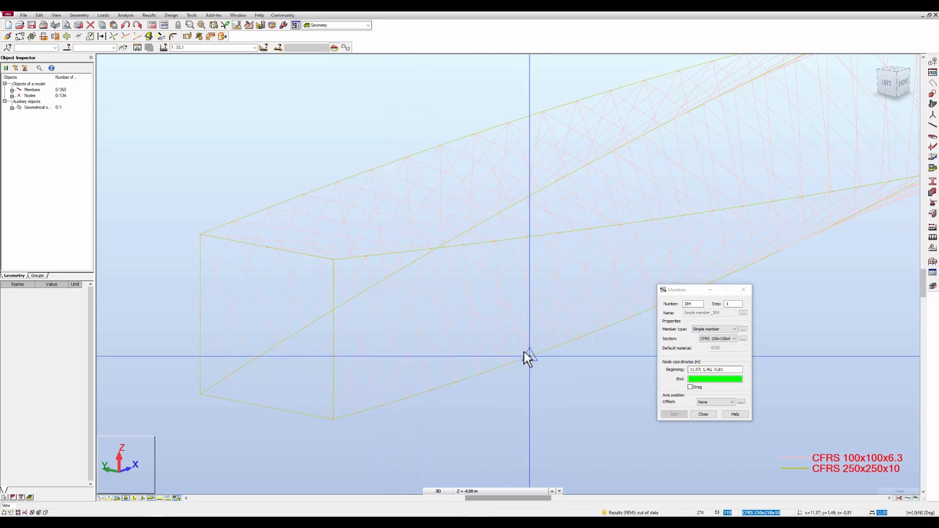
pyautogui.click(360, 295)
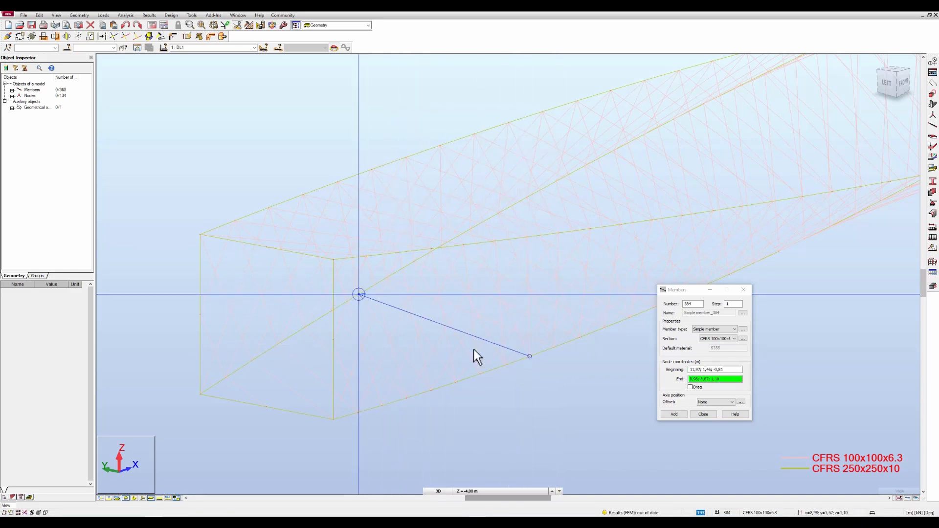
pyautogui.click(506, 365)
pyautogui.scroll(2, 332, 310)
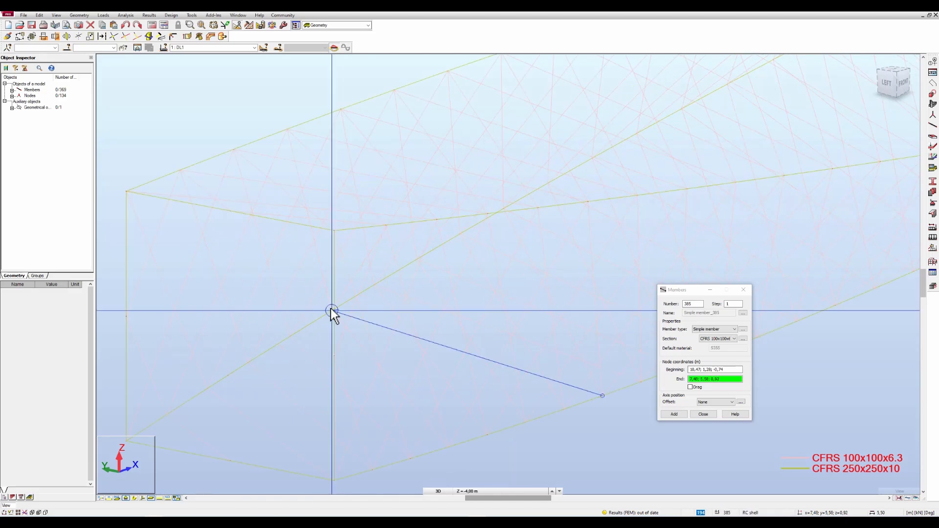
pyautogui.click(331, 309)
# Step: Add two opposing diagonals from chord nodes x=8.98 and 7.48 to opposite-chord nodes two bays nearer the x=0 end frame
pyautogui.scroll(-2, 343, 318)
pyautogui.click(498, 381)
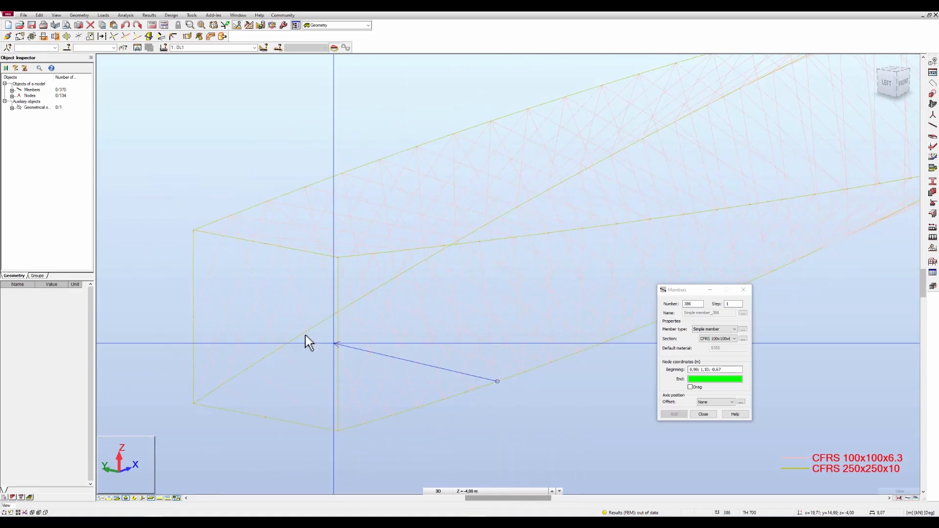
pyautogui.click(309, 331)
pyautogui.click(472, 393)
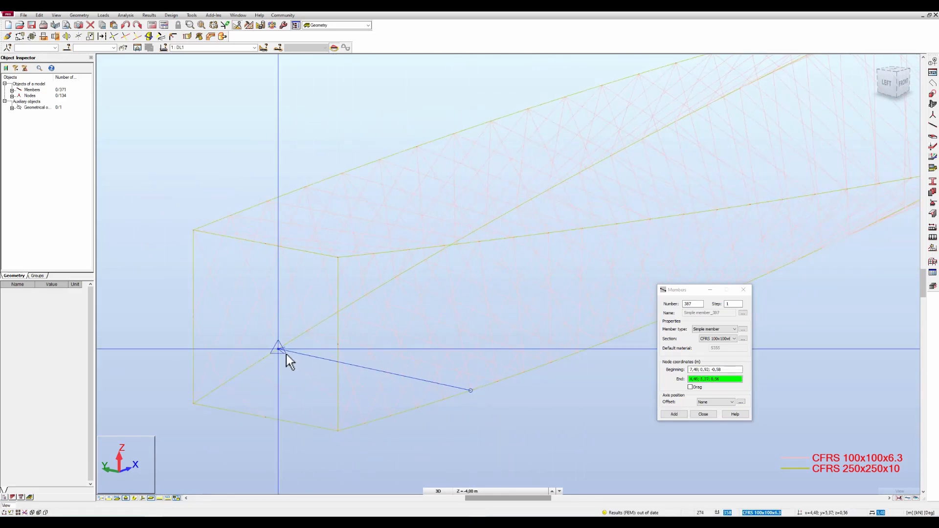
pyautogui.click(282, 351)
# Step: Add three more diagonals from successive chord nodes to opposite-chord node x=2.99, its neighbour toward the end, and the end-frame corner at x=0
pyautogui.click(443, 400)
pyautogui.click(252, 368)
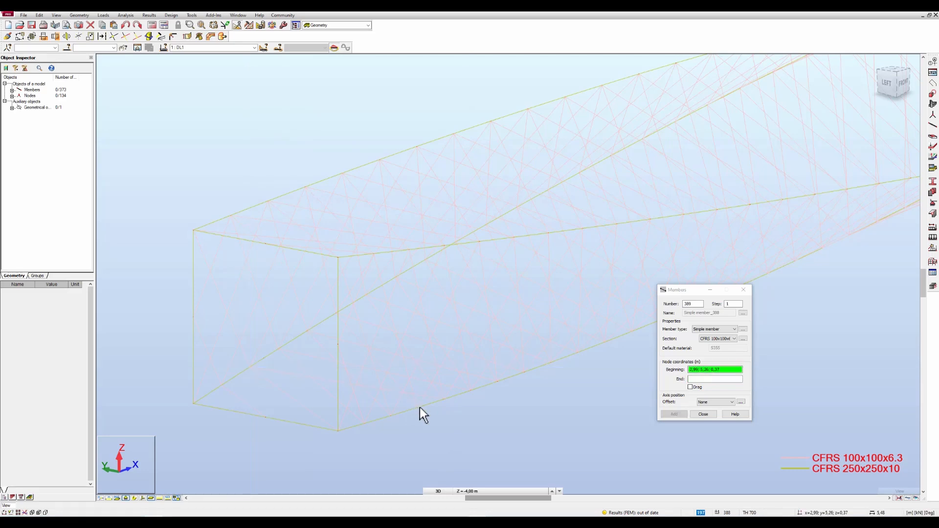
pyautogui.click(417, 407)
pyautogui.click(224, 385)
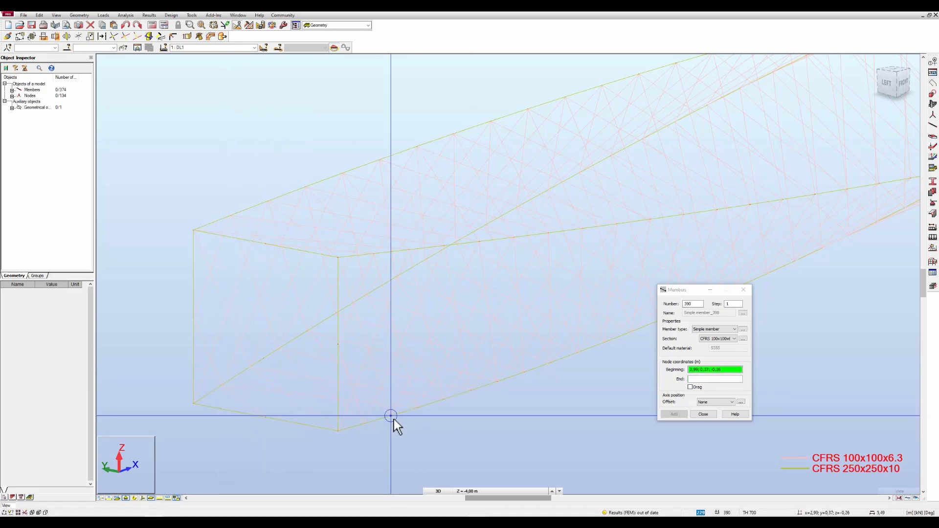
pyautogui.click(393, 418)
pyautogui.click(195, 403)
# Step: Add the last diagonal from chord node x=1.49 to the end frame's lower beam midpoint (0.00; 2.50; 0.00) and show the section shapes again
pyautogui.click(267, 417)
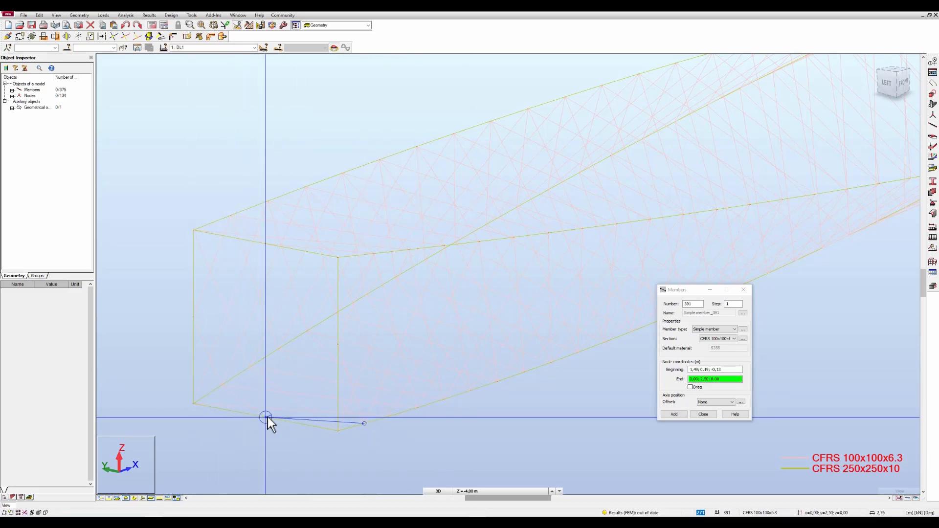
pyautogui.click(709, 414)
pyautogui.scroll(-1, 377, 353)
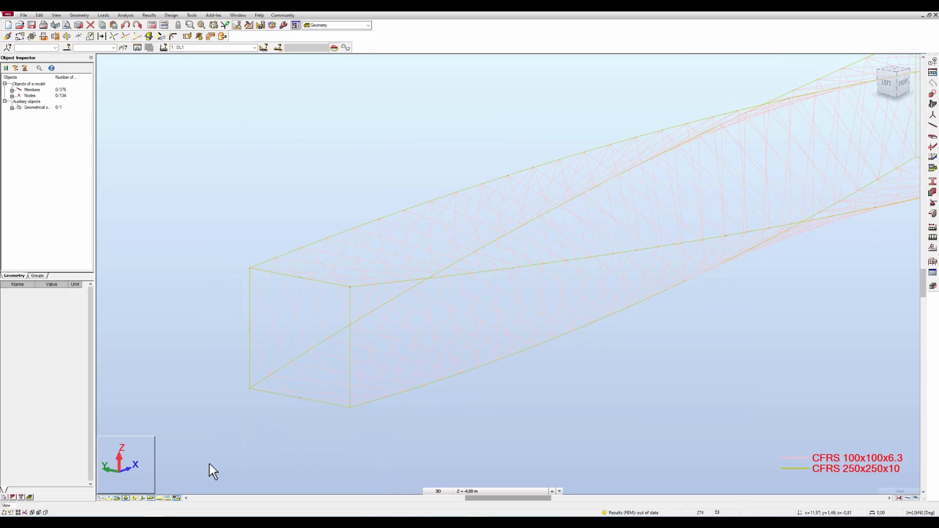
pyautogui.click(134, 497)
# Step: Examine the crossing bracing along the whole twisted bridge from several 3D angles
pyautogui.scroll(-2, 266, 218)
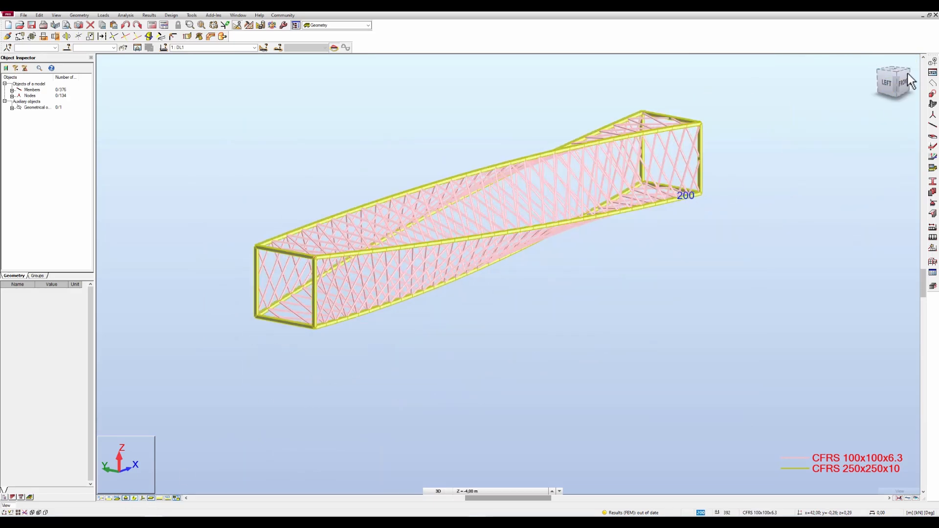
pyautogui.moveTo(908, 73); pyautogui.dragTo(835, 110)
pyautogui.moveTo(835, 110); pyautogui.dragTo(904, 110, button='middle')
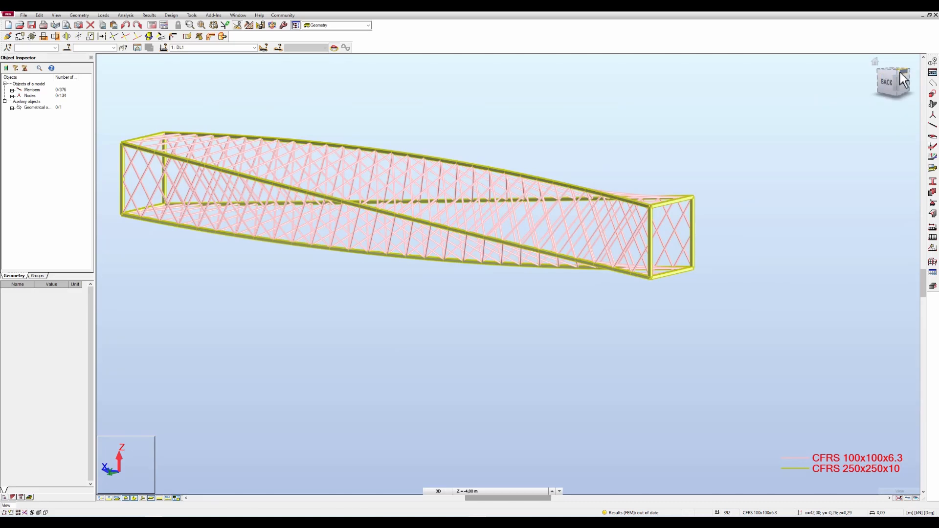
pyautogui.moveTo(908, 73); pyautogui.dragTo(857, 97)
pyautogui.scroll(-3, 751, 102)
pyautogui.scroll(3, 631, 338)
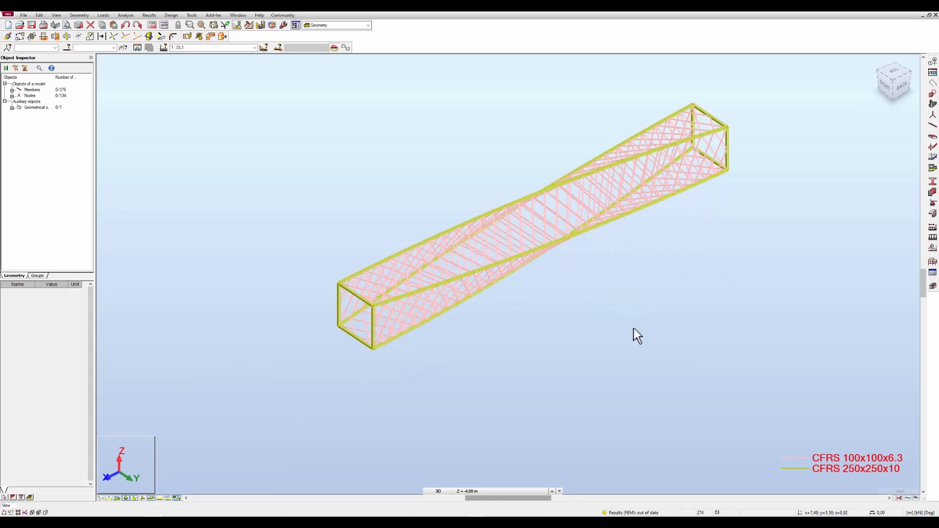
pyautogui.click(897, 81)
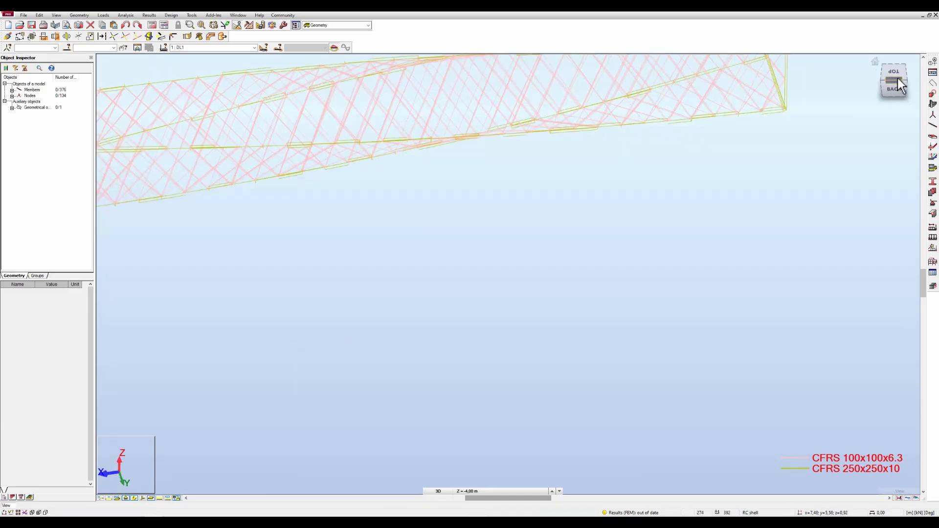
pyautogui.click(876, 62)
pyautogui.scroll(5, 634, 220)
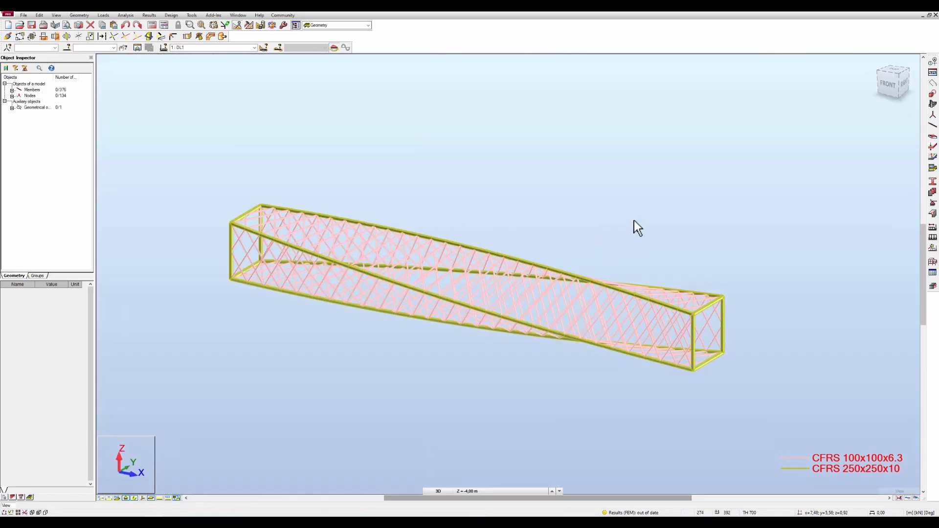
pyautogui.scroll(-2, 635, 194)
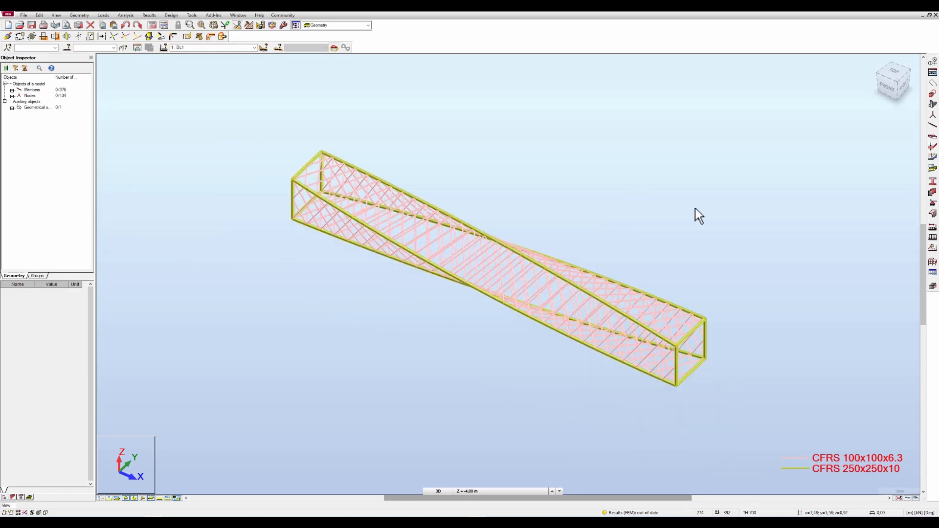
pyautogui.keyDown('shift'); pyautogui.moveTo(694, 207); pyautogui.dragTo(650, 209, button='middle'); pyautogui.keyUp('shift')
pyautogui.scroll(5, 589, 297)
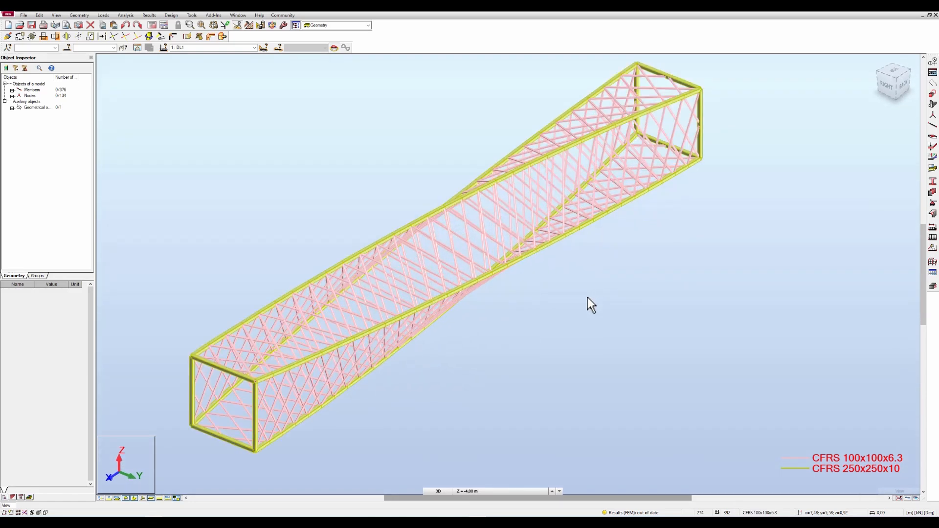
pyautogui.scroll(-2, 636, 269)
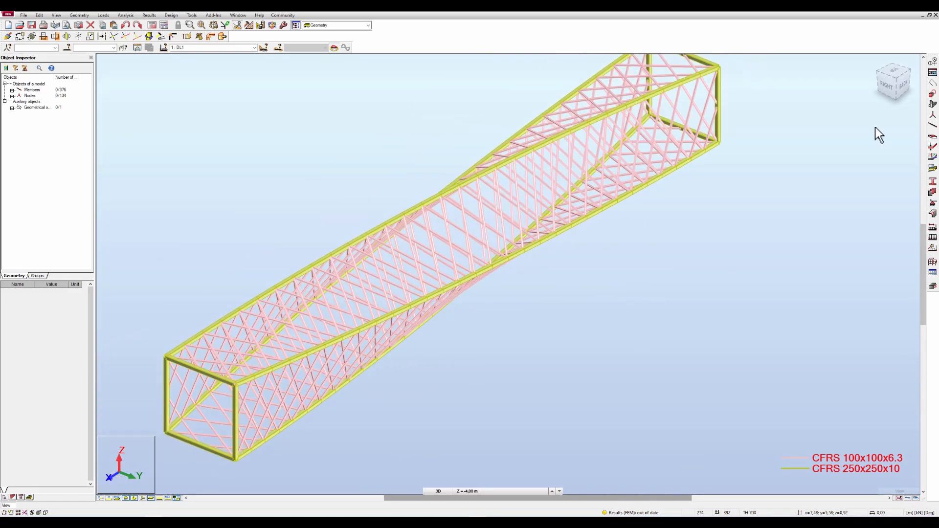
# Step: Examine the twisted truss end-on in the right side view, checking the clear opening inside the bracing
pyautogui.click(902, 81)
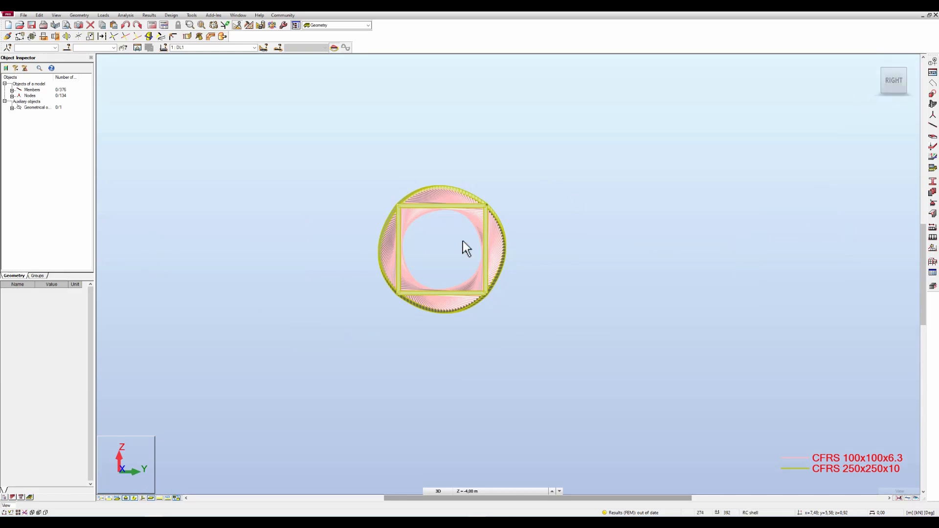
pyautogui.scroll(3, 462, 248)
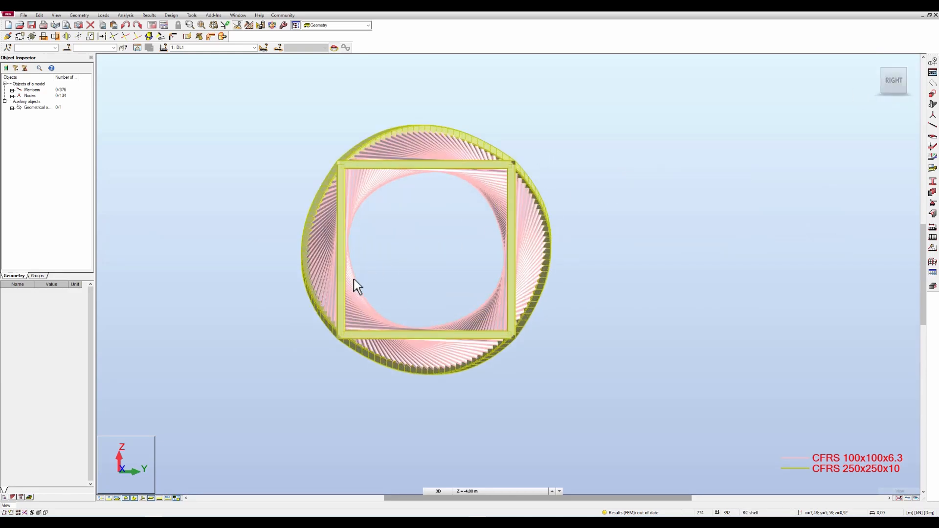
pyautogui.scroll(3, 478, 304)
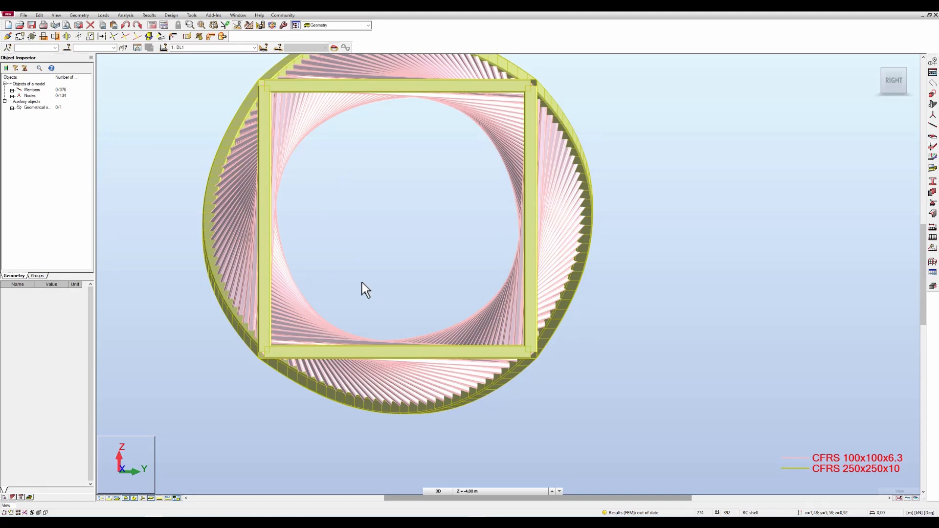
pyautogui.moveTo(362, 284); pyautogui.dragTo(373, 292, button='middle')
pyautogui.scroll(-3, 374, 292)
pyautogui.scroll(2, 374, 292)
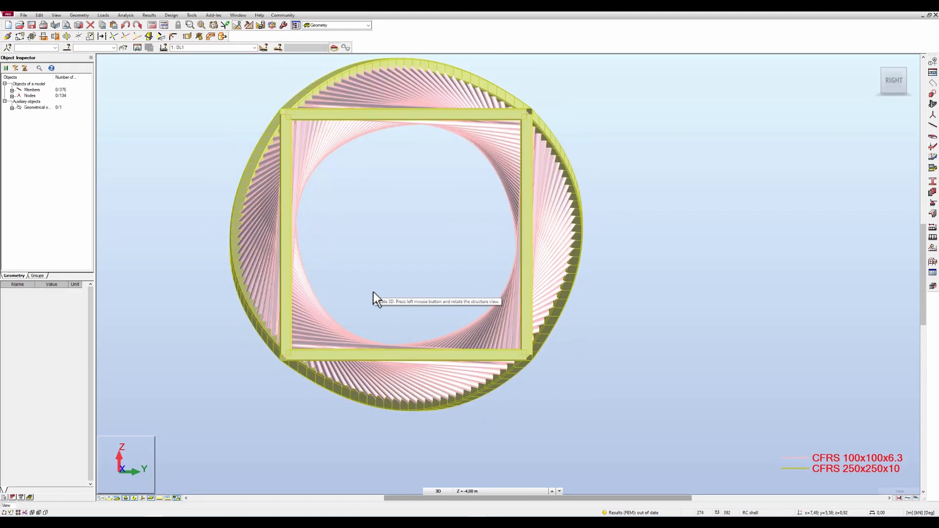
pyautogui.scroll(-2, 373, 292)
# Step: Examine the diagonals on the twisted faces and at the far end frame from oblique views
pyautogui.click(883, 69)
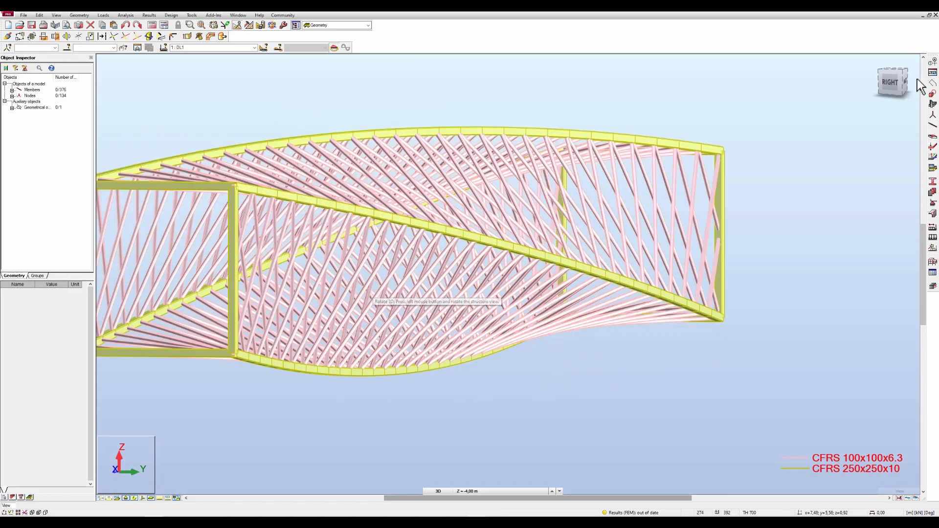
pyautogui.click(912, 72)
pyautogui.scroll(-3, 809, 174)
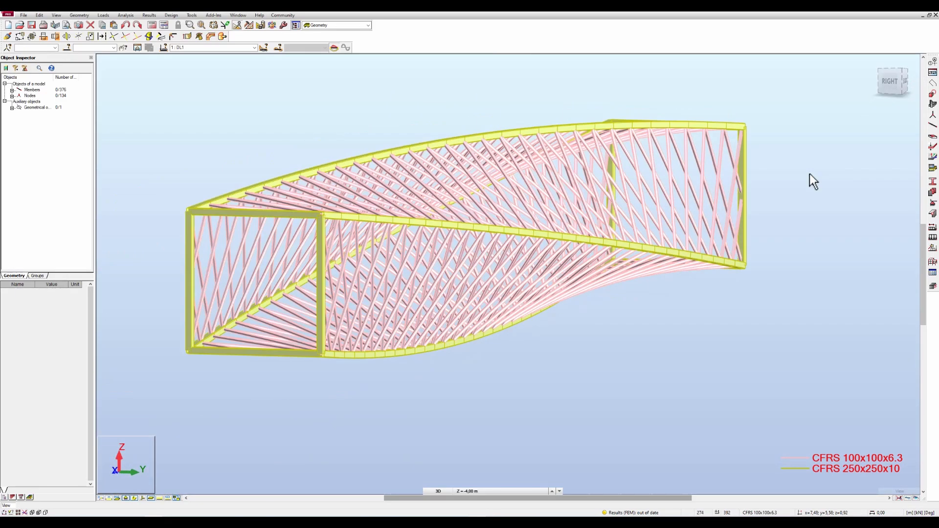
pyautogui.scroll(4, 808, 174)
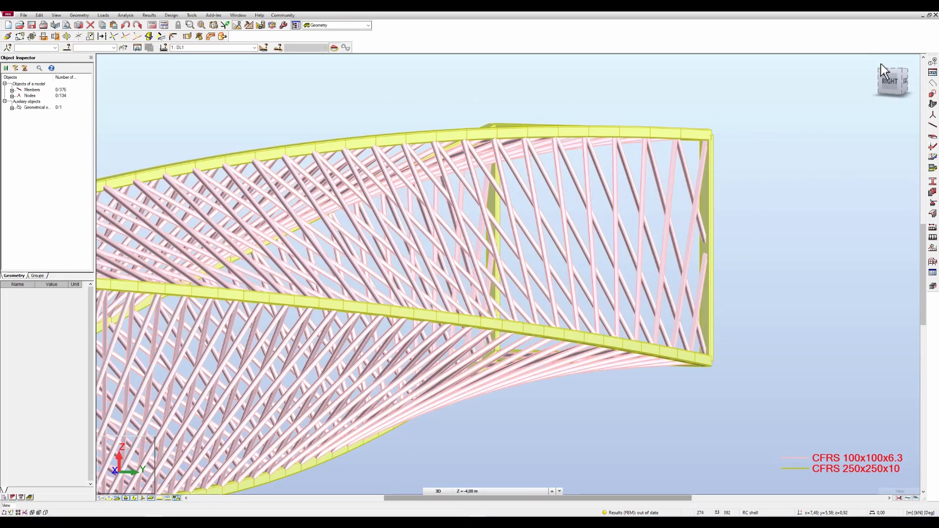
pyautogui.click(882, 63)
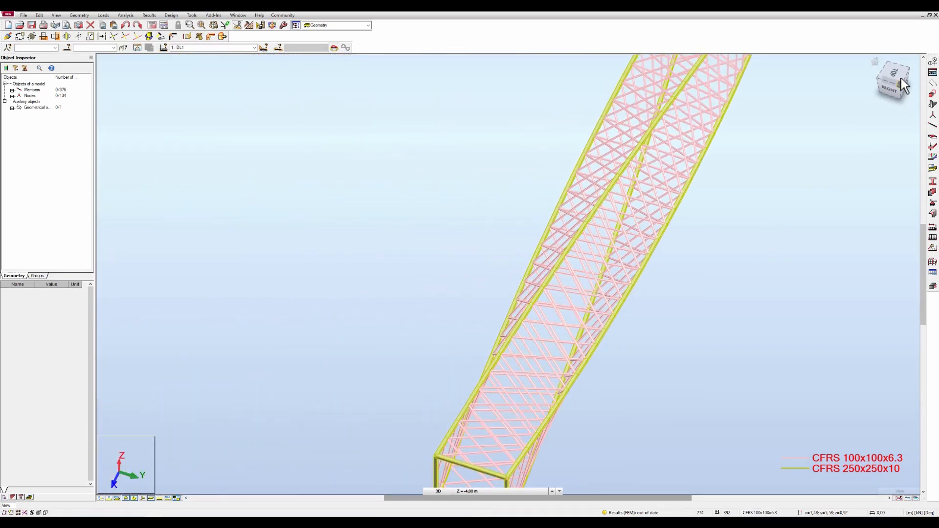
pyautogui.click(902, 81)
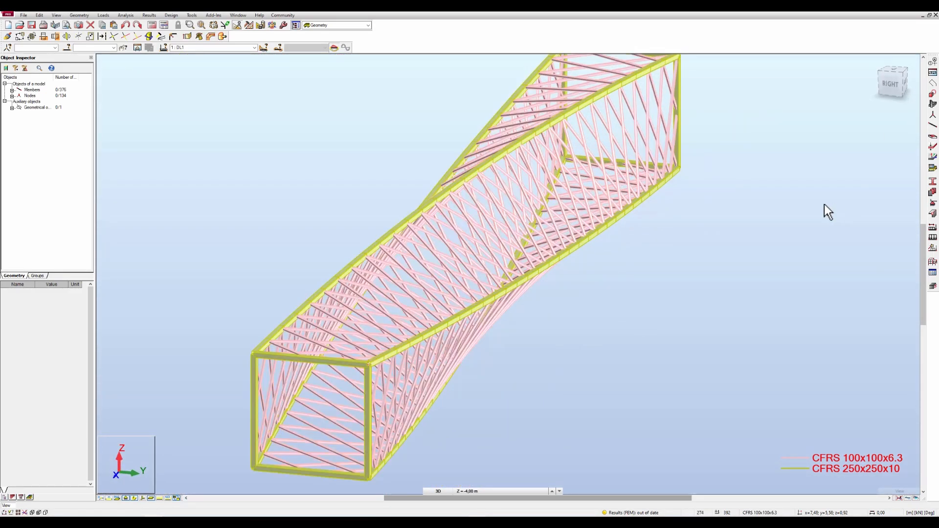
pyautogui.moveTo(824, 204); pyautogui.dragTo(821, 286, button='middle')
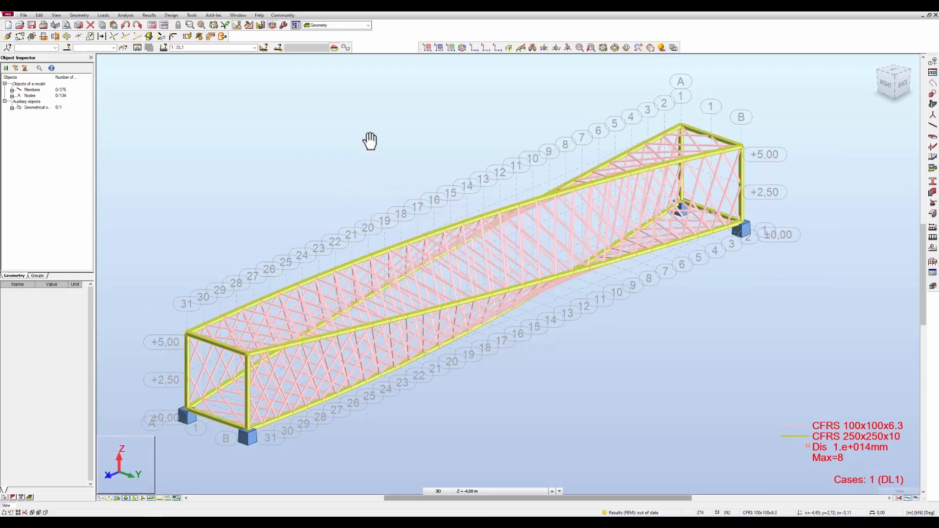
# Step: Add structural axes at x = -2.50 and 50.00 m, y = 10.00 and 13.00 m, and z = 1.00 m
pyautogui.moveTo(369, 140); pyautogui.dragTo(376, 140)
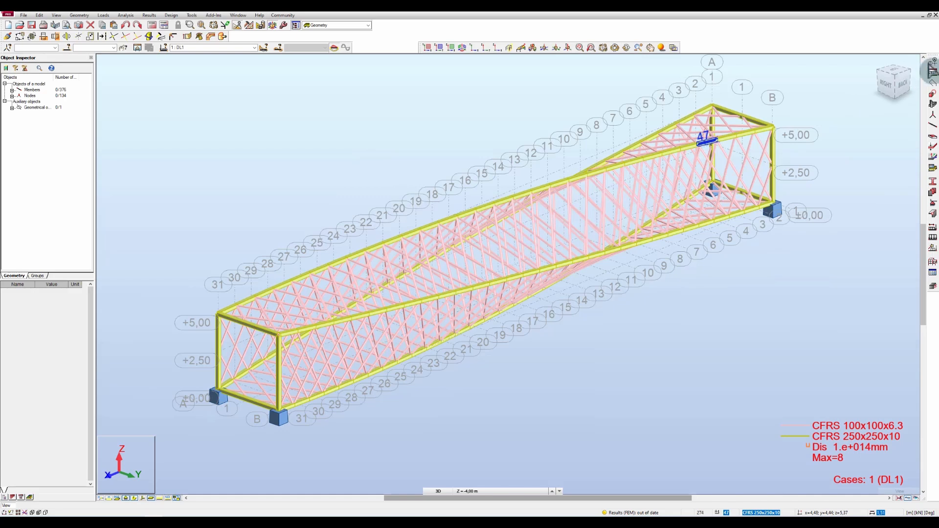
pyautogui.click(933, 70)
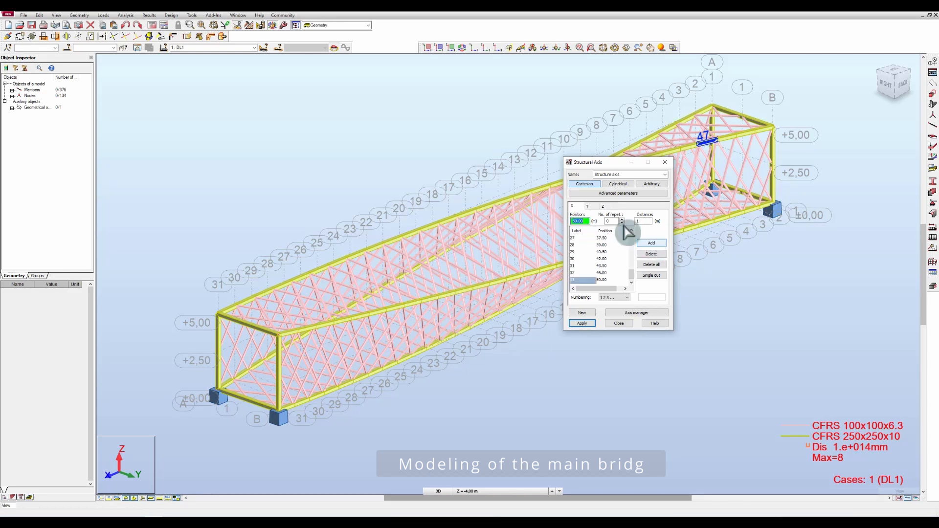
pyautogui.click(588, 207)
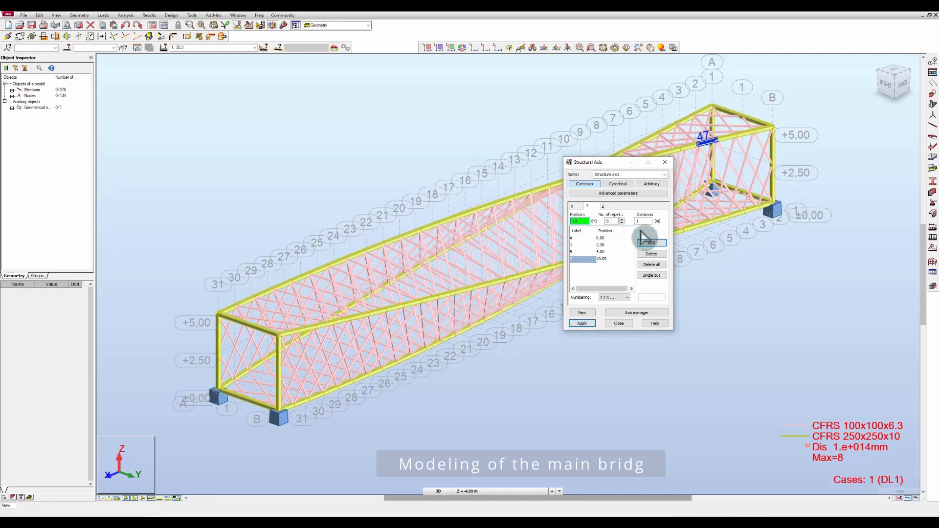
pyautogui.click(653, 244)
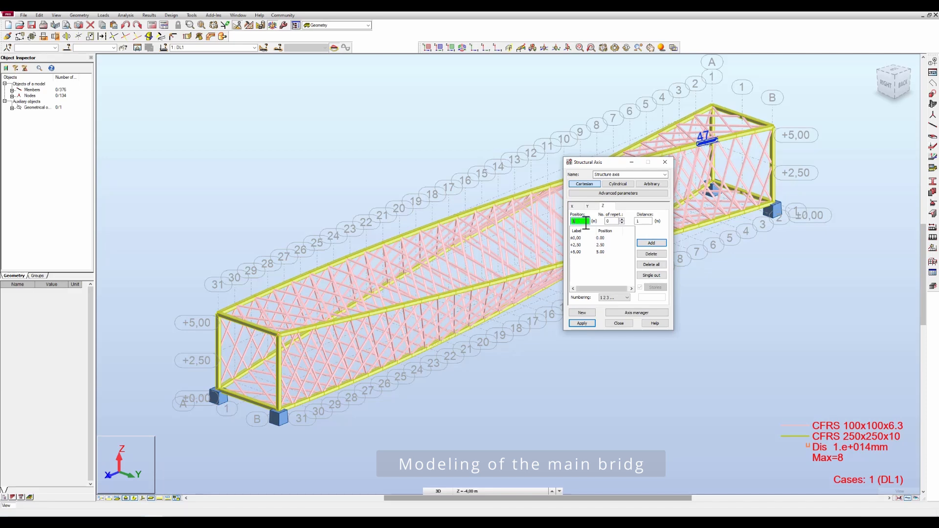
pyautogui.click(651, 243)
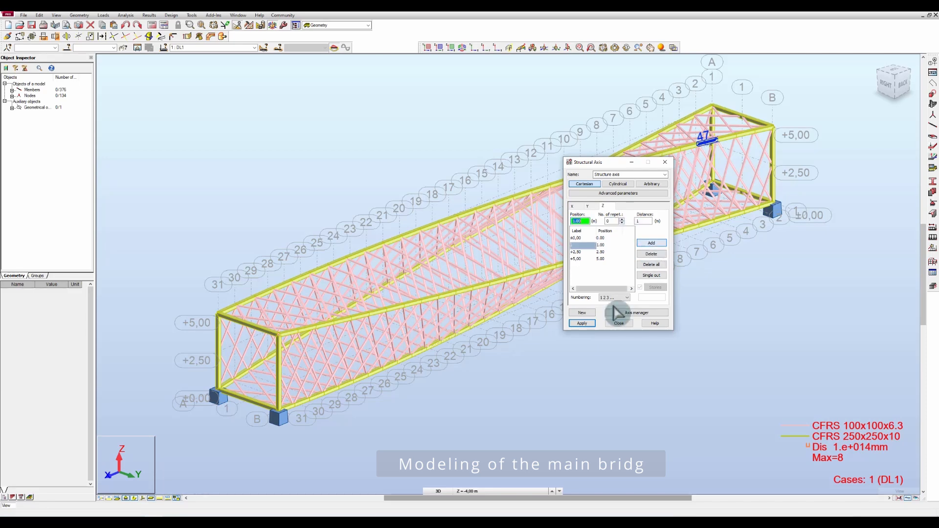
pyautogui.click(582, 323)
pyautogui.click(621, 323)
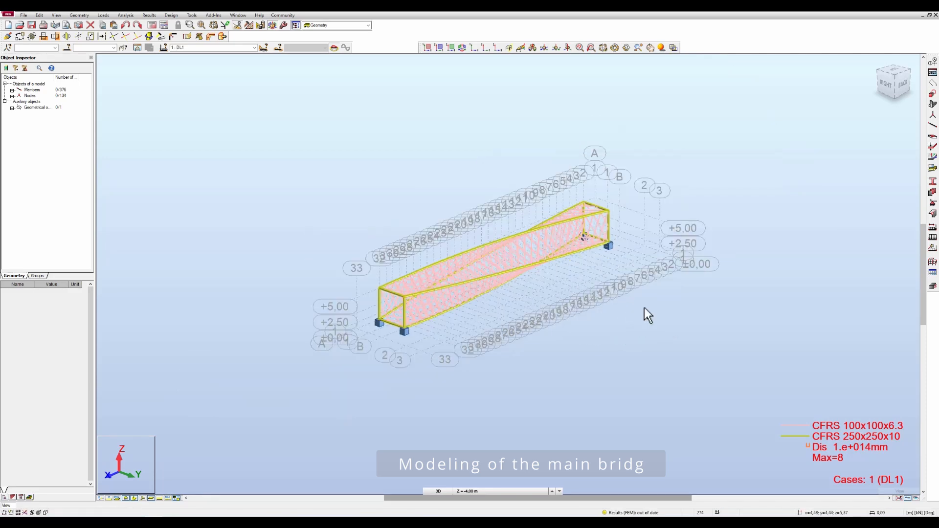
# Step: Define a new parametric rectangular hollow steel section in S355 with b = 500, h = 500 and t = 30 mm
pyautogui.scroll(5, 648, 263)
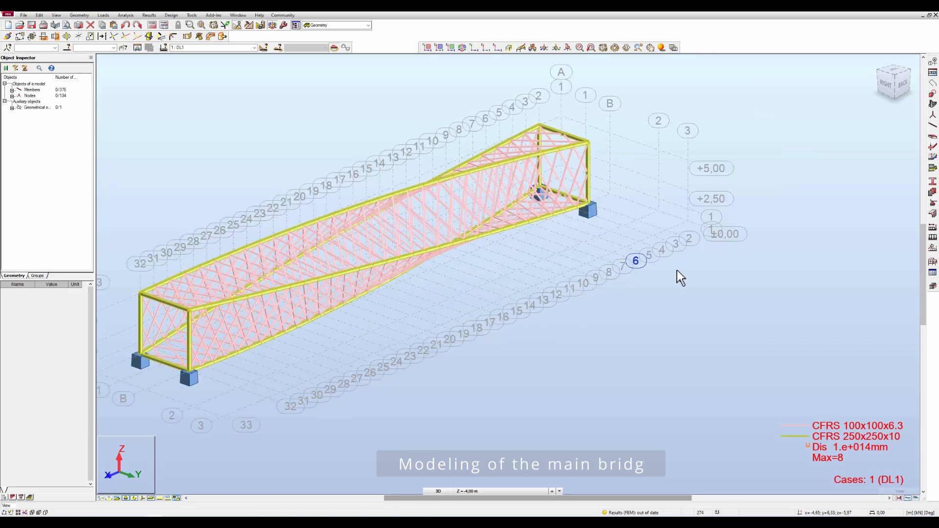
pyautogui.scroll(2, 677, 271)
pyautogui.scroll(-2, 676, 277)
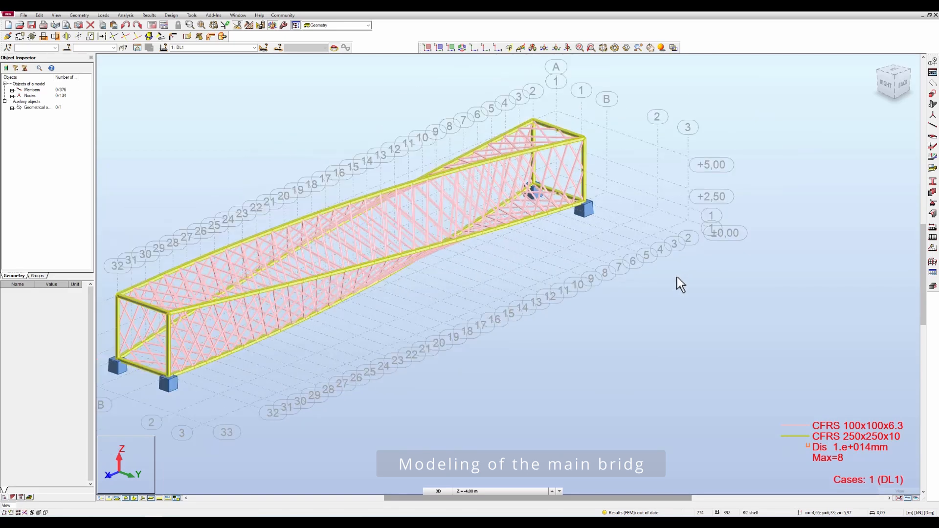
pyautogui.moveTo(687, 279); pyautogui.dragTo(693, 278, button='middle')
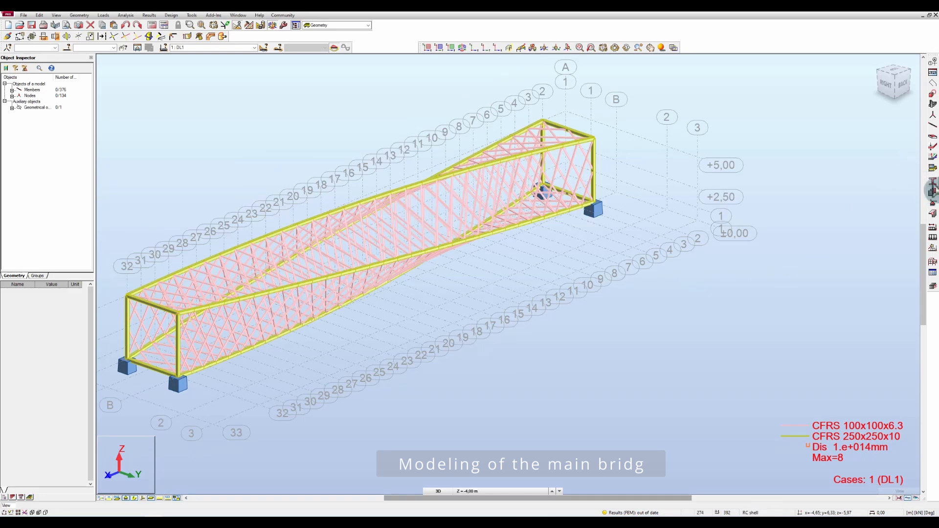
pyautogui.click(933, 181)
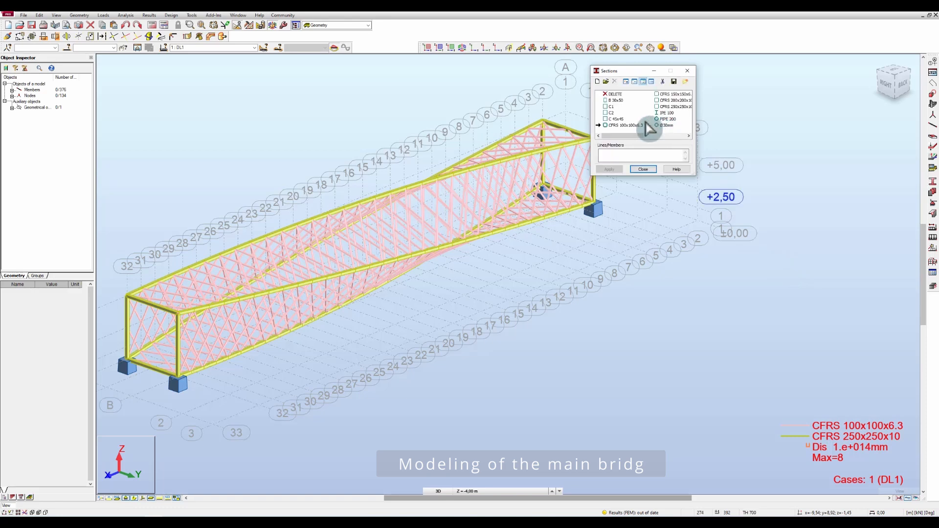
pyautogui.click(598, 82)
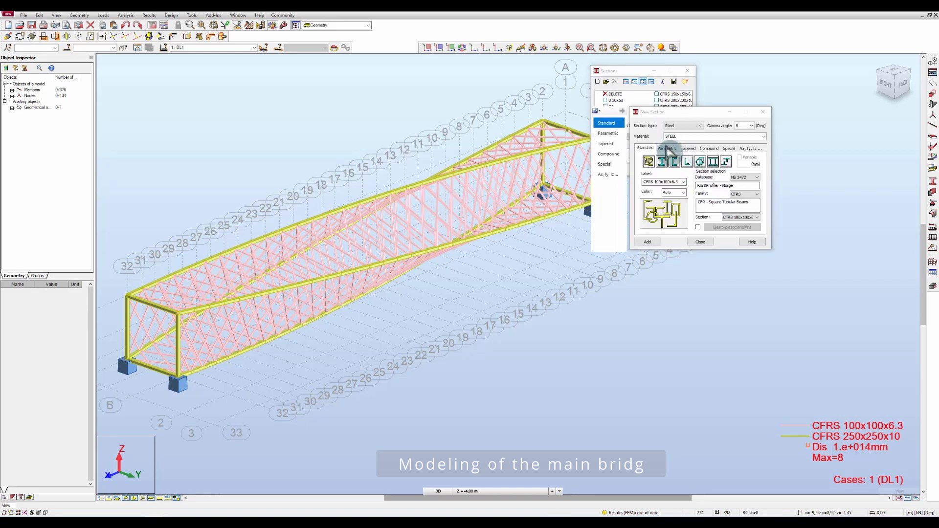
pyautogui.click(668, 149)
pyautogui.click(764, 137)
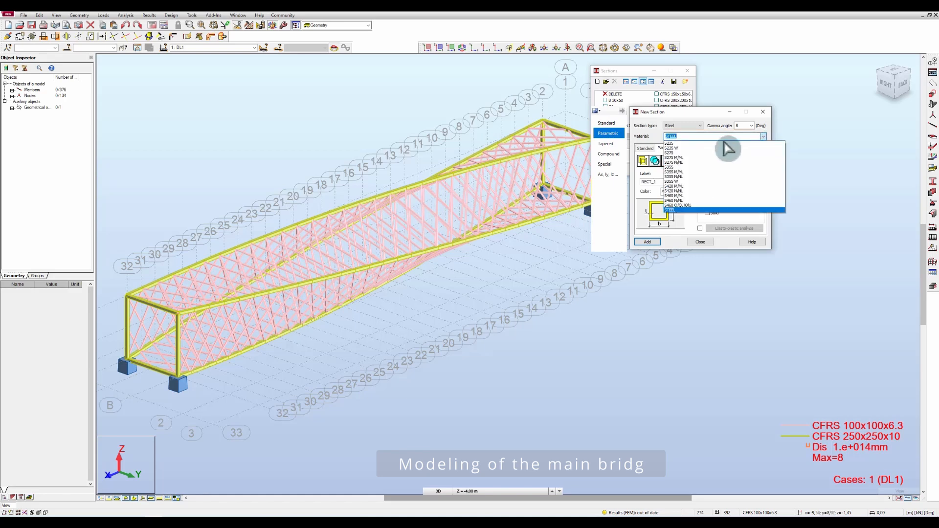
pyautogui.click(682, 168)
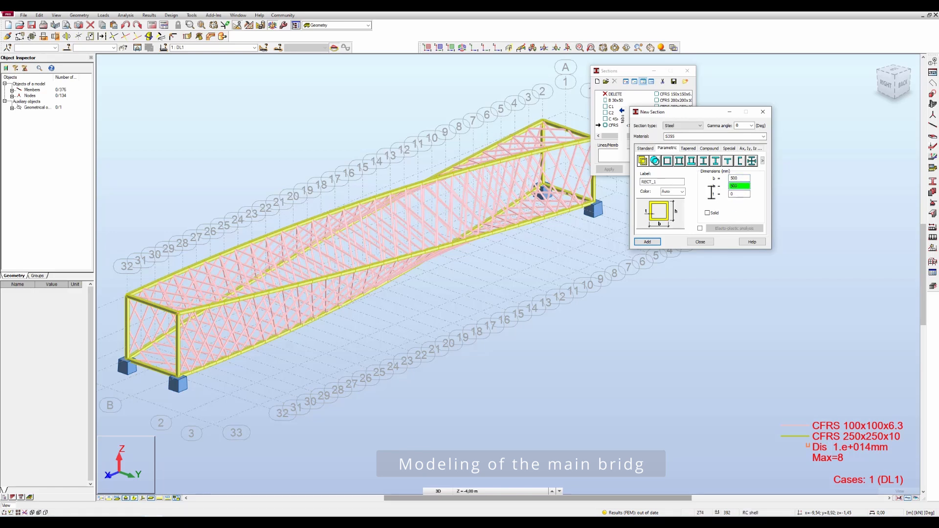
pyautogui.click(733, 194)
pyautogui.write('30')
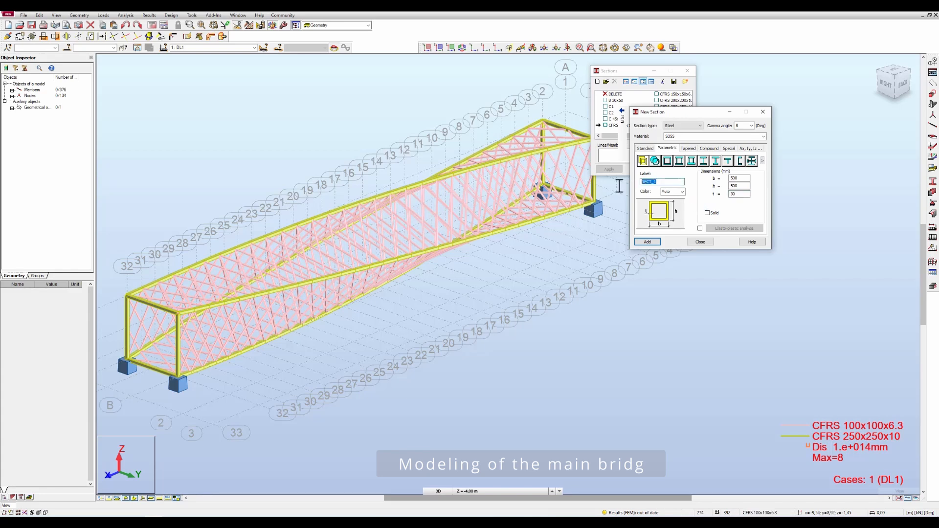
# Step: Label the new section RHS 500x500x30, give it a cyan colour and add it to the section list
pyautogui.write('RHS 500')
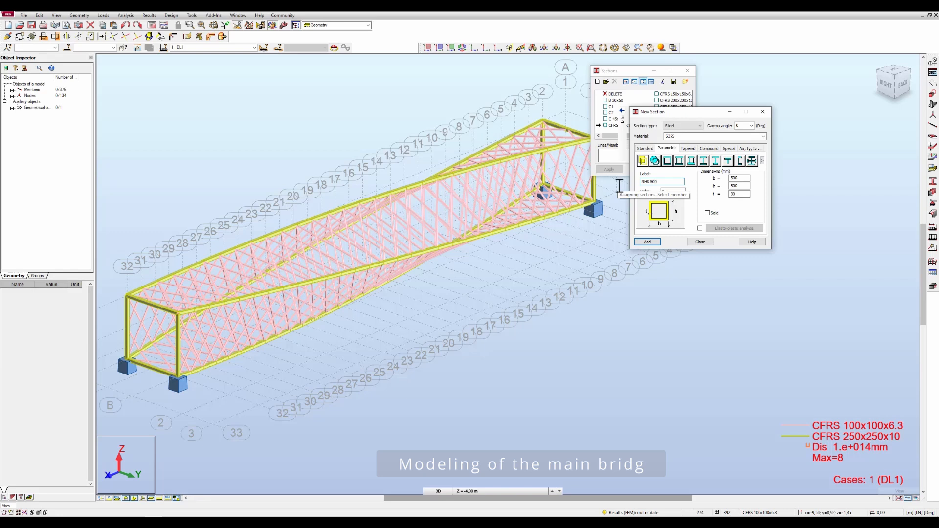
pyautogui.write('x500x30')
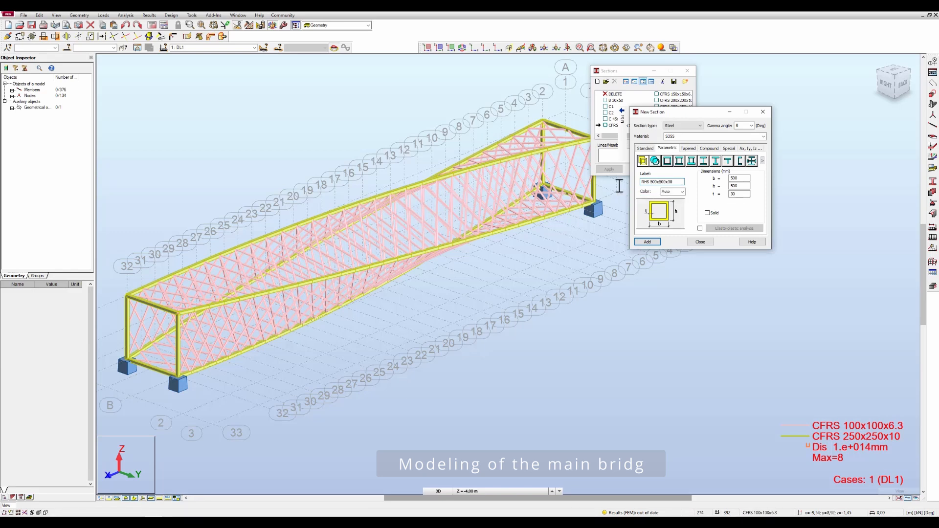
pyautogui.click(682, 192)
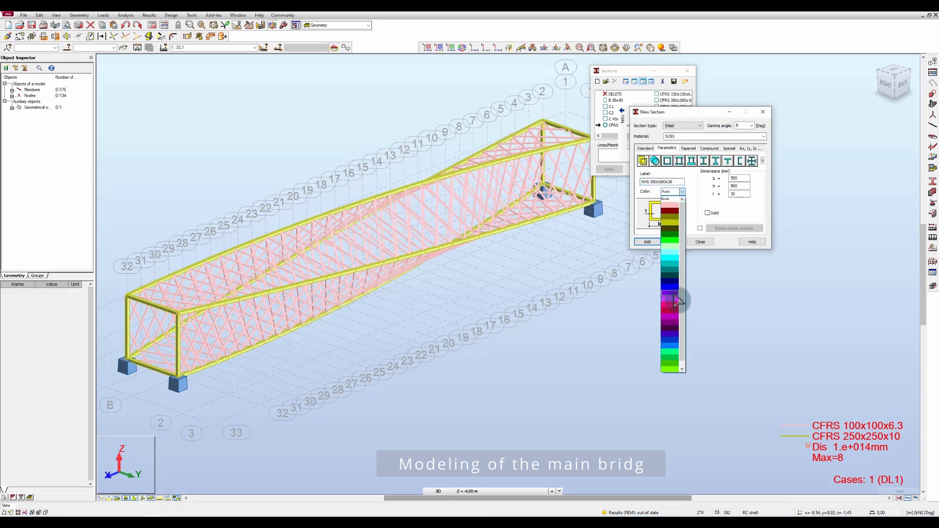
pyautogui.click(674, 259)
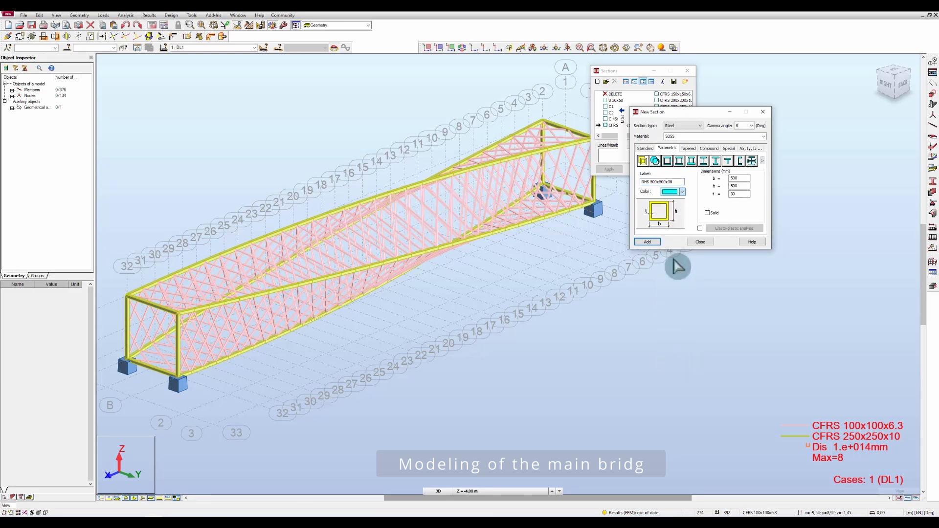
pyautogui.click(648, 242)
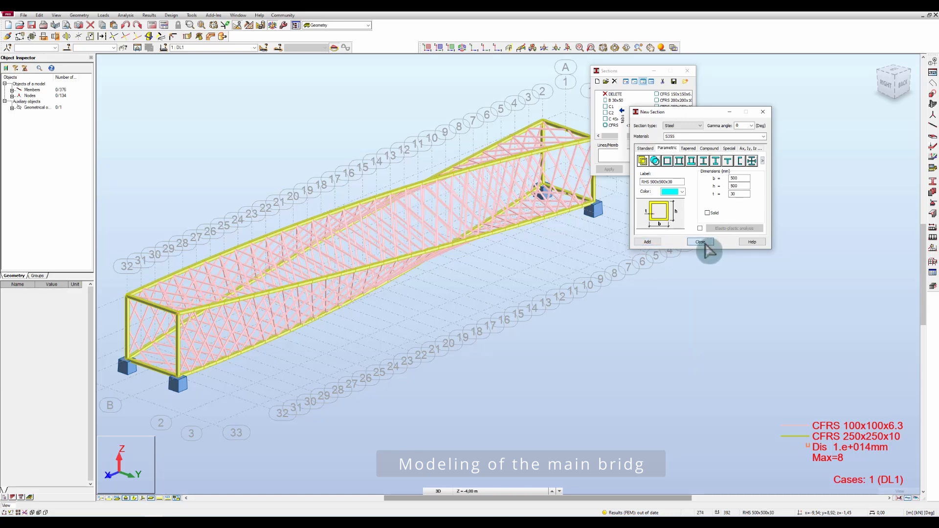
pyautogui.click(704, 242)
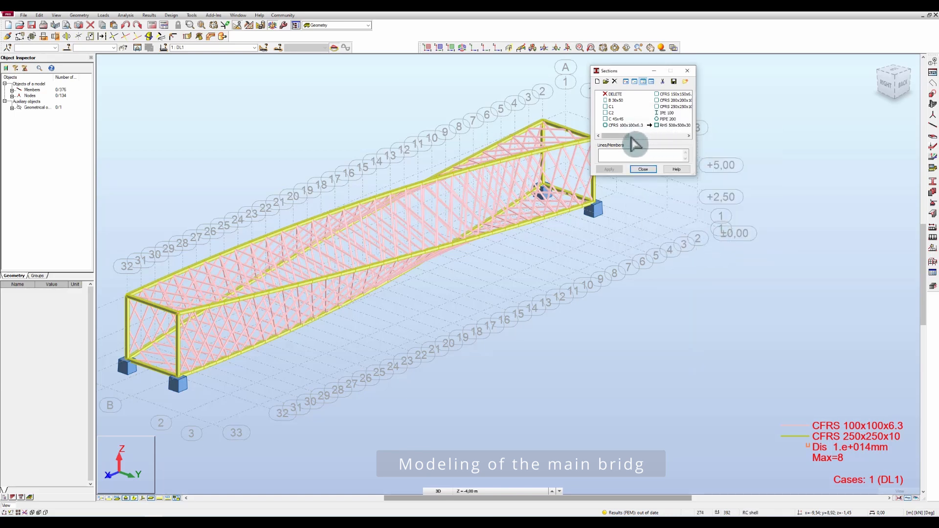
# Step: Draw two parallel RHS 500x500x30 beams from x=-2.50 to x=50.00 at y=10.00 and y=13.00, both at z=1.00
pyautogui.click(674, 125)
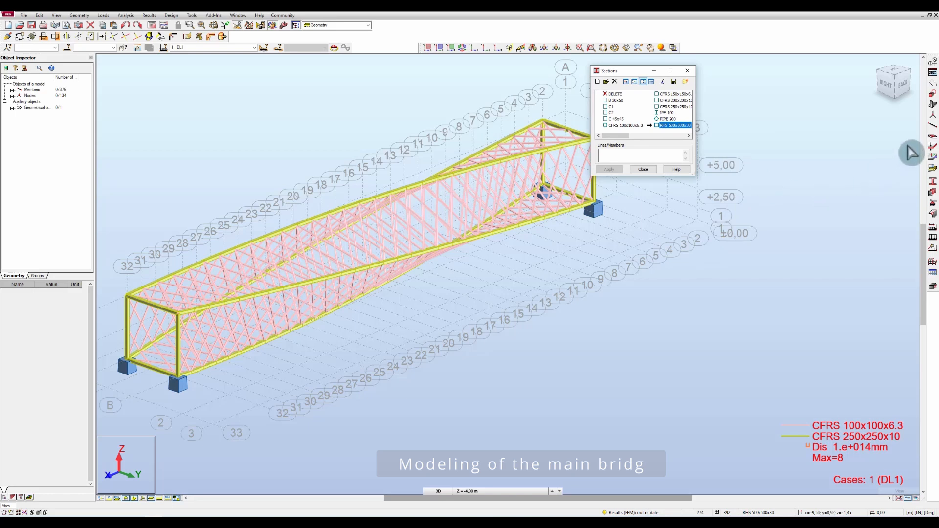
pyautogui.click(932, 126)
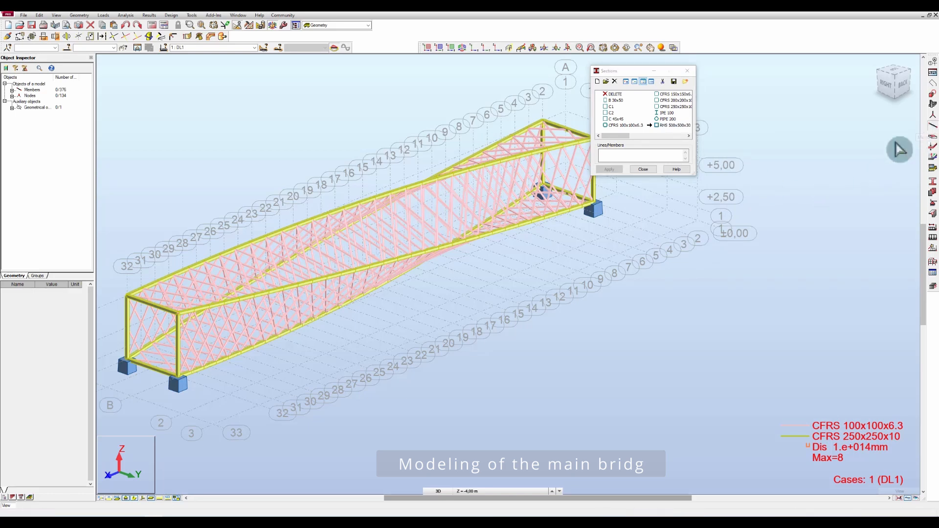
pyautogui.click(668, 198)
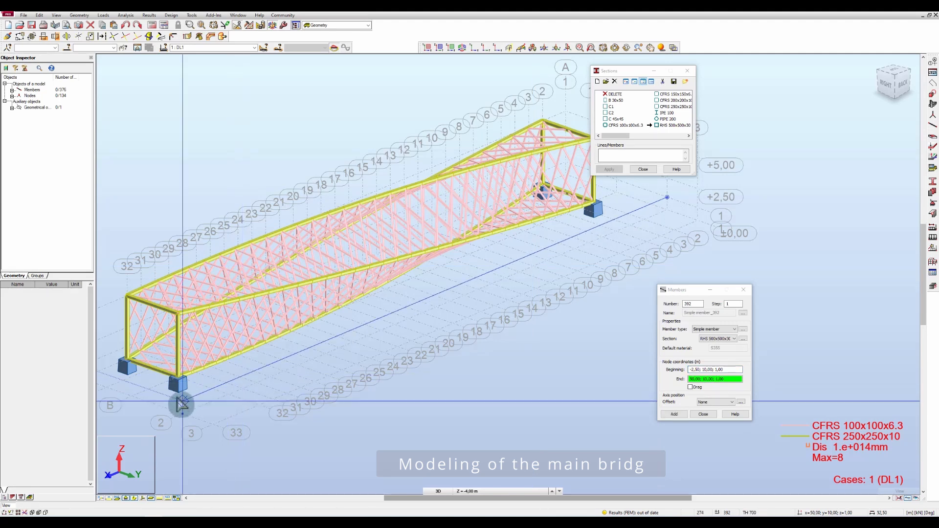
pyautogui.click(182, 404)
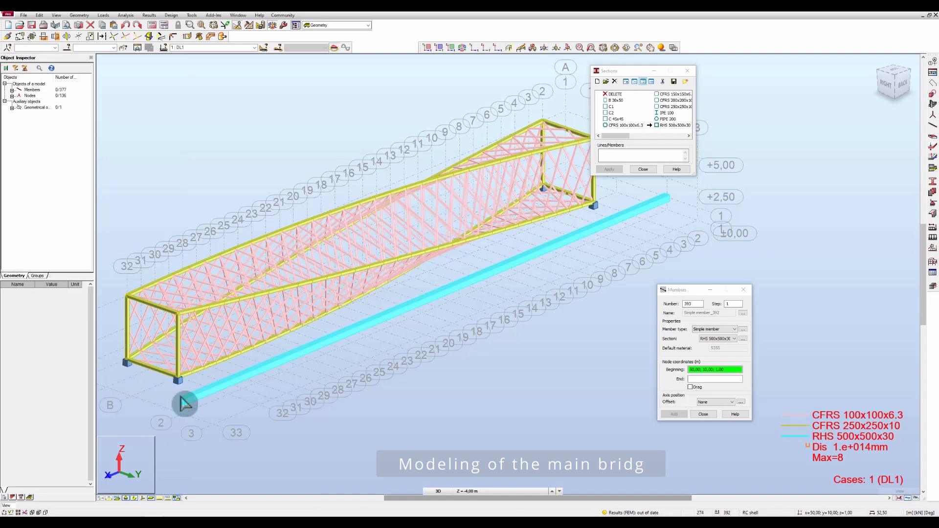
pyautogui.click(699, 208)
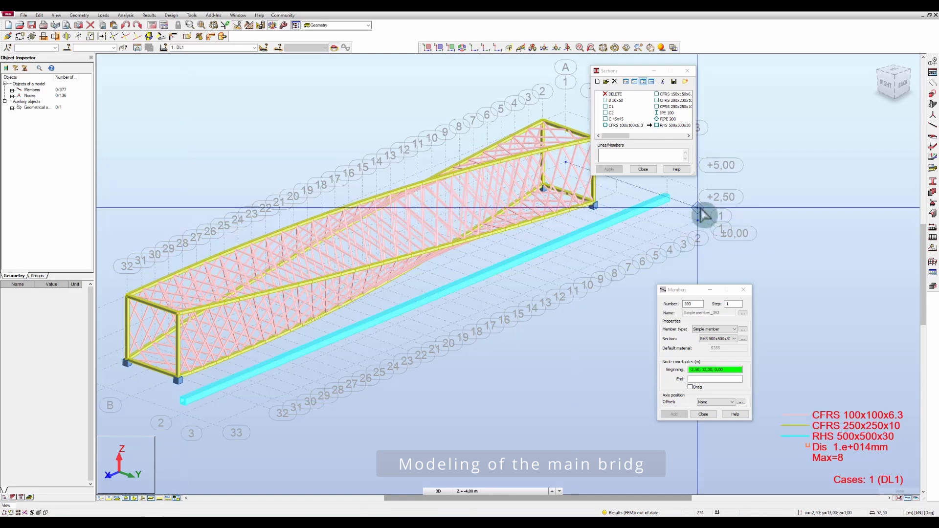
pyautogui.click(213, 410)
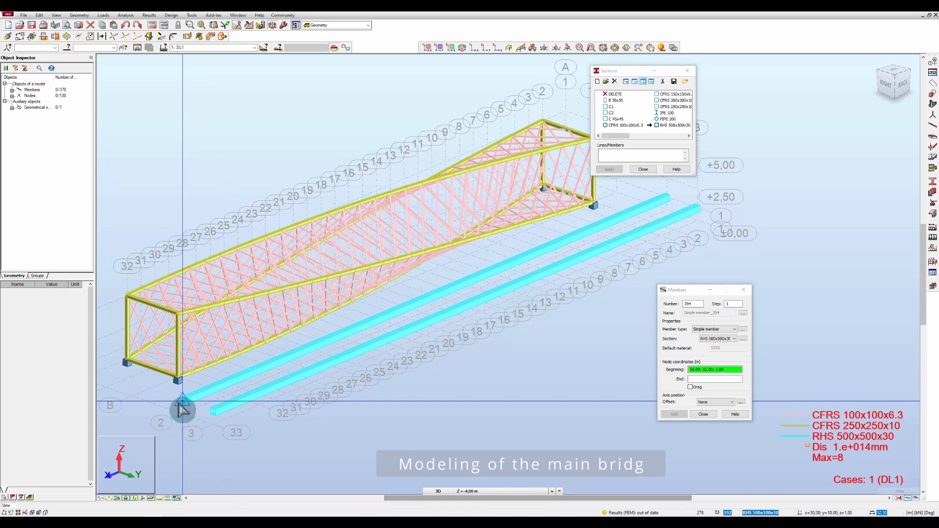
# Step: Connect the two long beams with RHS 500x500x30 cross members from y=10.00 to y=13.00 at x=50.00 and x=-2.50
pyautogui.click(182, 401)
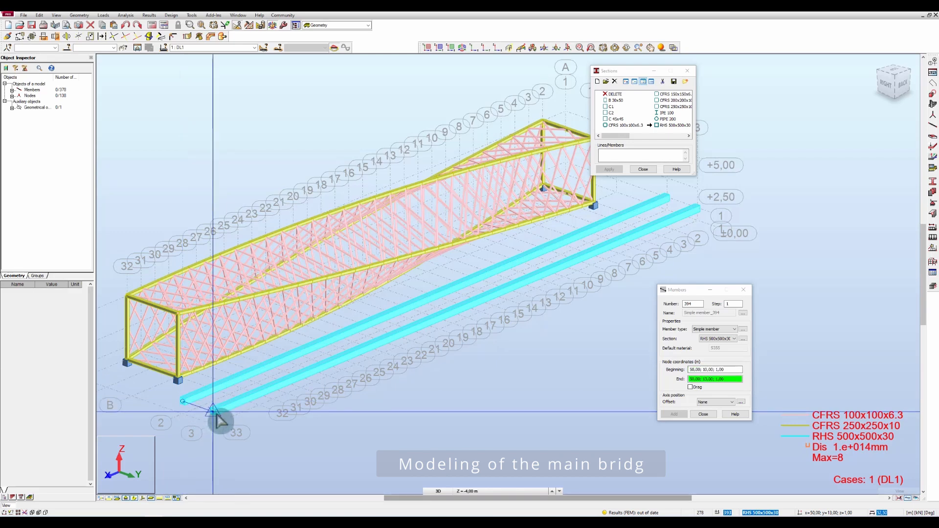
pyautogui.click(216, 415)
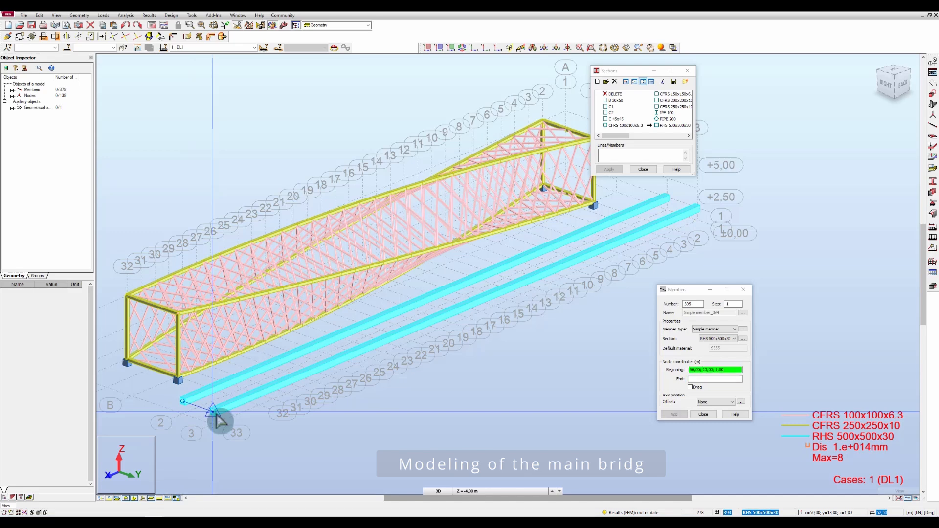
pyautogui.scroll(-2, 443, 386)
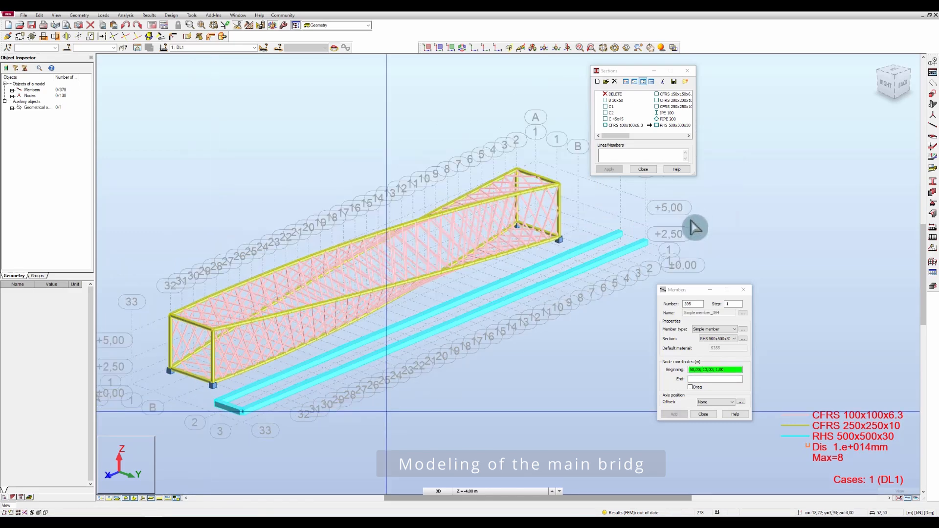
pyautogui.click(621, 234)
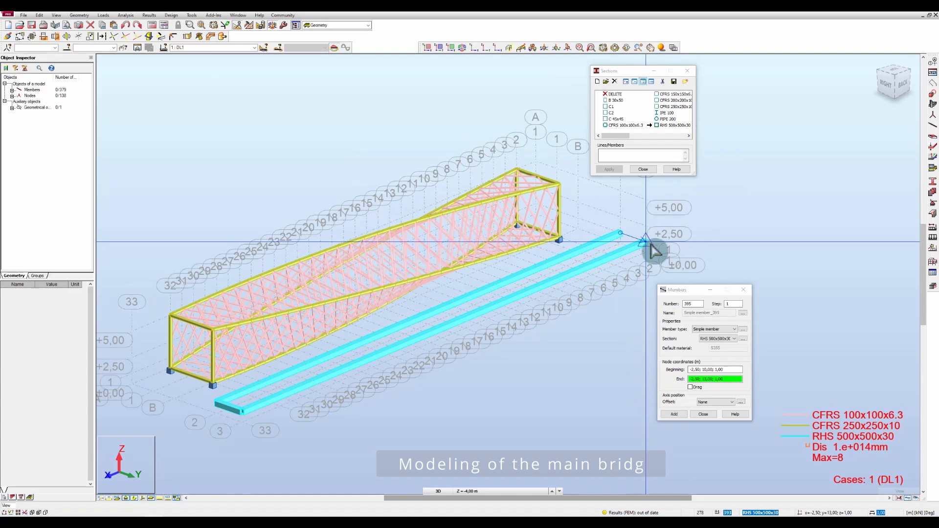
pyautogui.click(652, 245)
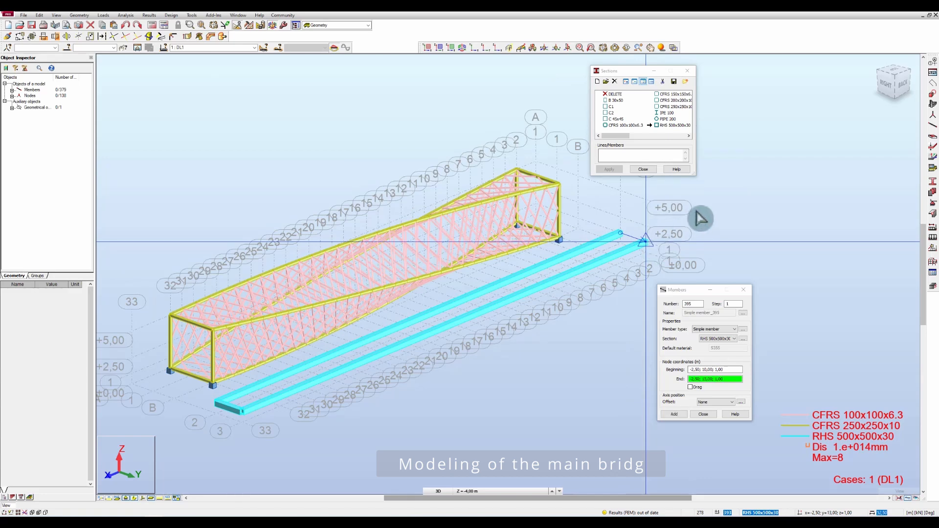
pyautogui.click(642, 169)
pyautogui.scroll(2, 692, 229)
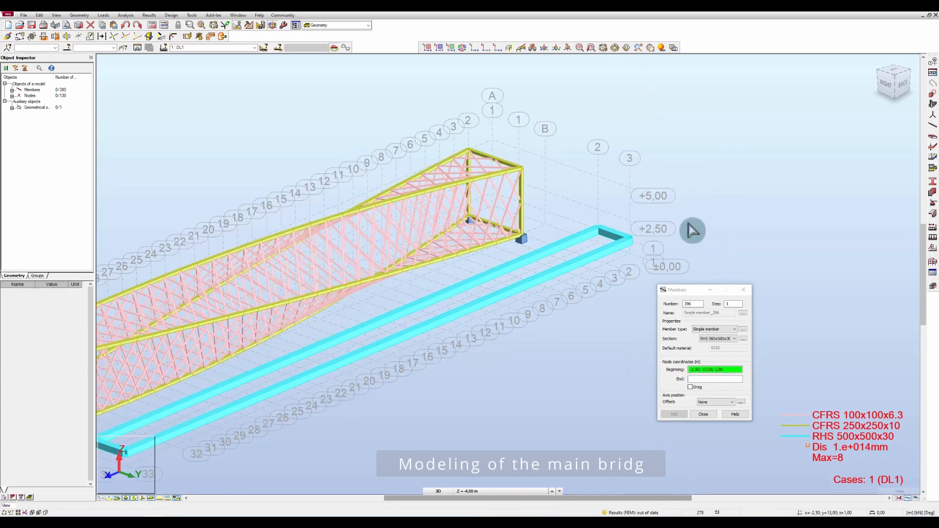
pyautogui.scroll(2, 692, 230)
pyautogui.scroll(-2, 692, 230)
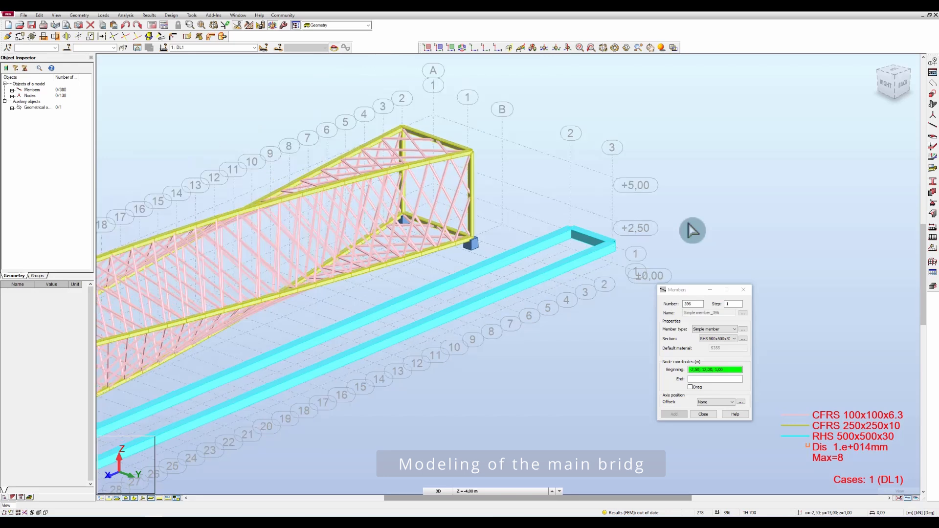
pyautogui.scroll(-2, 692, 229)
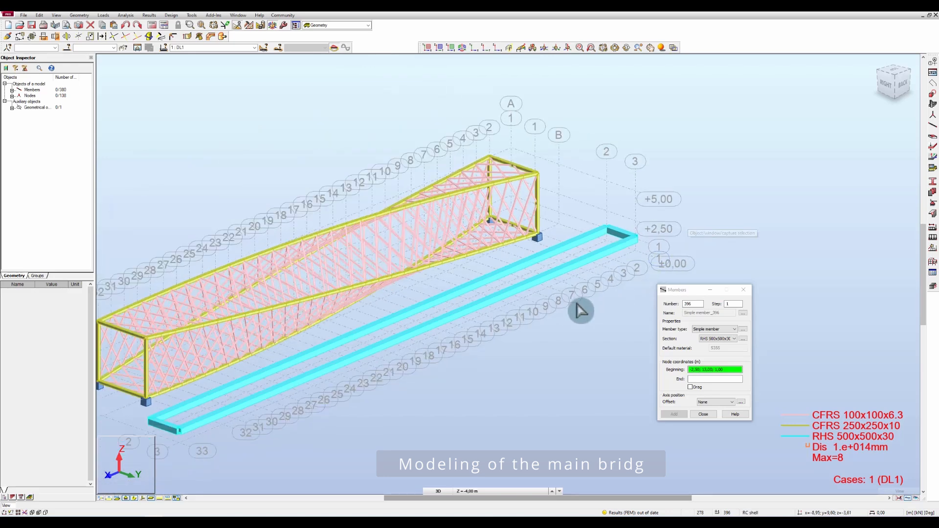
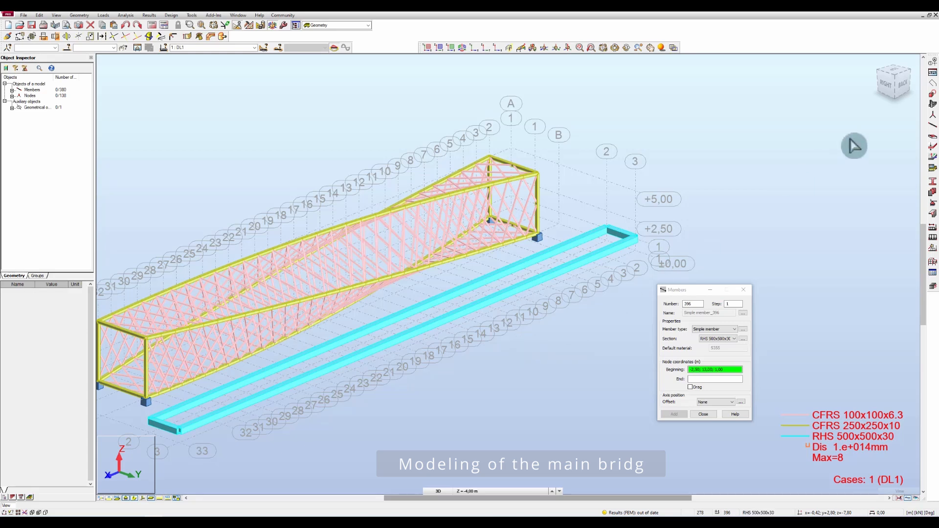
# Step: Set up new members as type Beam with the CFRS 150x150x6.3 section
pyautogui.click(933, 137)
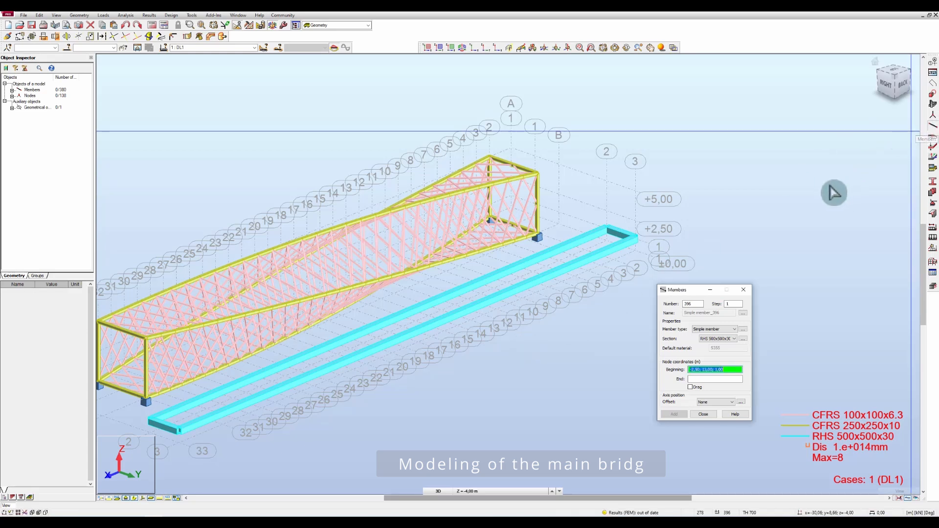
pyautogui.click(719, 330)
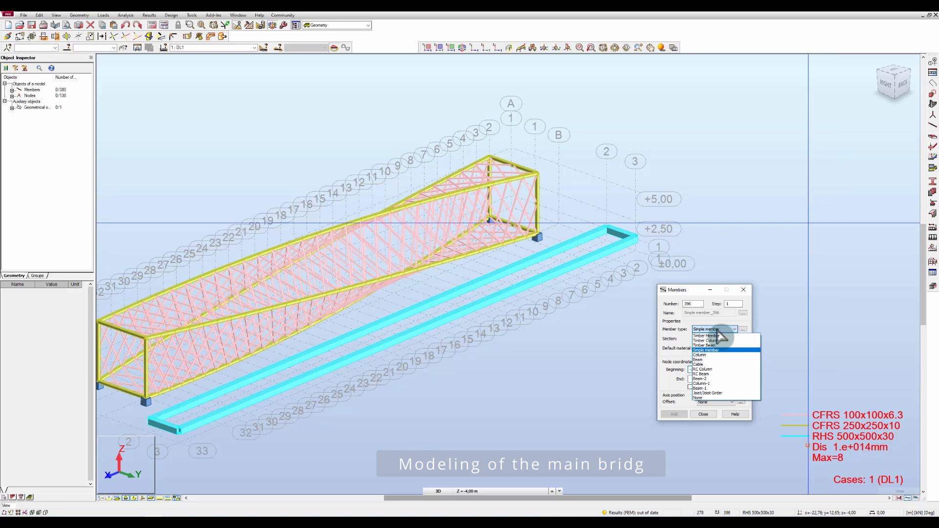
pyautogui.click(704, 360)
pyautogui.click(727, 340)
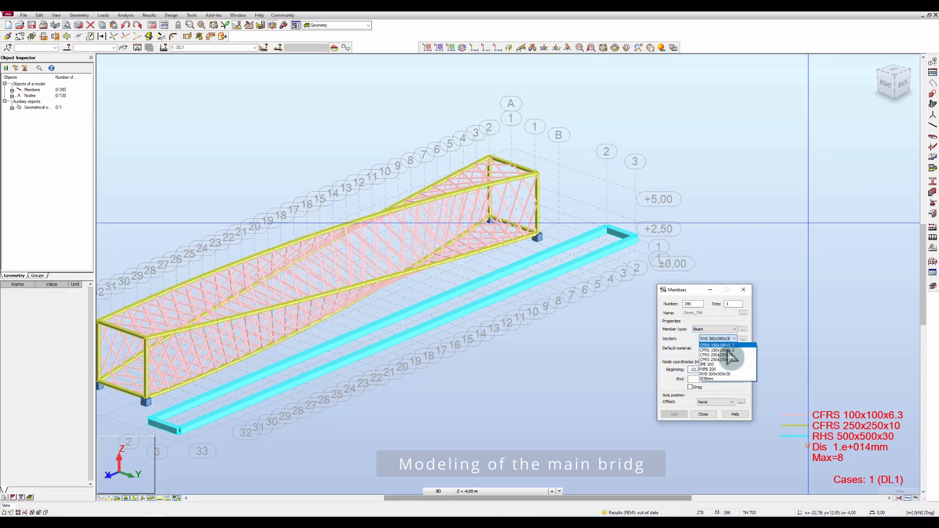
pyautogui.click(729, 351)
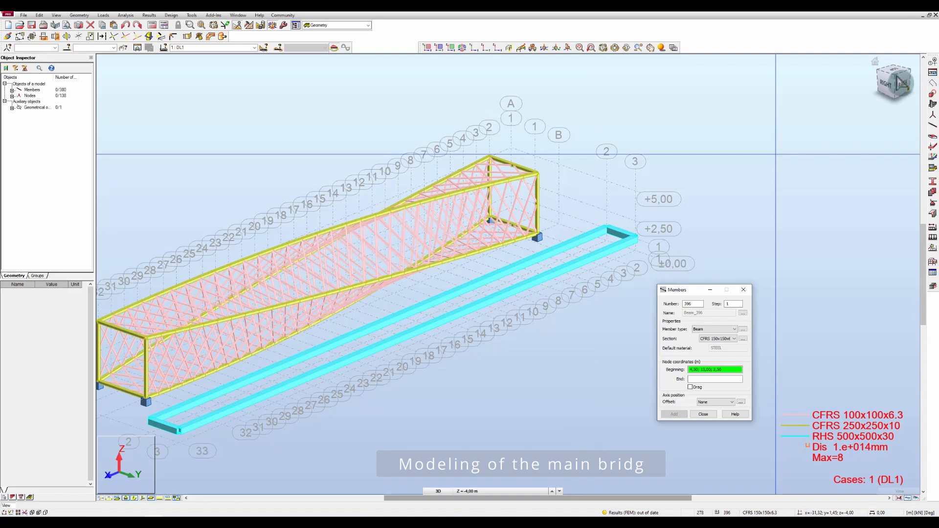
pyautogui.click(881, 93)
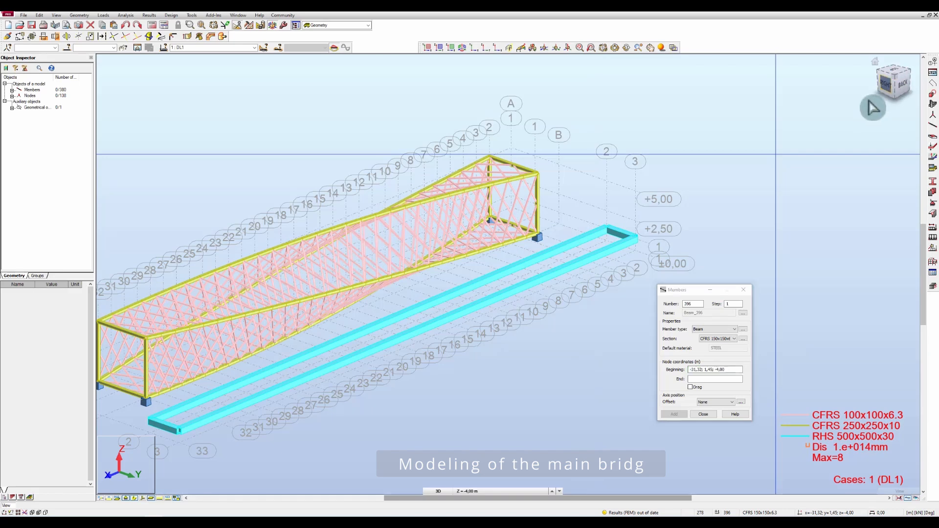
pyautogui.moveTo(895, 105); pyautogui.dragTo(893, 80)
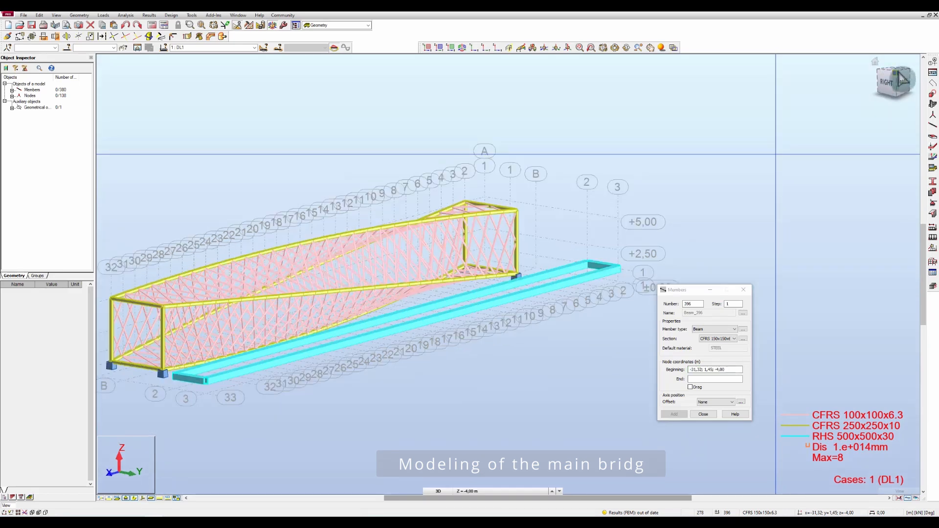
pyautogui.click(873, 62)
pyautogui.moveTo(912, 103)
pyautogui.mouseDown()
pyautogui.moveTo(906, 80)
pyautogui.moveTo(902, 98)
pyautogui.mouseUp()
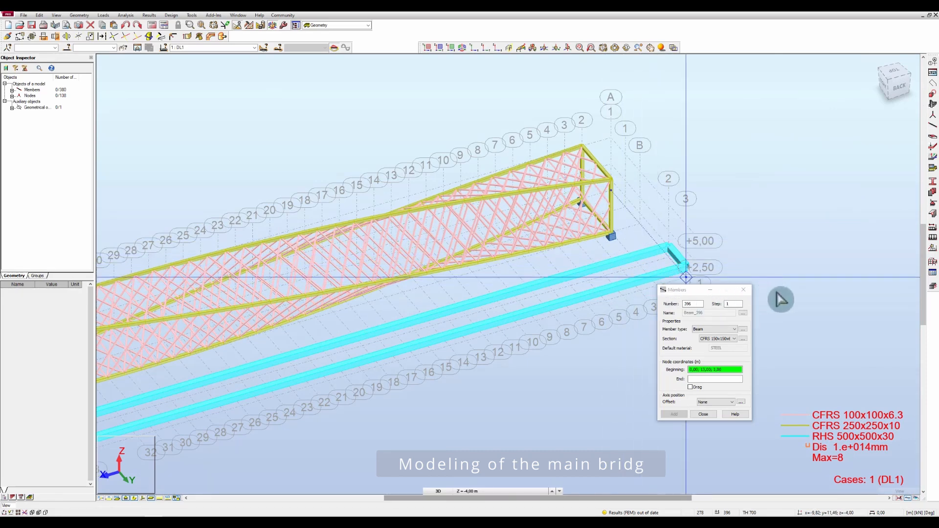
pyautogui.click(609, 233)
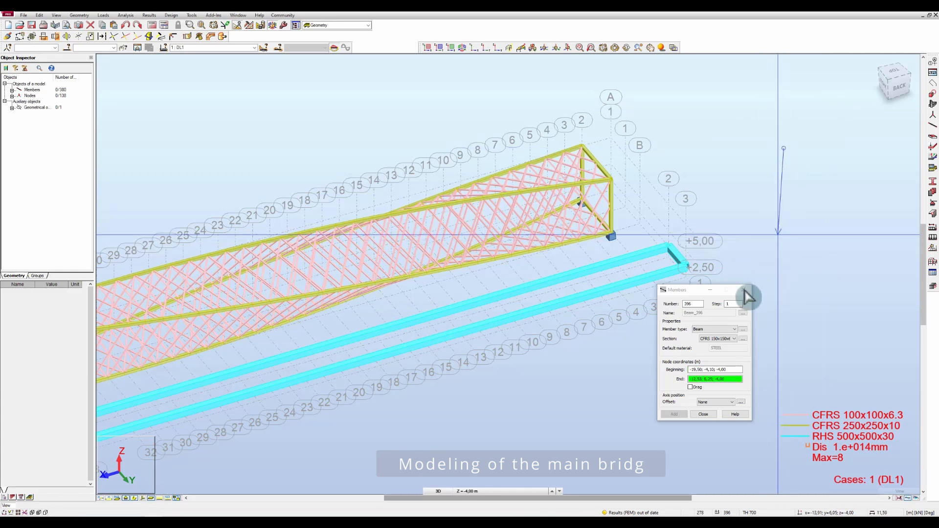
pyautogui.press('Escape')
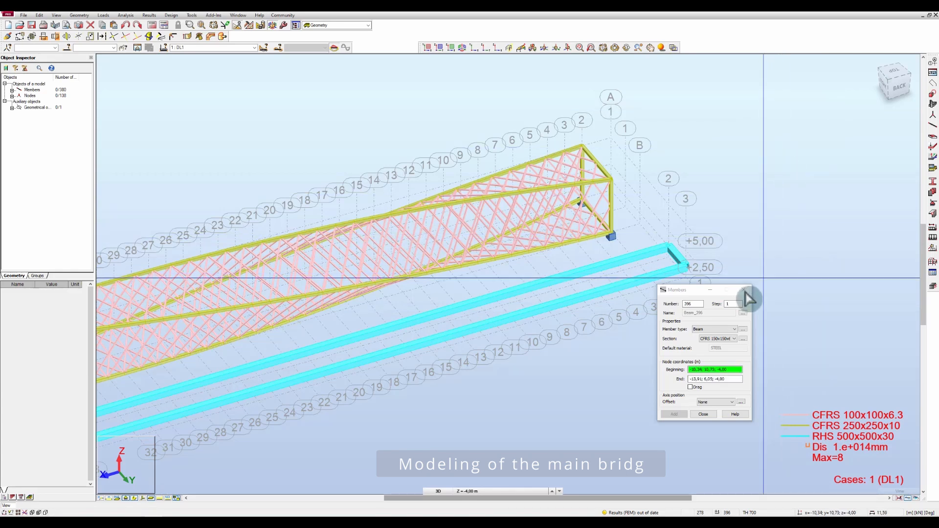
pyautogui.click(745, 292)
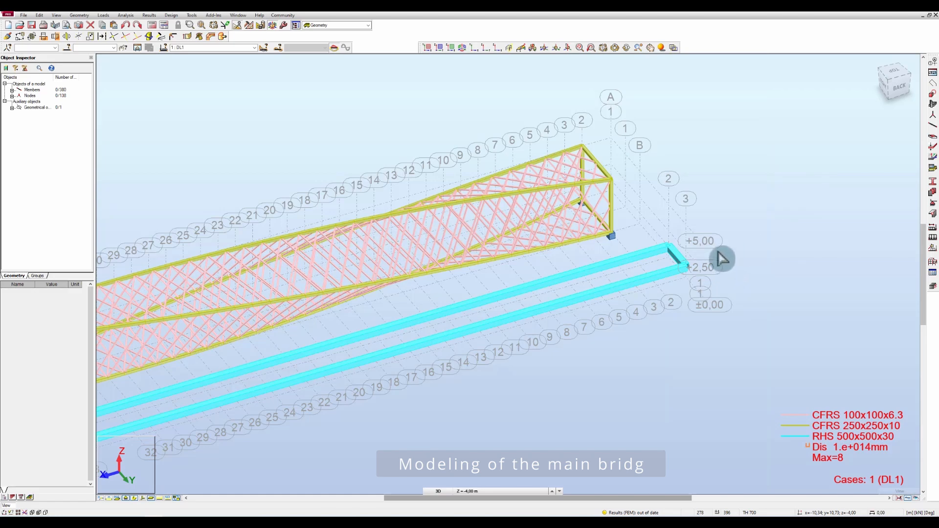
pyautogui.scroll(-4, 723, 258)
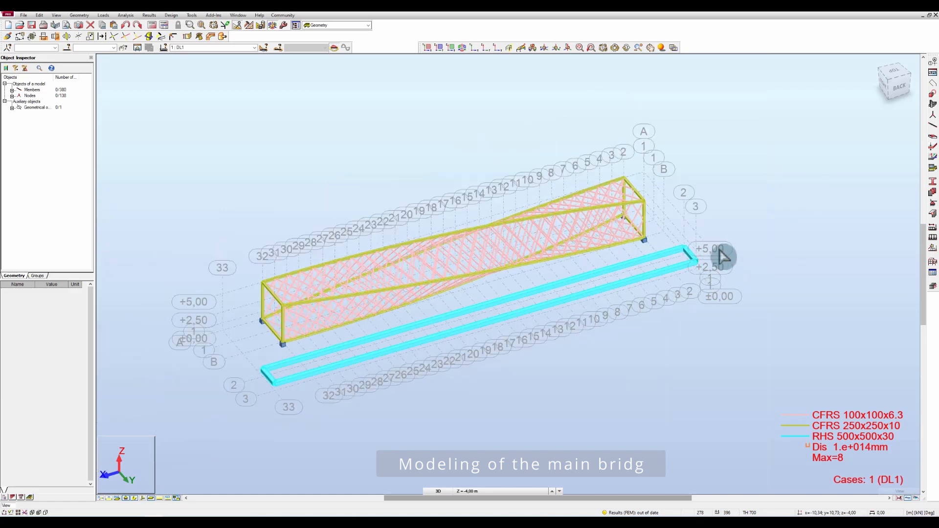
# Step: Draw a cross beam between the two long RHS beams from y=10.00 to y=13.00 at x=0.00, z=1.00
pyautogui.click(932, 132)
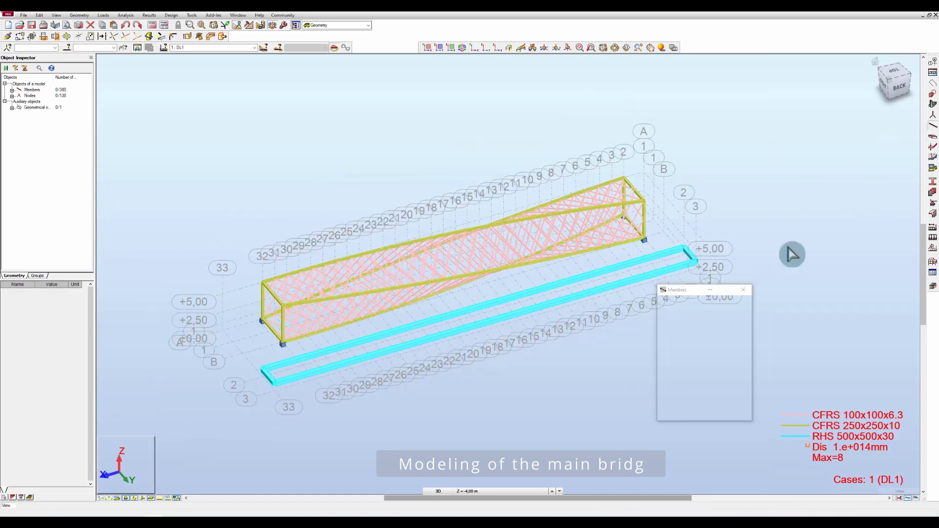
pyautogui.click(664, 261)
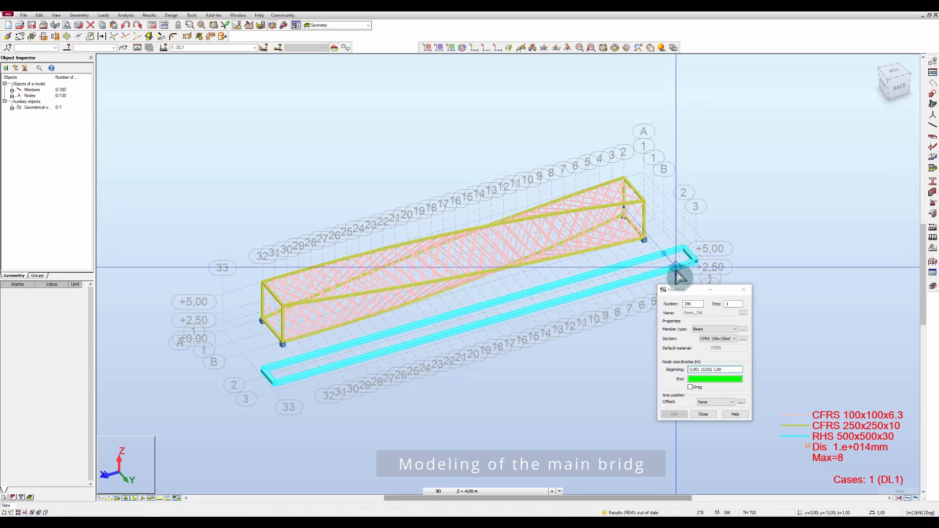
pyautogui.click(748, 281)
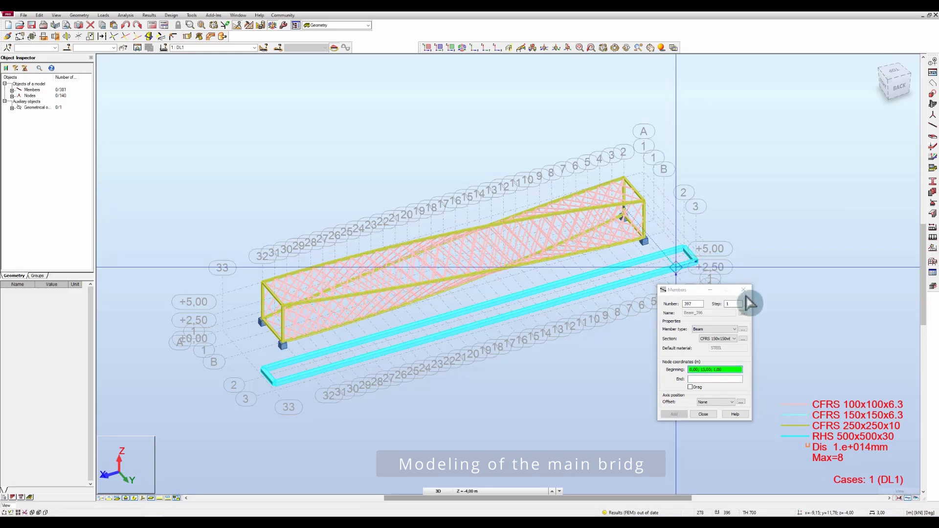
pyautogui.click(744, 290)
# Step: Change the section of the new cross beam between the long RHS beams to CFRS 200x200x10
pyautogui.scroll(4, 685, 260)
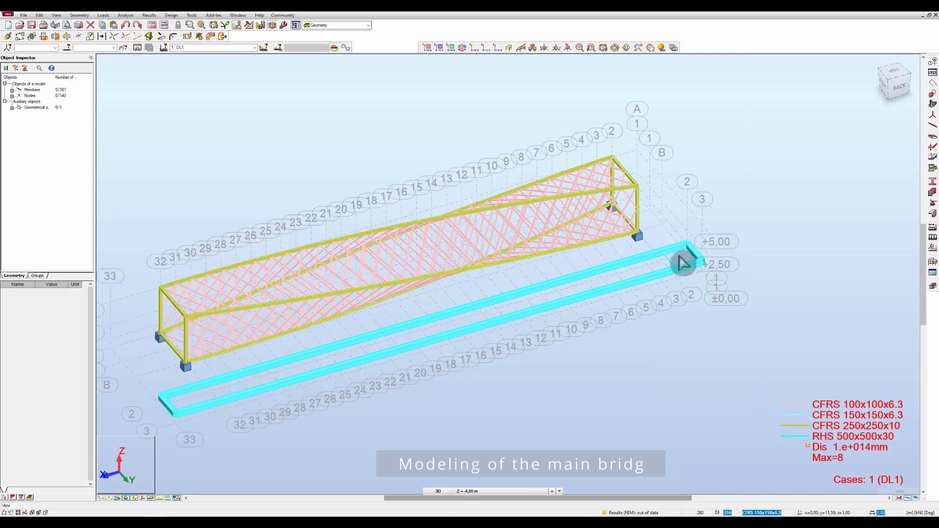
pyautogui.scroll(2, 684, 259)
pyautogui.scroll(2, 666, 269)
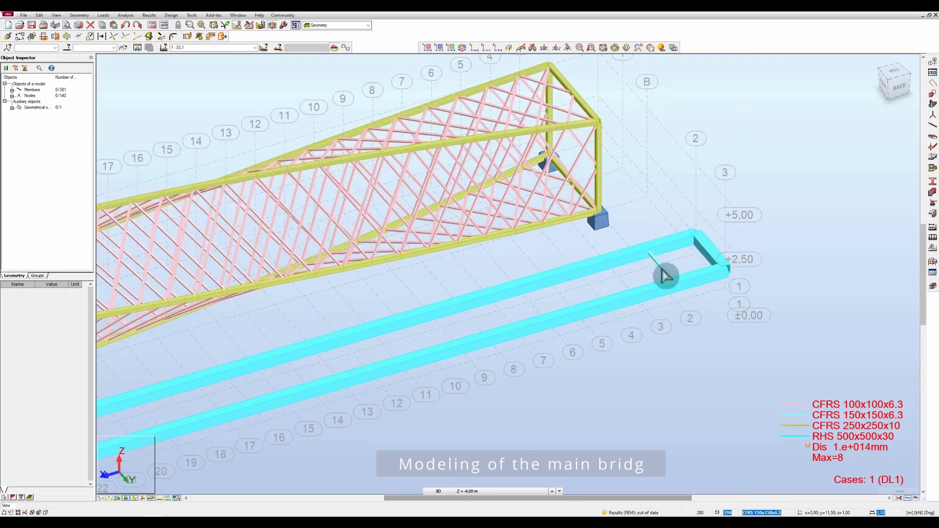
pyautogui.click(663, 275)
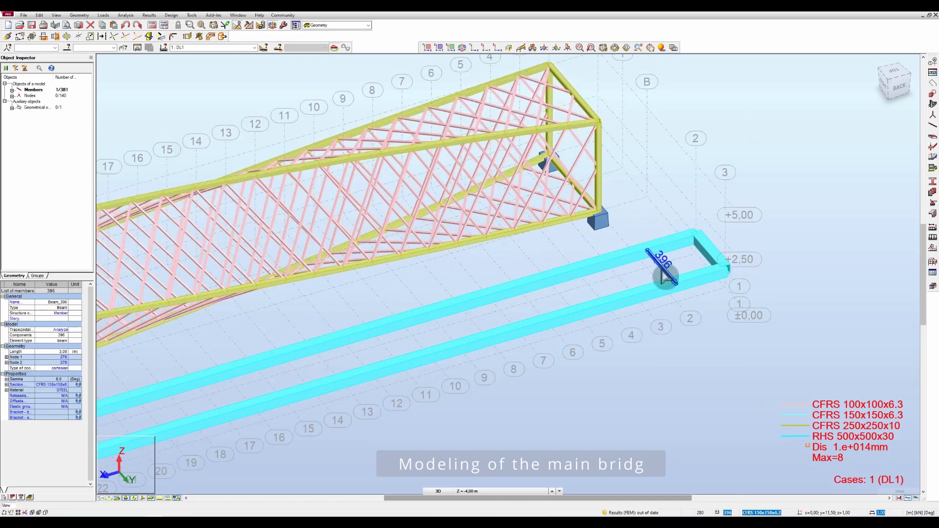
pyautogui.scroll(-3, 666, 276)
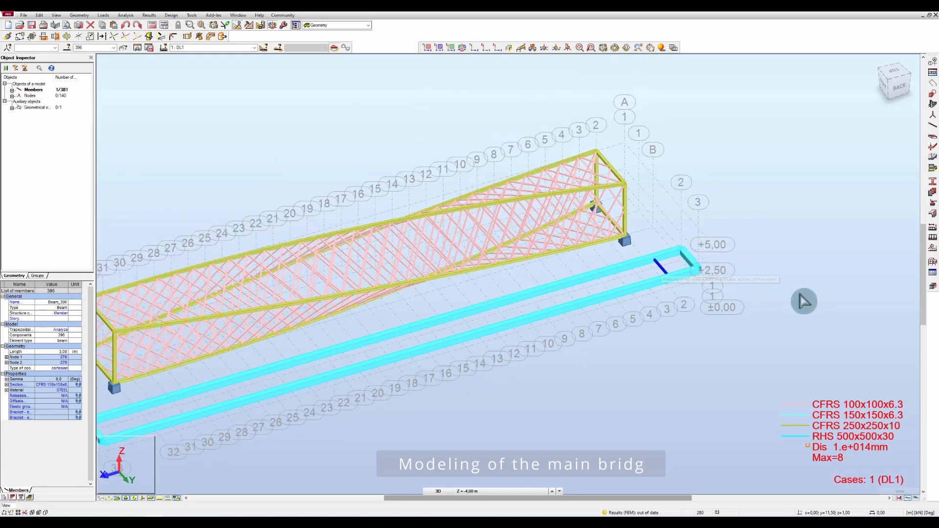
pyautogui.scroll(-3, 802, 300)
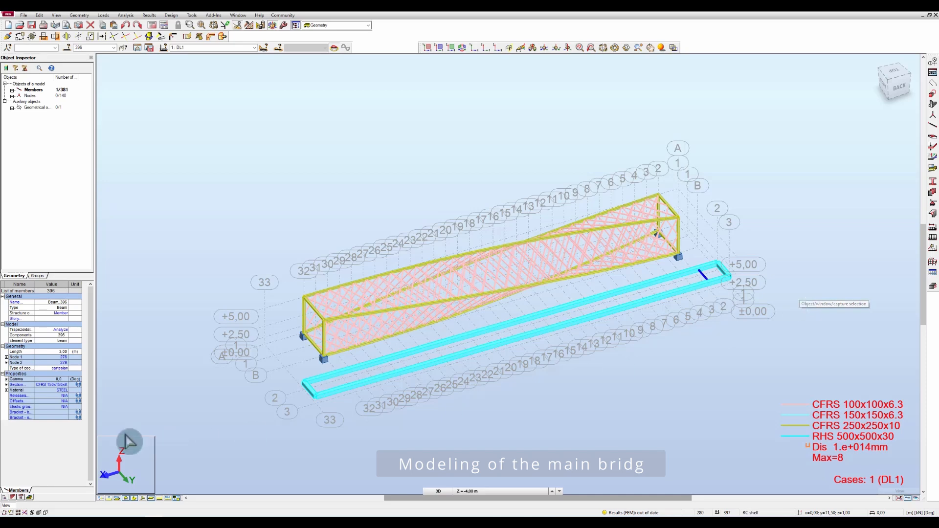
pyautogui.click(59, 385)
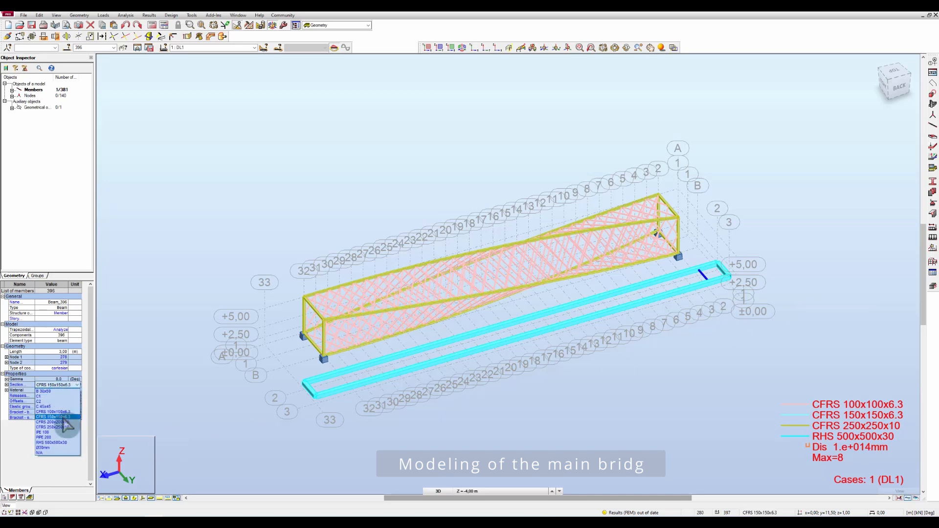
pyautogui.click(74, 414)
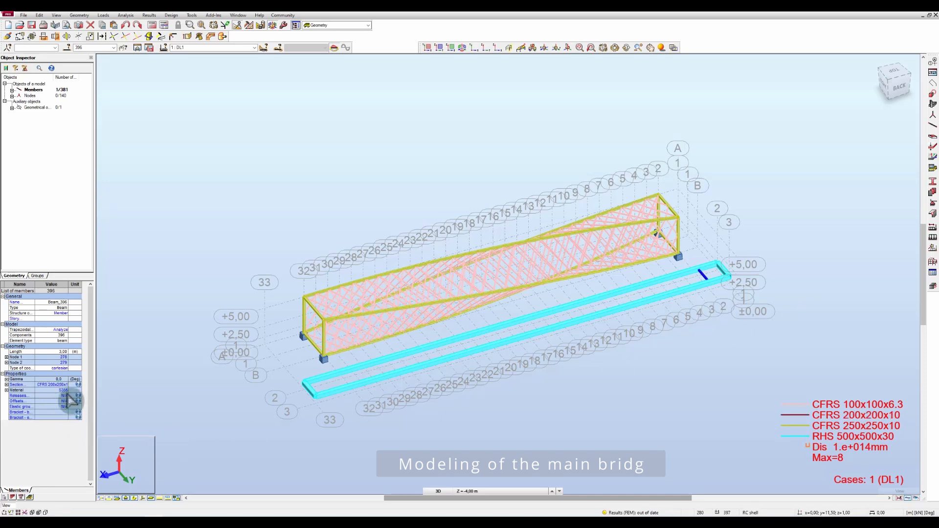
# Step: Turn off the section shapes display so the members are drawn as plain axis lines
pyautogui.scroll(3, 719, 308)
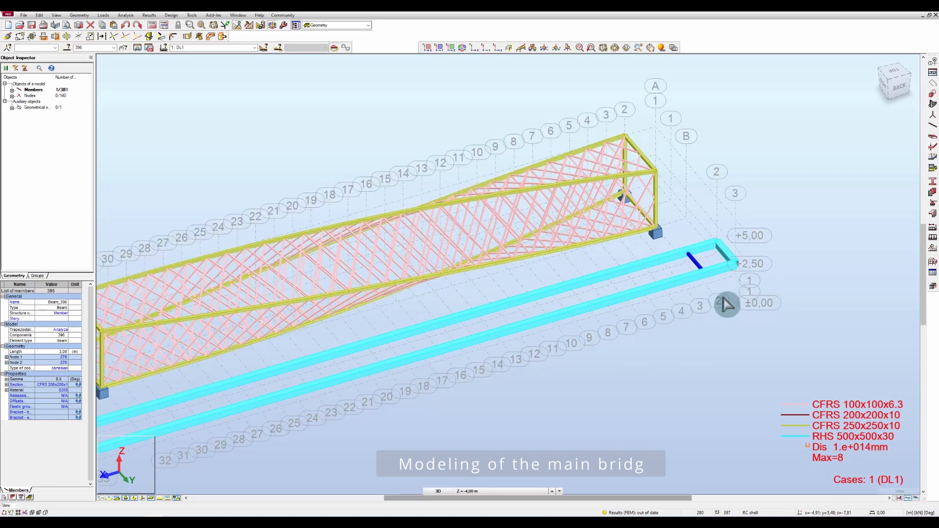
pyautogui.click(133, 499)
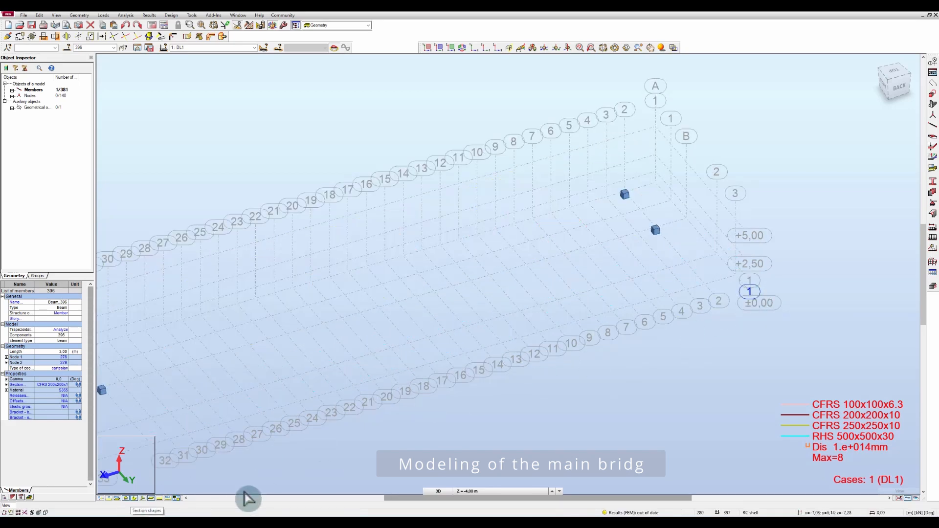
pyautogui.click(135, 498)
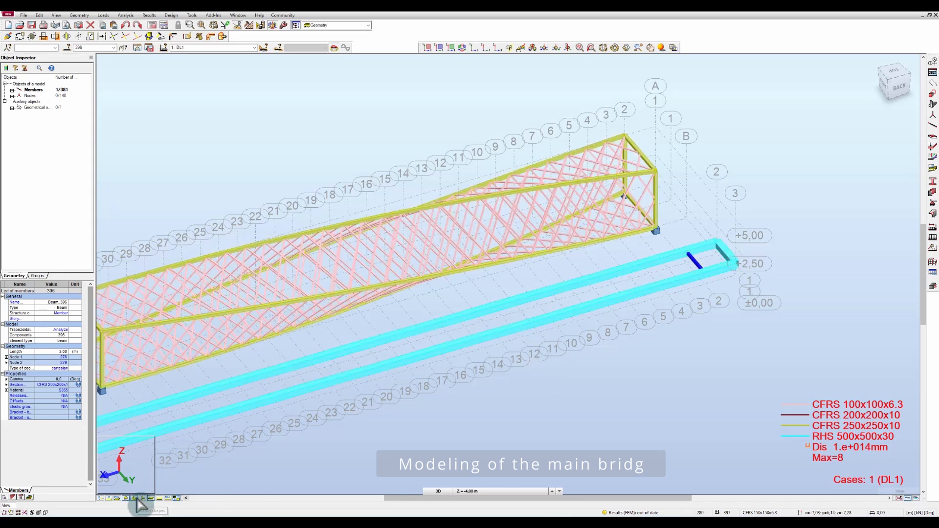
pyautogui.click(135, 498)
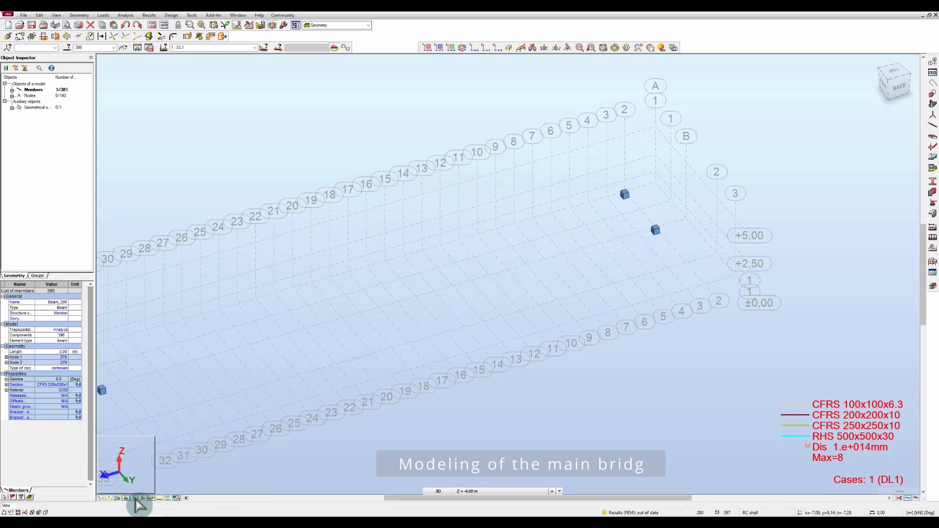
pyautogui.click(909, 497)
pyautogui.scroll(1, 708, 257)
pyautogui.scroll(1, 721, 278)
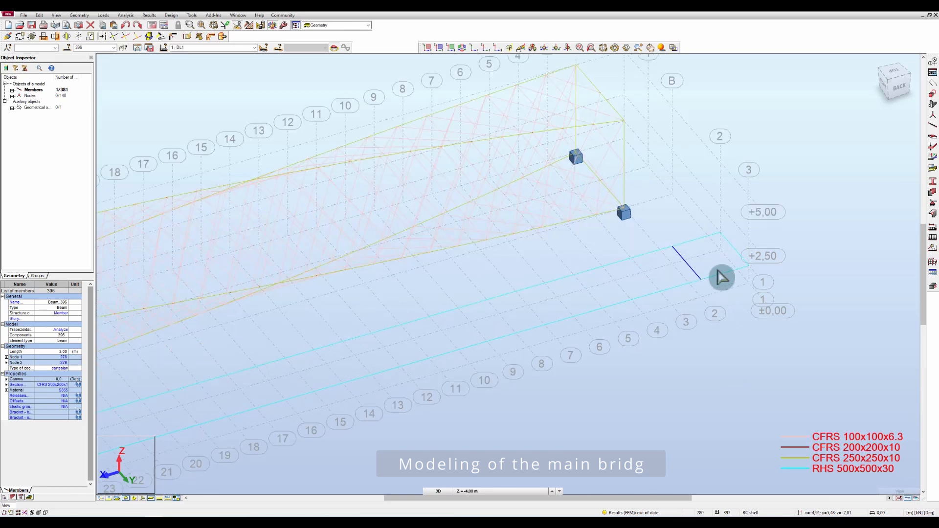
# Step: Copy the selected CFRS 200x200x10 cross beam 3.00 m along X with 14 repetitions
pyautogui.scroll(-3, 719, 275)
pyautogui.click(31, 37)
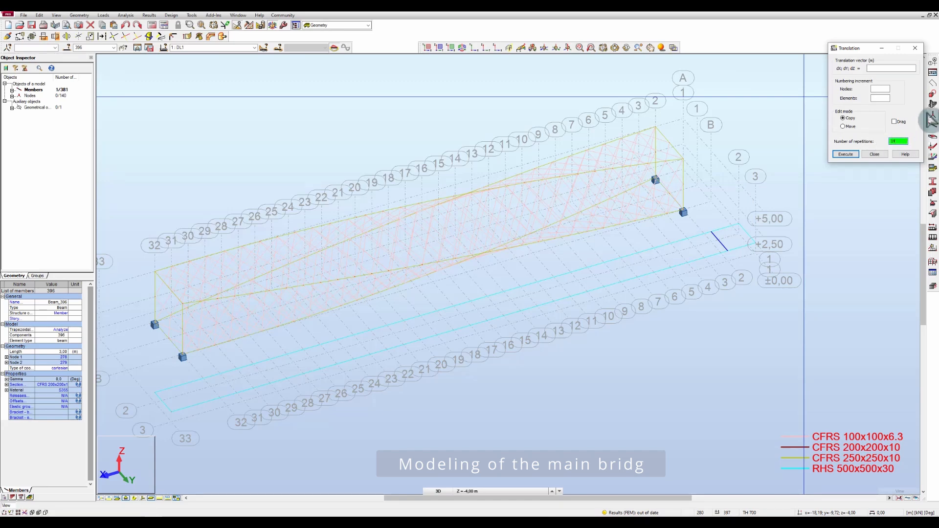
pyautogui.click(731, 254)
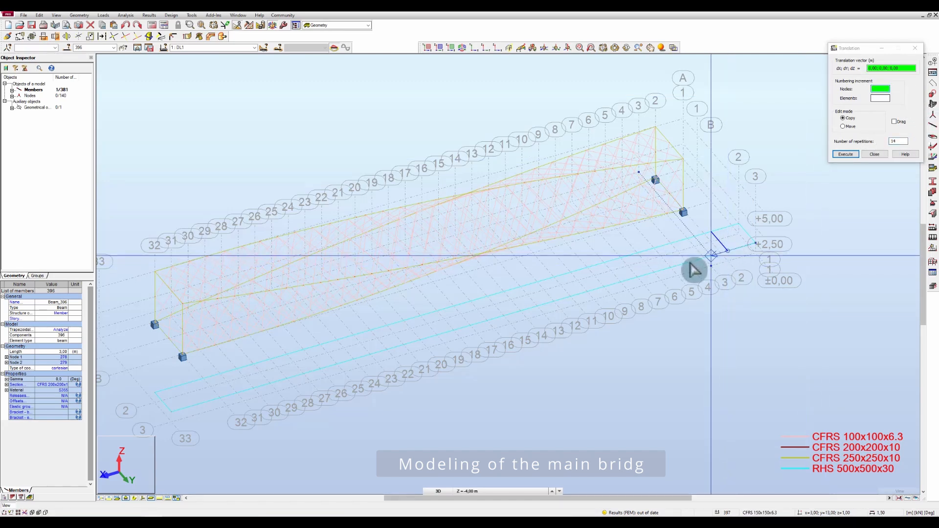
pyautogui.scroll(3, 700, 267)
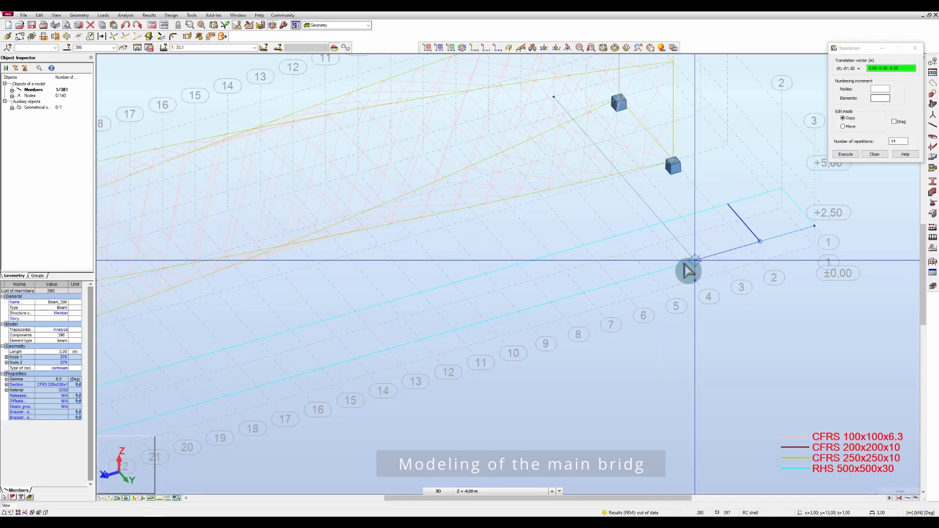
pyautogui.click(685, 266)
pyautogui.scroll(-2, 686, 265)
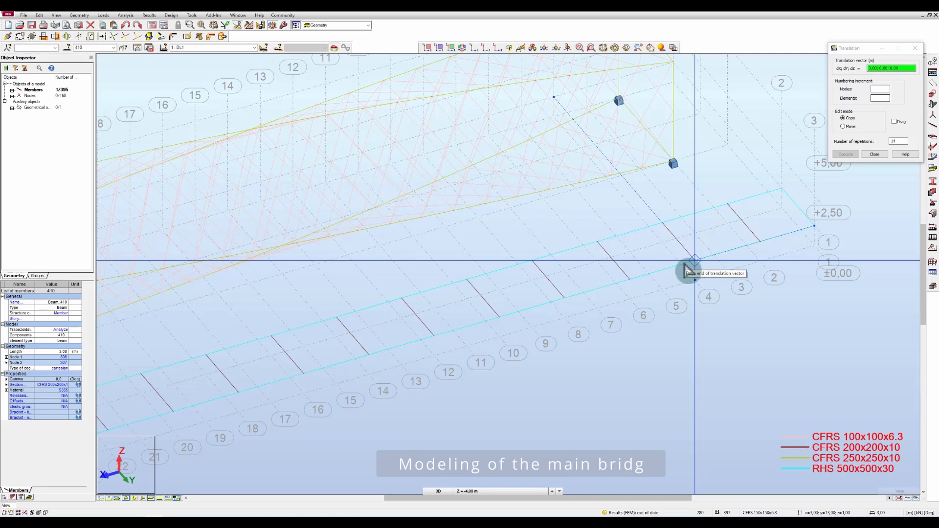
pyautogui.scroll(-3, 686, 267)
pyautogui.scroll(-3, 686, 266)
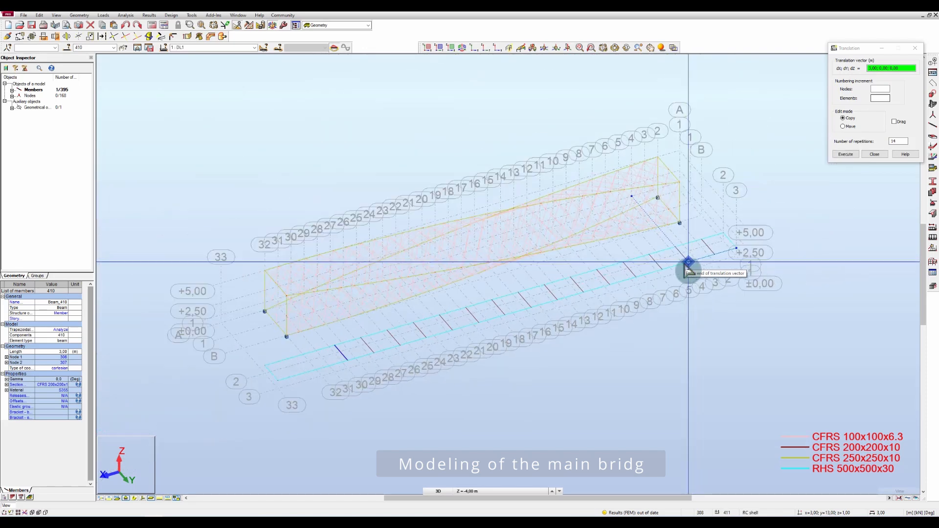
# Step: Delete the two RHS 500x500x30 beam segments that project past the end cross member at the axis 33 end
pyautogui.scroll(1, 318, 386)
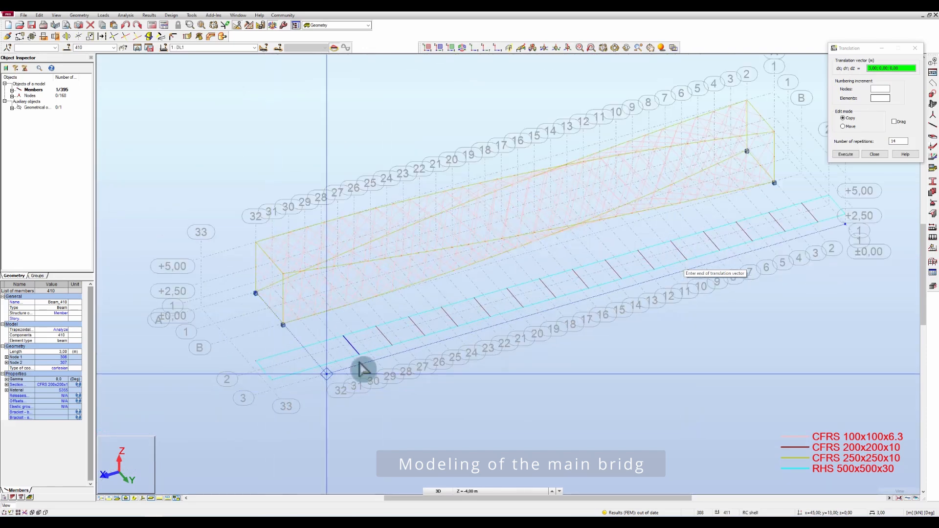
pyautogui.scroll(3, 467, 342)
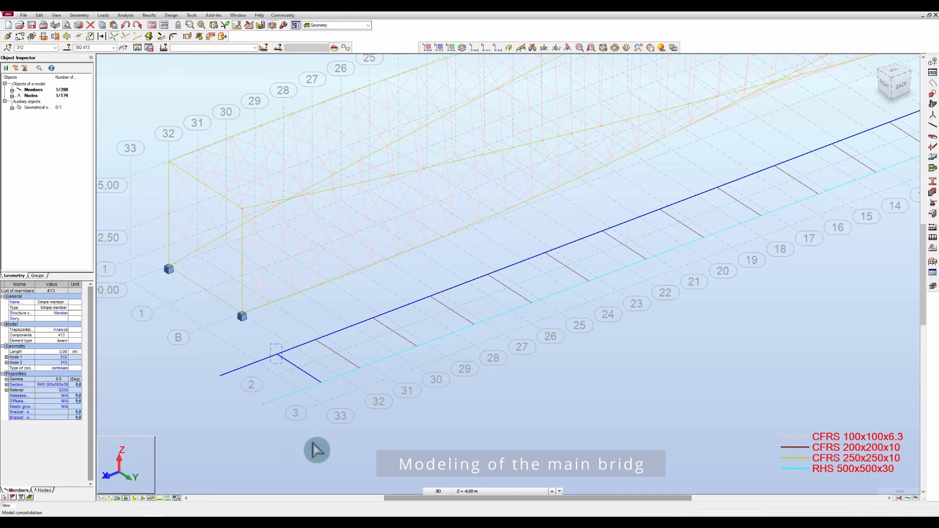
pyautogui.click(279, 399)
pyautogui.press('Delete')
pyautogui.click(252, 363)
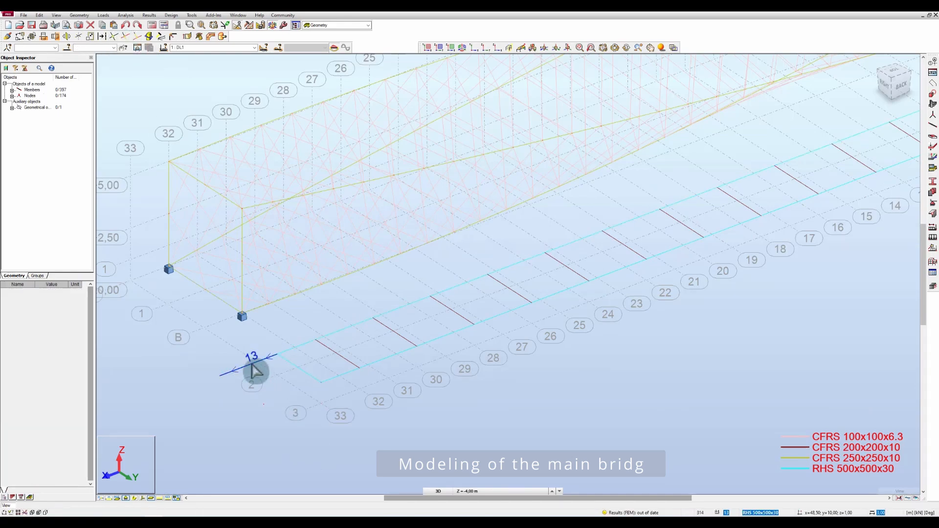
pyautogui.press('Delete')
pyautogui.scroll(-5, 223, 412)
pyautogui.scroll(3, 246, 414)
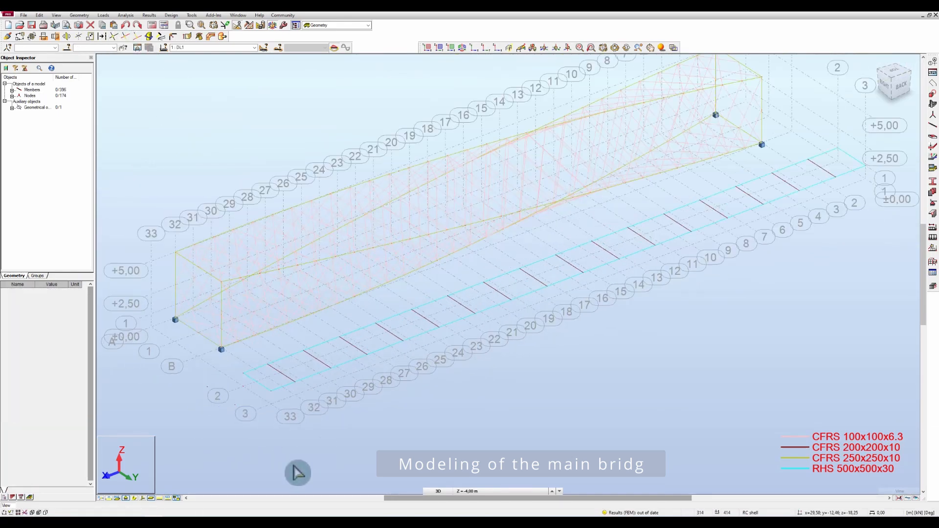
# Step: Turn on the section shapes display so all members are drawn as solid profiles
pyautogui.click(134, 499)
pyautogui.scroll(3, 478, 421)
pyautogui.scroll(-2, 435, 423)
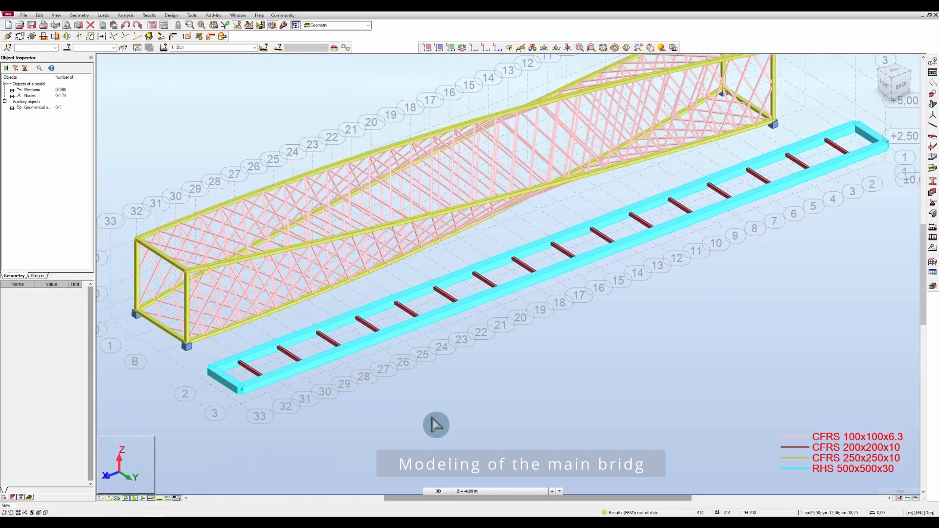
# Step: Change the section of the main bridge's two long beams and two end beams to CFRS 250x250x10
pyautogui.click(427, 297)
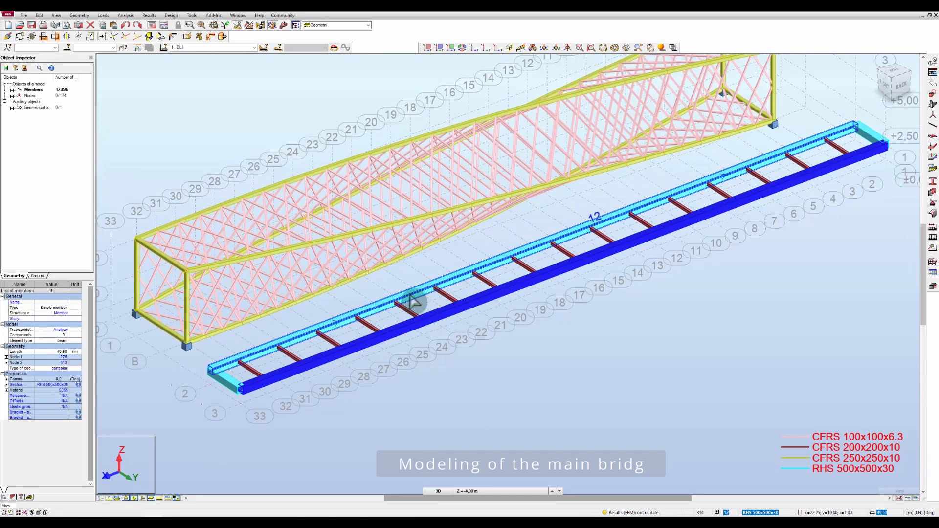
pyautogui.keyDown('ctrl'); pyautogui.click(232, 389); pyautogui.keyUp('ctrl')
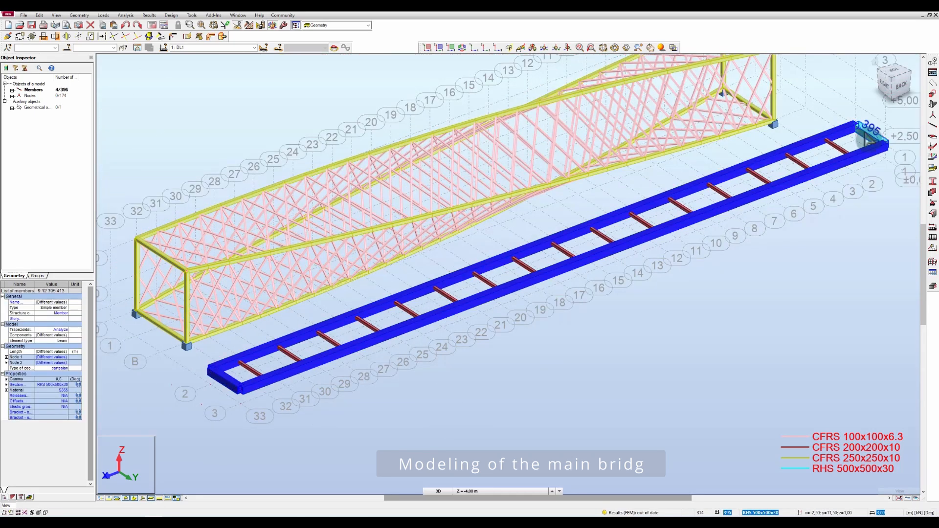
pyautogui.click(933, 192)
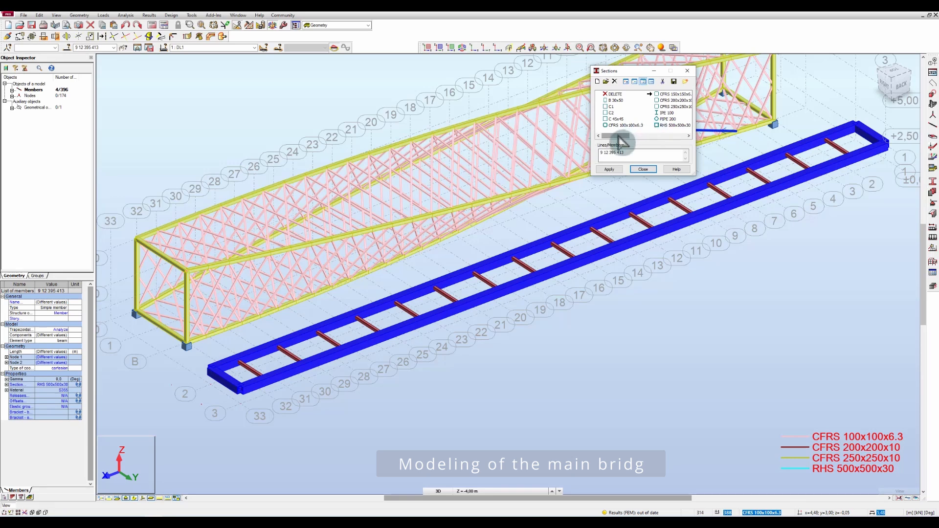
pyautogui.moveTo(630, 137); pyautogui.dragTo(649, 139)
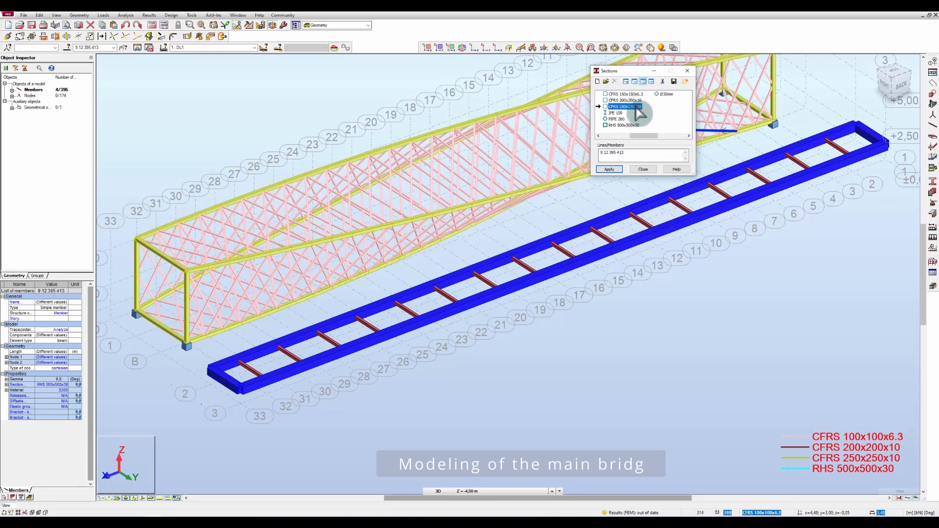
pyautogui.click(610, 169)
pyautogui.click(644, 170)
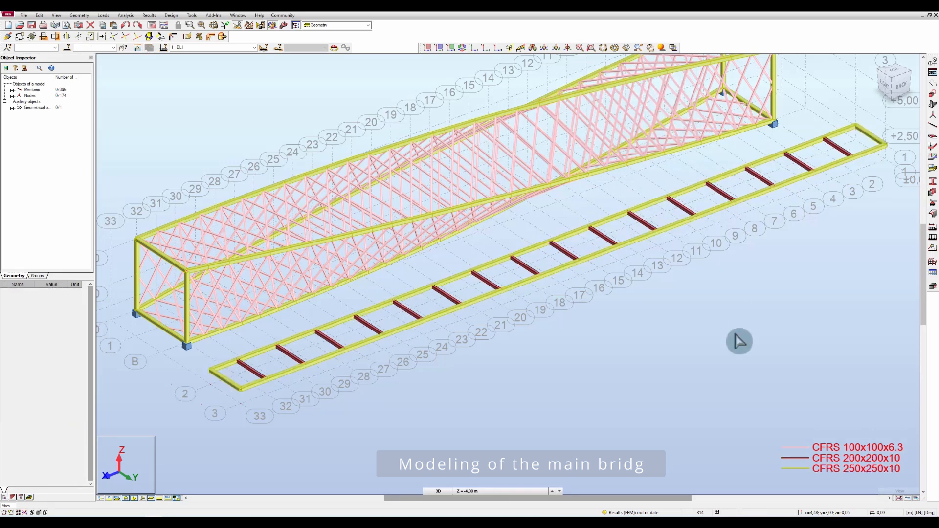
# Step: Add a rectangular deck slab floor with thickness TH 700 across the main bridge frame, using the frame's corners
pyautogui.scroll(-2, 350, 352)
pyautogui.scroll(2, 758, 220)
pyautogui.scroll(-2, 756, 265)
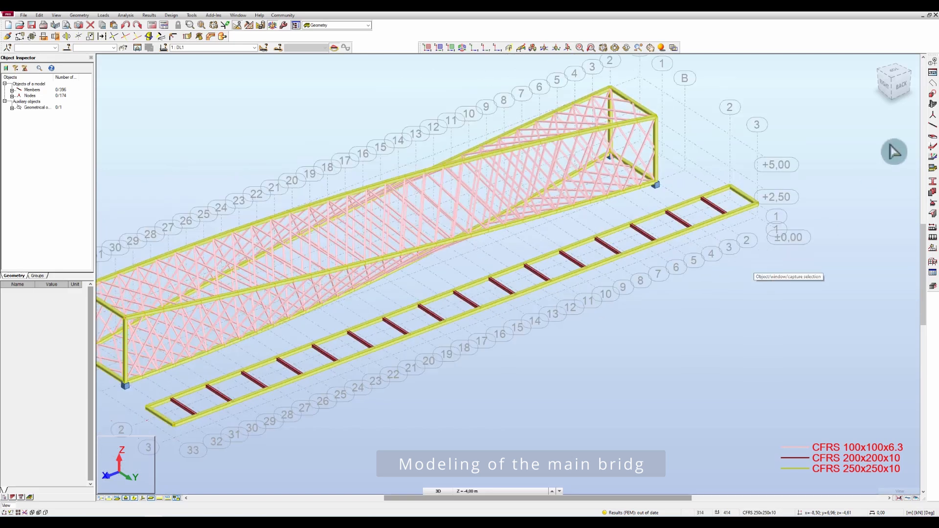
pyautogui.click(933, 146)
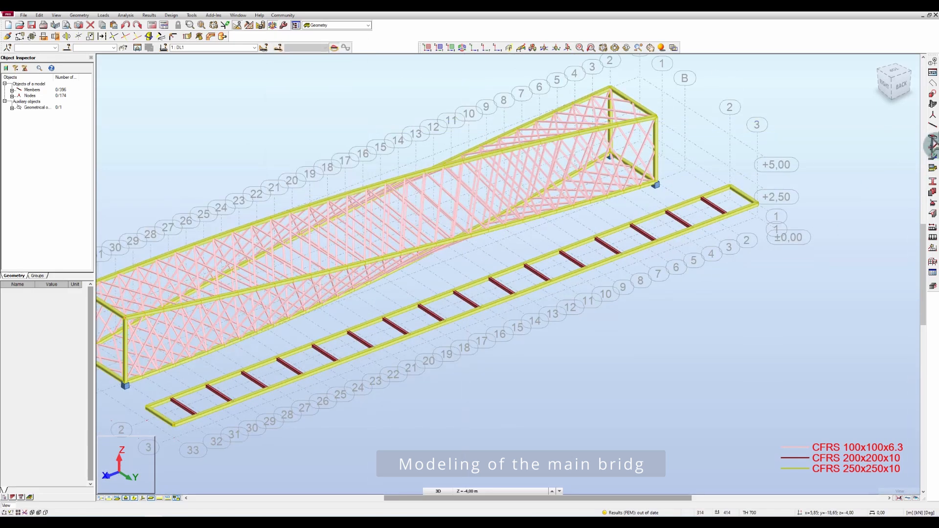
pyautogui.click(932, 109)
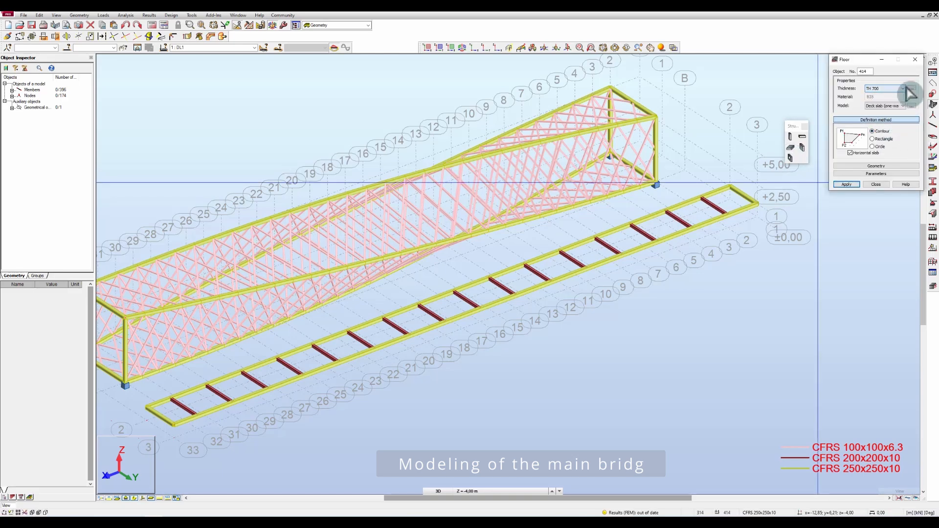
pyautogui.click(911, 89)
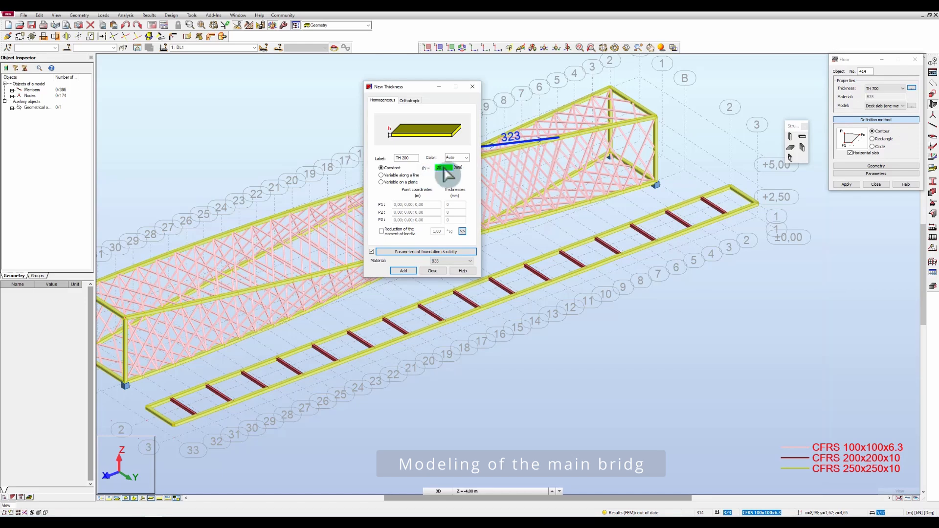
pyautogui.click(371, 252)
pyautogui.click(433, 272)
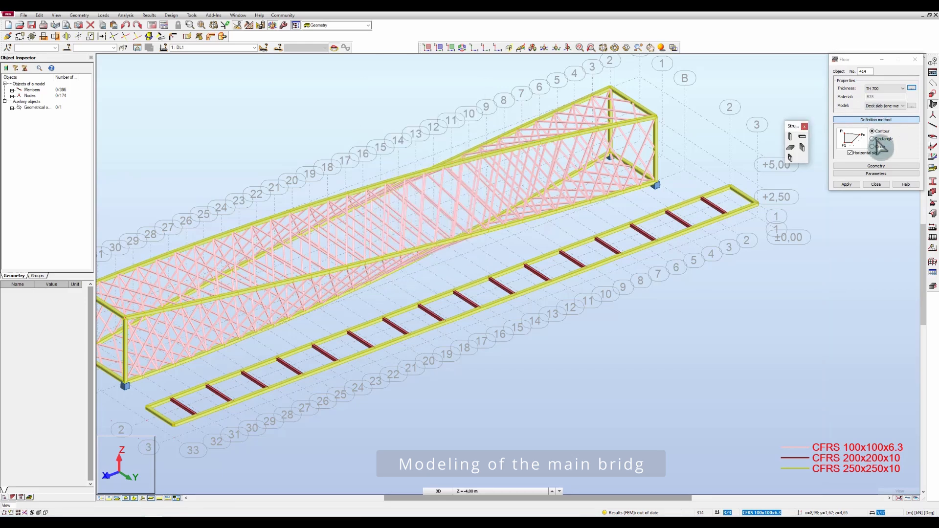
pyautogui.click(873, 139)
pyautogui.click(729, 186)
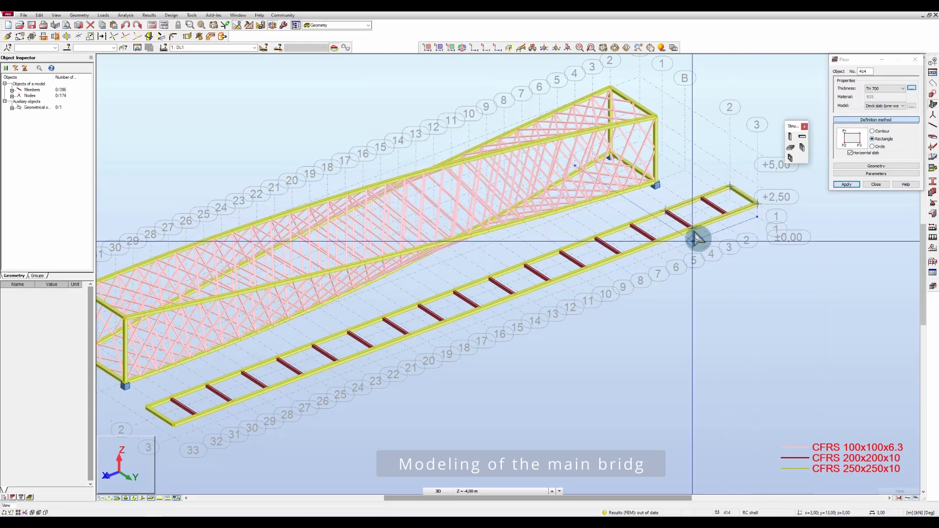
pyautogui.scroll(-5, 556, 275)
pyautogui.click(338, 362)
pyautogui.click(875, 184)
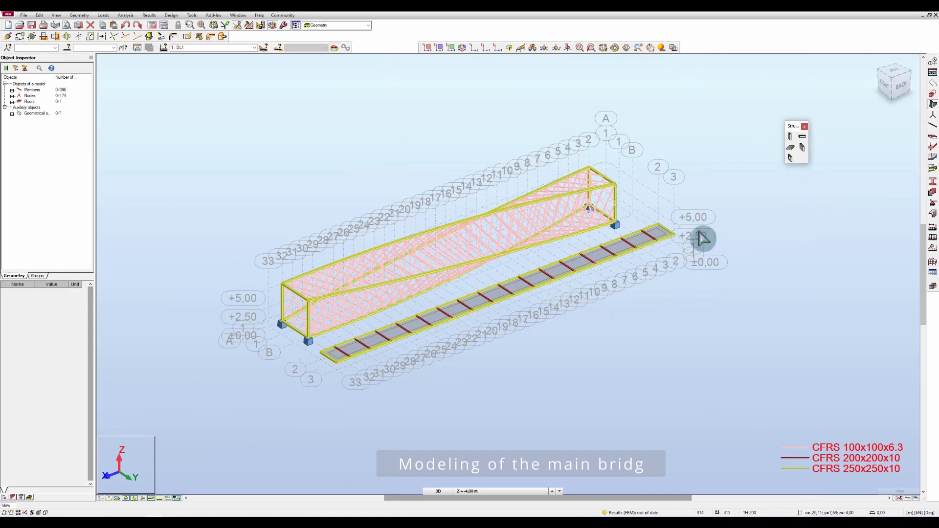
# Step: Add a structural axis in the X direction at 4.00 m and delete the X axis at 1.00 m
pyautogui.scroll(1, 698, 234)
pyautogui.scroll(-1, 699, 234)
pyautogui.scroll(4, 279, 414)
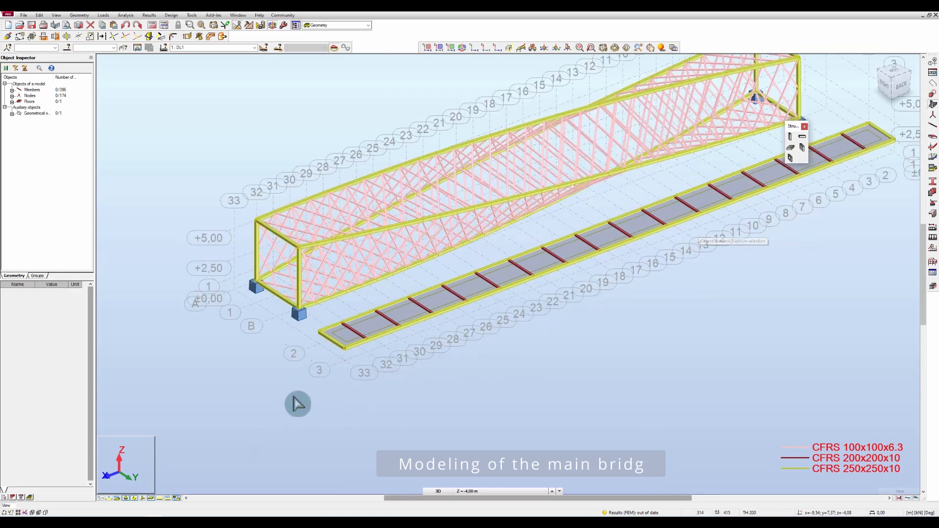
pyautogui.scroll(-4, 712, 356)
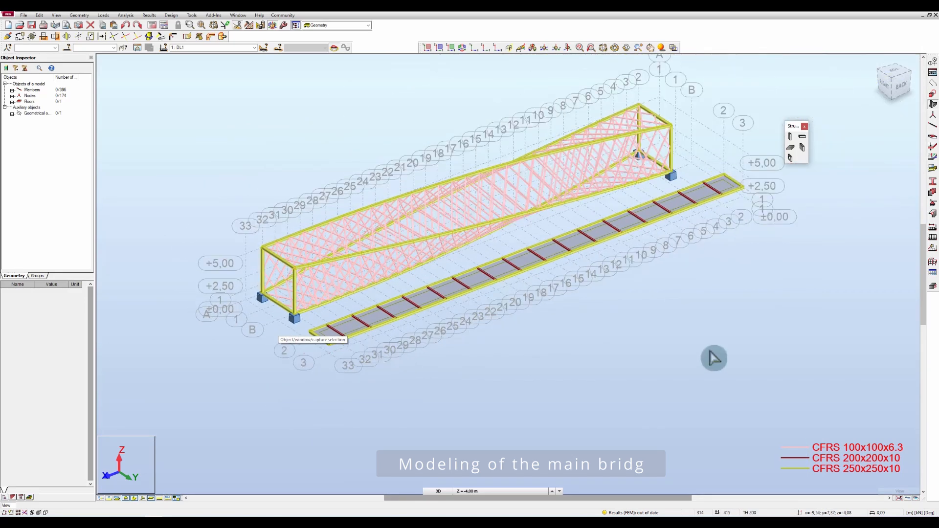
pyautogui.click(803, 136)
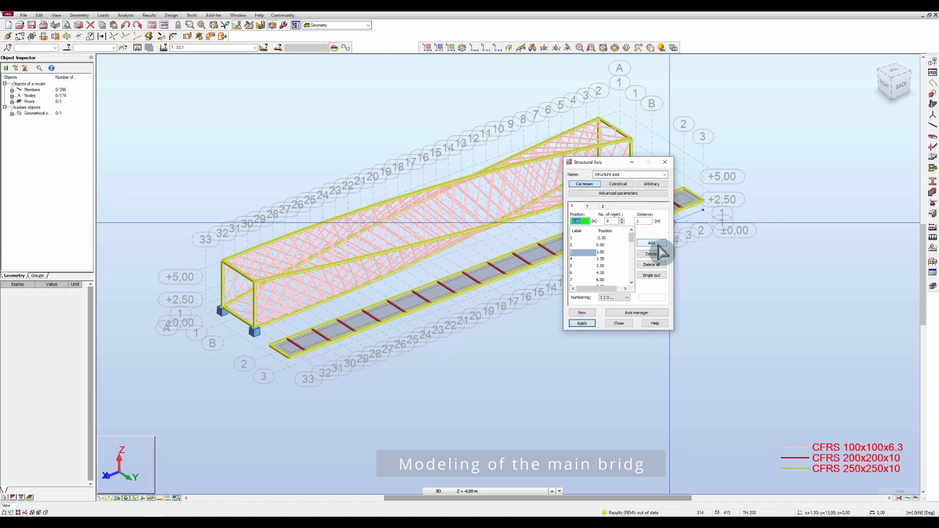
pyautogui.press('Return')
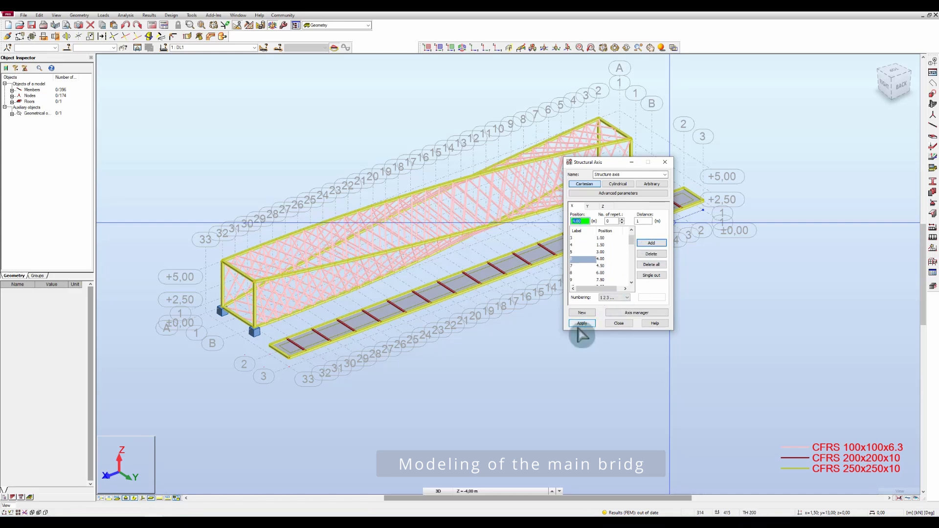
pyautogui.click(650, 254)
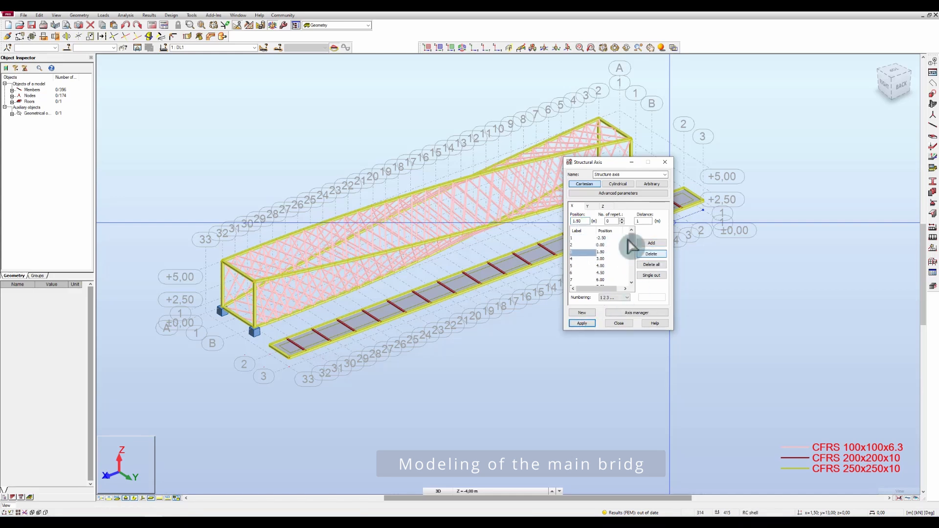
# Step: Add structural axes in the Y direction at 1.00 m and 4.00 m, and apply them to the model
pyautogui.click(587, 206)
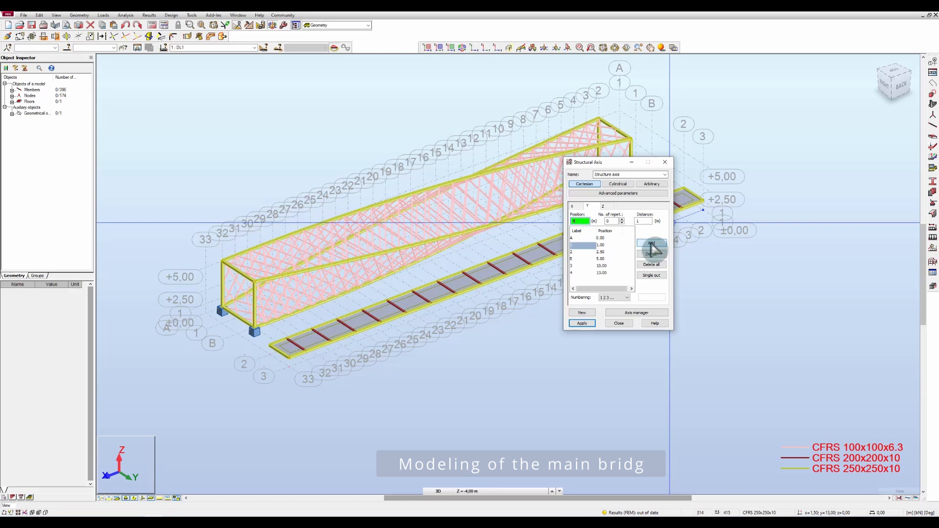
pyautogui.click(584, 322)
pyautogui.click(619, 324)
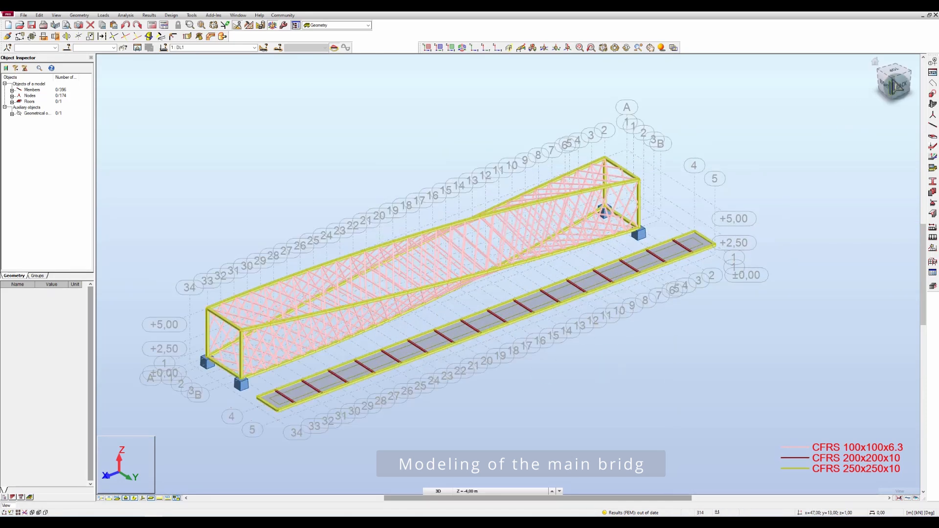
# Step: From the Right view, try to copy the whole main bridge deck into the twisted truss, with its edge at Y 1.00 m
pyautogui.click(909, 87)
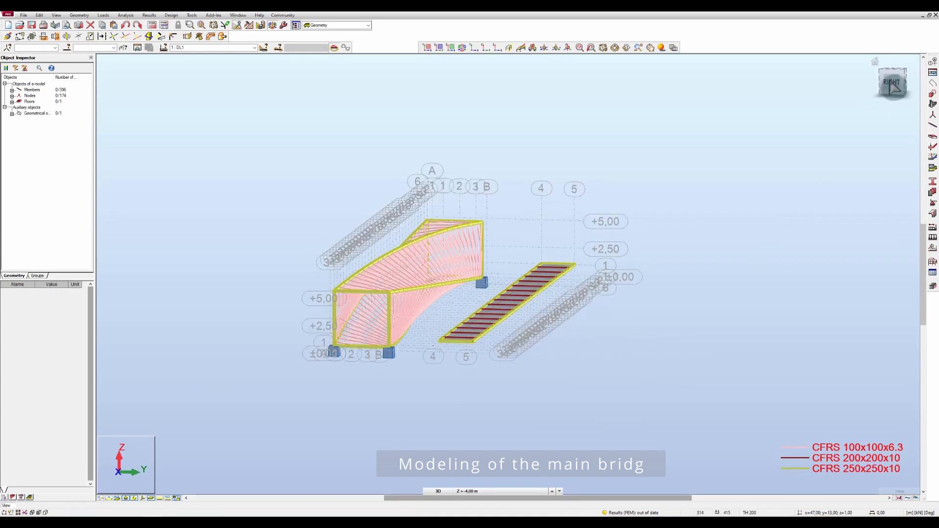
pyautogui.click(897, 87)
pyautogui.moveTo(478, 270); pyautogui.dragTo(479, 271)
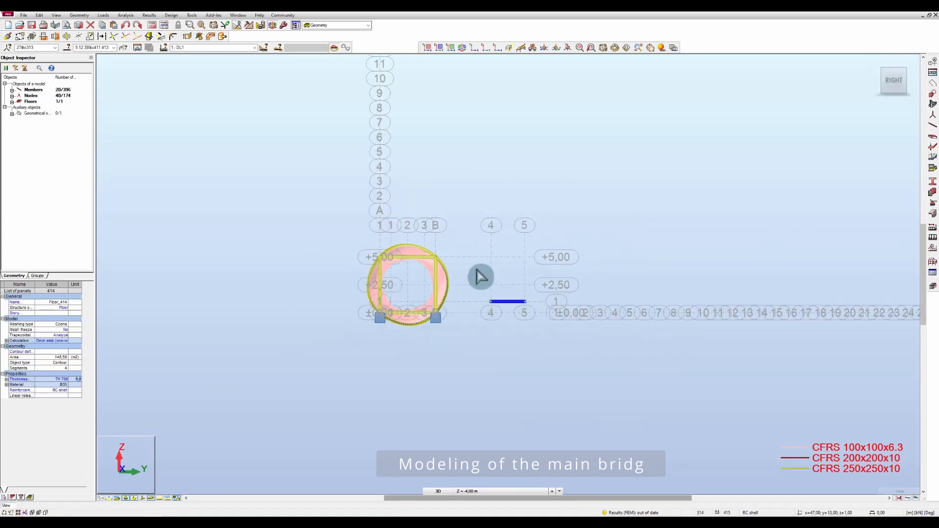
pyautogui.click(20, 36)
pyautogui.click(876, 89)
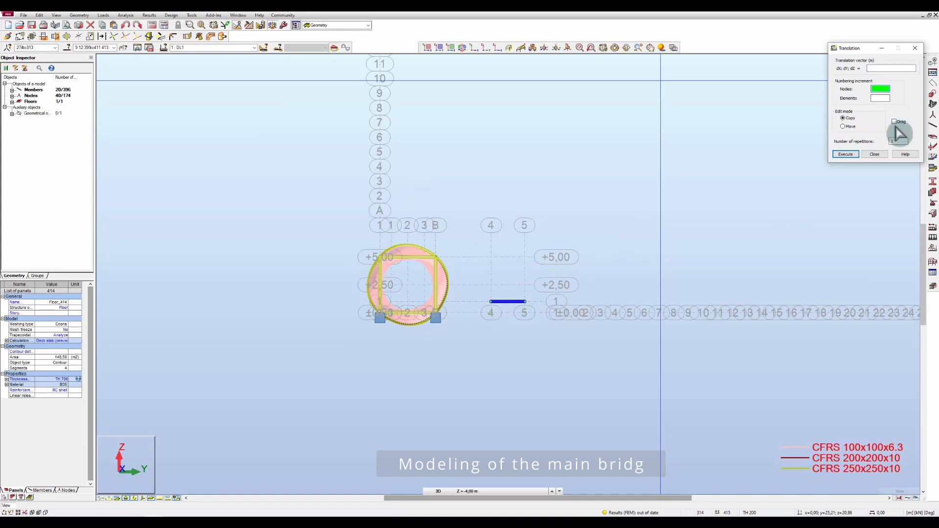
pyautogui.click(491, 302)
pyautogui.scroll(1, 390, 301)
pyautogui.scroll(2, 397, 301)
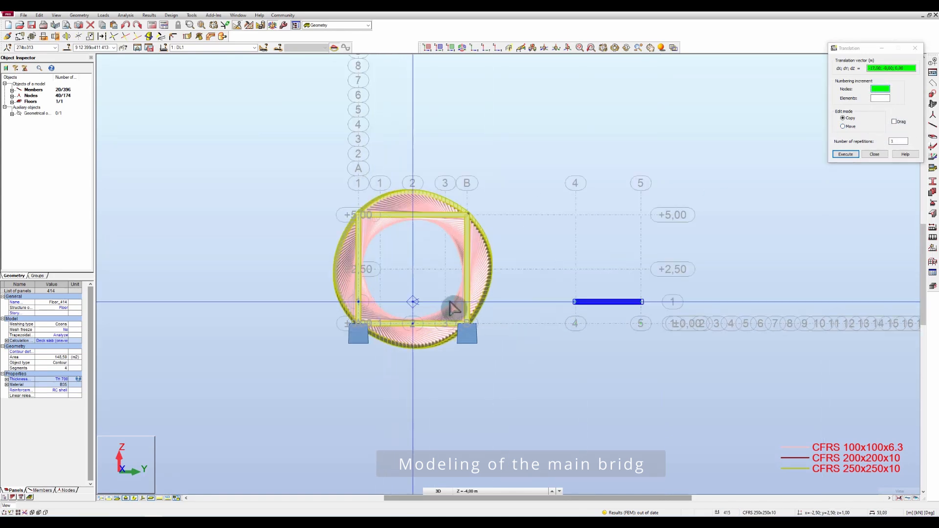
pyautogui.click(350, 303)
pyautogui.click(874, 154)
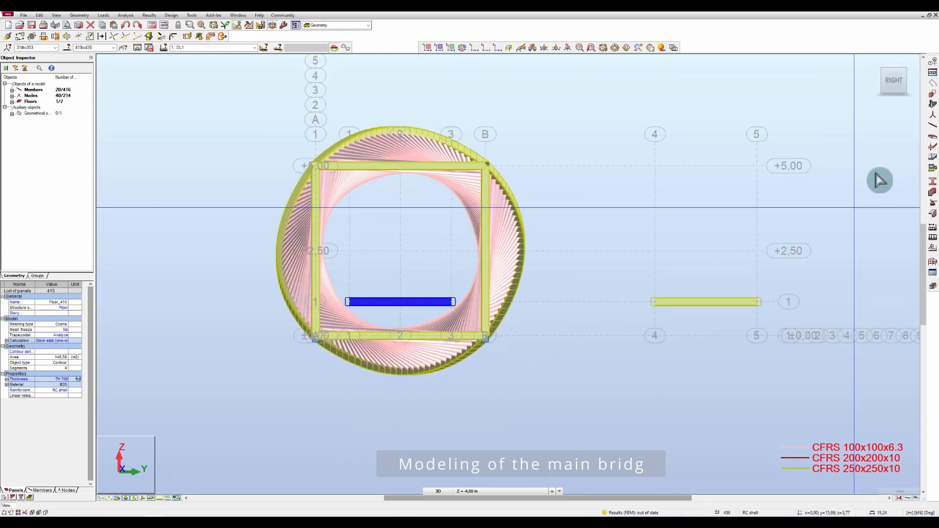
pyautogui.click(798, 402)
pyautogui.moveTo(767, 358); pyautogui.dragTo(638, 254)
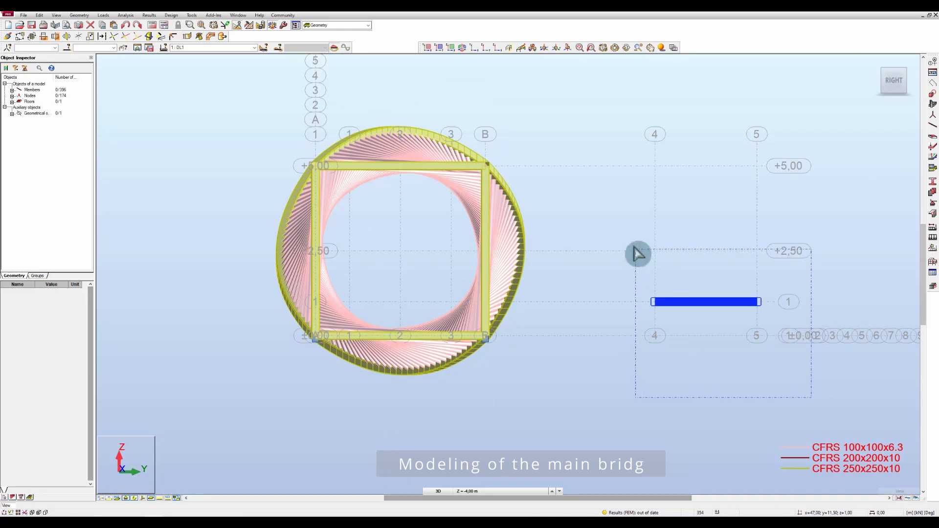
pyautogui.click(99, 37)
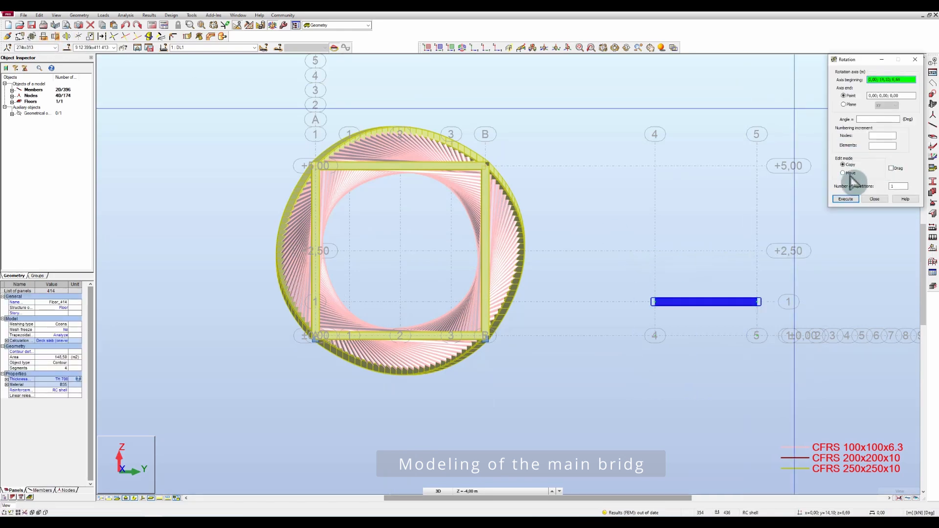
pyautogui.click(654, 303)
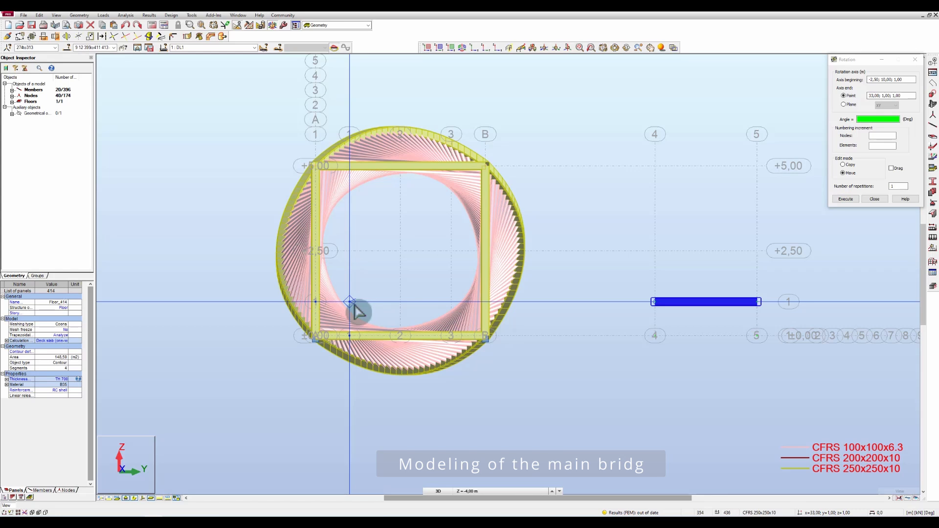
pyautogui.click(874, 199)
# Step: Move the whole main bridge deck, including its floor, 9.00 m in the negative Y direction into the twisted truss
pyautogui.moveTo(809, 417); pyautogui.dragTo(624, 229)
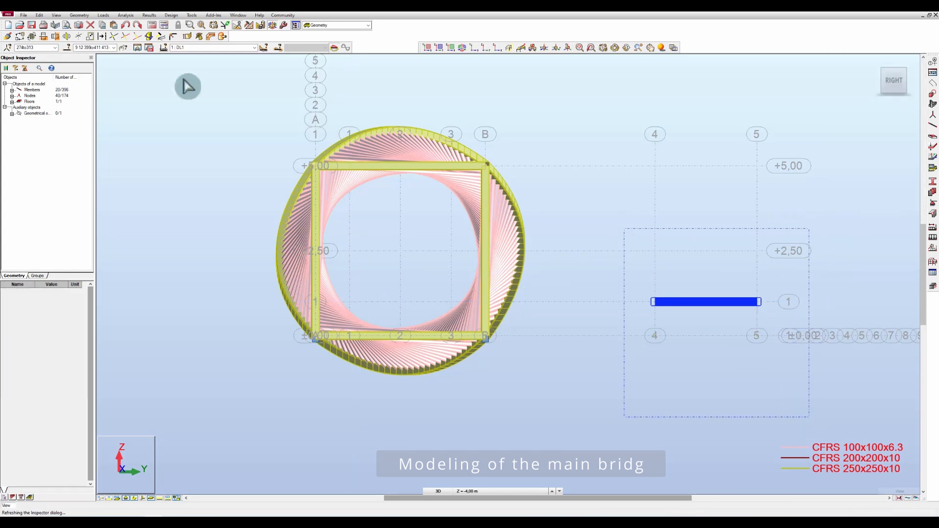
pyautogui.click(20, 36)
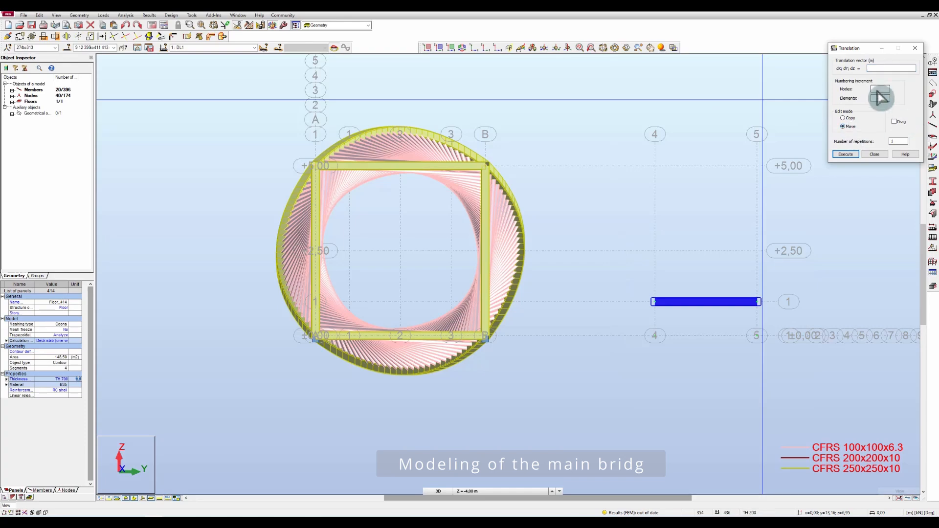
pyautogui.click(653, 302)
pyautogui.click(346, 303)
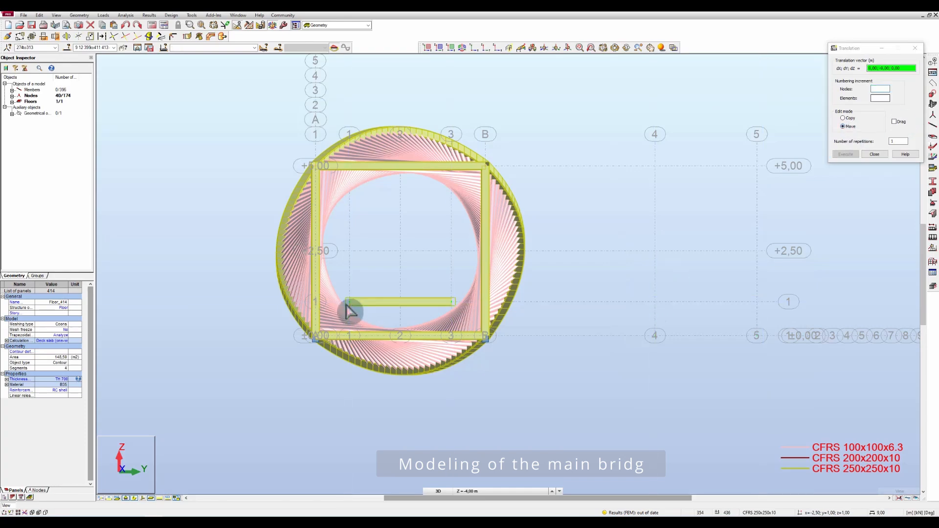
pyautogui.click(876, 155)
pyautogui.moveTo(597, 243)
pyautogui.keyDown('shift'); pyautogui.mouseDown(button='middle')
pyautogui.moveTo(602, 214)
pyautogui.moveTo(604, 224)
pyautogui.moveTo(575, 233)
pyautogui.mouseUp(button='middle'); pyautogui.keyUp('shift')
pyautogui.scroll(-8, 524, 211)
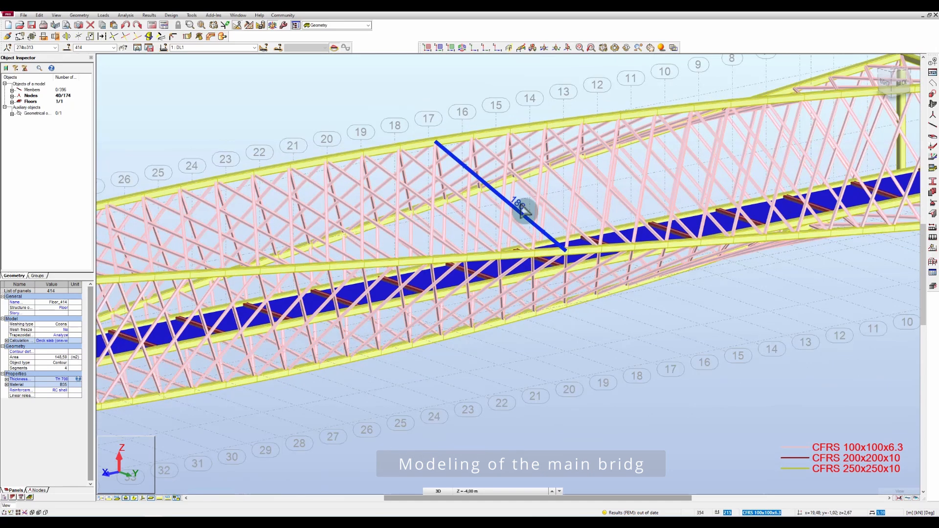
pyautogui.scroll(6, 792, 259)
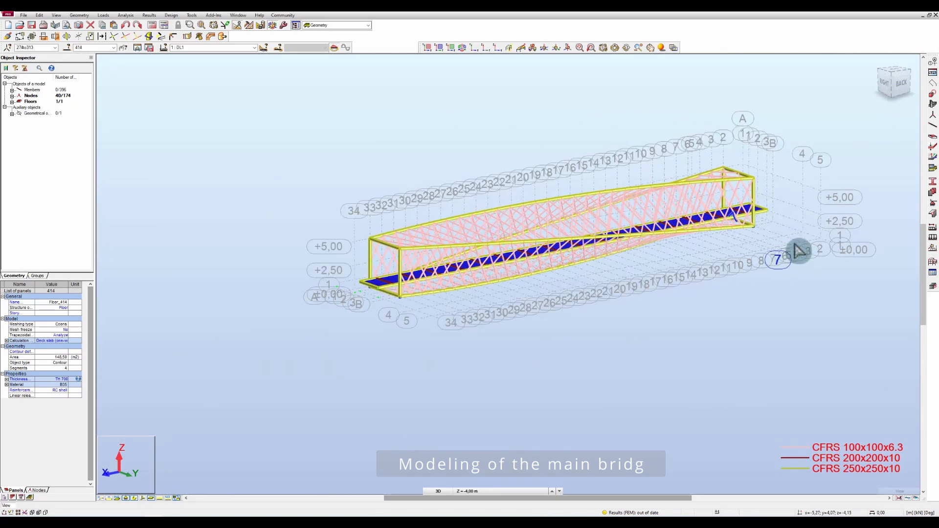
pyautogui.scroll(-1, 795, 251)
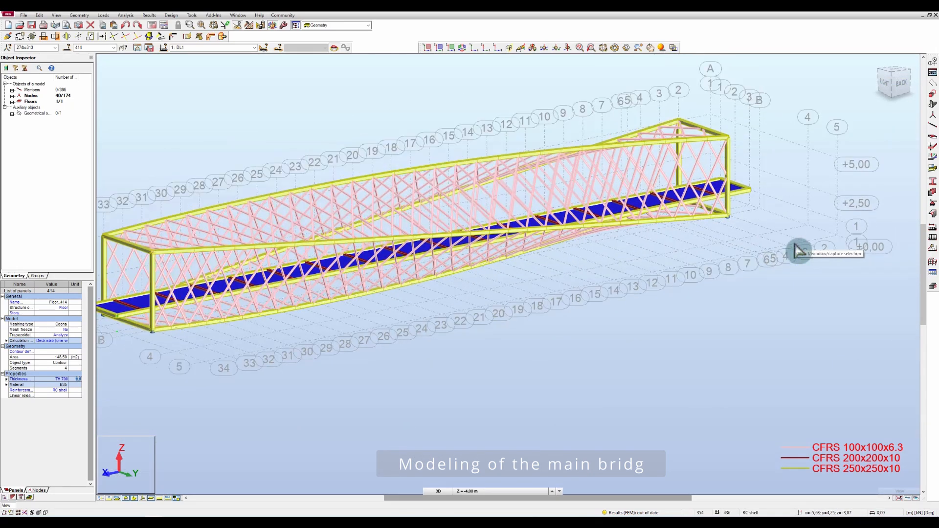
pyautogui.scroll(-1, 299, 375)
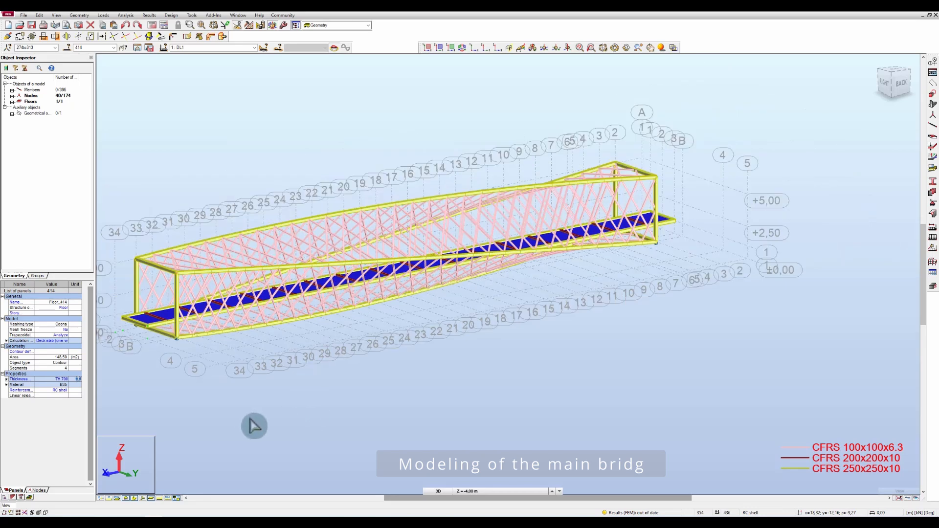
# Step: Check the structural axis definitions, hide the axes, display the support symbols and clear the deck selection
pyautogui.keyDown('shift'); pyautogui.moveTo(250, 419); pyautogui.dragTo(296, 423, button='middle'); pyautogui.keyUp('shift')
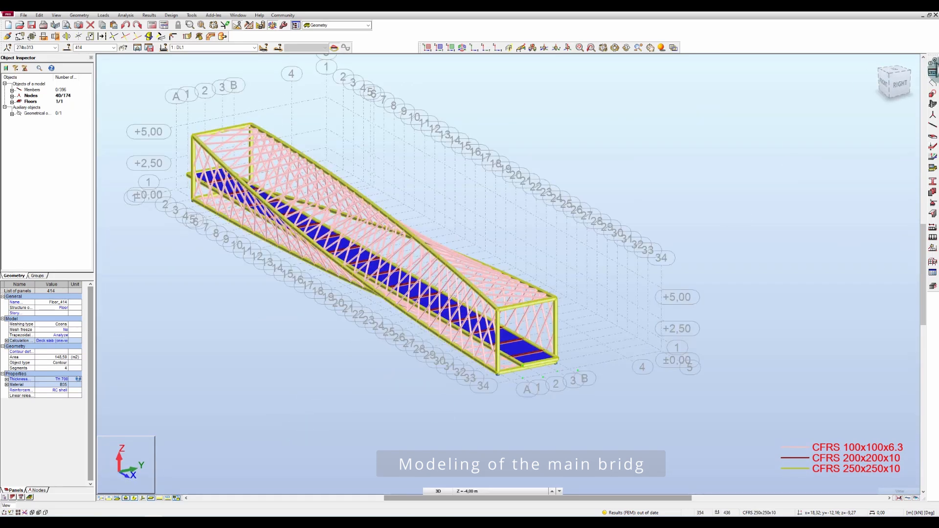
pyautogui.click(933, 62)
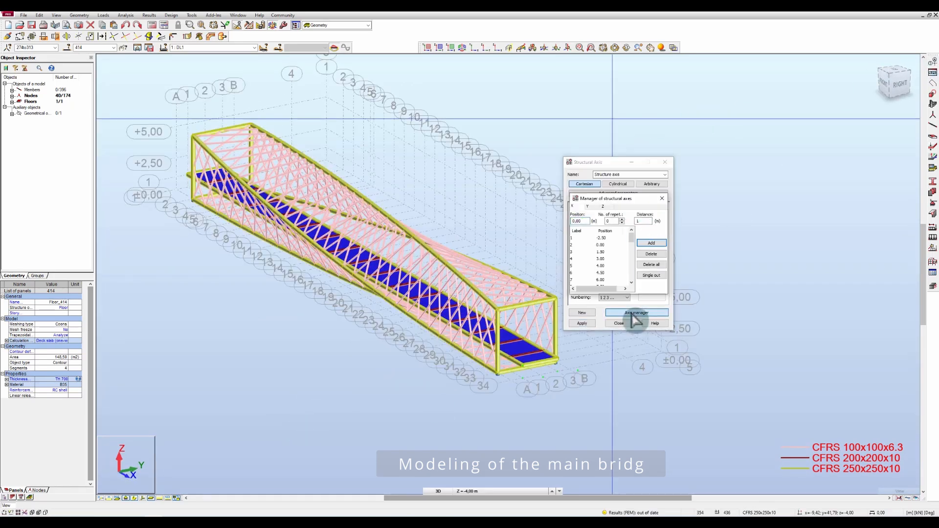
pyautogui.click(636, 313)
pyautogui.click(620, 323)
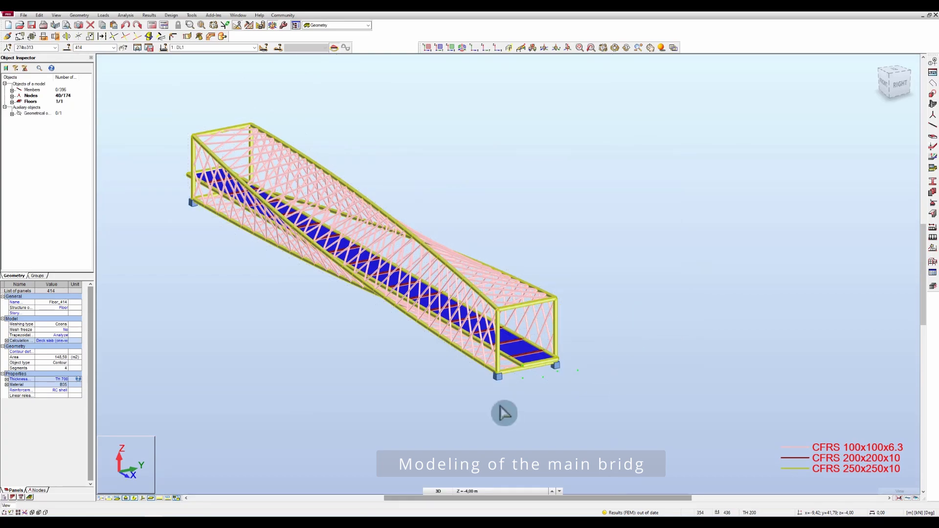
pyautogui.scroll(3, 531, 406)
pyautogui.click(669, 373)
# Step: Try a vertical CFRS 250x250x10 beam from the deck edge at X 45.00, Y 4.00 m down to the truss's lower end beam
pyautogui.moveTo(625, 384)
pyautogui.keyDown('shift'); pyautogui.mouseDown(button='middle')
pyautogui.moveTo(514, 355)
pyautogui.moveTo(514, 259)
pyautogui.moveTo(495, 244)
pyautogui.moveTo(521, 263)
pyautogui.moveTo(505, 243)
pyautogui.moveTo(523, 143)
pyautogui.moveTo(643, 262)
pyautogui.mouseUp(button='middle'); pyautogui.keyUp('shift')
pyautogui.scroll(-3, 486, 344)
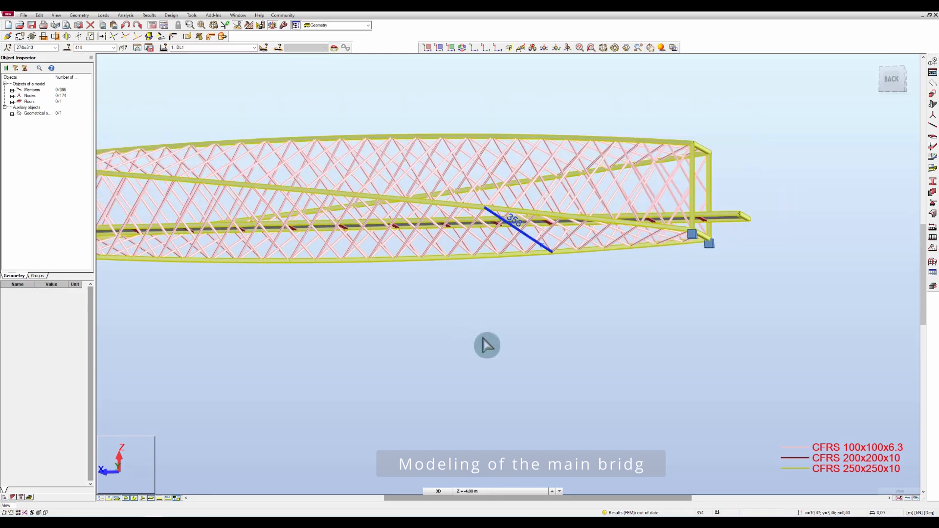
pyautogui.click(886, 78)
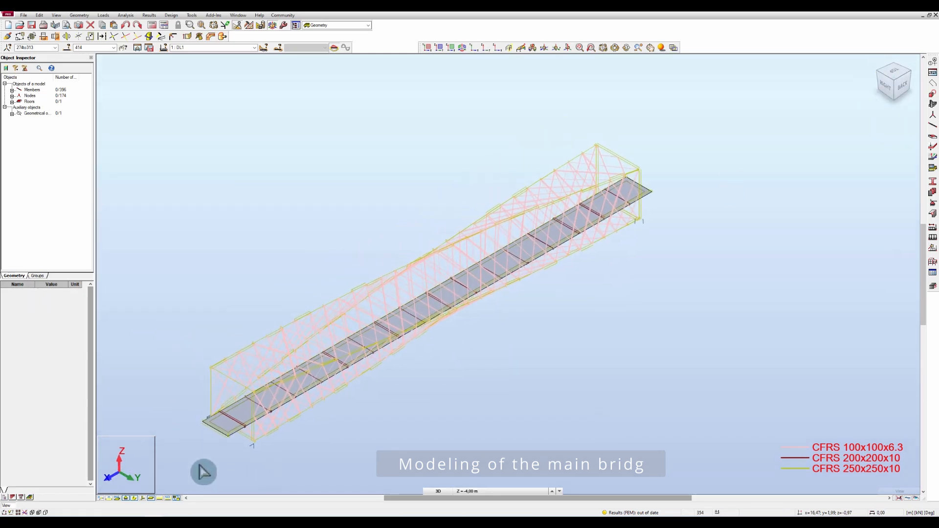
pyautogui.scroll(4, 215, 484)
pyautogui.scroll(4, 719, 265)
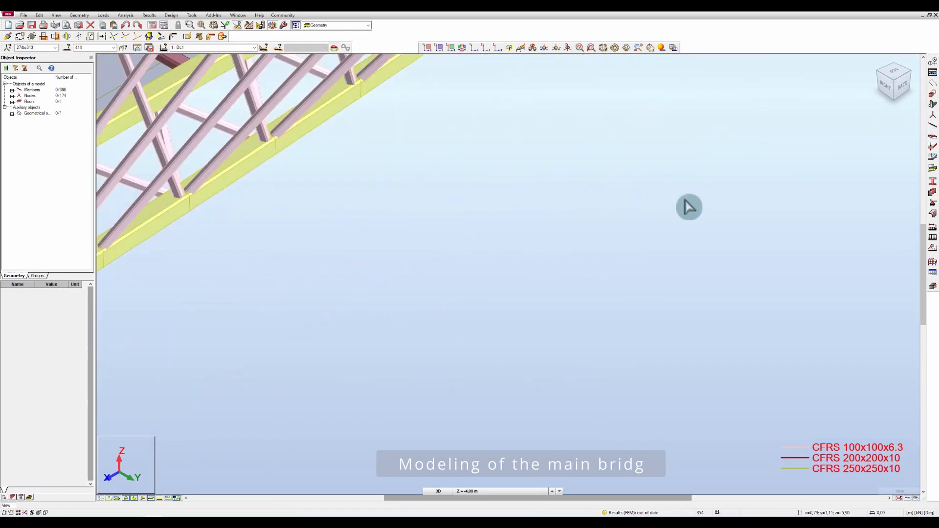
pyautogui.scroll(-4, 616, 256)
pyautogui.scroll(-2, 637, 225)
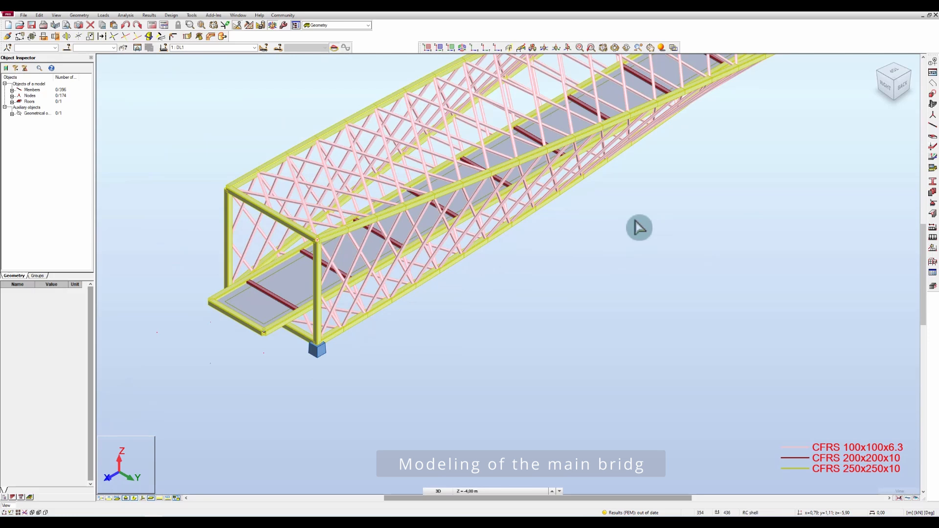
pyautogui.click(933, 126)
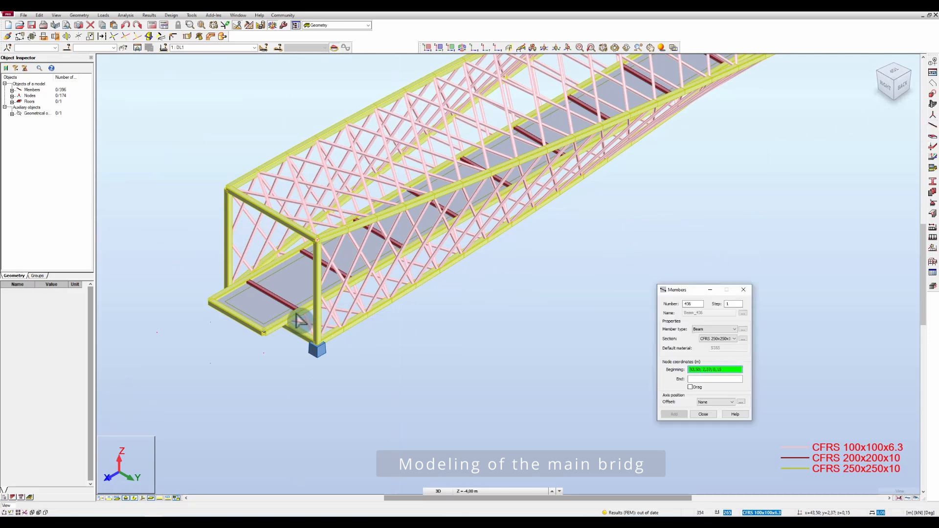
pyautogui.click(302, 329)
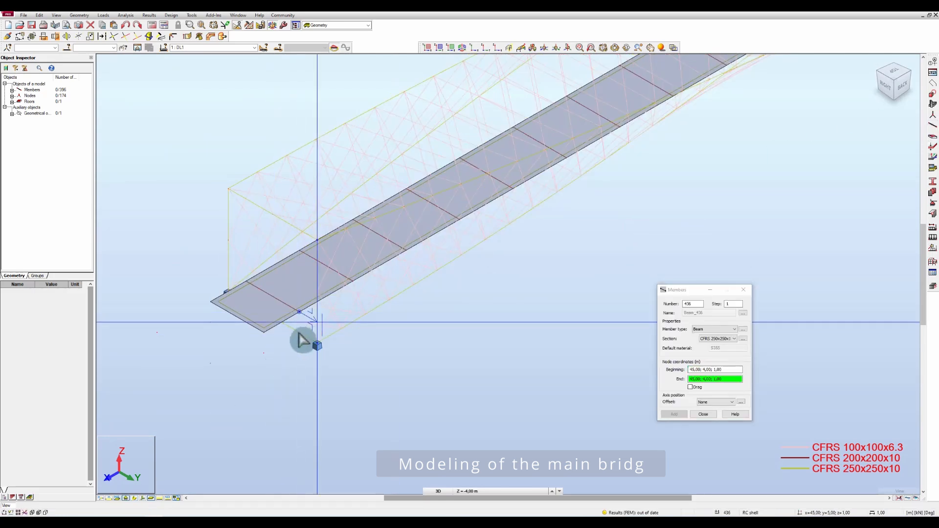
pyautogui.click(301, 362)
pyautogui.click(367, 289)
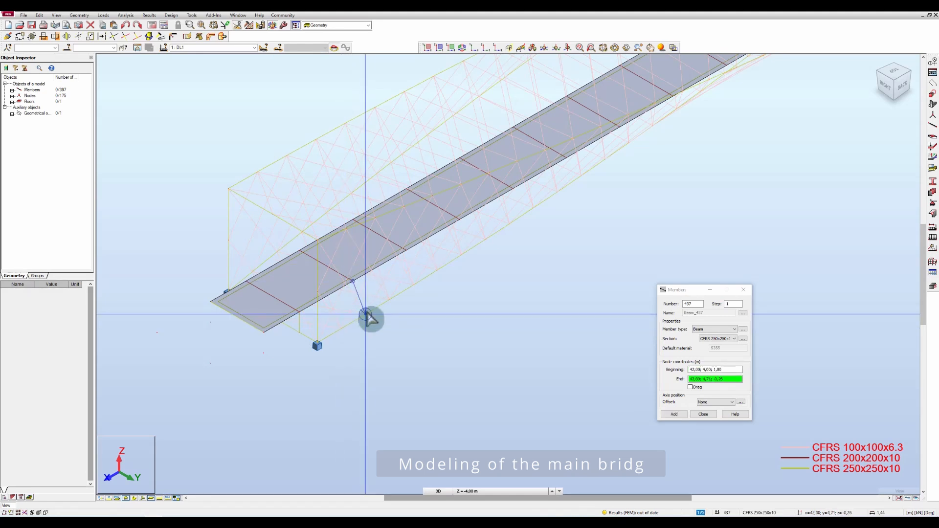
pyautogui.click(707, 416)
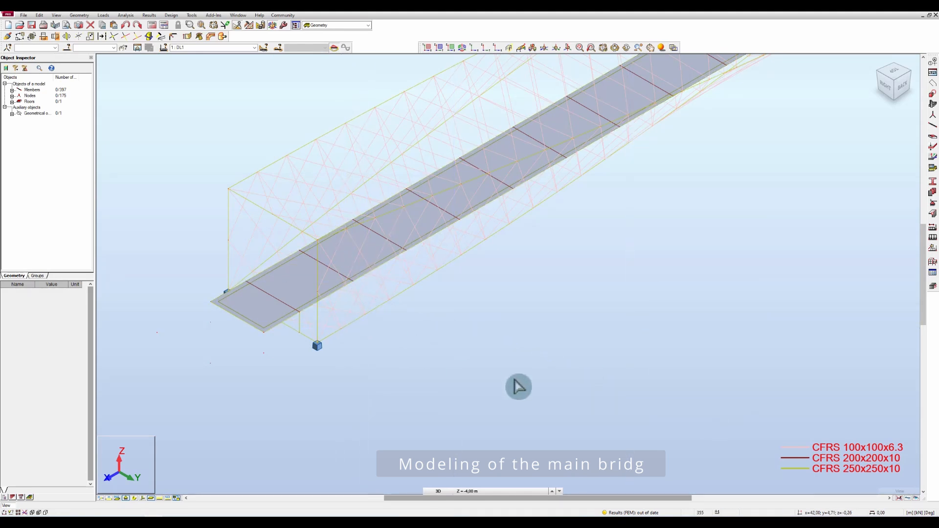
# Step: Delete the vertical CFRS 250x250x10 beam under the deck at X 45.00 m
pyautogui.scroll(2, 518, 386)
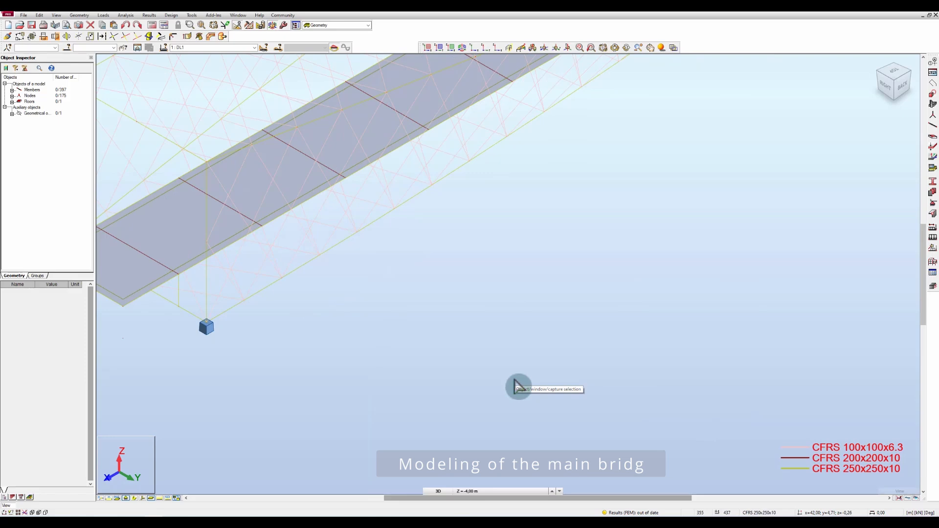
pyautogui.scroll(-2, 518, 387)
pyautogui.click(237, 319)
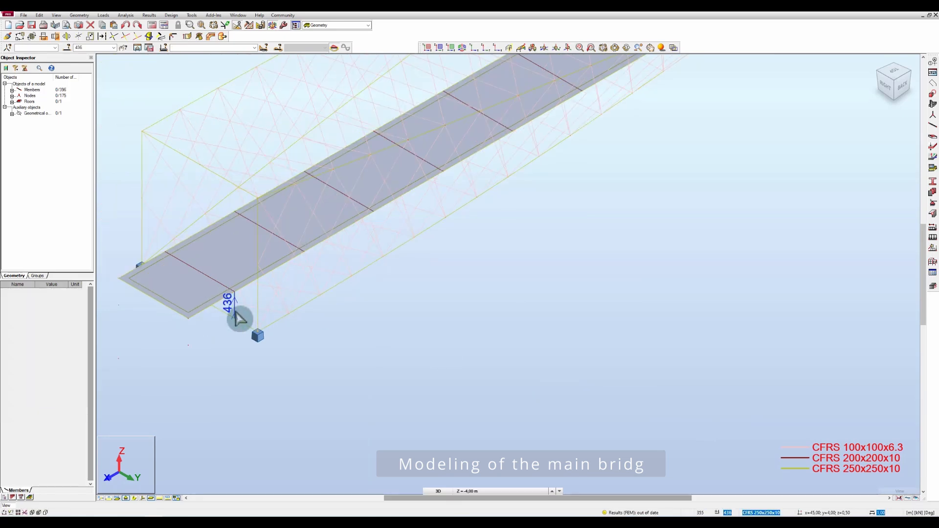
pyautogui.press('Escape')
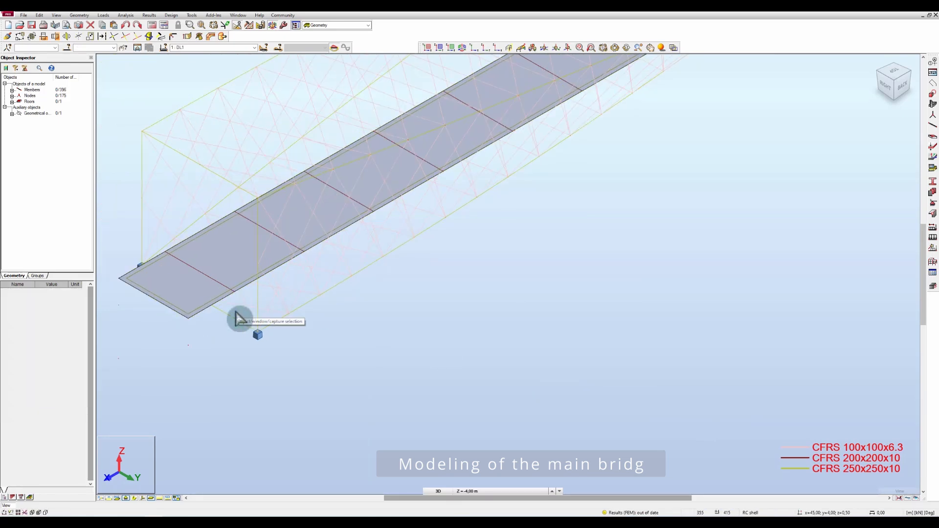
# Step: Add a 1.00 m vertical CFRS 200x200x10 post from the deck edge at X 45.00, Y 4.00 m to the truss's lower end beam
pyautogui.scroll(-2, 646, 427)
pyautogui.scroll(-4, 387, 443)
pyautogui.scroll(4, 562, 443)
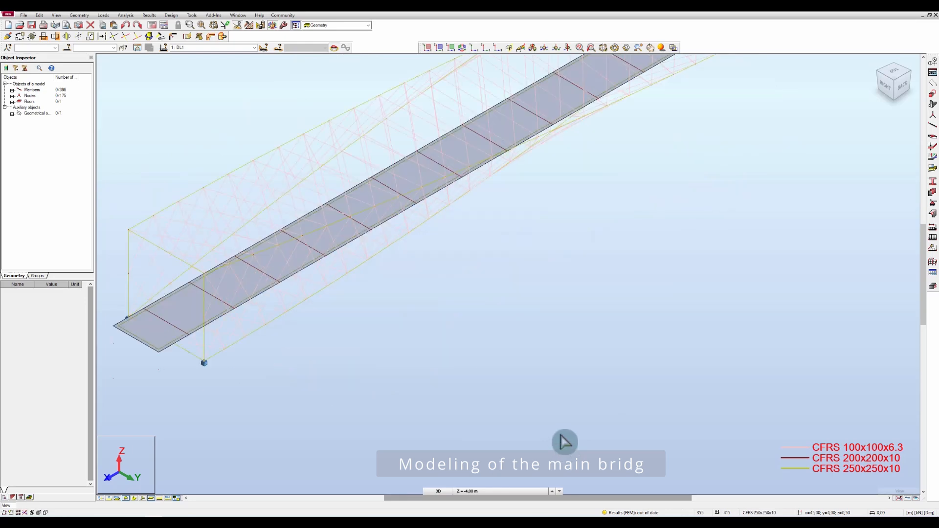
pyautogui.scroll(-2, 519, 428)
pyautogui.scroll(1, 344, 412)
pyautogui.scroll(-2, 548, 421)
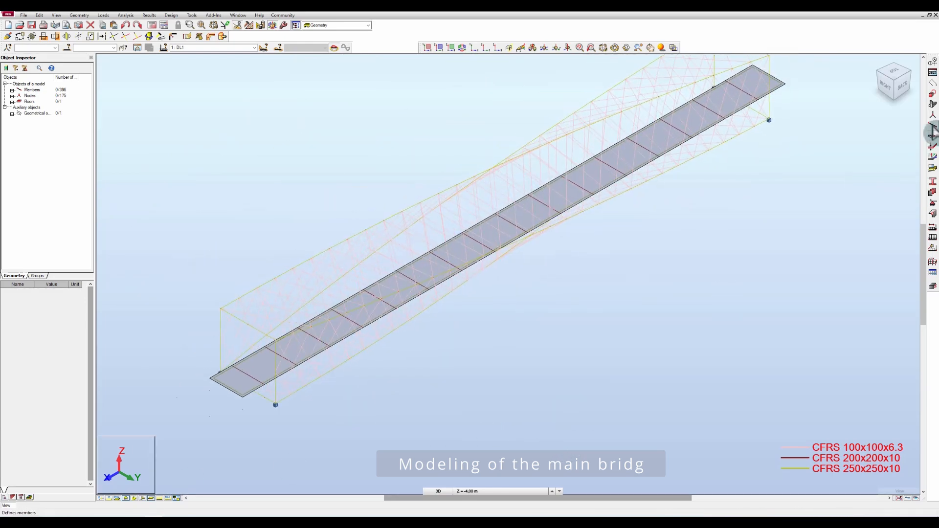
pyautogui.click(933, 126)
pyautogui.click(717, 360)
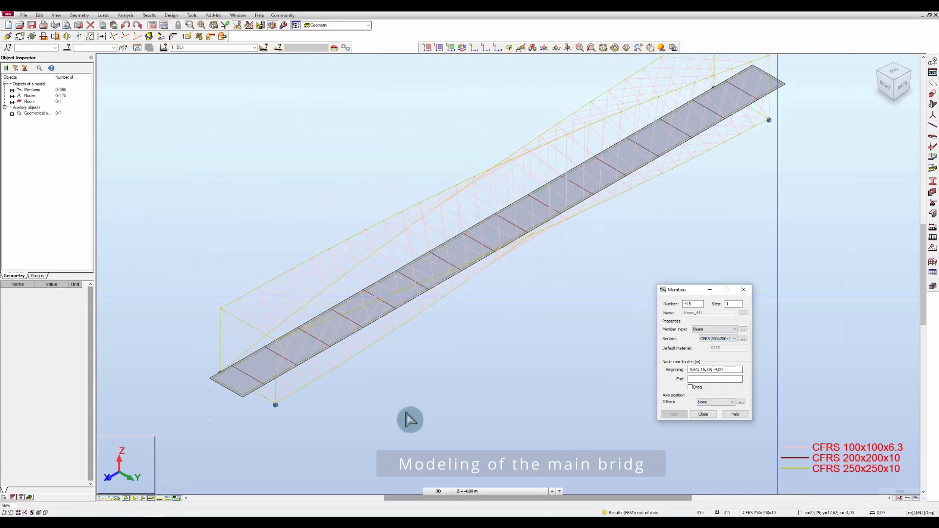
pyautogui.scroll(3, 264, 375)
pyautogui.click(261, 328)
pyautogui.click(261, 359)
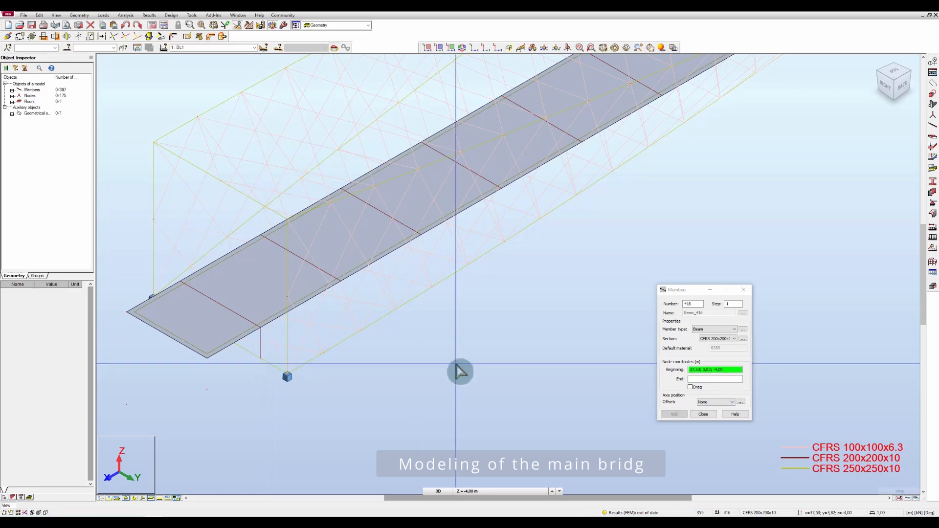
# Step: Add a matching vertical CFRS 200x200x10 post under the opposite deck edge at the X 45.00 m end of the truss
pyautogui.keyDown('shift'); pyautogui.moveTo(213, 471); pyautogui.dragTo(254, 450, button='middle'); pyautogui.keyUp('shift')
pyautogui.scroll(-2, 177, 398)
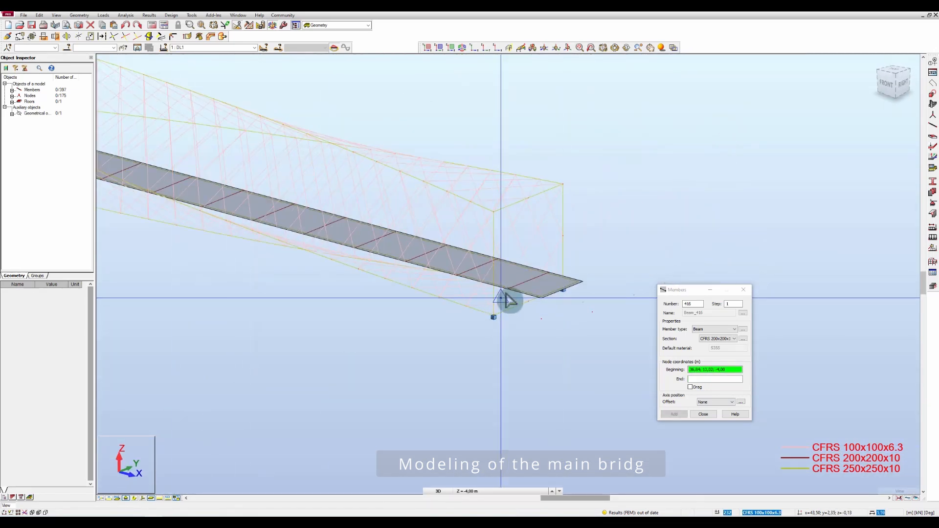
pyautogui.click(507, 289)
pyautogui.click(508, 309)
# Step: Add a vertical CFRS 200x200x10 post under the Y 1.00 m deck edge at the X 0.00 m end of the truss
pyautogui.scroll(-3, 575, 374)
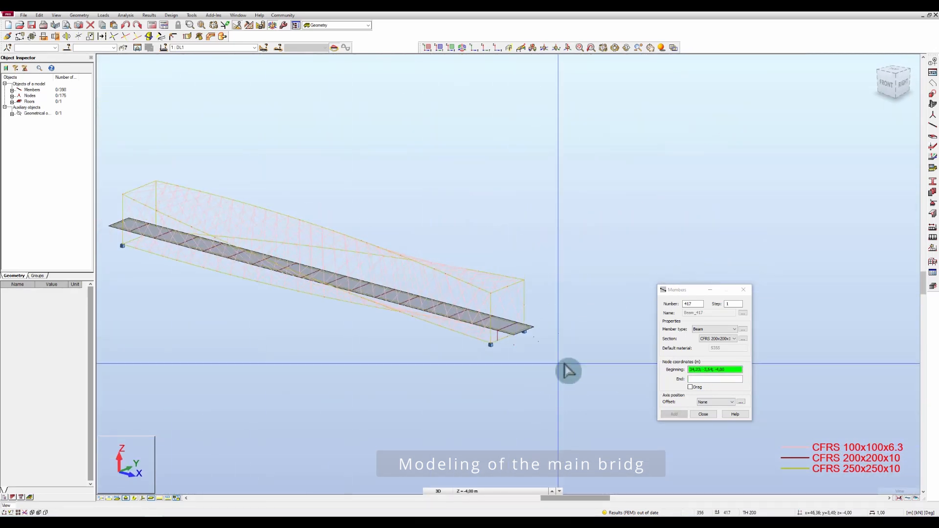
pyautogui.keyDown('shift'); pyautogui.moveTo(287, 343); pyautogui.dragTo(339, 382, button='middle'); pyautogui.keyUp('shift')
pyautogui.scroll(5, 247, 447)
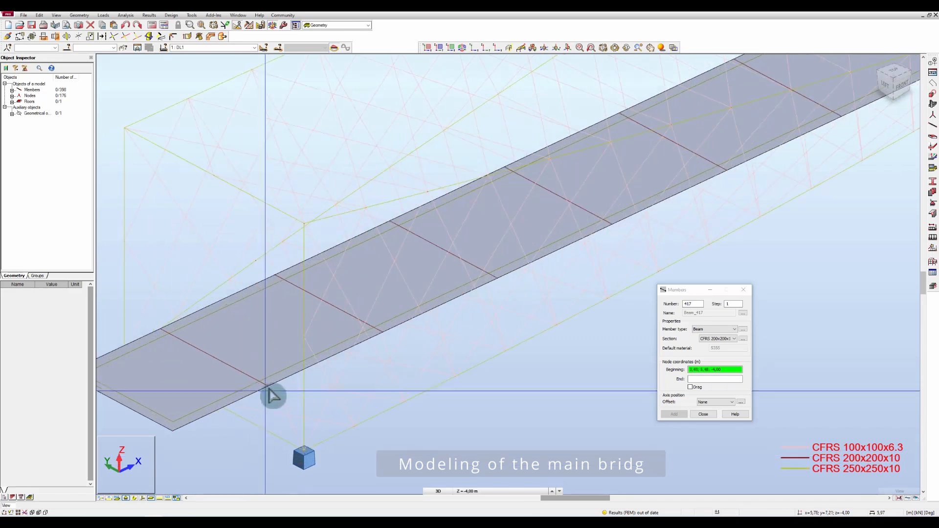
pyautogui.click(268, 385)
pyautogui.click(269, 431)
# Step: Add a vertical CFRS 200x200x10 post under the Y 4.00 m deck edge at the X 0.00 m end and finish defining members
pyautogui.scroll(-6, 255, 426)
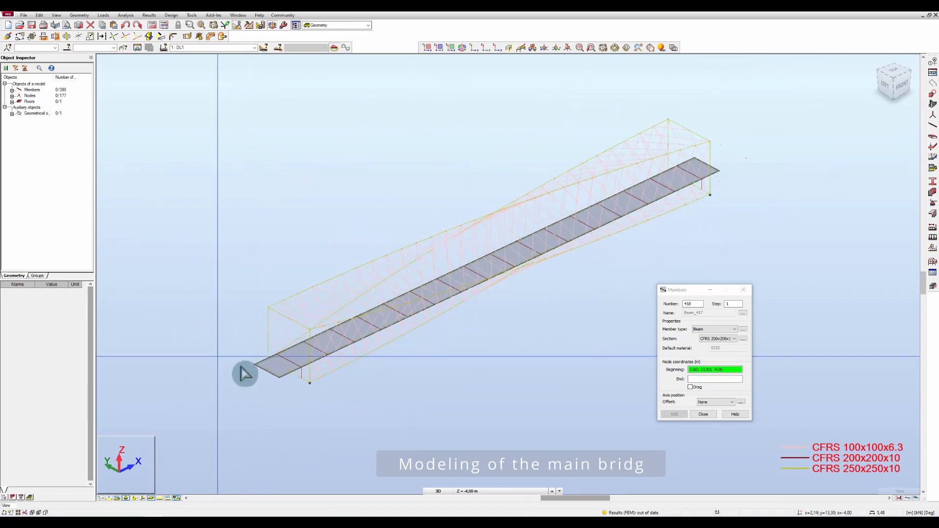
pyautogui.keyDown('shift'); pyautogui.moveTo(243, 374); pyautogui.dragTo(231, 333, button='middle'); pyautogui.keyUp('shift')
pyautogui.scroll(-5, 496, 289)
pyautogui.scroll(8, 658, 254)
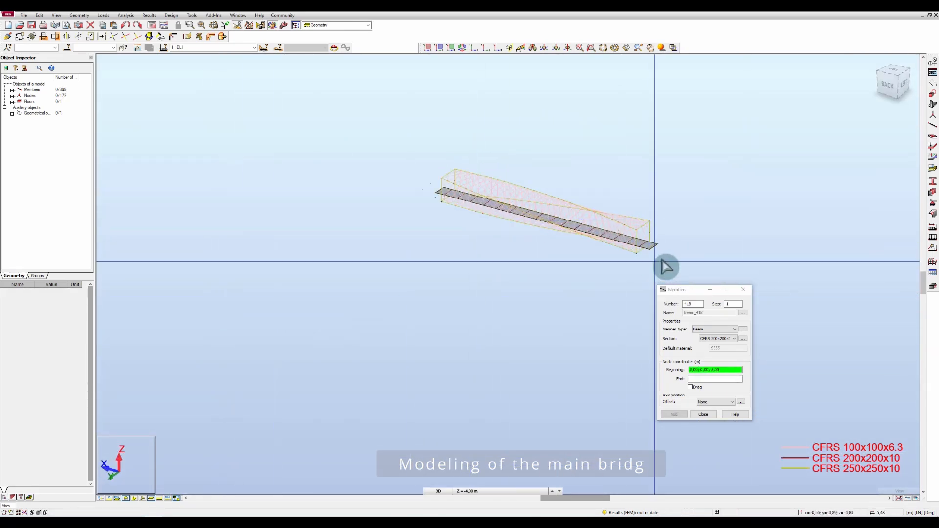
pyautogui.click(524, 228)
pyautogui.click(524, 252)
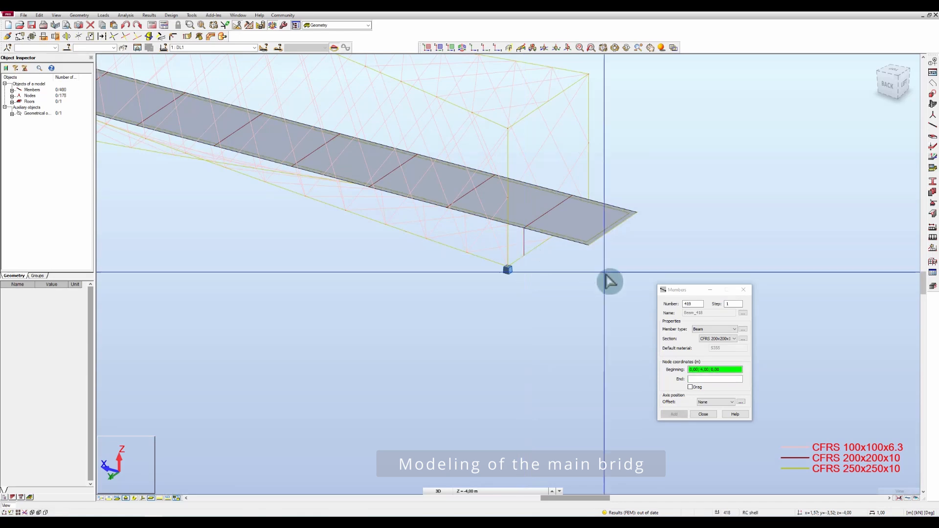
pyautogui.scroll(4, 455, 224)
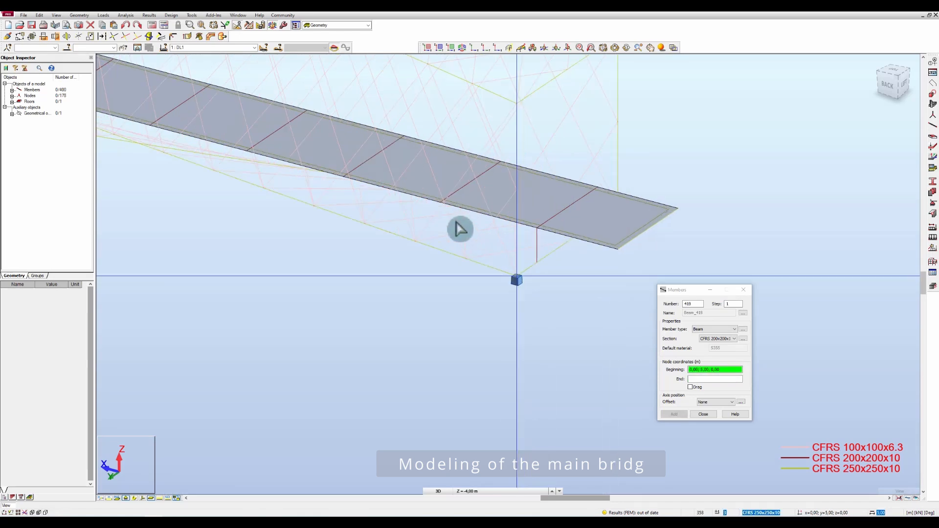
pyautogui.click(440, 201)
pyautogui.click(744, 290)
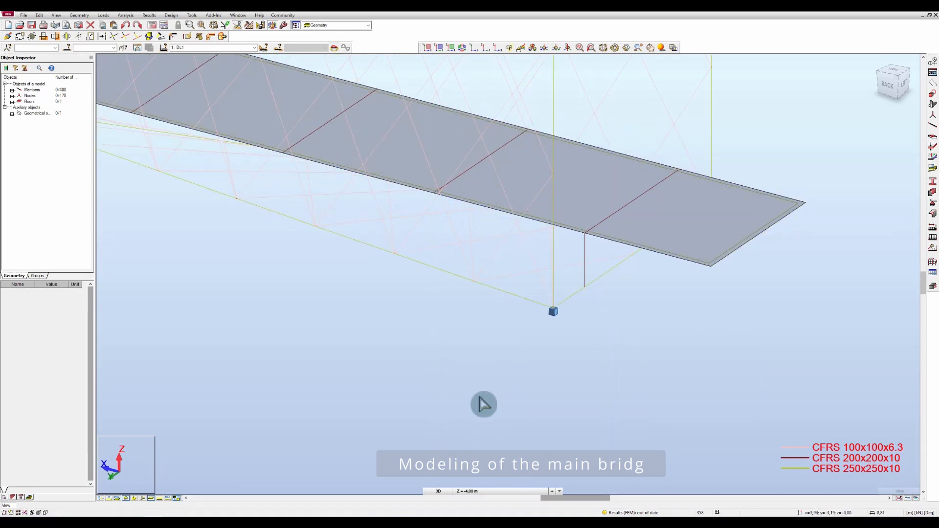
# Step: Show section shapes and assign pinned supports to both outer deck corners and the truss base corner at the X 0.00 m end
pyautogui.scroll(-3, 608, 406)
pyautogui.moveTo(656, 405); pyautogui.dragTo(741, 420, button='middle')
pyautogui.scroll(-1, 738, 427)
pyautogui.moveTo(583, 413); pyautogui.dragTo(725, 445, button='middle')
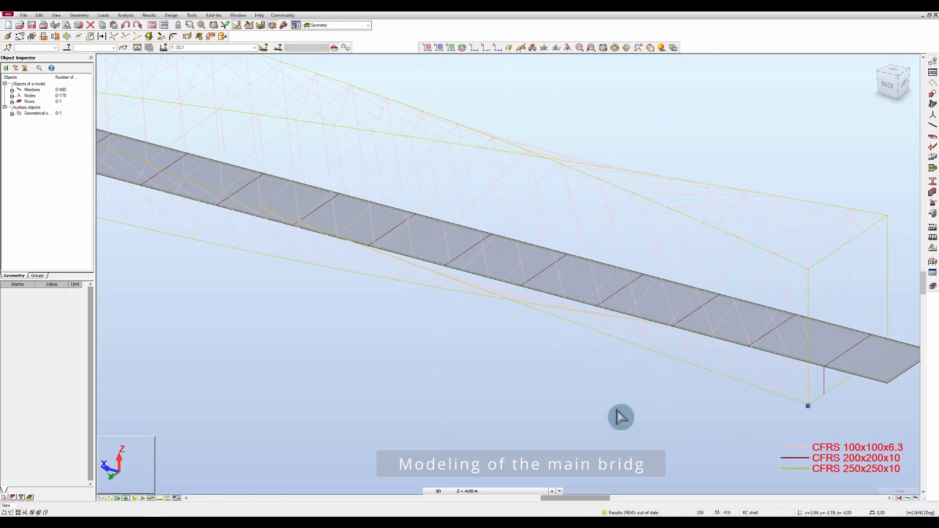
pyautogui.scroll(-5, 619, 415)
pyautogui.moveTo(513, 418); pyautogui.dragTo(523, 414, button='middle')
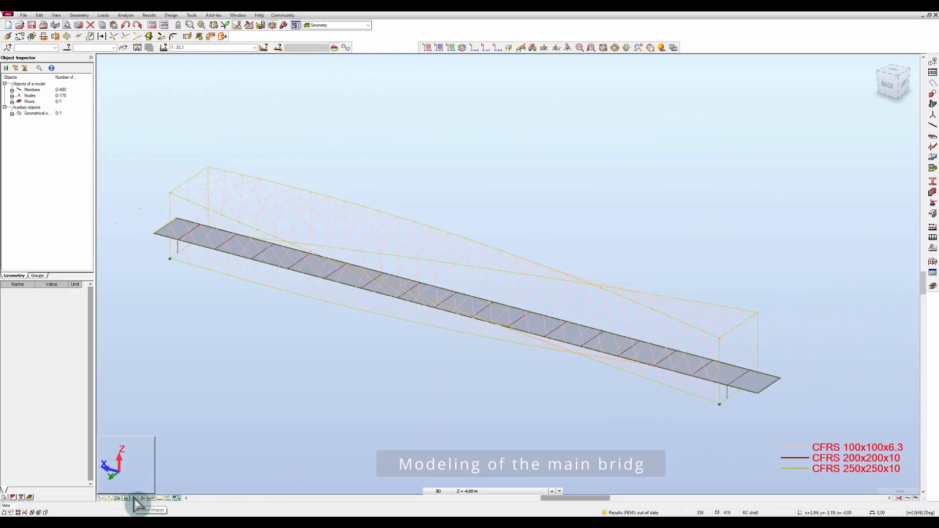
pyautogui.scroll(3, 795, 428)
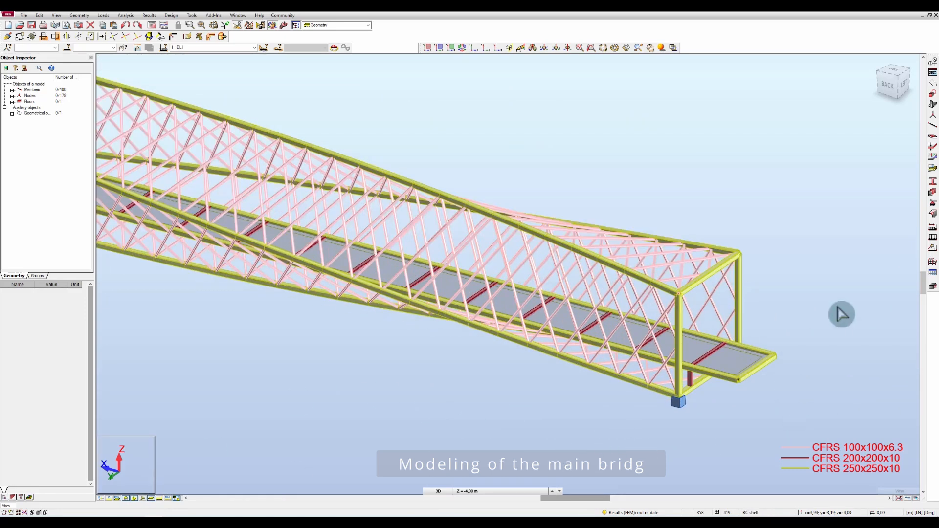
pyautogui.click(933, 215)
pyautogui.click(292, 95)
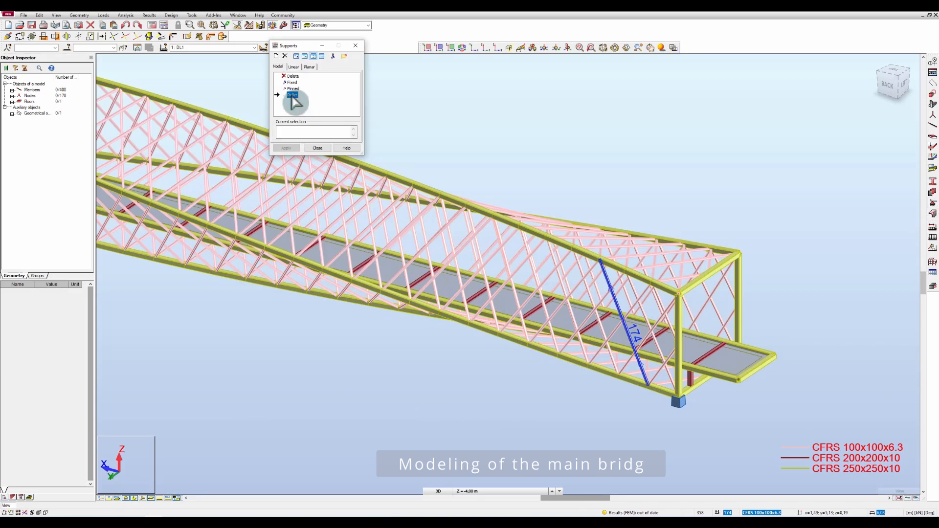
pyautogui.click(293, 88)
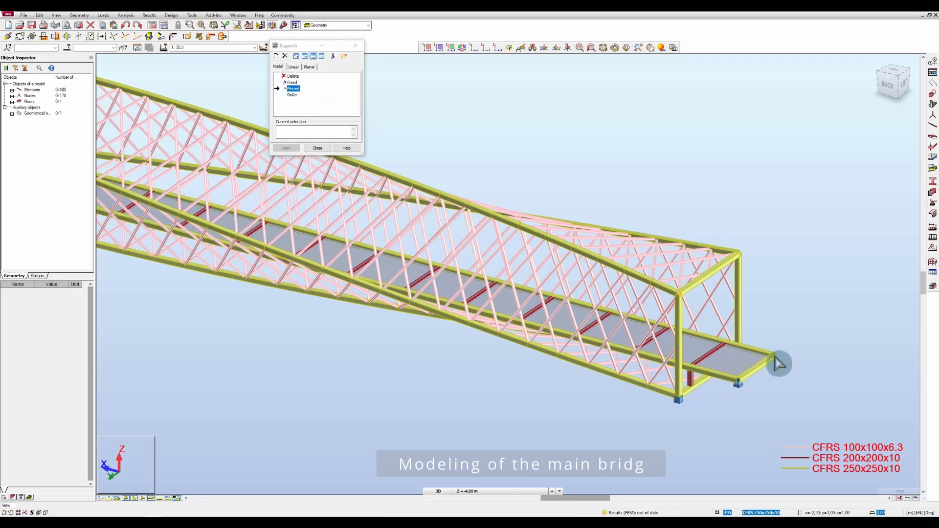
pyautogui.scroll(-2, 709, 418)
pyautogui.scroll(-1, 826, 342)
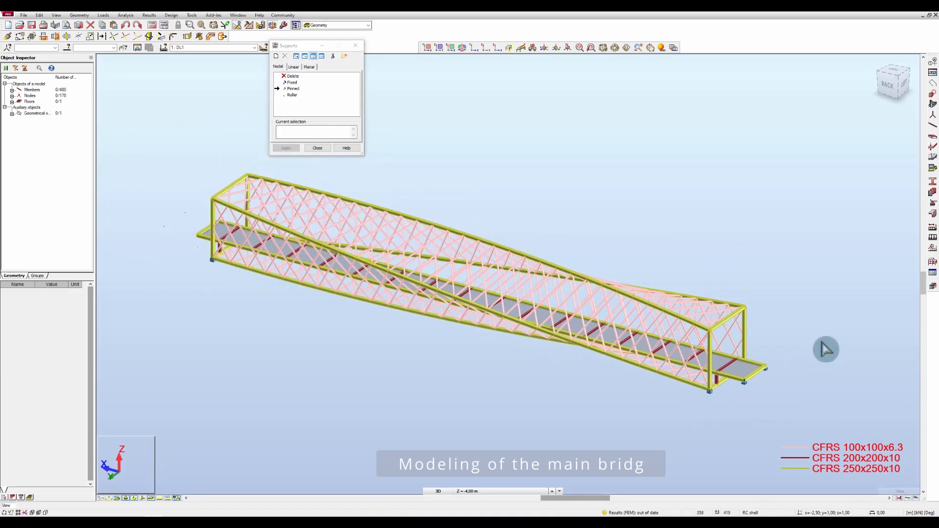
# Step: At the X 45.00 m end, delete the existing truss base support and assign pinned supports to the truss corner and outer deck corners
pyautogui.keyDown('shift'); pyautogui.moveTo(824, 347); pyautogui.dragTo(393, 406, button='middle'); pyautogui.keyUp('shift')
pyautogui.scroll(5, 393, 411)
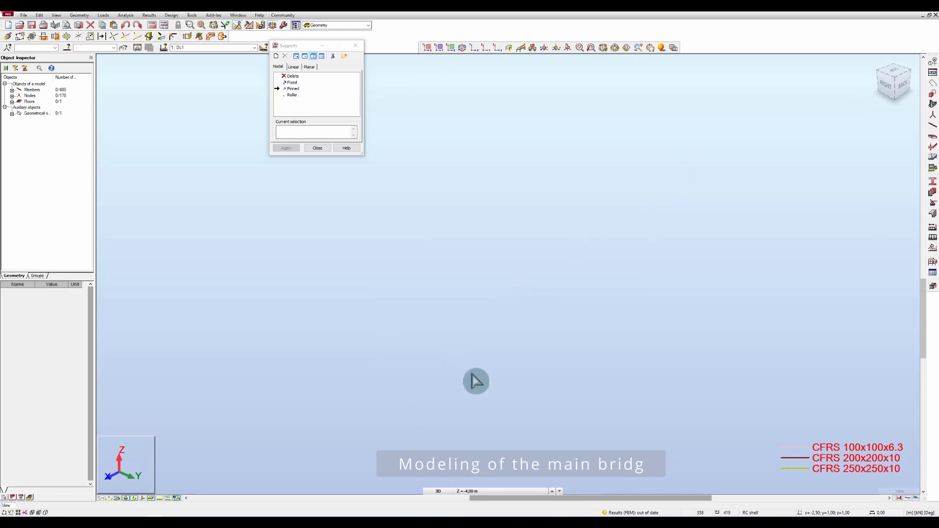
pyautogui.scroll(-3, 451, 269)
pyautogui.scroll(5, 458, 155)
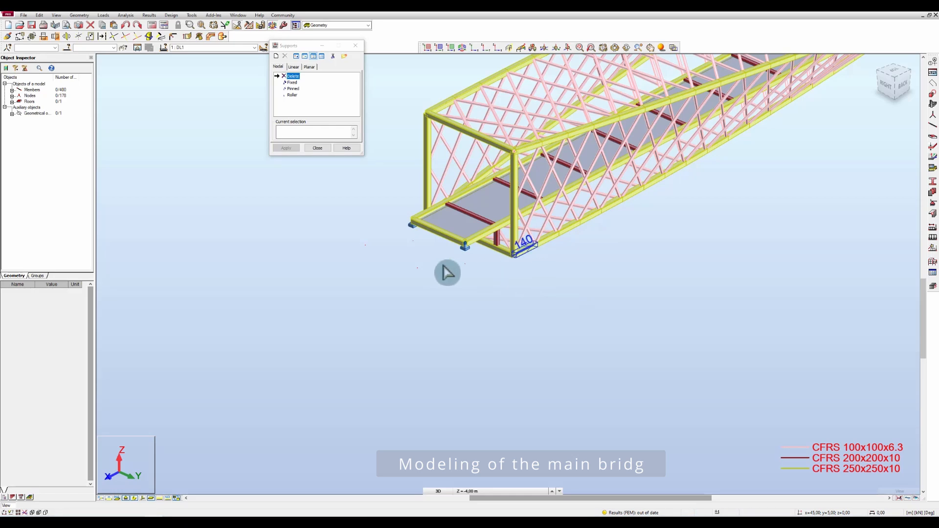
pyautogui.click(293, 89)
pyautogui.scroll(-1, 474, 351)
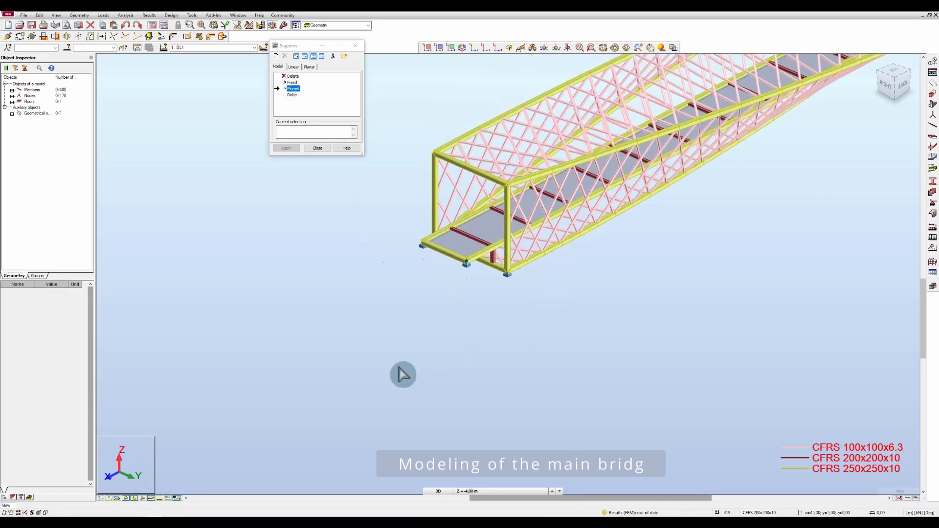
# Step: Replace the existing support with a pinned one at the truss base corner at X 45.00 m, Y 0.00 m
pyautogui.keyDown('shift'); pyautogui.moveTo(398, 367); pyautogui.dragTo(453, 370, button='middle'); pyautogui.keyUp('shift')
pyautogui.click(293, 76)
pyautogui.click(646, 212)
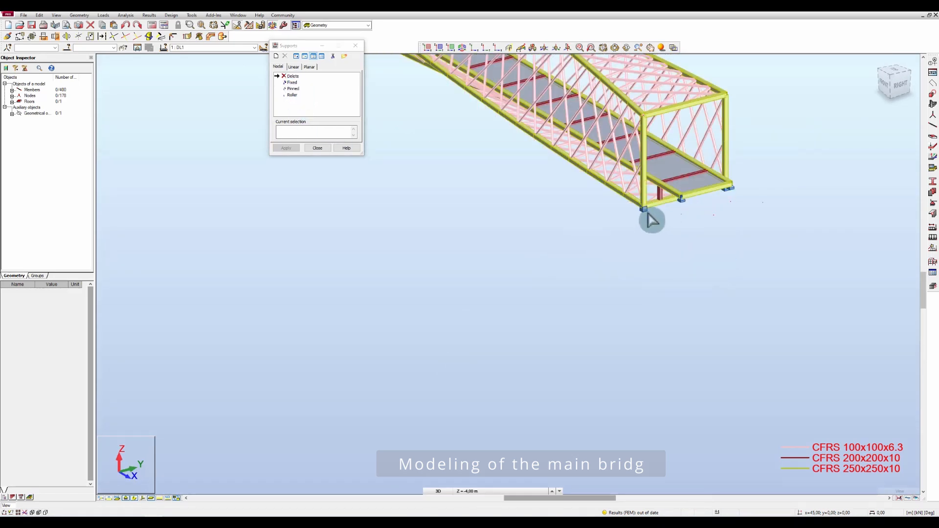
pyautogui.click(293, 89)
pyautogui.keyDown('shift'); pyautogui.moveTo(663, 211); pyautogui.dragTo(420, 330, button='middle'); pyautogui.keyUp('shift')
pyautogui.scroll(-3, 279, 302)
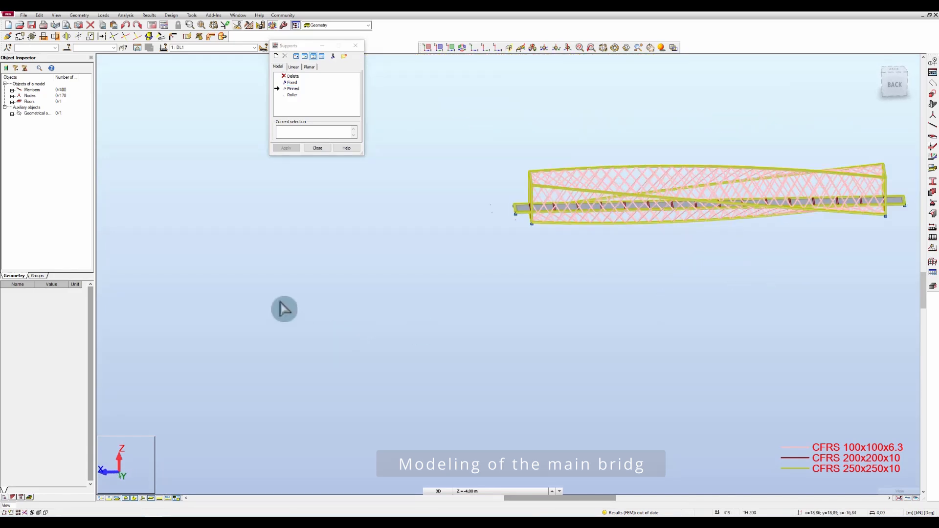
# Step: Assign a pinned support to the truss base corner at X 0.00 m, Y 5.00 m
pyautogui.scroll(7, 767, 223)
pyautogui.click(293, 89)
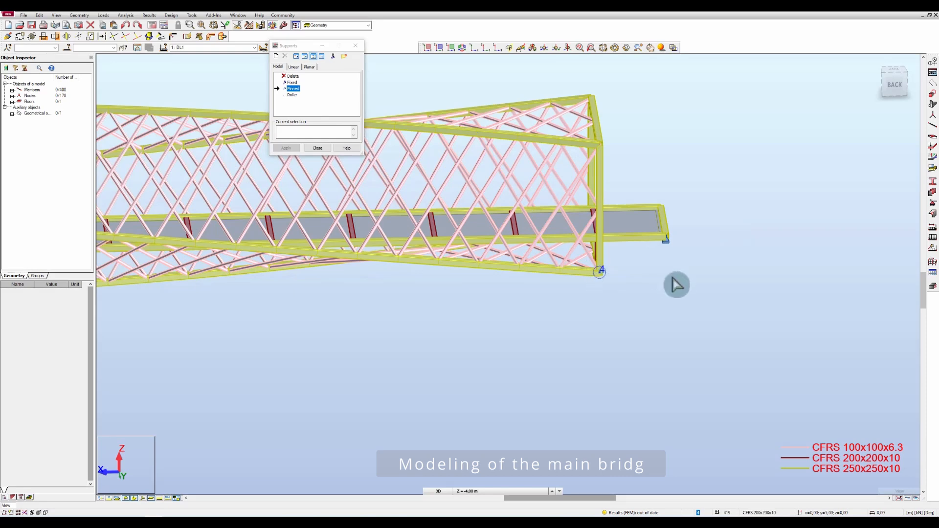
pyautogui.keyDown('shift'); pyautogui.moveTo(717, 279); pyautogui.dragTo(683, 279, button='middle'); pyautogui.keyUp('shift')
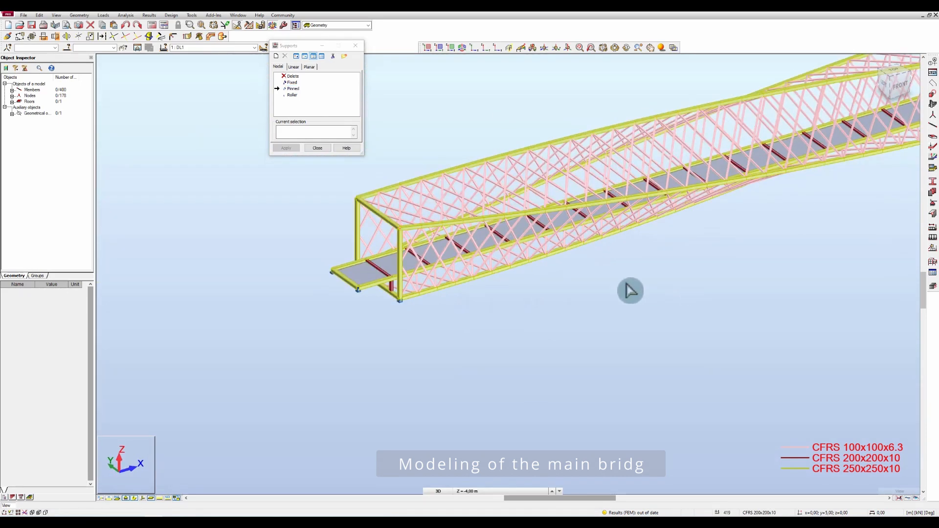
# Step: Replace the existing support at the truss base corner at X 0.00 m, Y 0.00 m with a pinned one and finish defining supports
pyautogui.click(292, 76)
pyautogui.click(398, 297)
pyautogui.scroll(5, 406, 290)
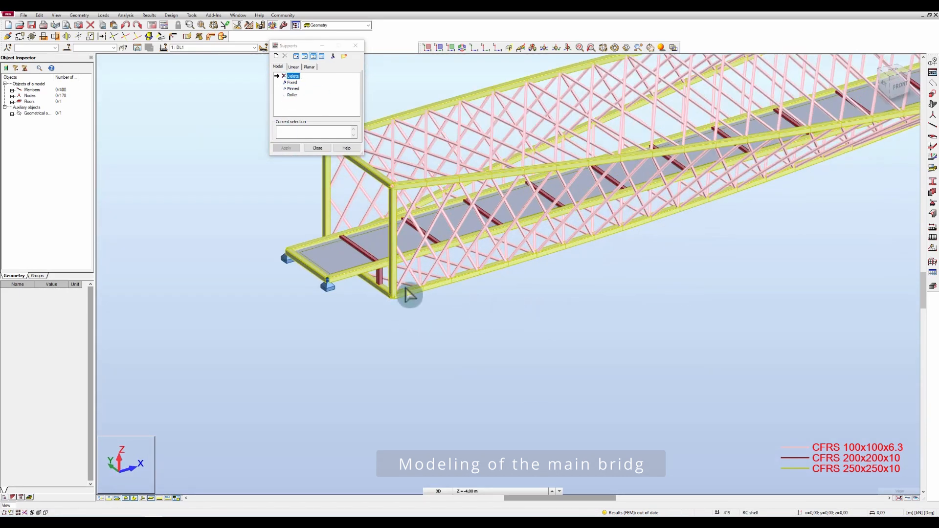
pyautogui.click(293, 88)
pyautogui.click(393, 313)
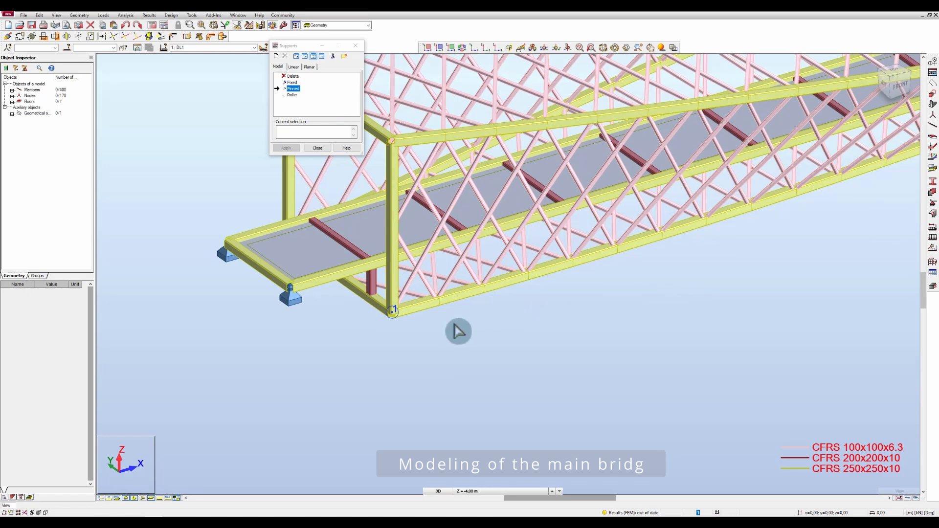
pyautogui.click(319, 148)
pyautogui.scroll(-5, 293, 371)
pyautogui.moveTo(688, 350); pyautogui.dragTo(533, 358, button='middle')
pyautogui.scroll(-1, 536, 360)
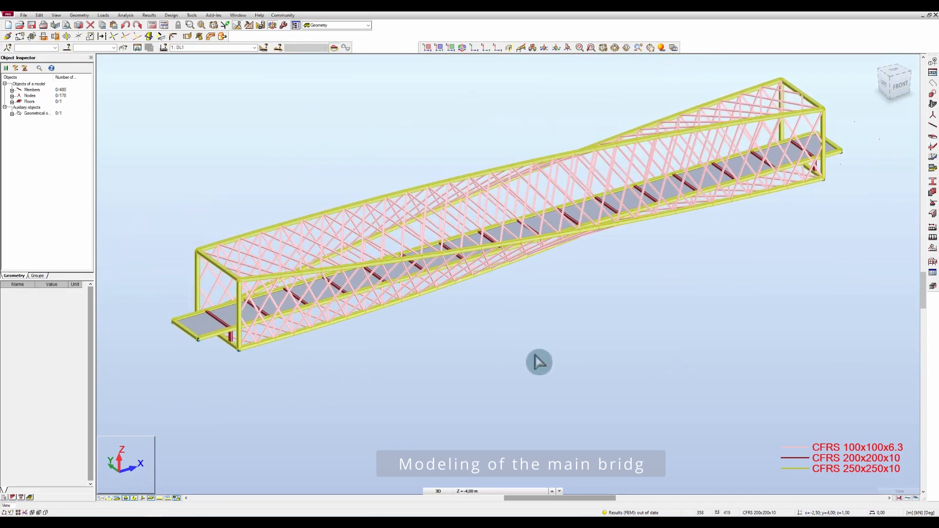
# Step: Define a new steel section CFRS 180x180x12.5 from the NS 3472 database with a purple colour
pyautogui.click(932, 182)
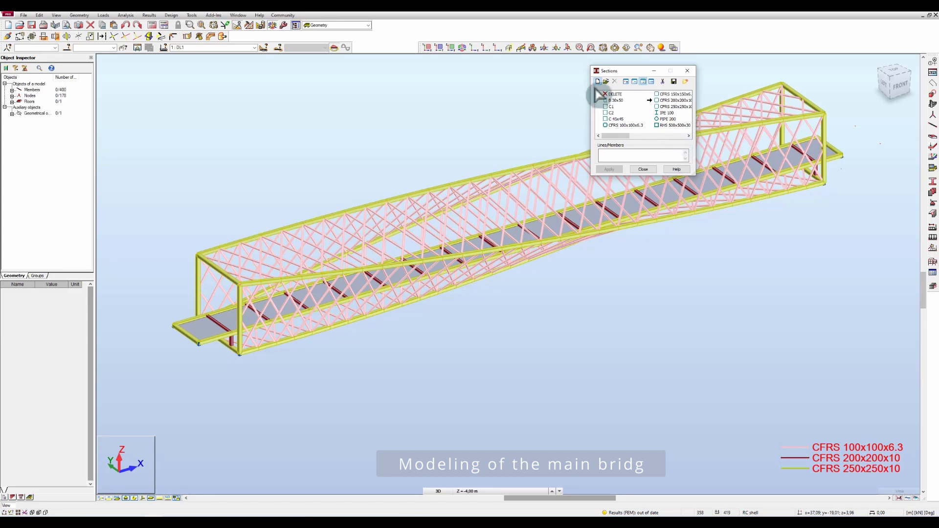
pyautogui.click(597, 83)
pyautogui.click(753, 217)
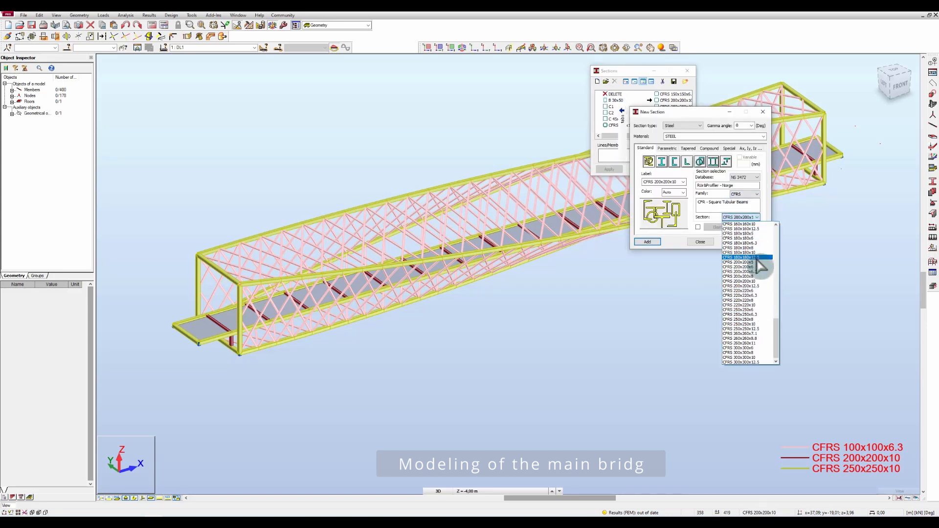
pyautogui.click(741, 258)
pyautogui.click(680, 192)
pyautogui.click(682, 293)
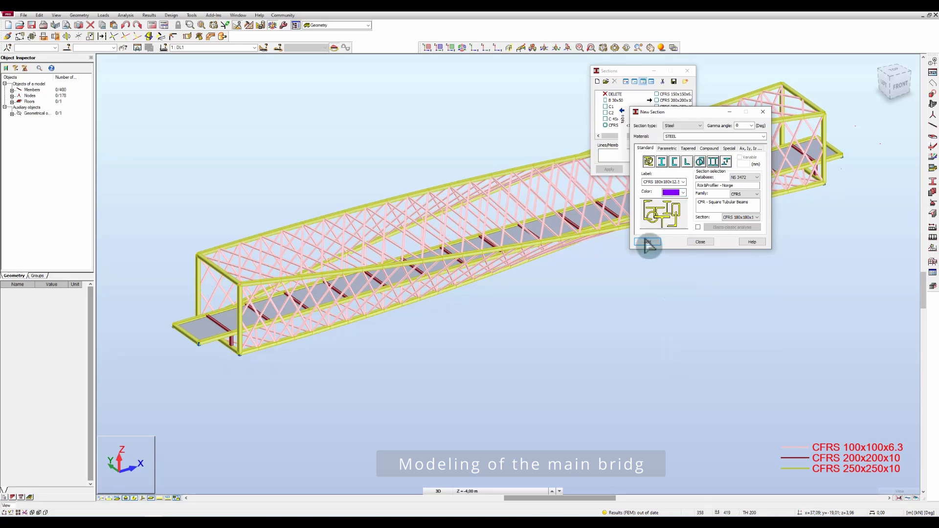
pyautogui.click(647, 241)
pyautogui.click(699, 243)
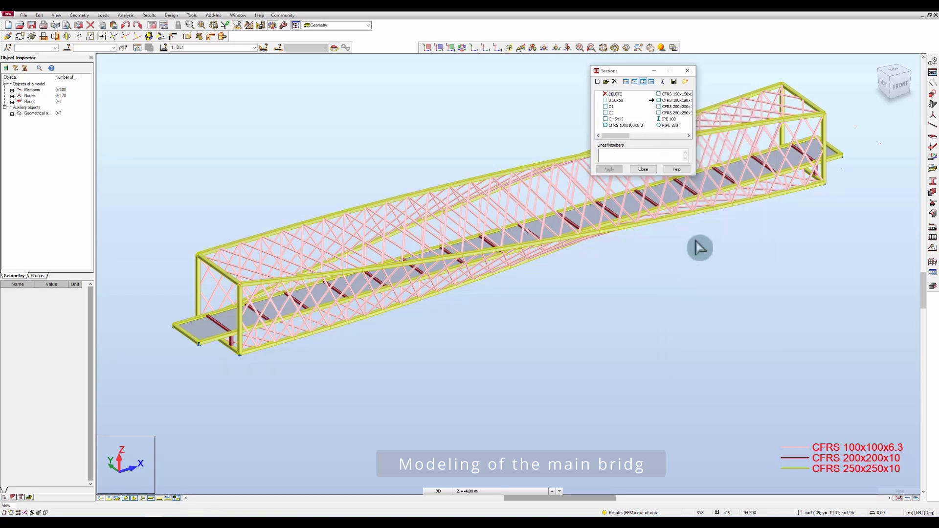
# Step: Assign the CFRS 180x180x12.5 section to both long deck edge beams and both deck end beams
pyautogui.click(191, 324)
pyautogui.keyDown('ctrl'); pyautogui.click(188, 319); pyautogui.keyUp('ctrl')
pyautogui.keyDown('ctrl'); pyautogui.click(186, 334); pyautogui.keyUp('ctrl')
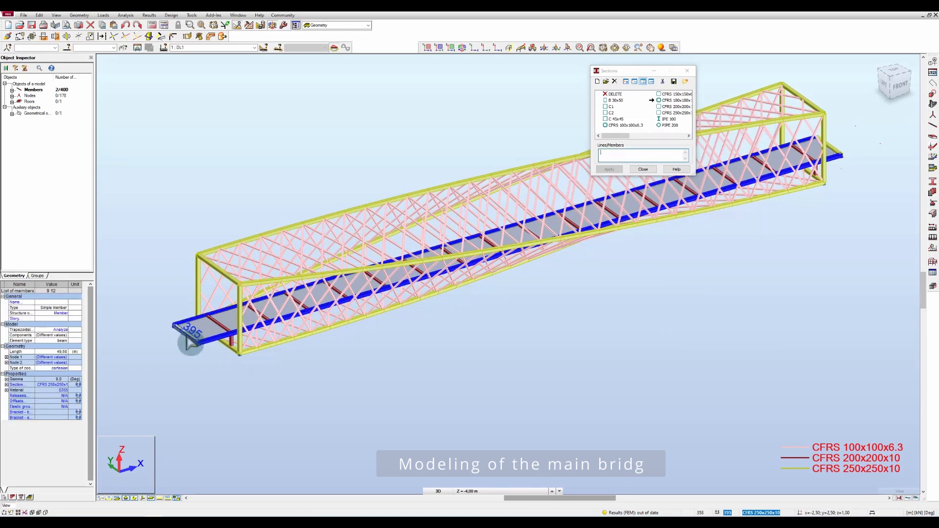
pyautogui.scroll(-4, 839, 153)
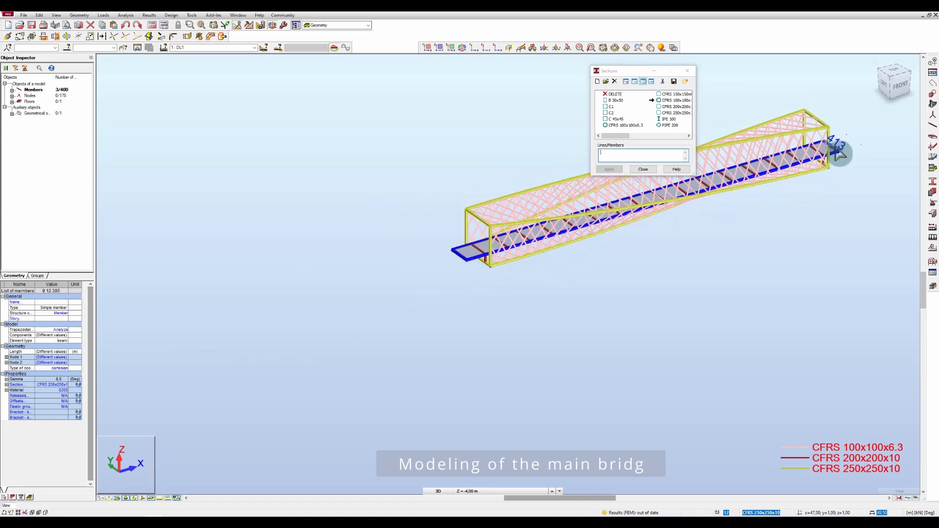
pyautogui.keyDown('ctrl'); pyautogui.click(841, 153); pyautogui.keyUp('ctrl')
pyautogui.click(676, 112)
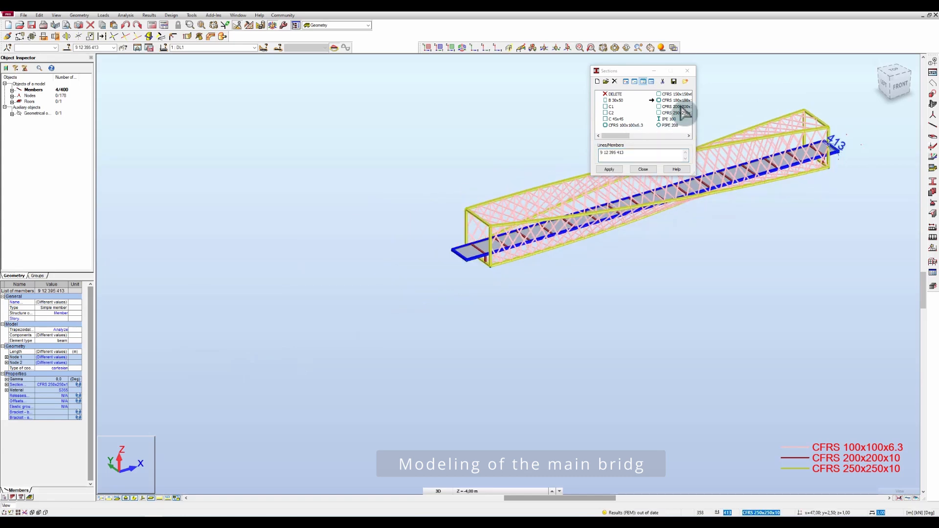
pyautogui.click(609, 169)
pyautogui.click(642, 169)
pyautogui.scroll(2, 859, 125)
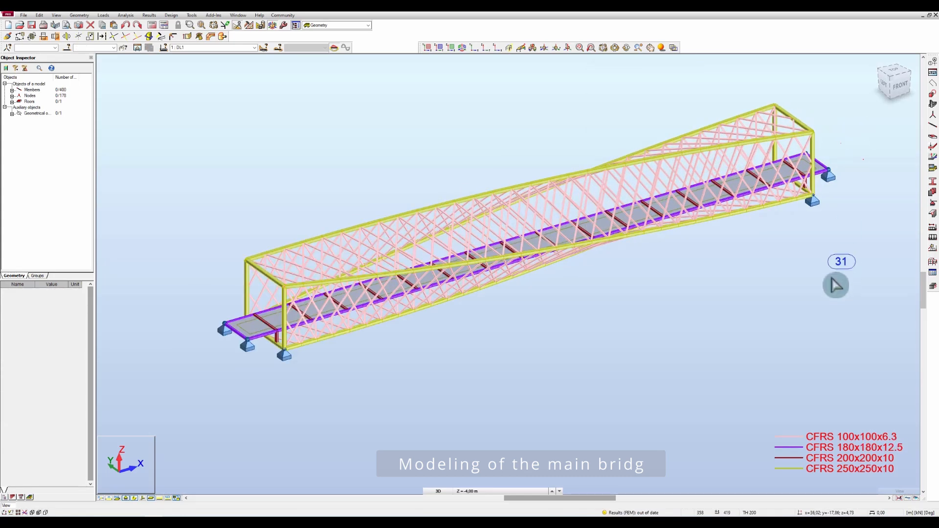
# Step: Examine the complete bridge model with its deck, truss members and supports
pyautogui.scroll(4, 835, 283)
pyautogui.scroll(-5, 712, 346)
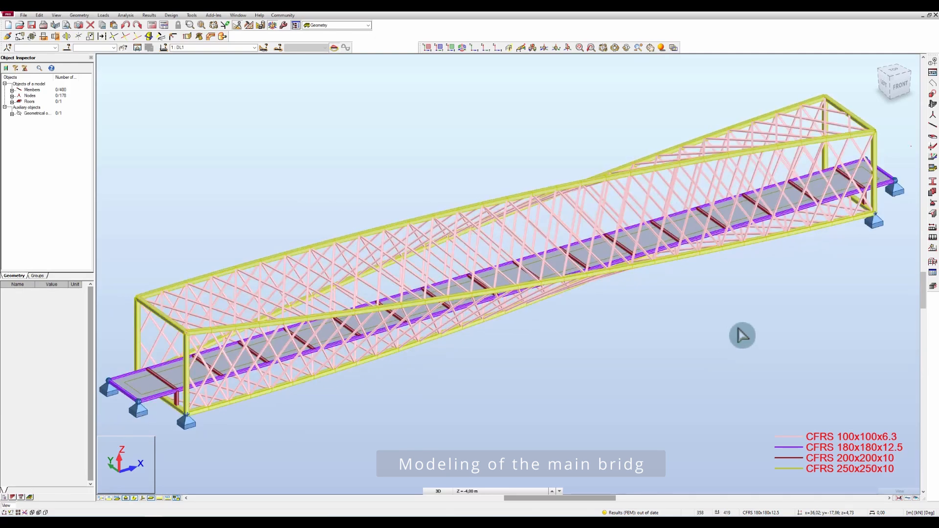
pyautogui.scroll(4, 741, 335)
pyautogui.scroll(-3, 740, 333)
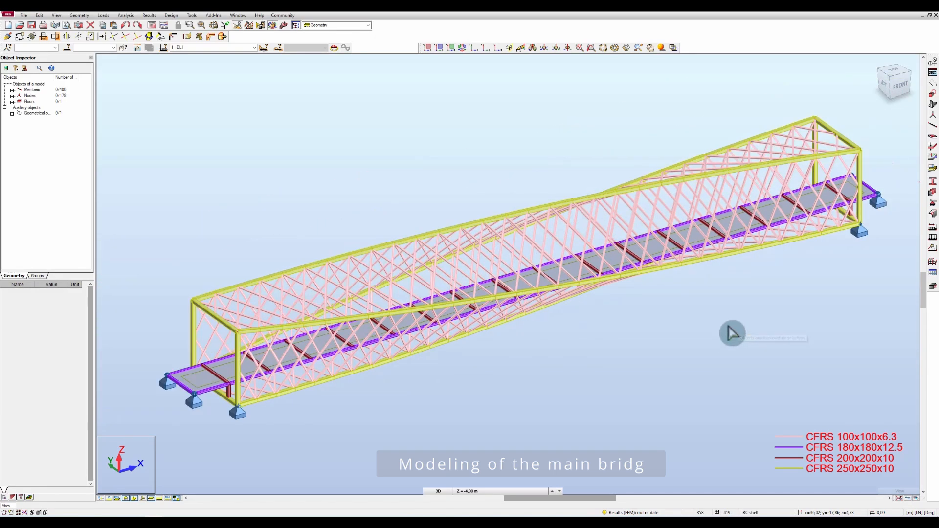
pyautogui.moveTo(798, 322); pyautogui.dragTo(815, 312, button='middle')
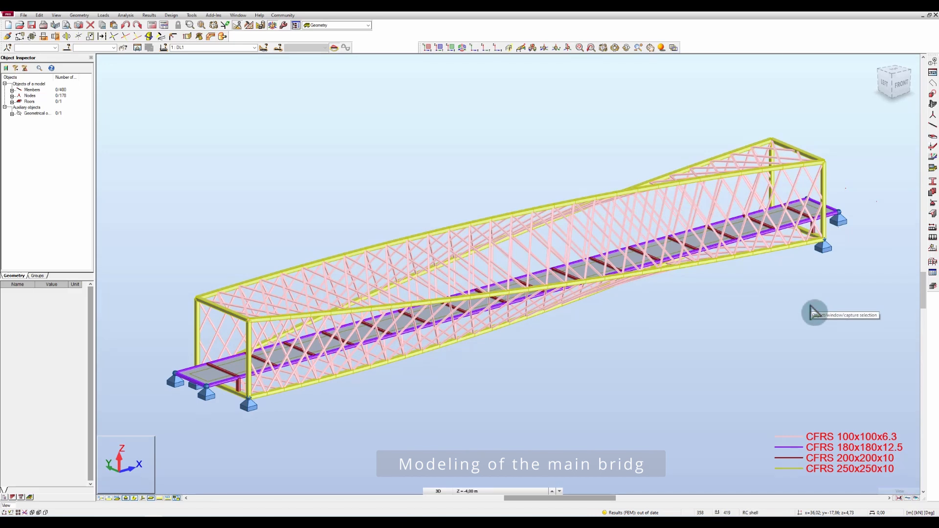
pyautogui.scroll(3, 709, 340)
pyautogui.moveTo(681, 348); pyautogui.dragTo(713, 340, button='middle')
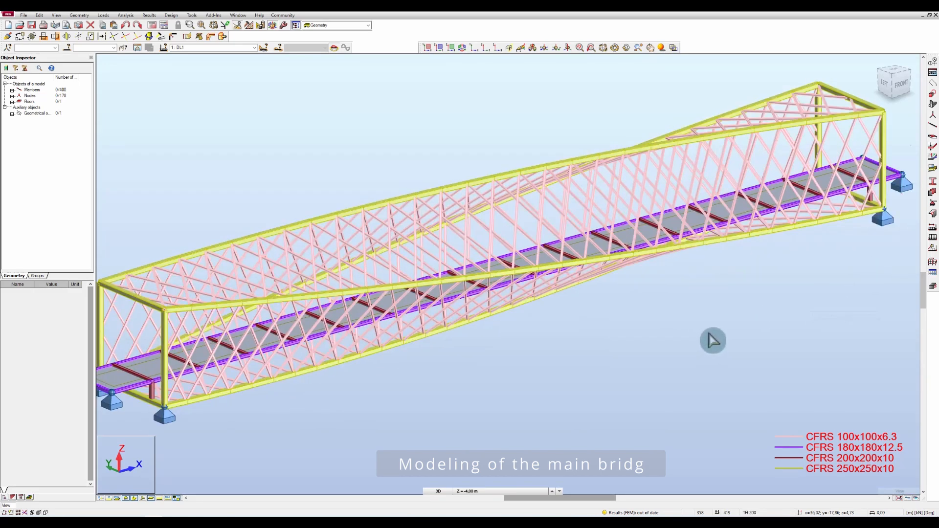
pyautogui.scroll(-2, 713, 339)
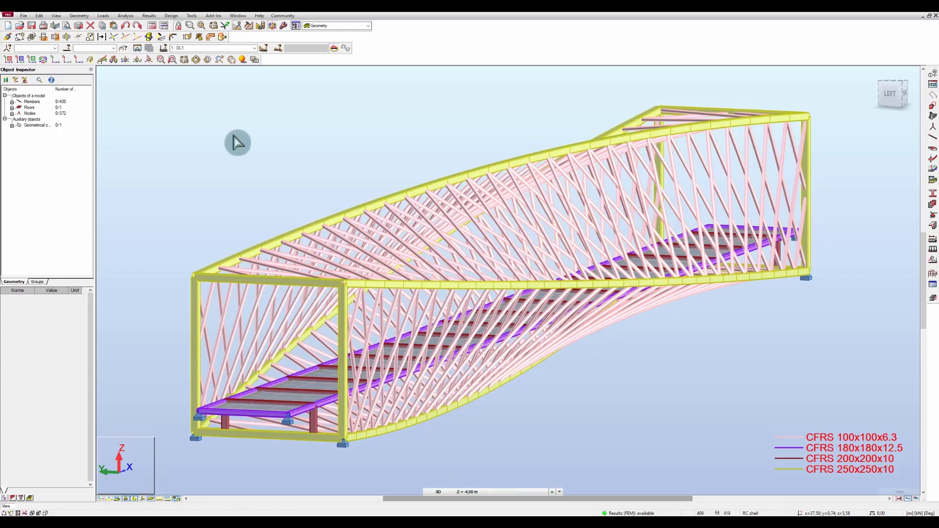
# Step: Run the structural analysis and display a colour map of the floor's z displacements
pyautogui.click(152, 25)
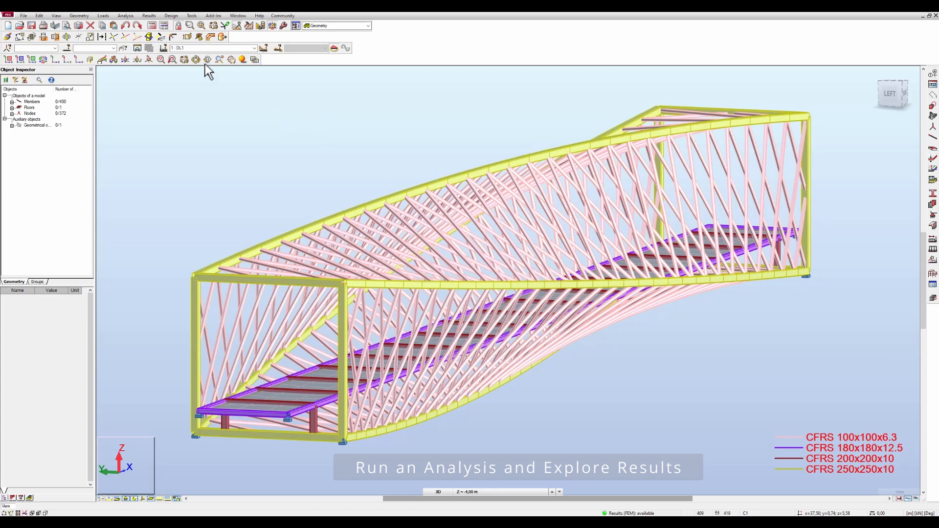
pyautogui.click(149, 15)
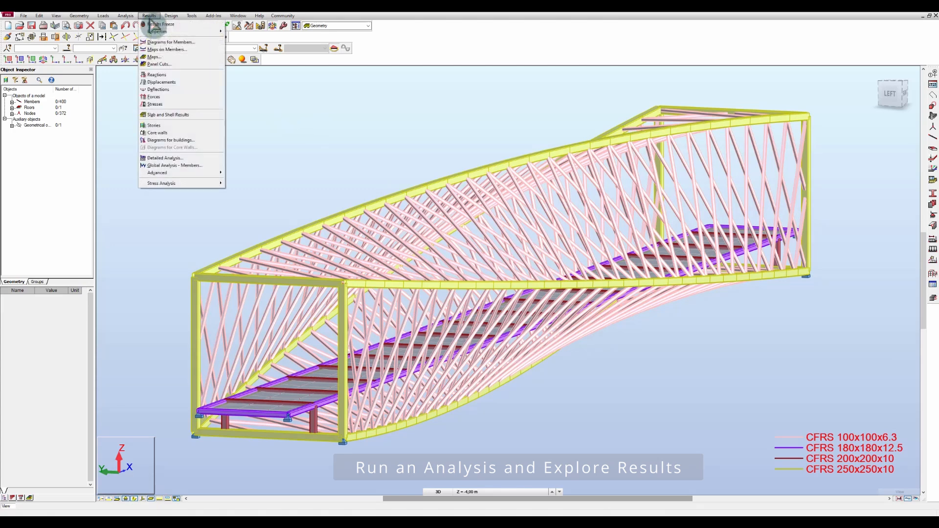
pyautogui.click(155, 58)
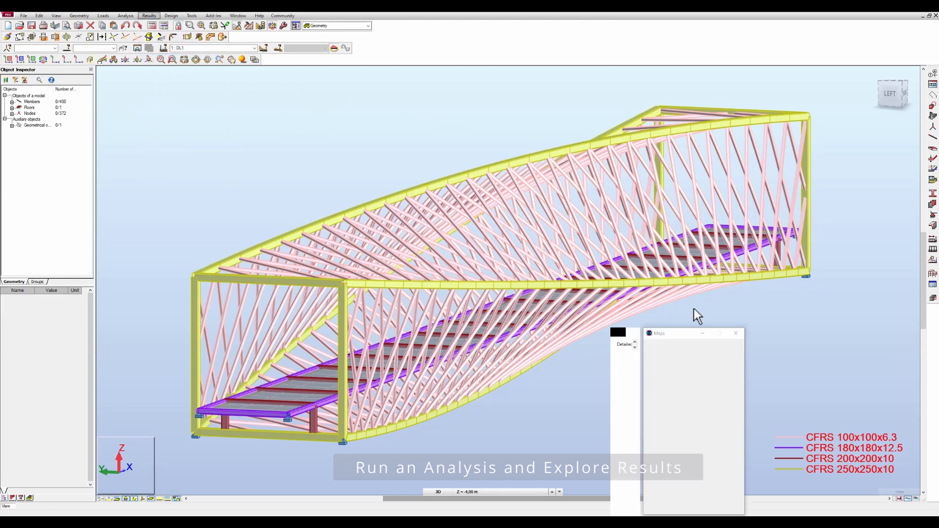
pyautogui.moveTo(677, 335); pyautogui.dragTo(776, 338)
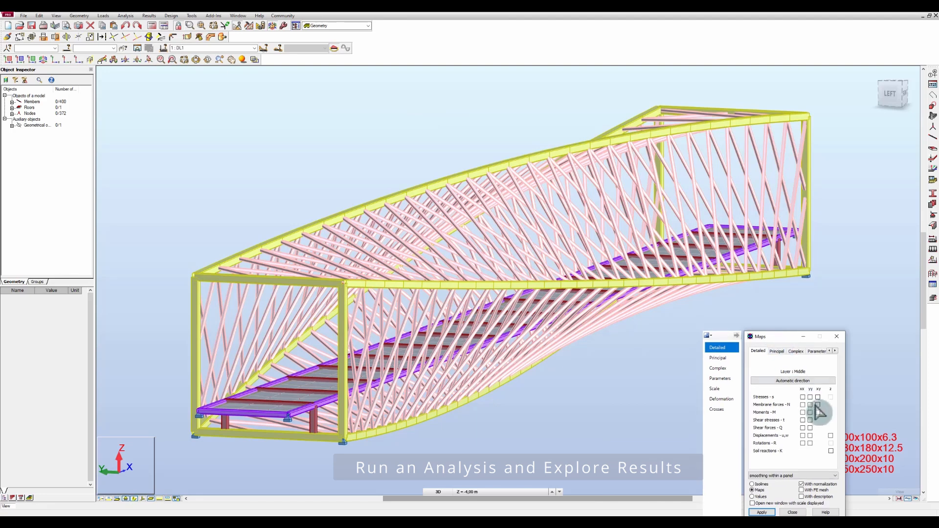
pyautogui.click(831, 435)
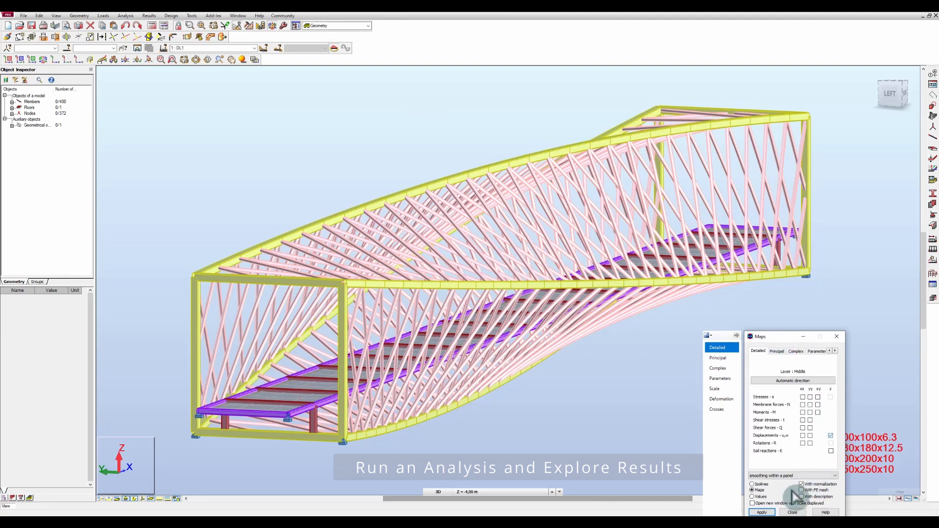
pyautogui.click(759, 512)
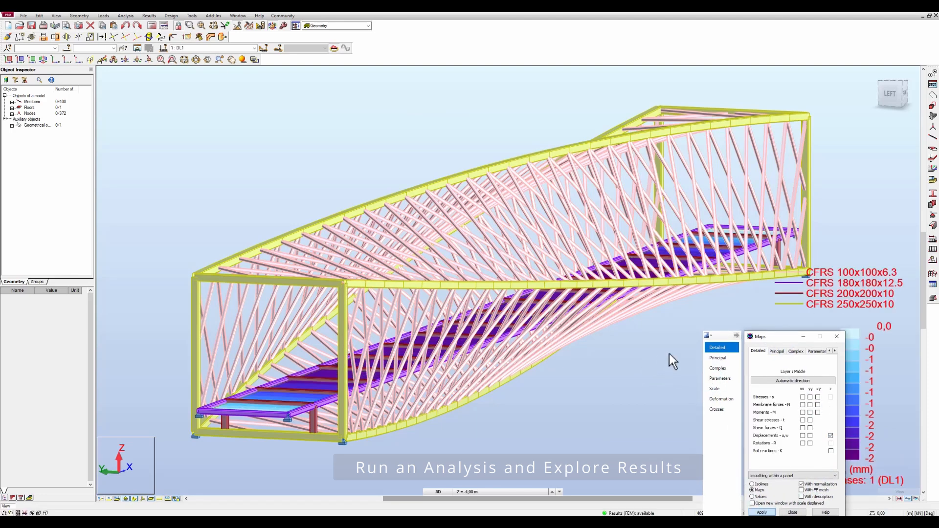
pyautogui.moveTo(772, 339); pyautogui.dragTo(671, 343)
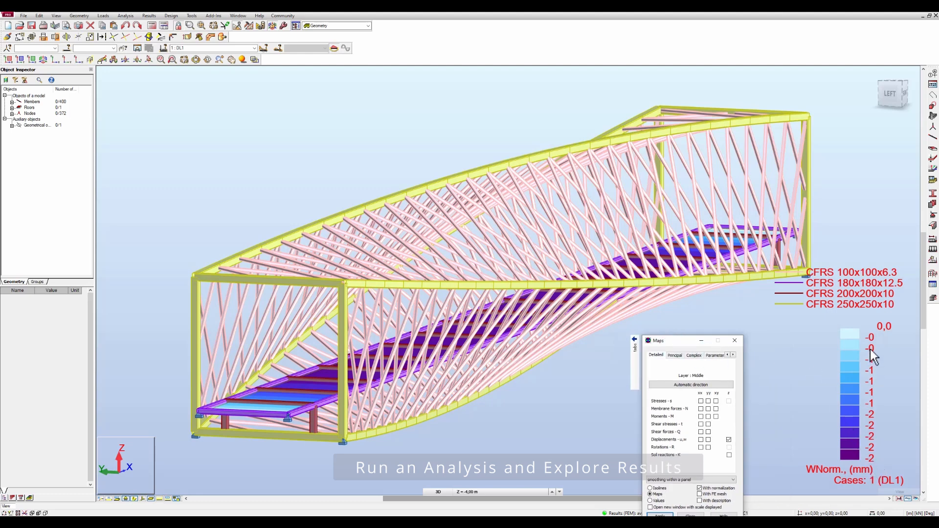
# Step: For load case DL1, activate deformation in structure scale with constant scale, animate it and minimise the map settings
pyautogui.click(255, 48)
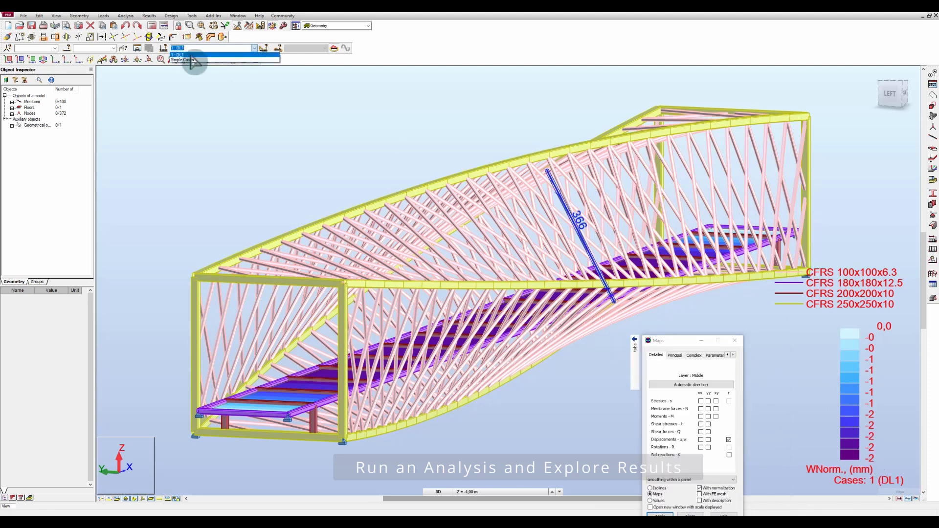
pyautogui.click(190, 54)
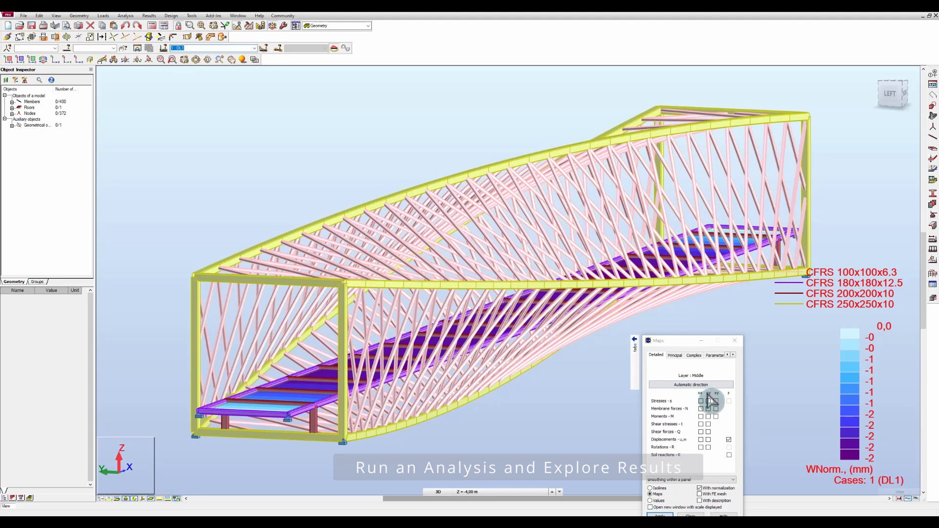
pyautogui.moveTo(635, 357)
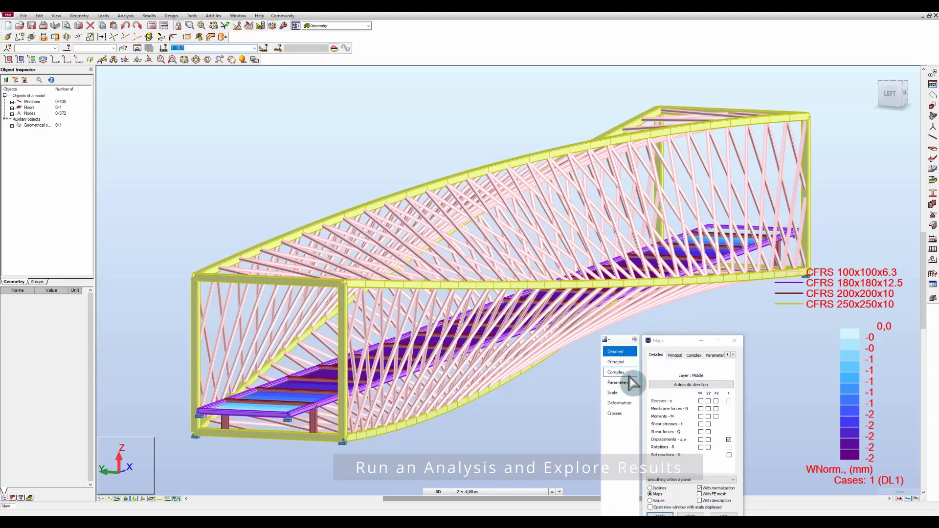
pyautogui.click(620, 403)
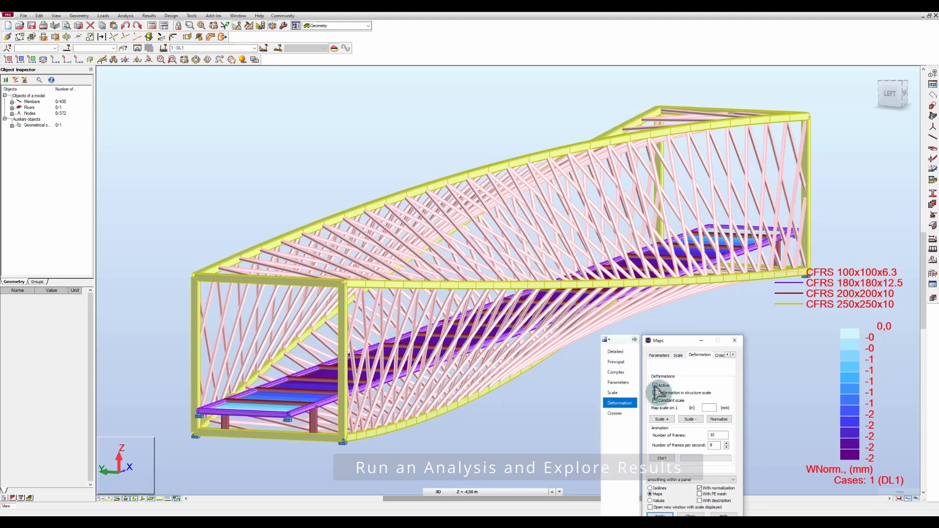
pyautogui.click(656, 394)
pyautogui.click(655, 400)
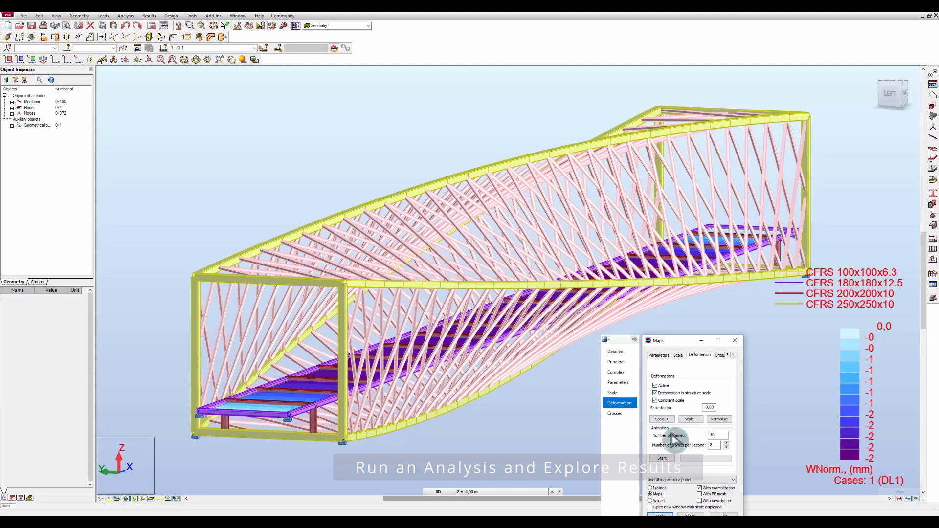
pyautogui.click(662, 459)
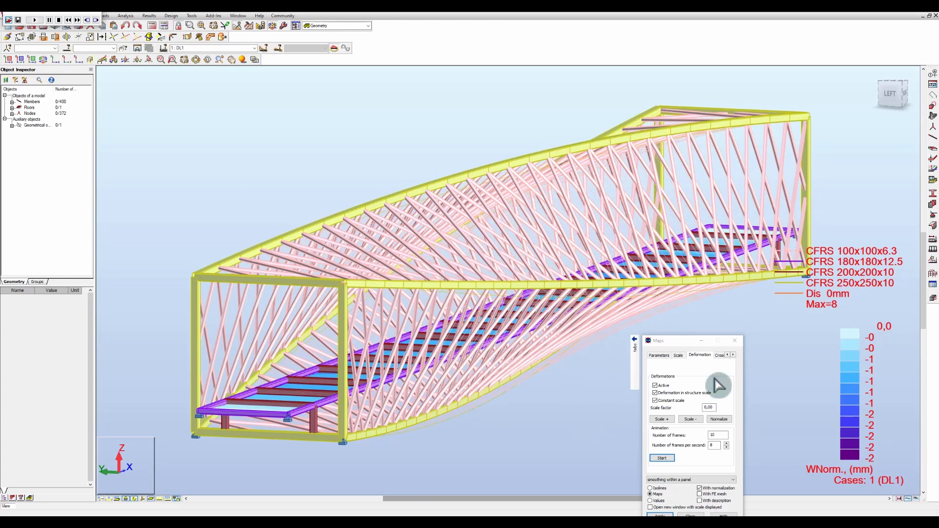
pyautogui.click(701, 340)
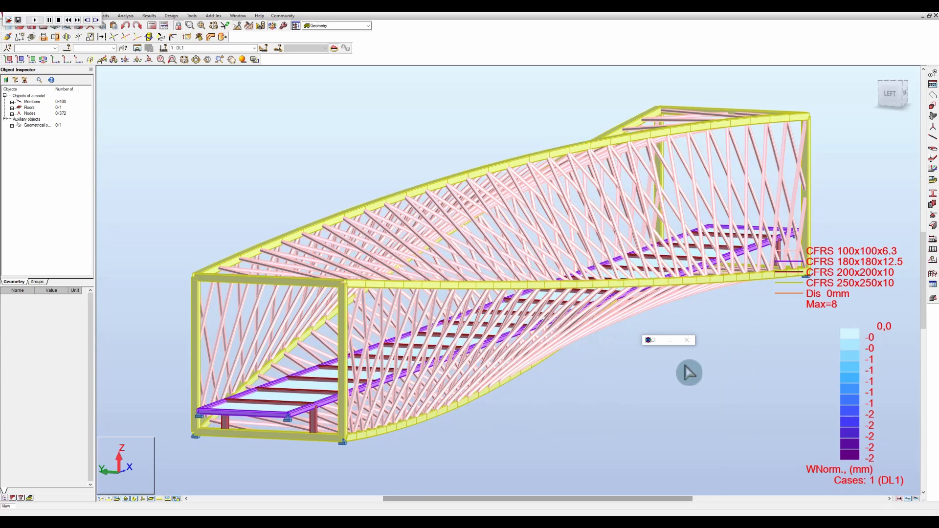